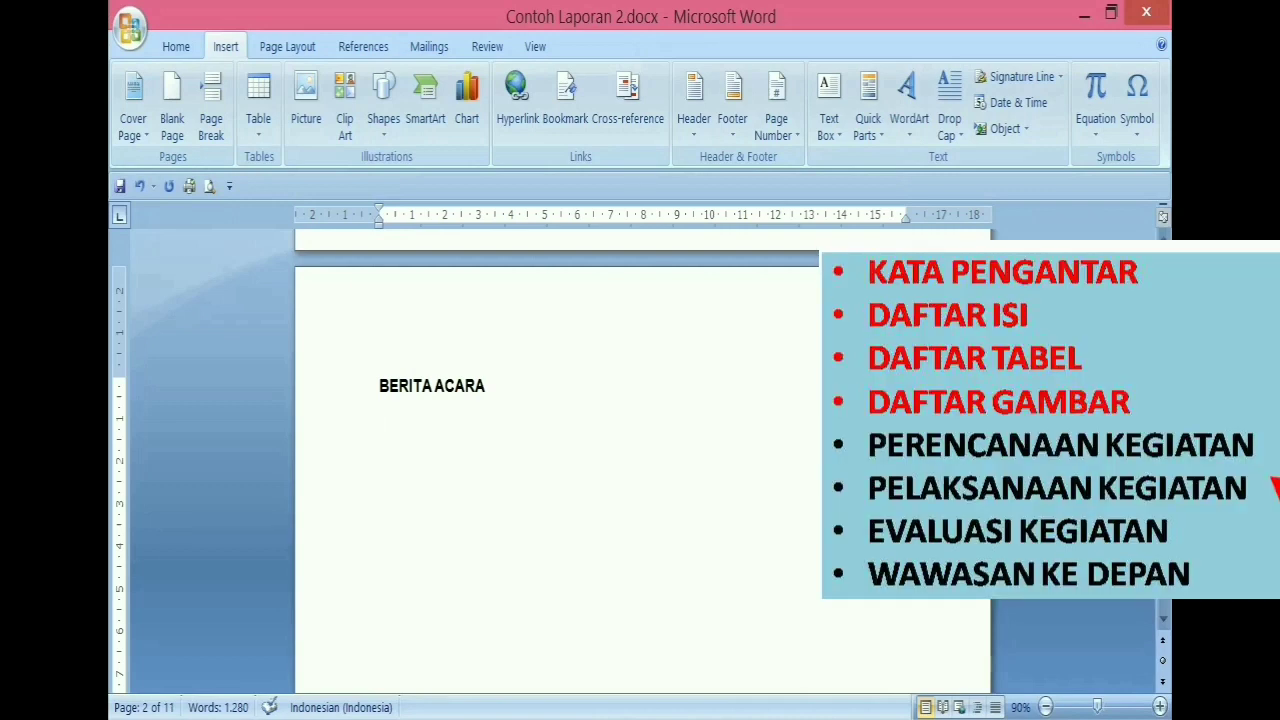
Step: Add the titles KATA PENGANTAR, DAFTAR ISI, DAFTAR TABEL and DAFTAR GAMBAR on separate lines below BERITA ACARA
text(KATA PE)
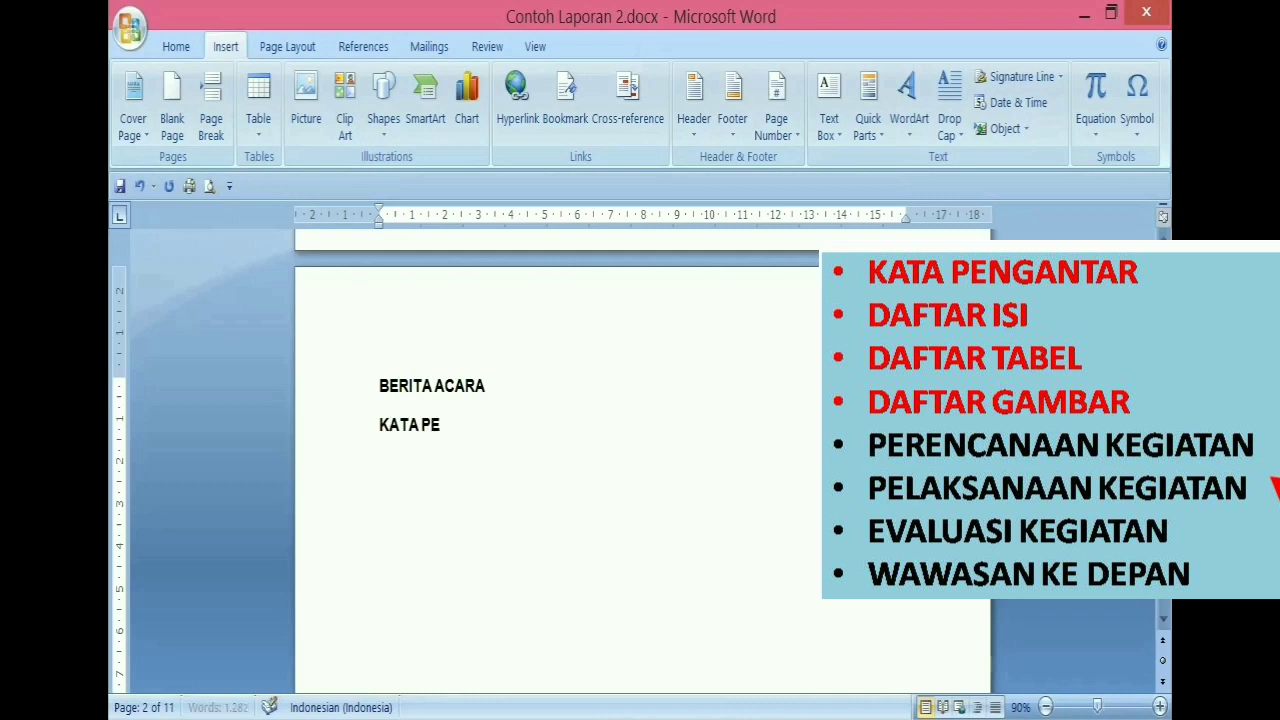
text(NGANTAR)
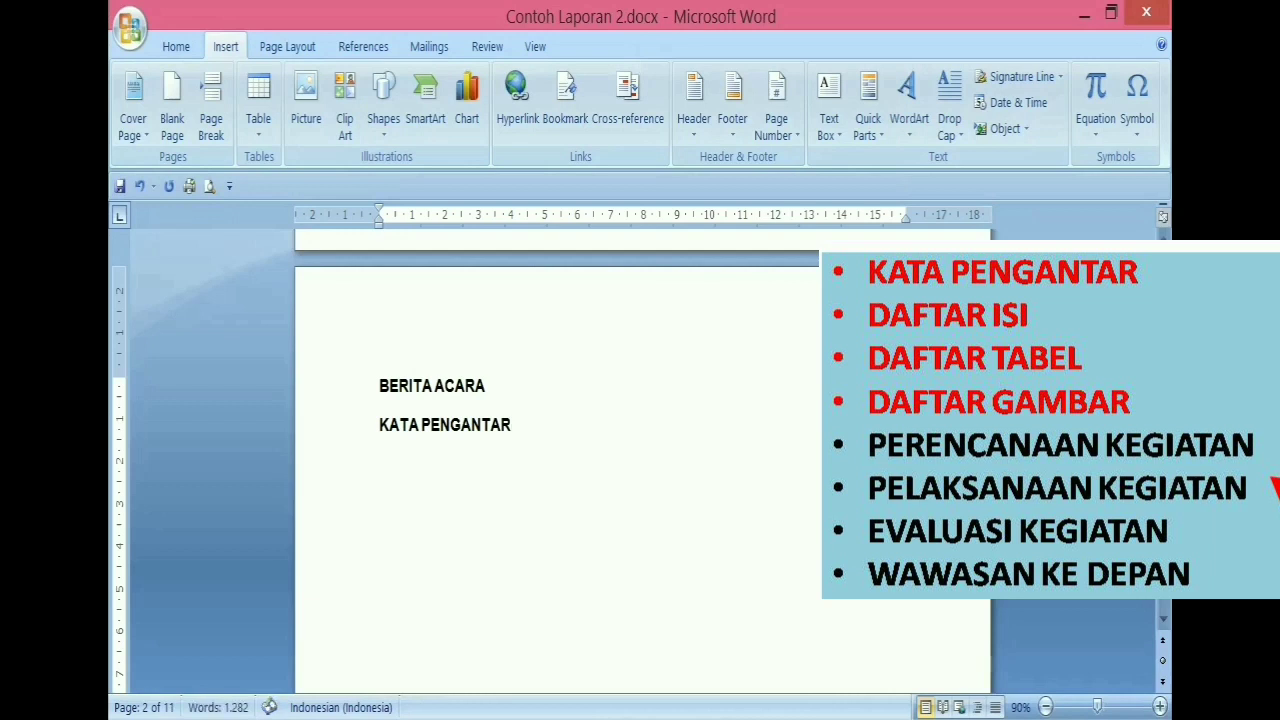
key(Return)
text(DAFTAR I)
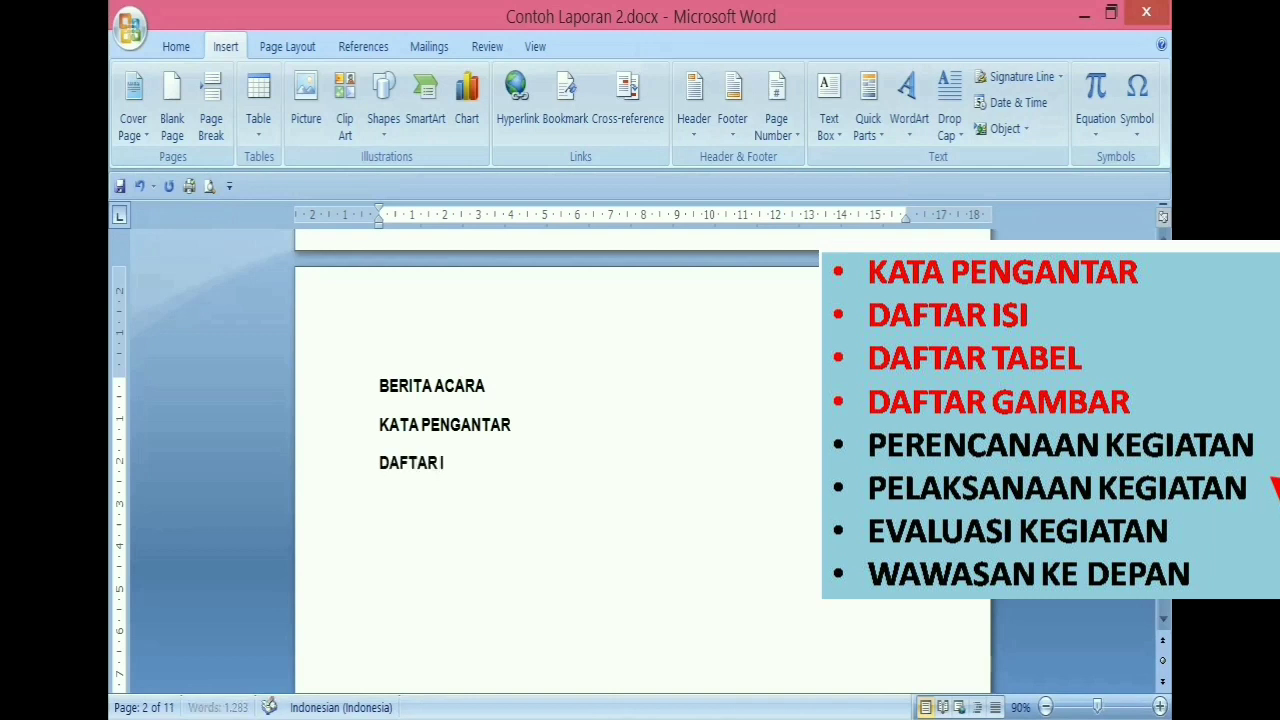
text(SI)
key(Return)
text(DAFTAR TABEL)
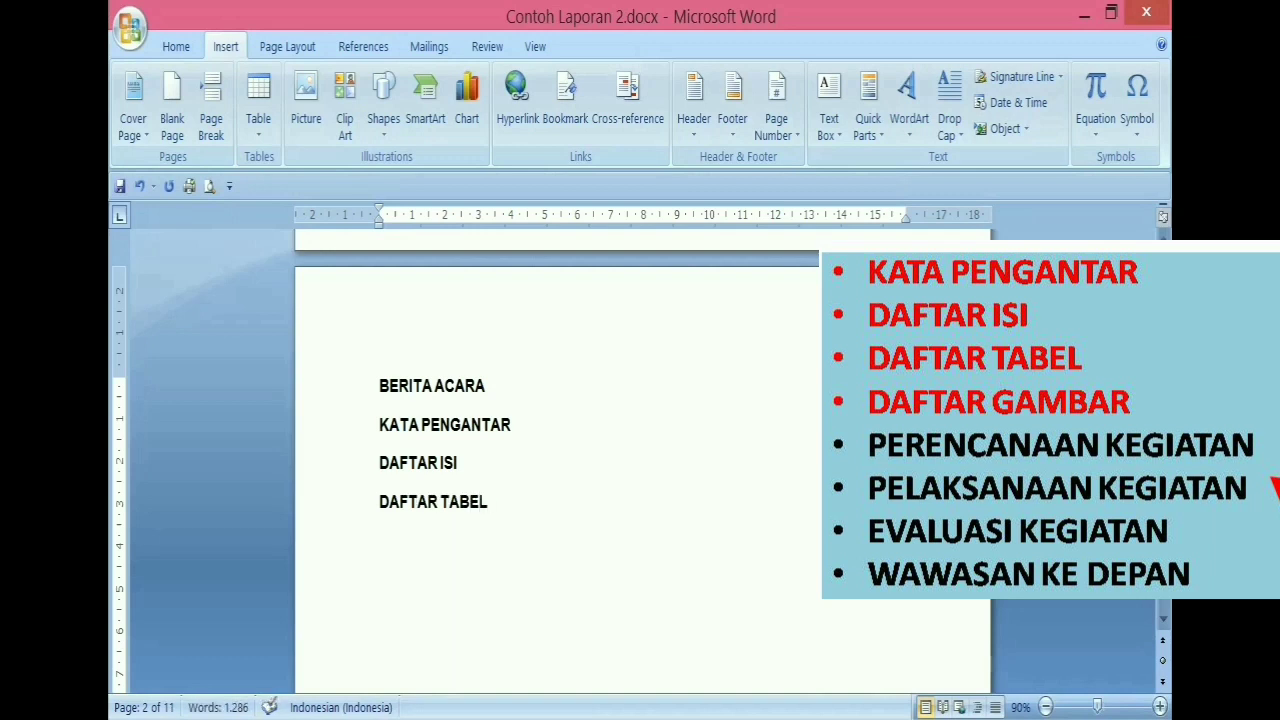
key(Return)
text(DAFTAR GAMBAR)
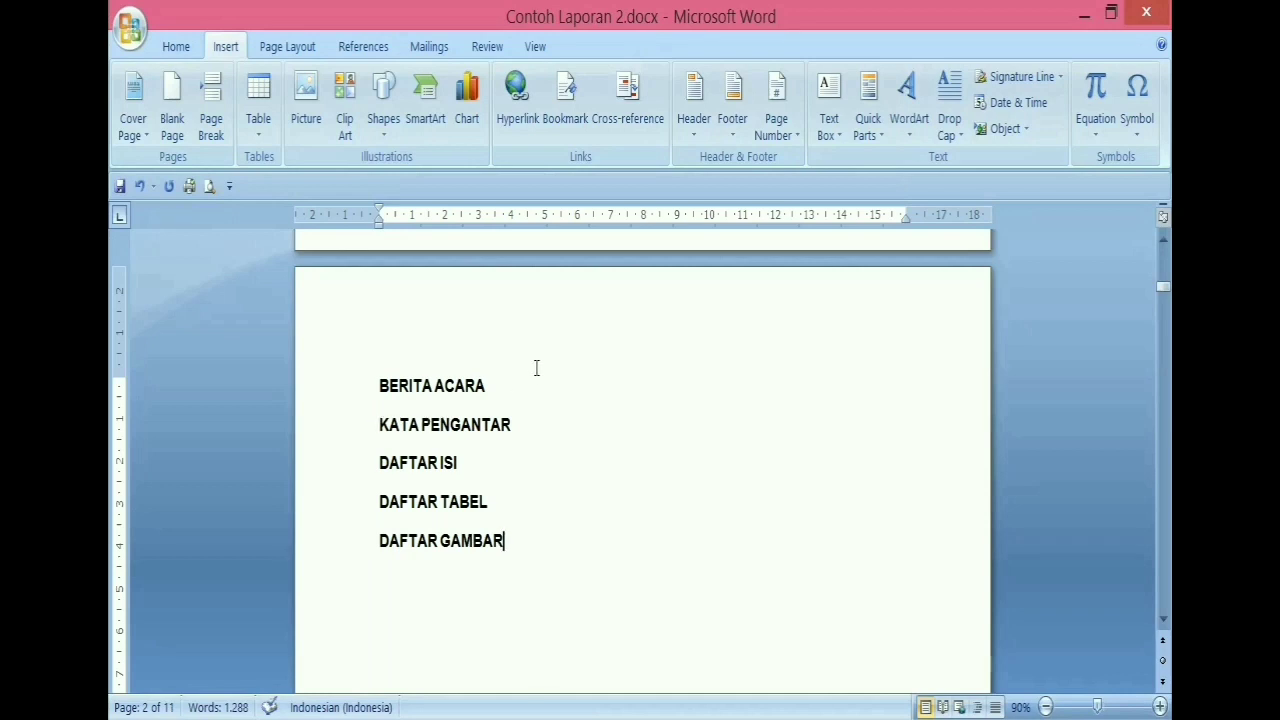
Step: Insert a page break before KATA PENGANTAR and another before DAFTAR ISI
click(376, 424)
click(211, 118)
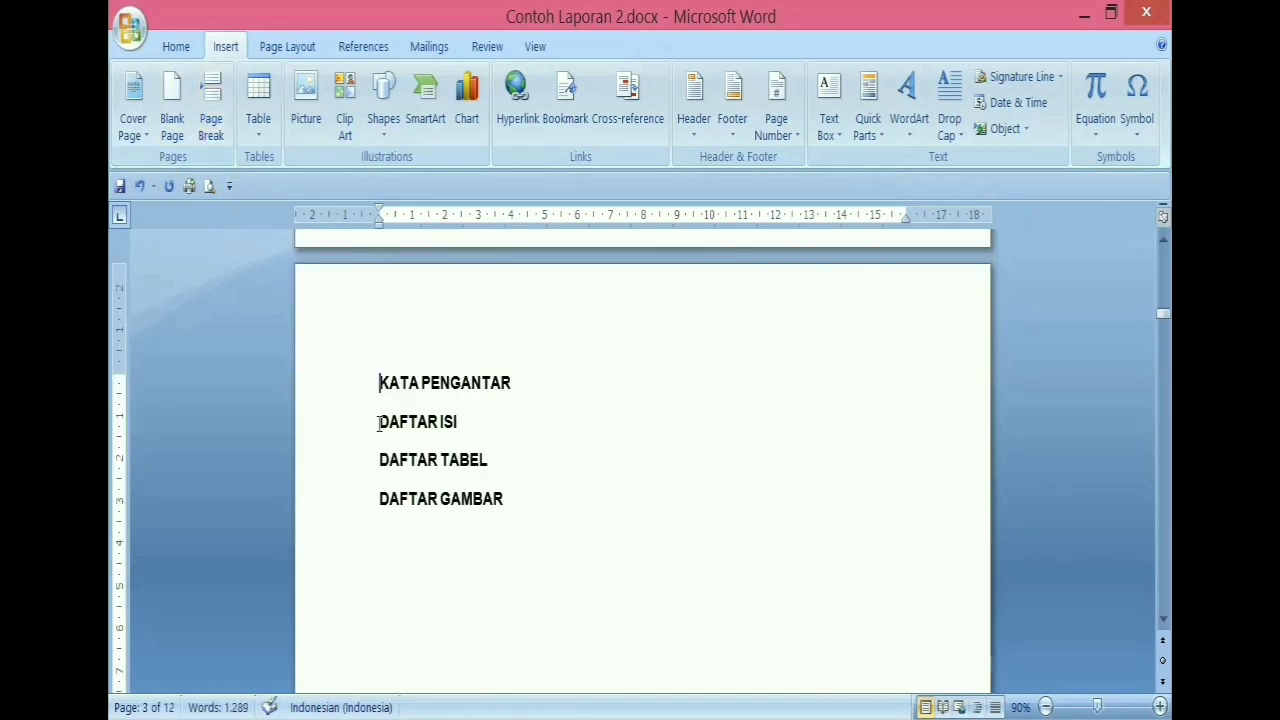
click(379, 422)
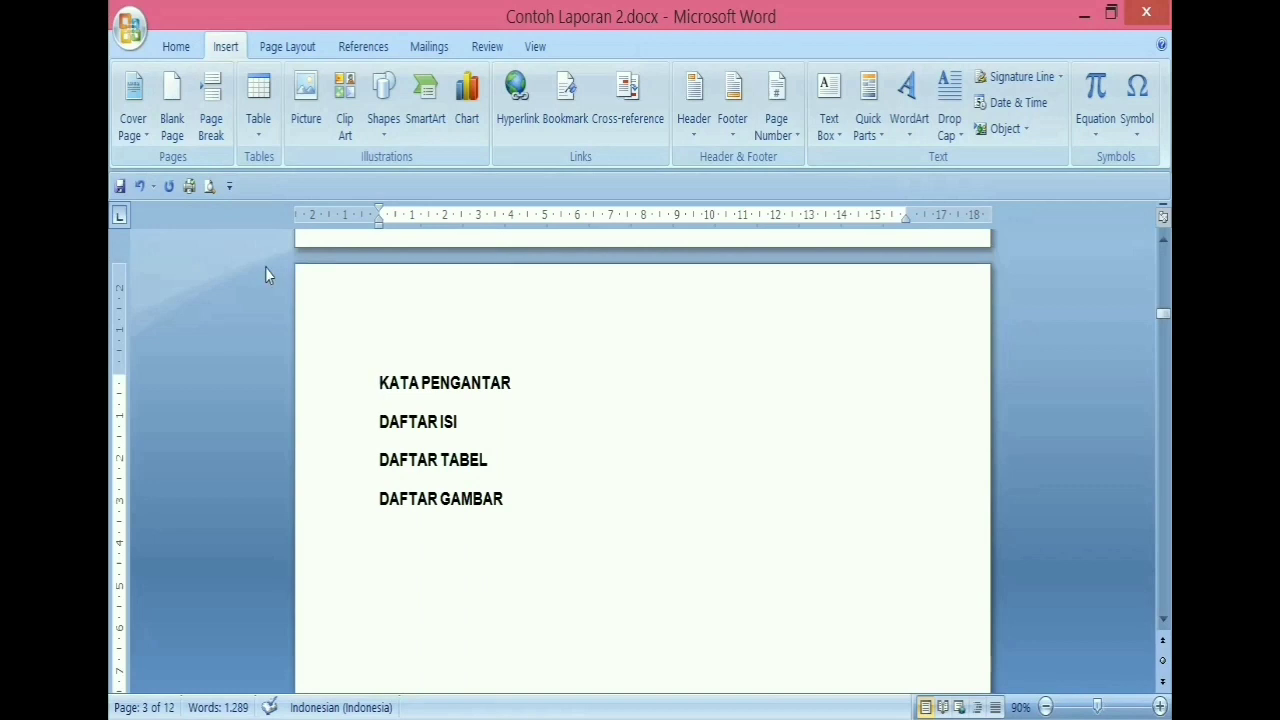
click(211, 100)
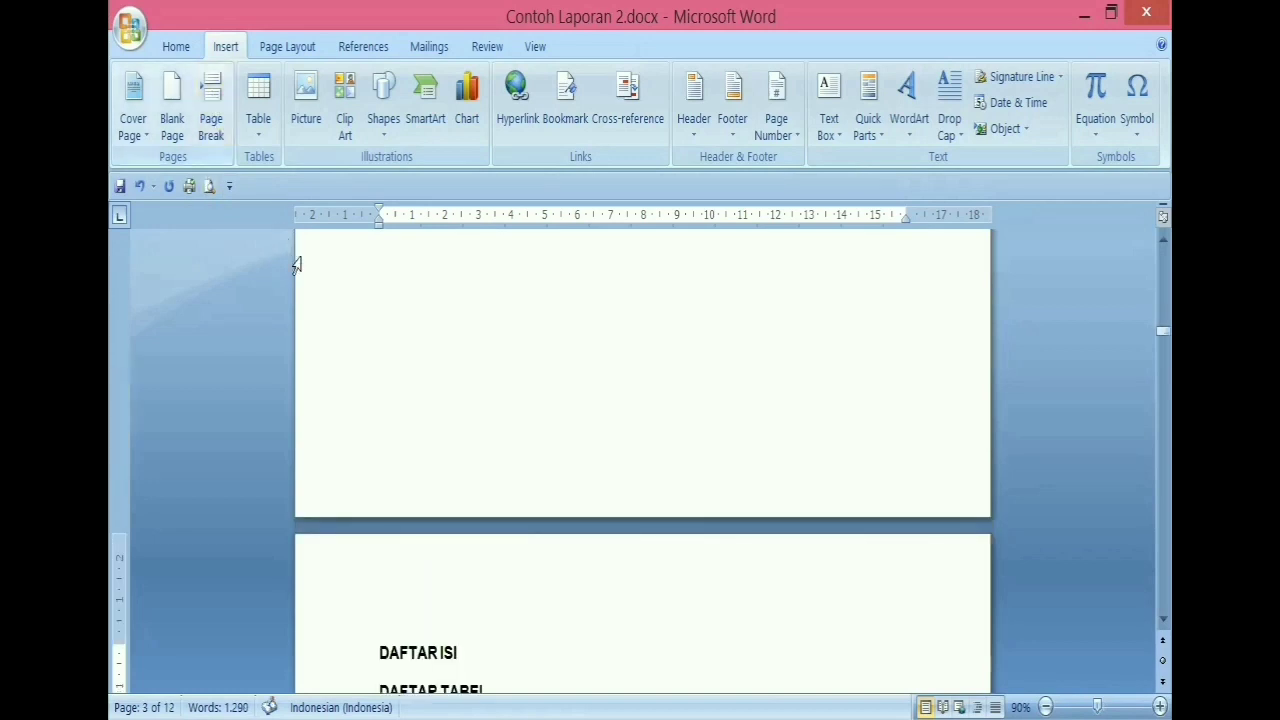
Step: Insert a page break before DAFTAR TABEL and another before DAFTAR GAMBAR
scroll(394, 370, down, 5)
click(380, 367)
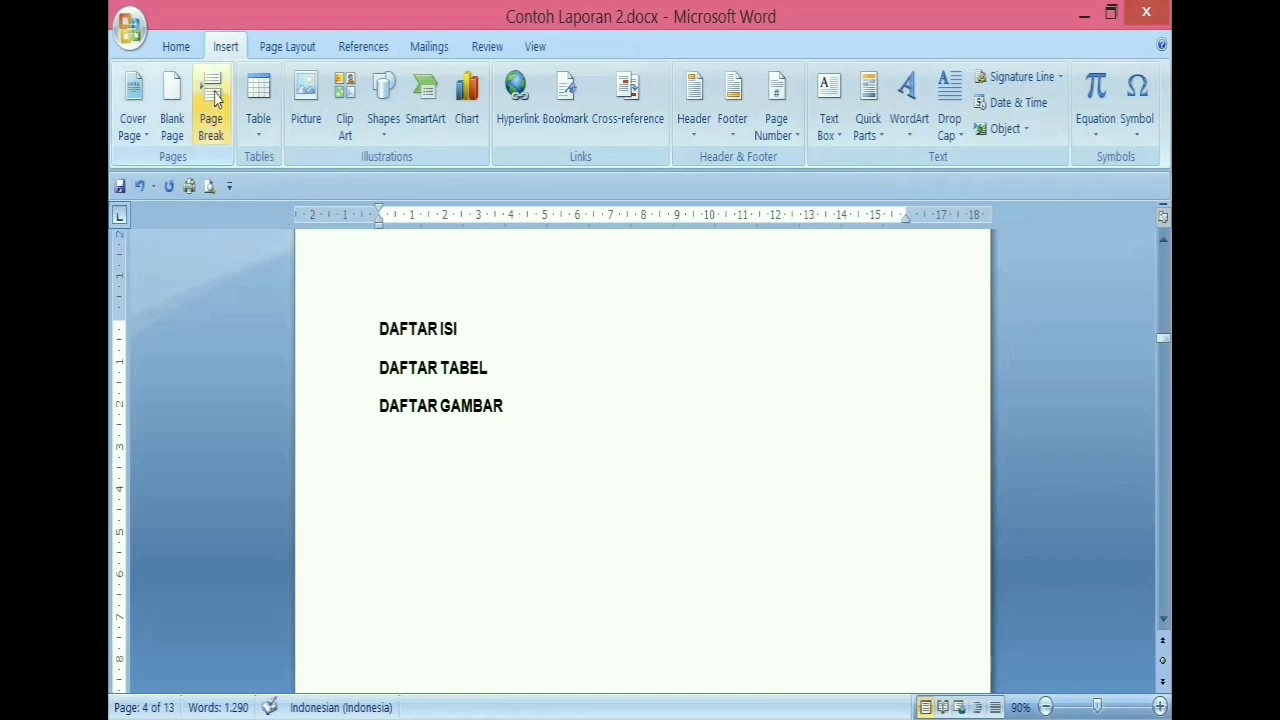
key(ctrl+Return)
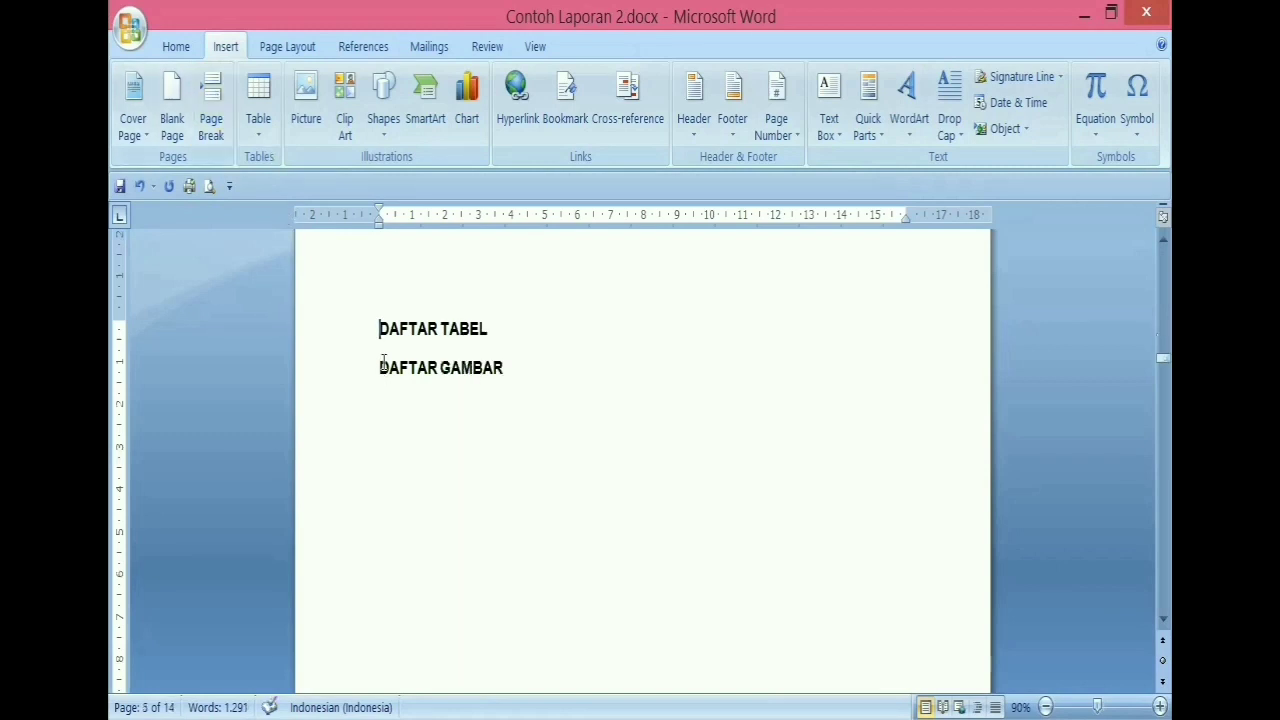
click(211, 93)
Step: Insert a page break before the PERENCANAAN KEGIATAN heading so that it starts on its own page
scroll(318, 388, down, 5)
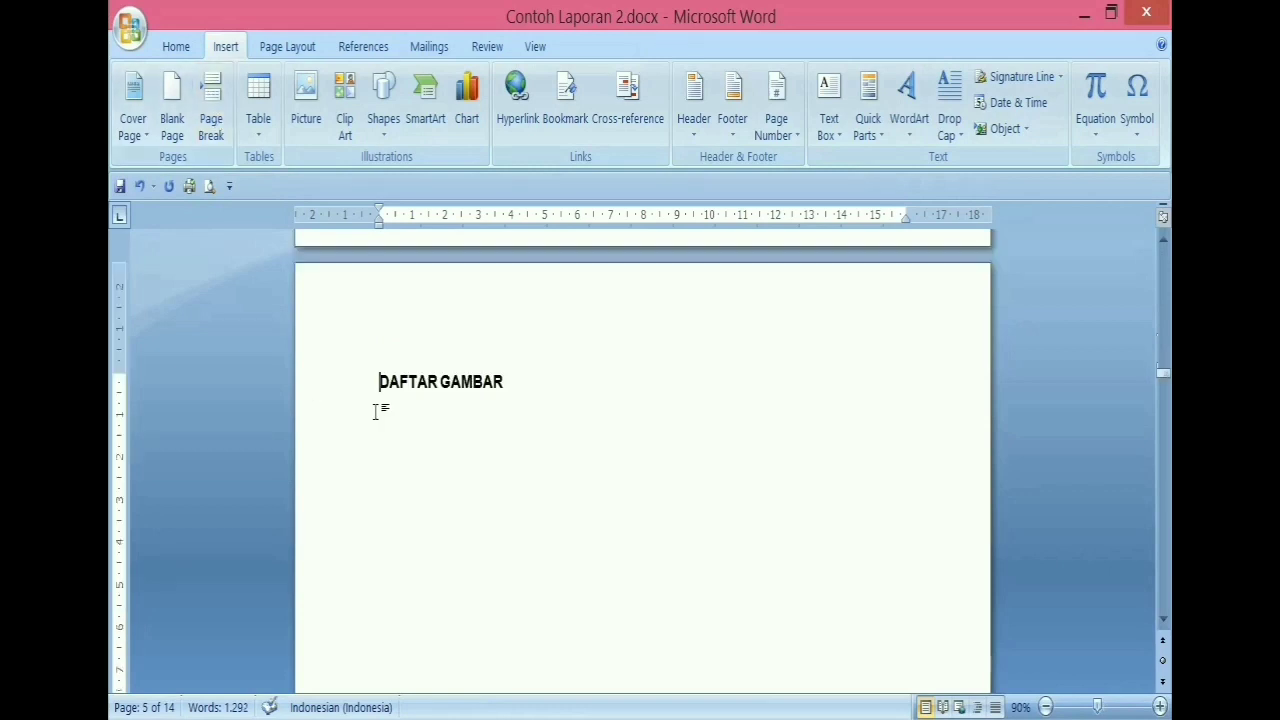
scroll(378, 412, down, 1)
click(549, 370)
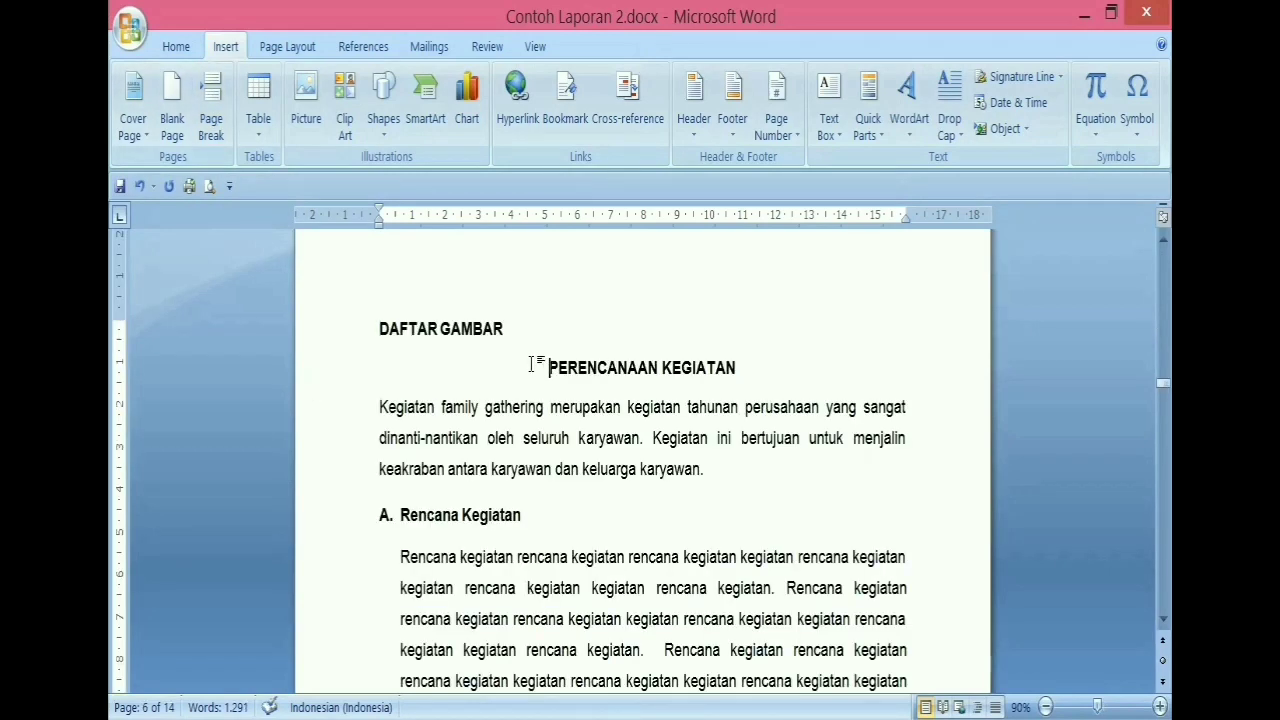
click(208, 94)
scroll(450, 380, down, 5)
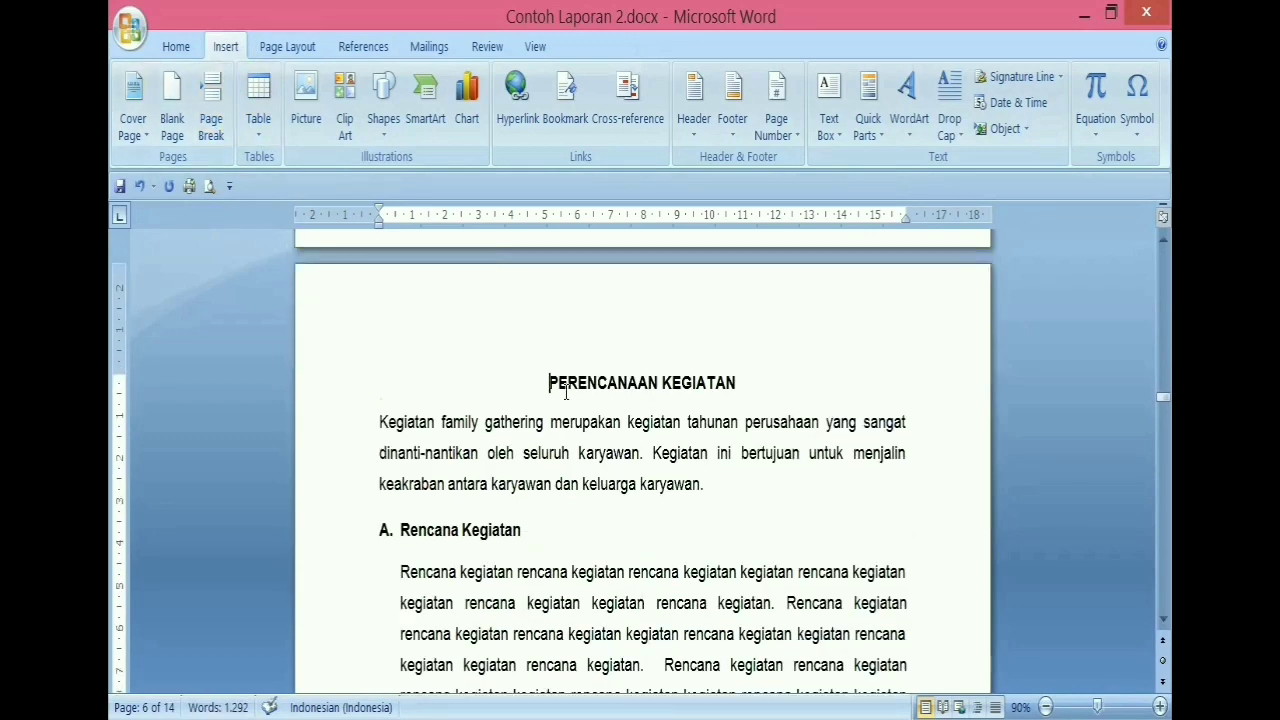
Step: Review the report's pages from PERENCANAAN KEGIATAN onward, including its section text, tables and location pictures
scroll(560, 390, down, 4)
scroll(566, 393, up, 4)
scroll(550, 300, up, 4)
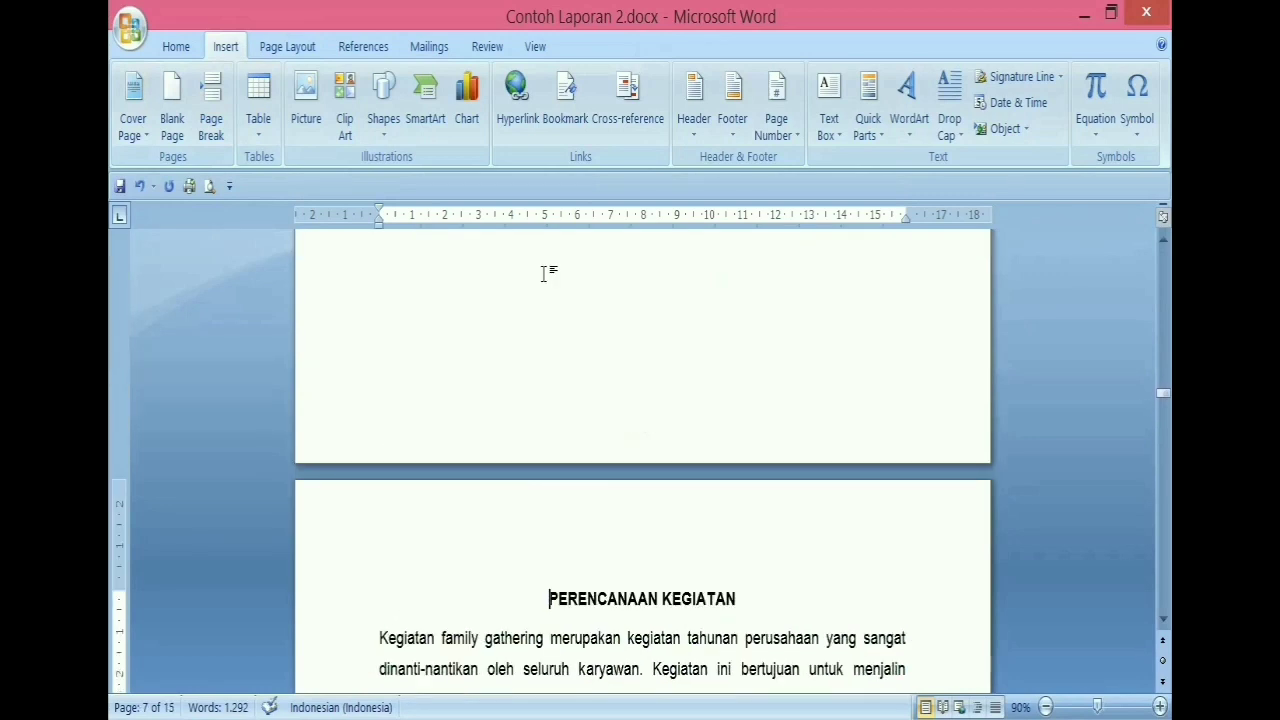
scroll(539, 580, down, 3)
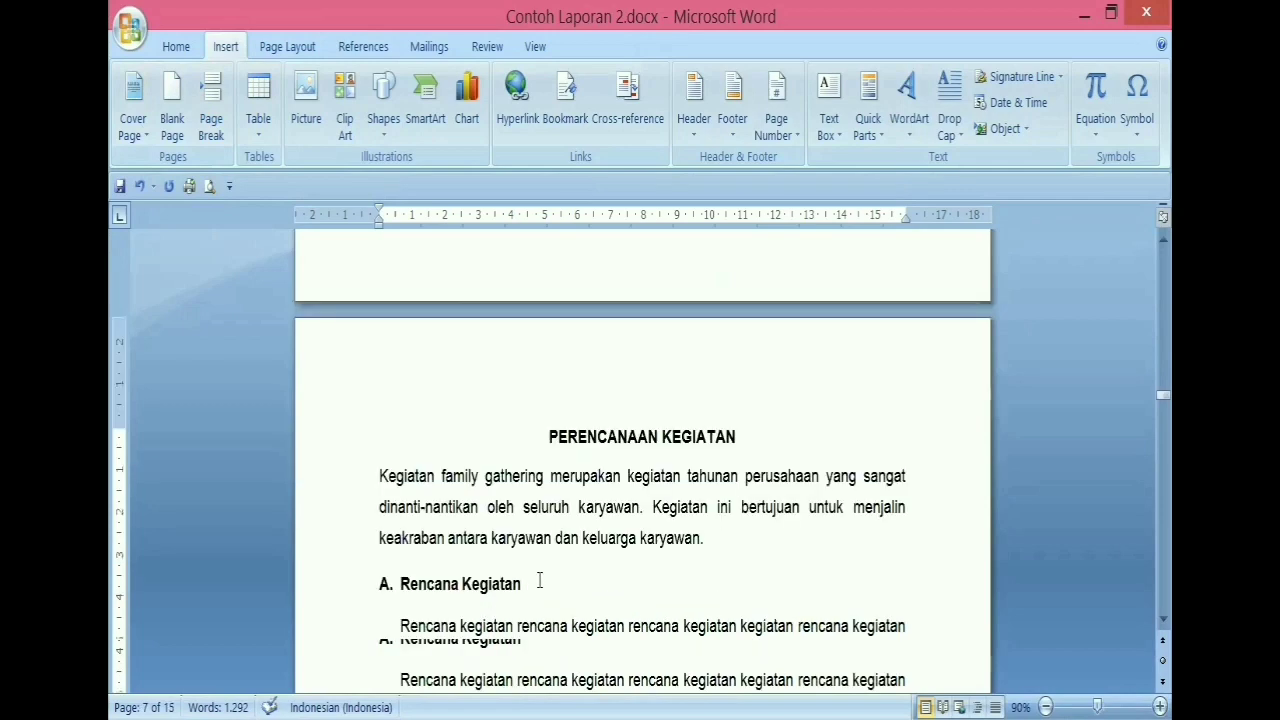
scroll(539, 580, down, 2)
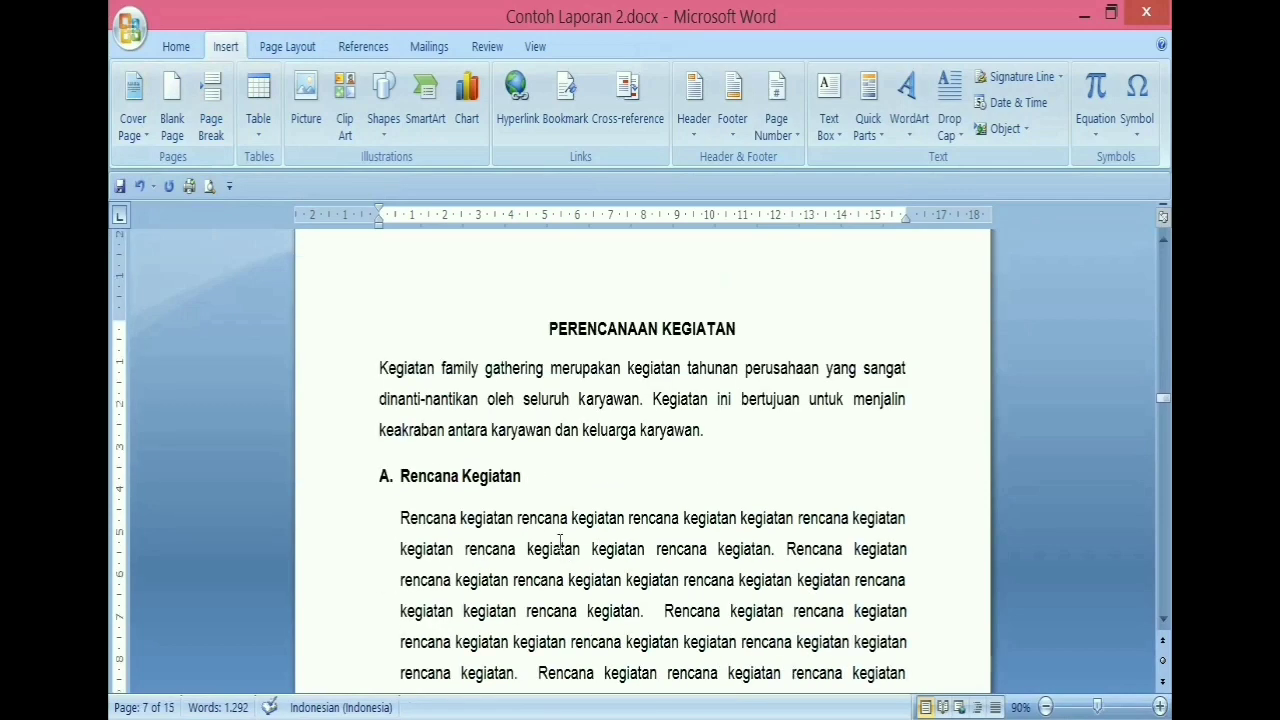
scroll(561, 540, down, 4)
scroll(561, 540, down, 9)
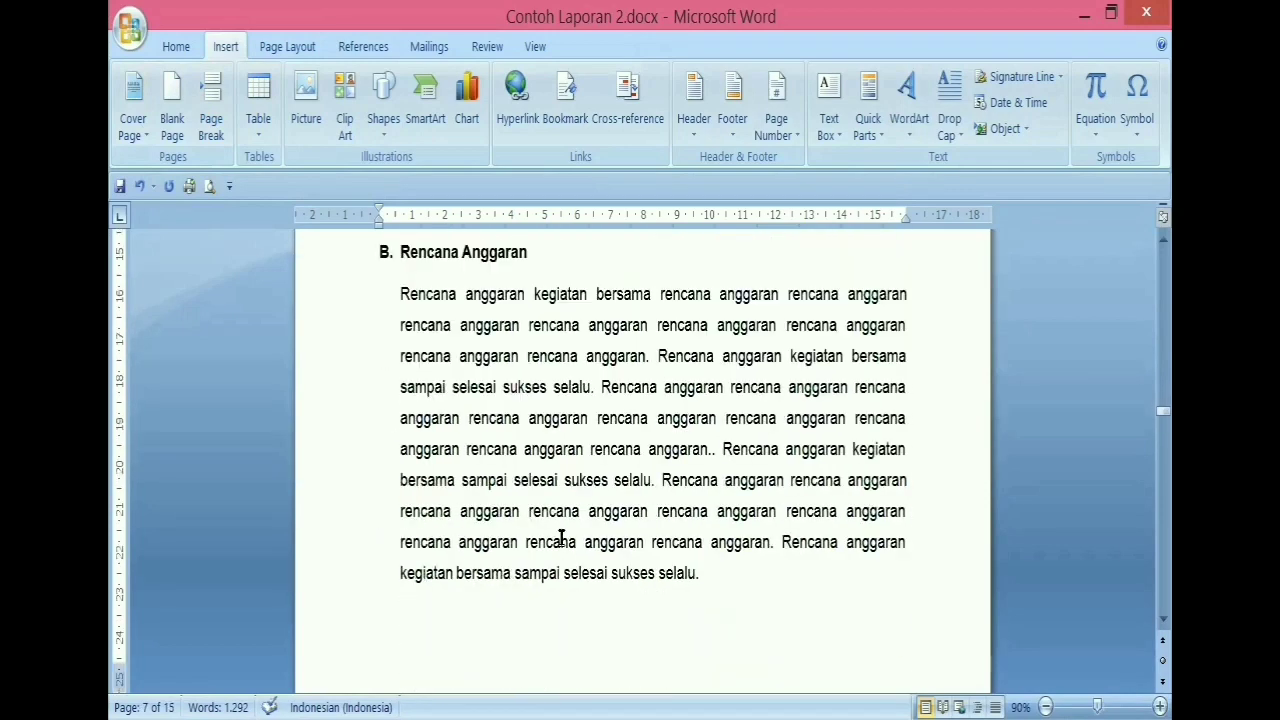
scroll(561, 538, down, 9)
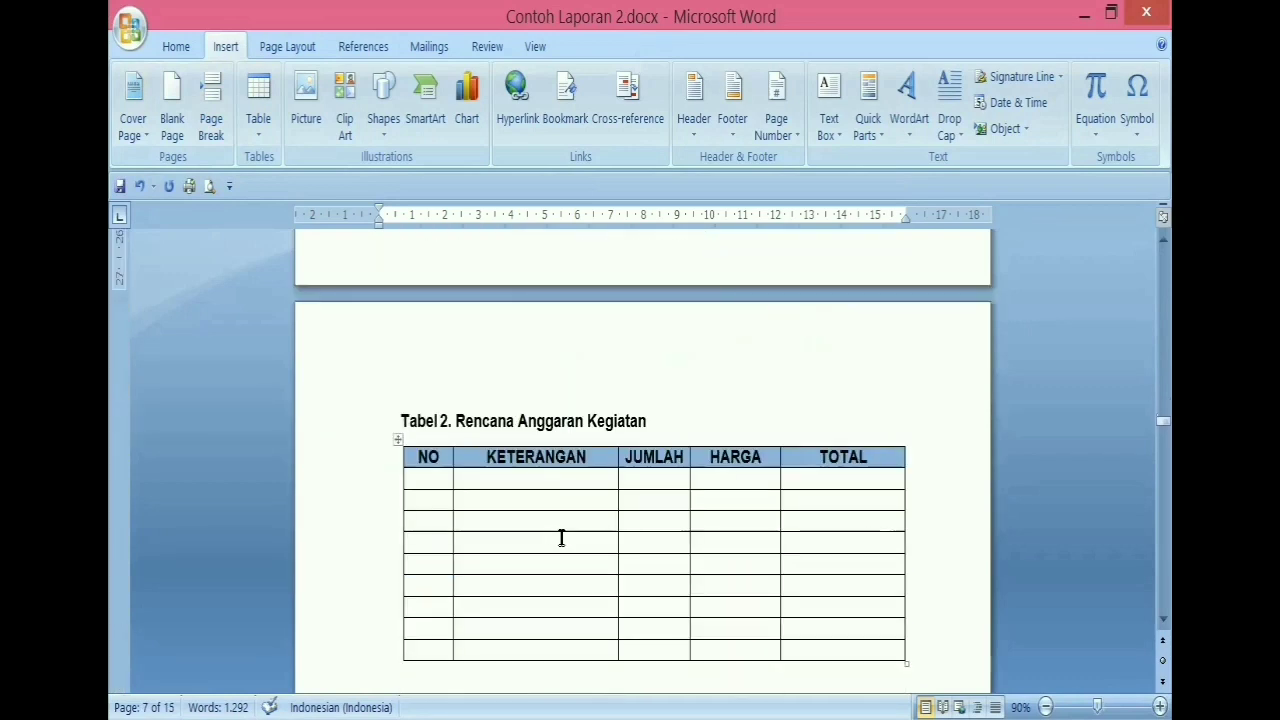
scroll(564, 530, down, 20)
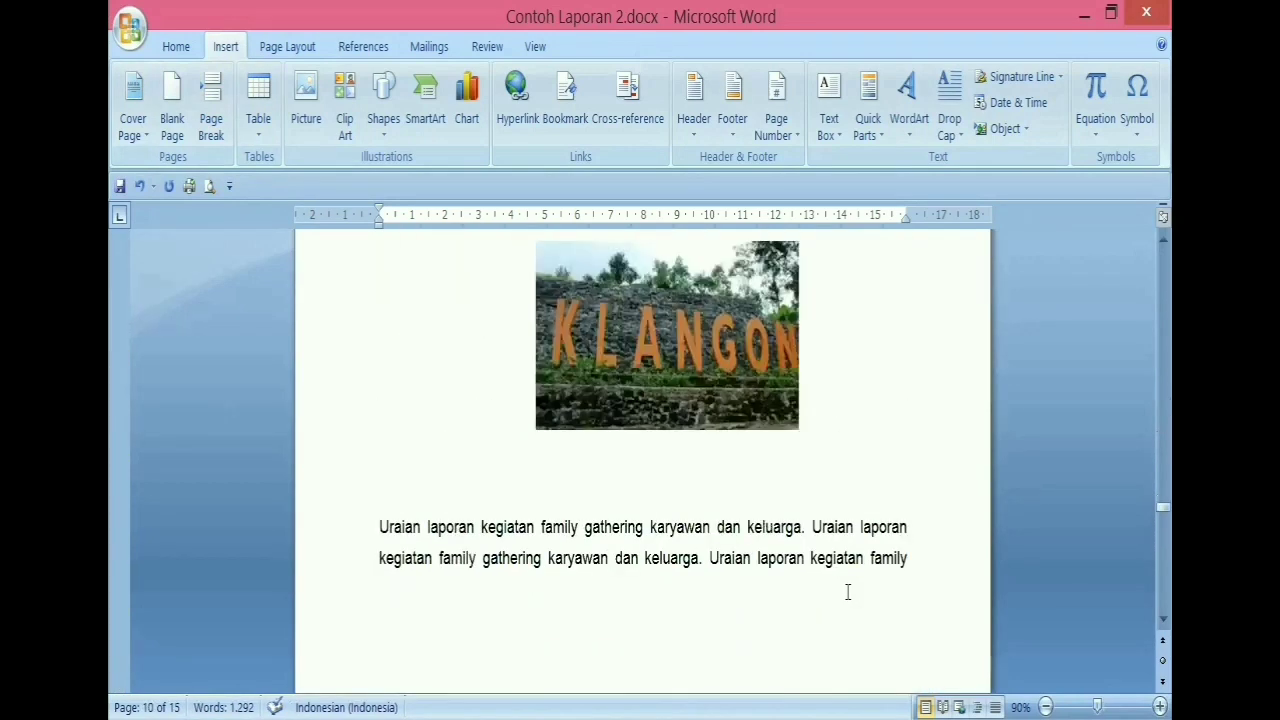
scroll(847, 592, up, 20)
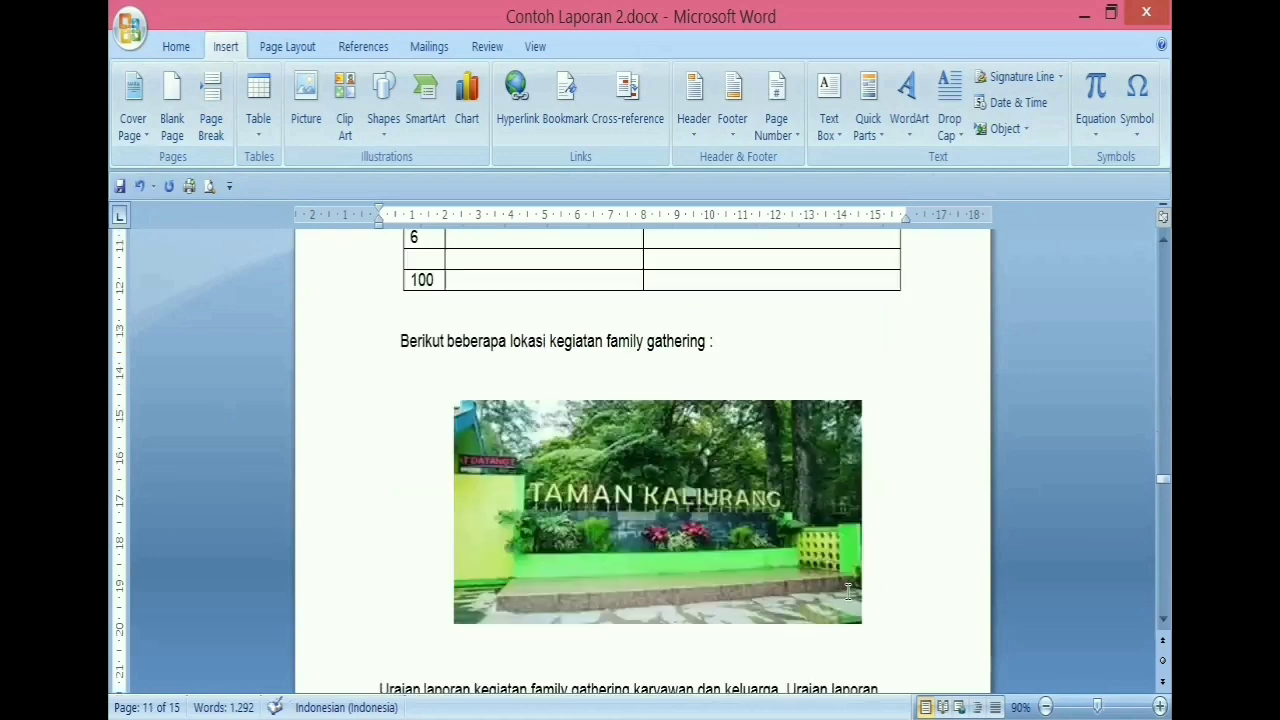
scroll(847, 592, up, 20)
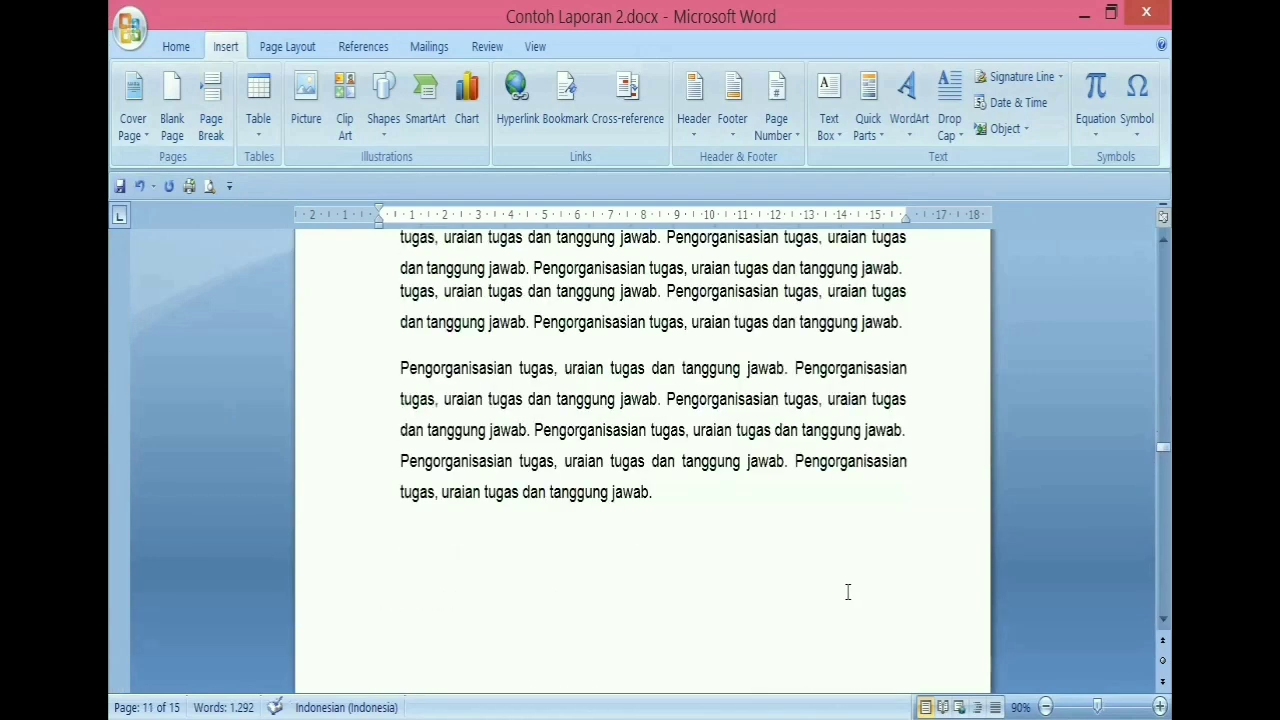
scroll(847, 592, up, 20)
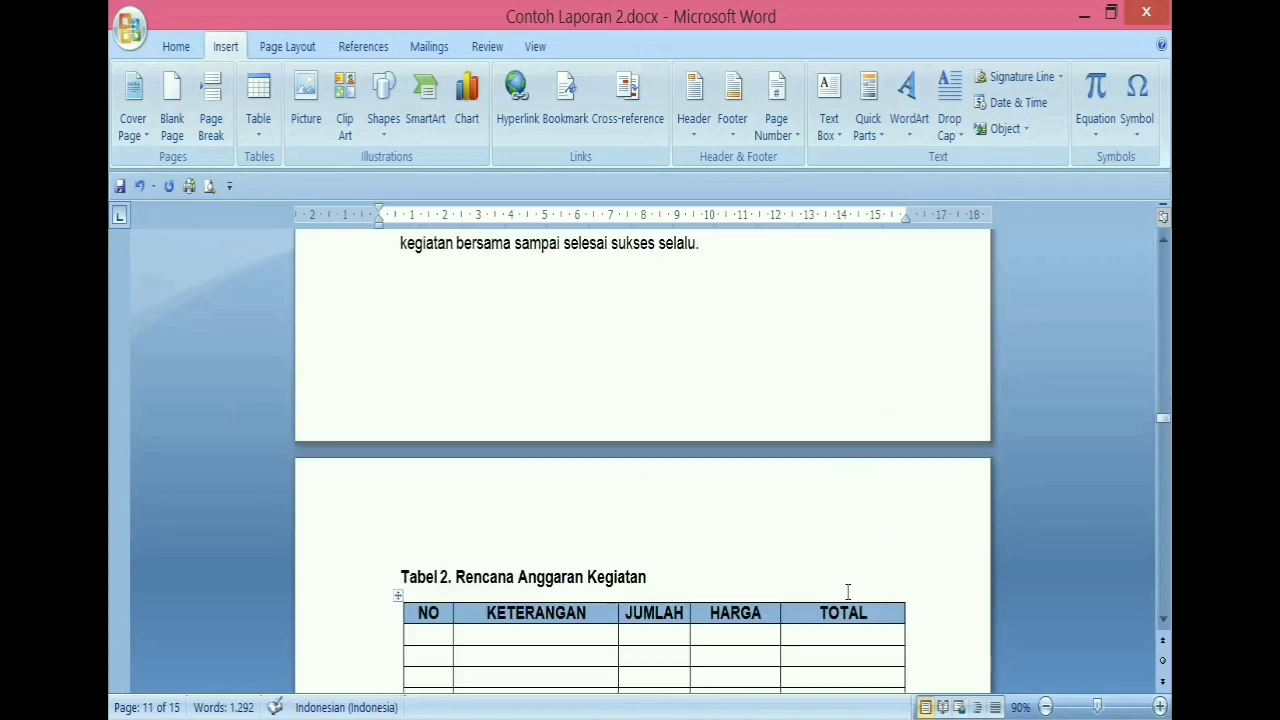
scroll(847, 592, up, 20)
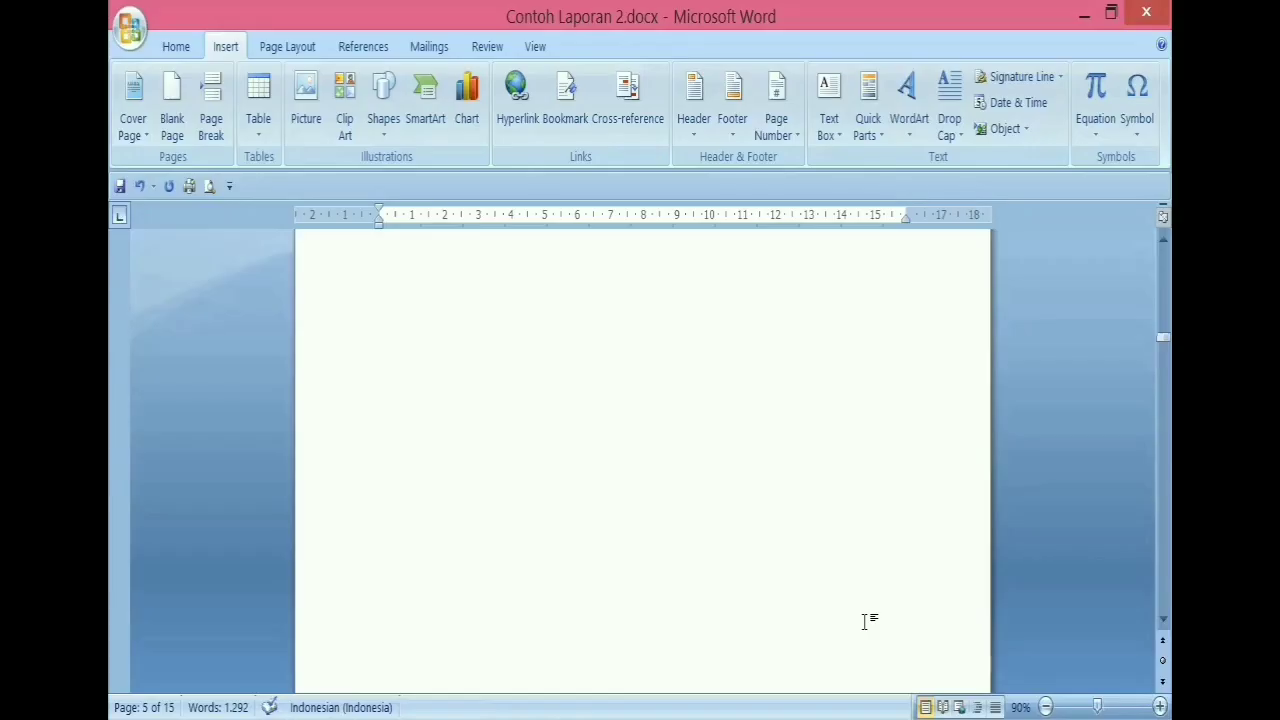
Step: Apply the Heading 1 style to the BERITA ACARA title on page 2
drag(1163, 336, 1163, 240)
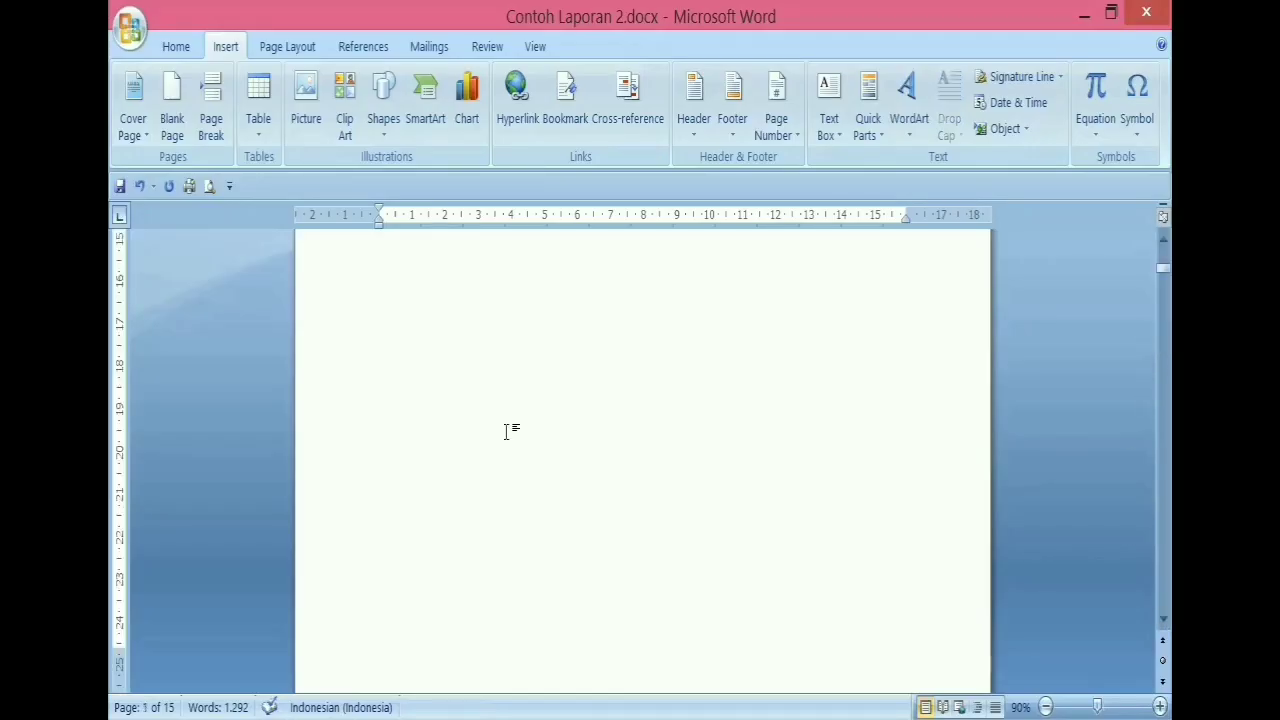
scroll(506, 429, down, 10)
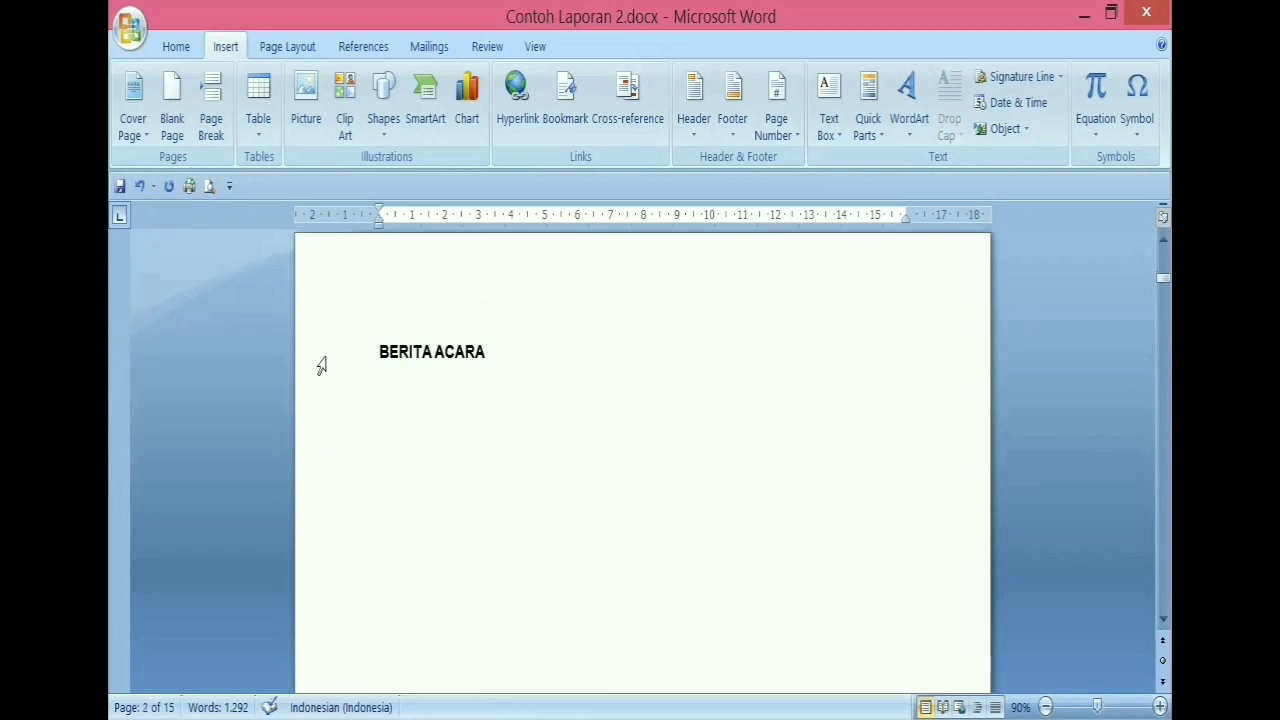
click(321, 363)
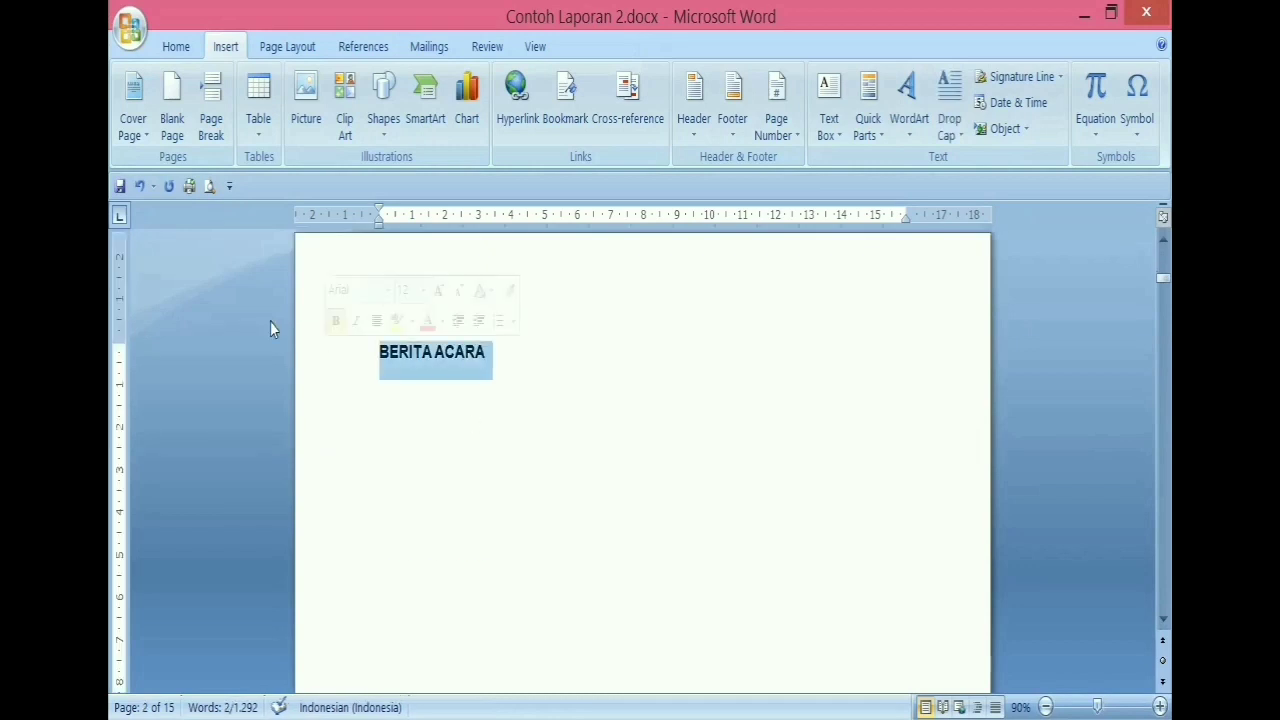
click(179, 48)
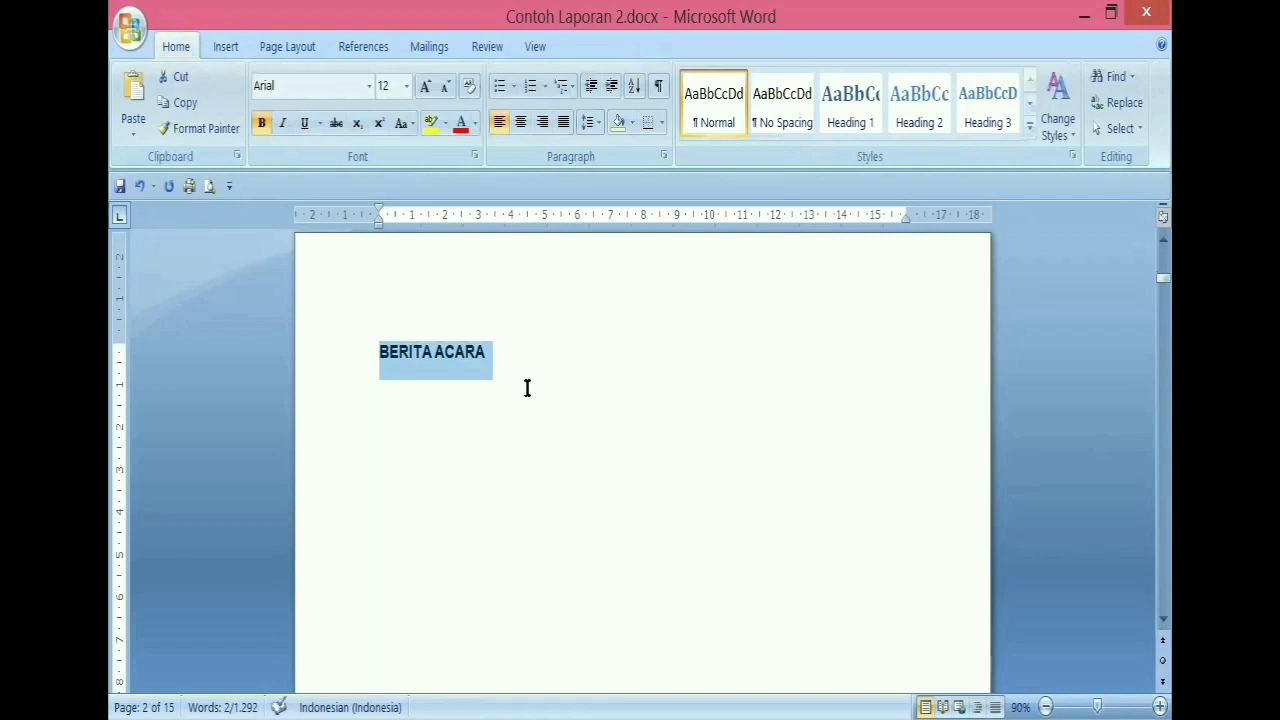
click(848, 105)
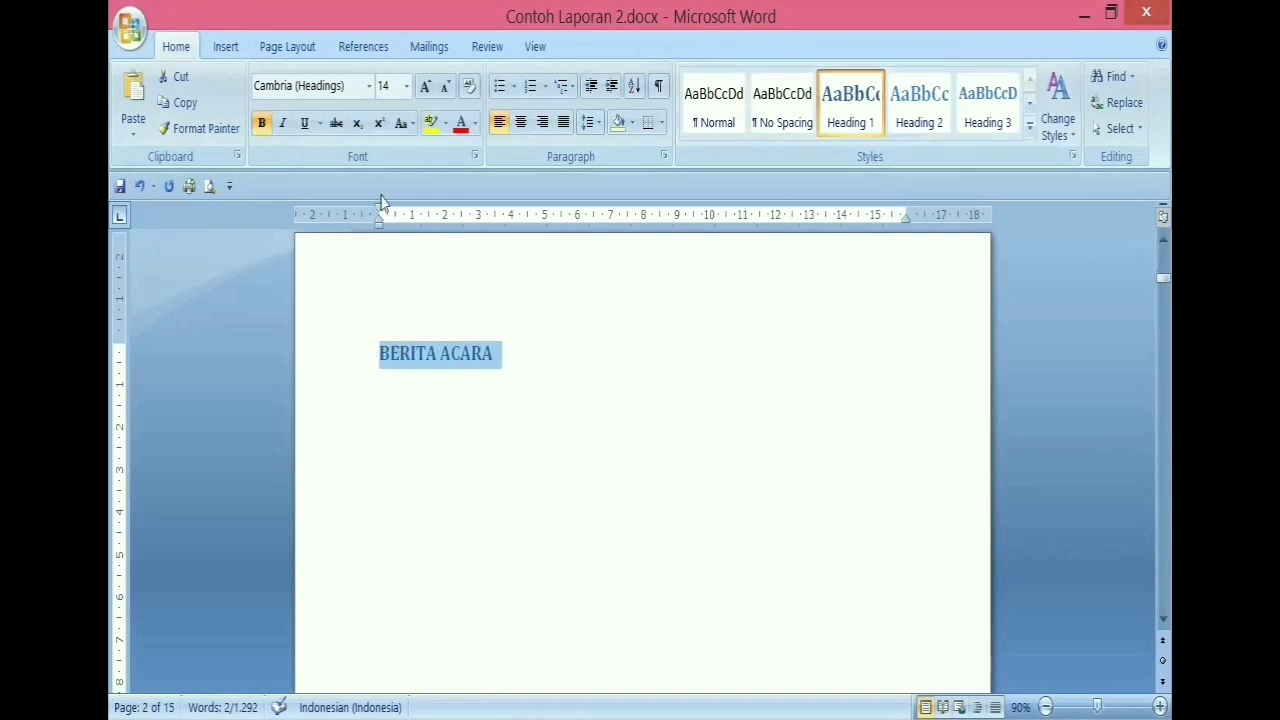
Step: Format the BERITA ACARA heading with the Arial font, the Automatic font color and centered alignment
click(369, 86)
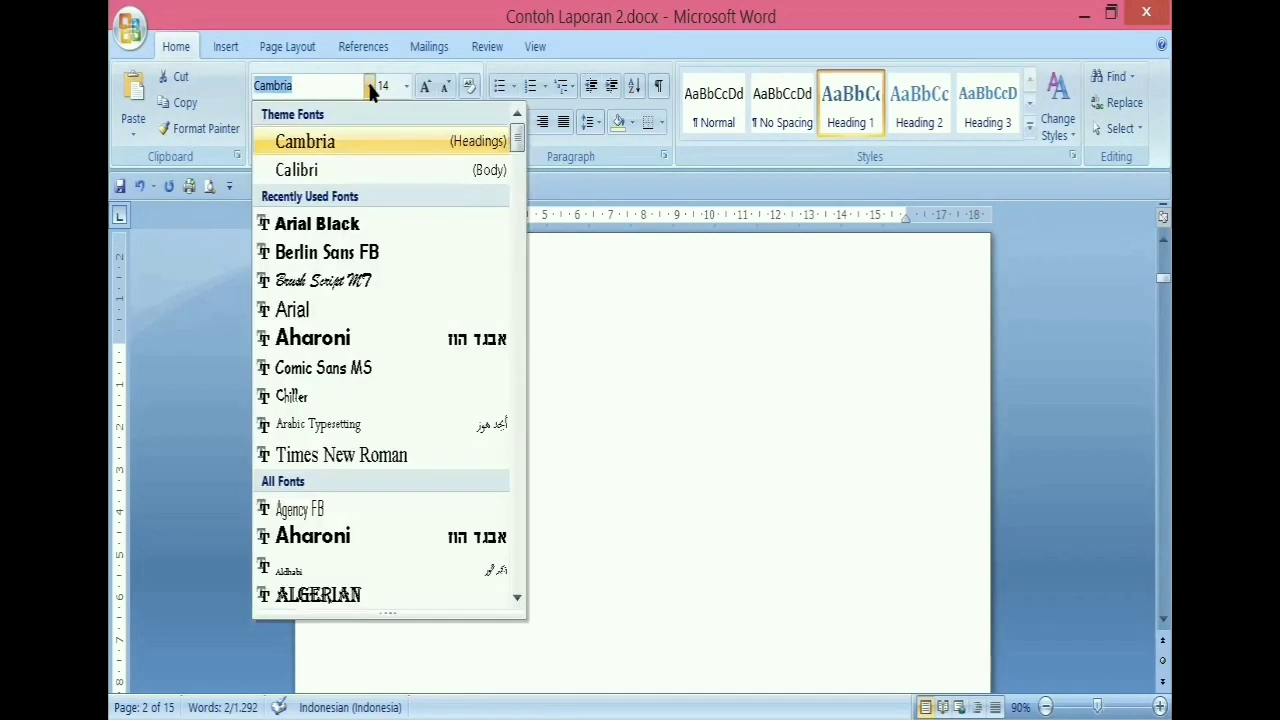
click(300, 310)
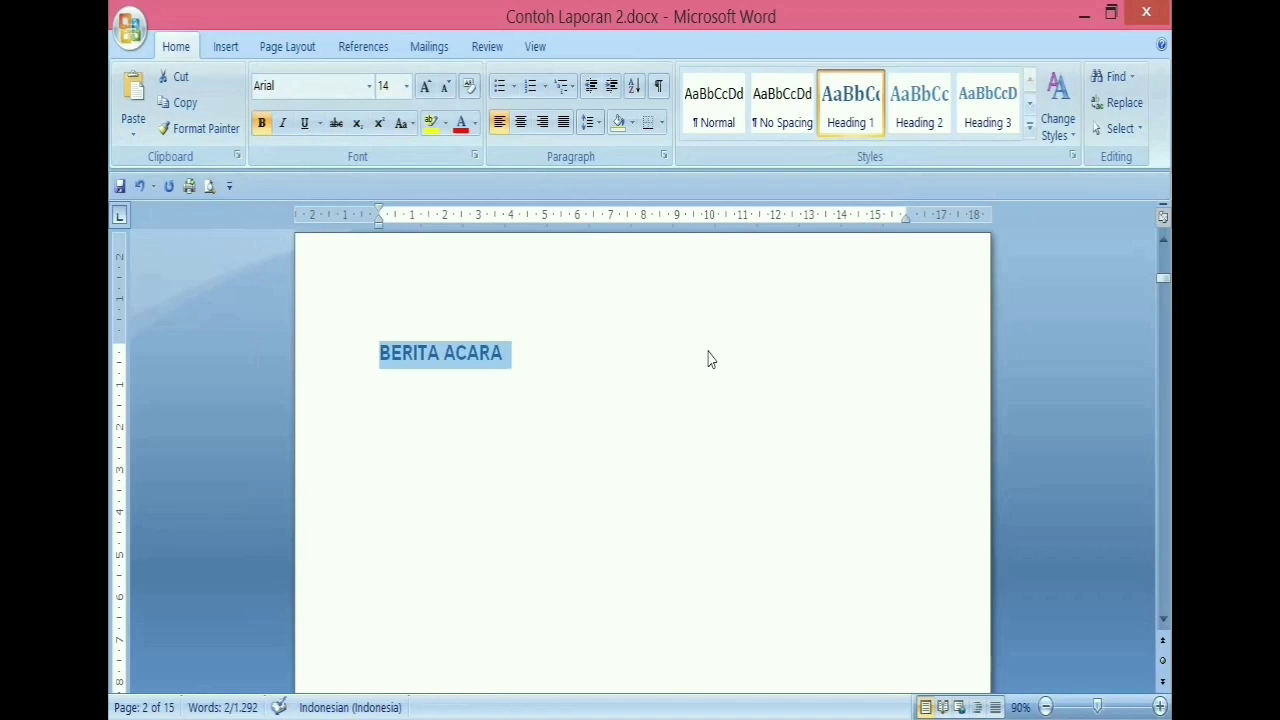
click(477, 128)
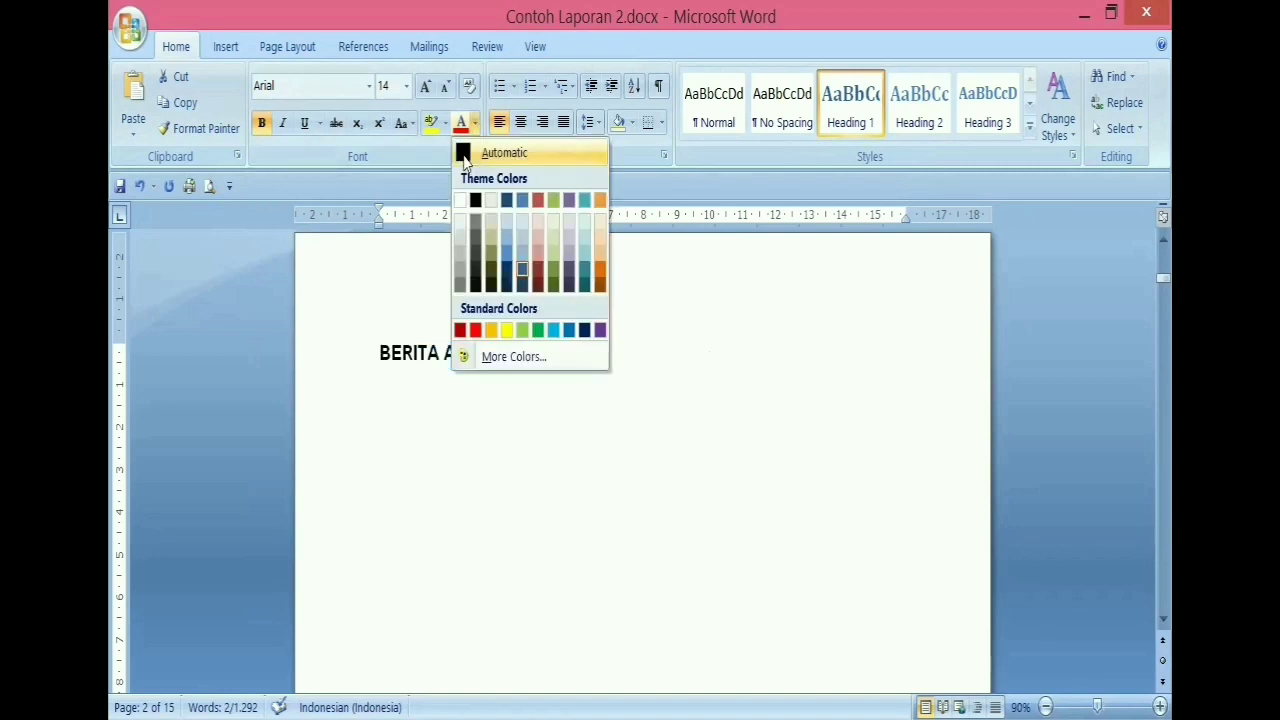
click(480, 151)
click(521, 122)
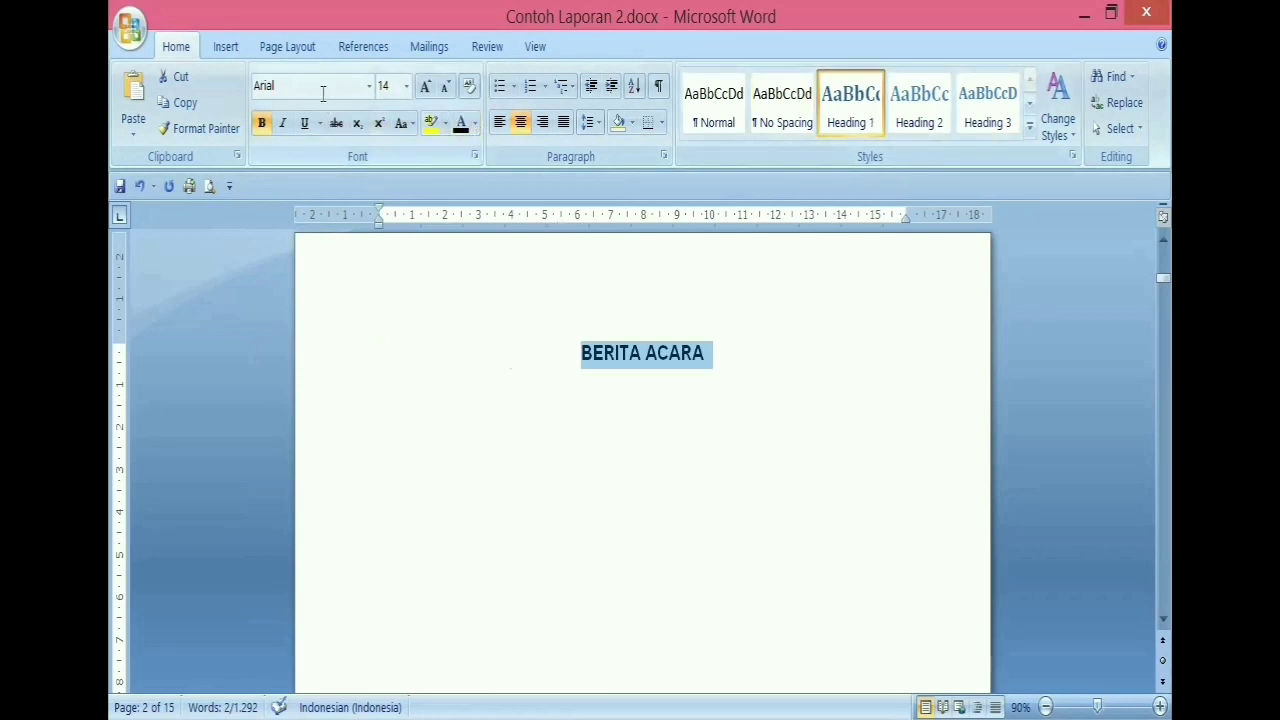
click(731, 357)
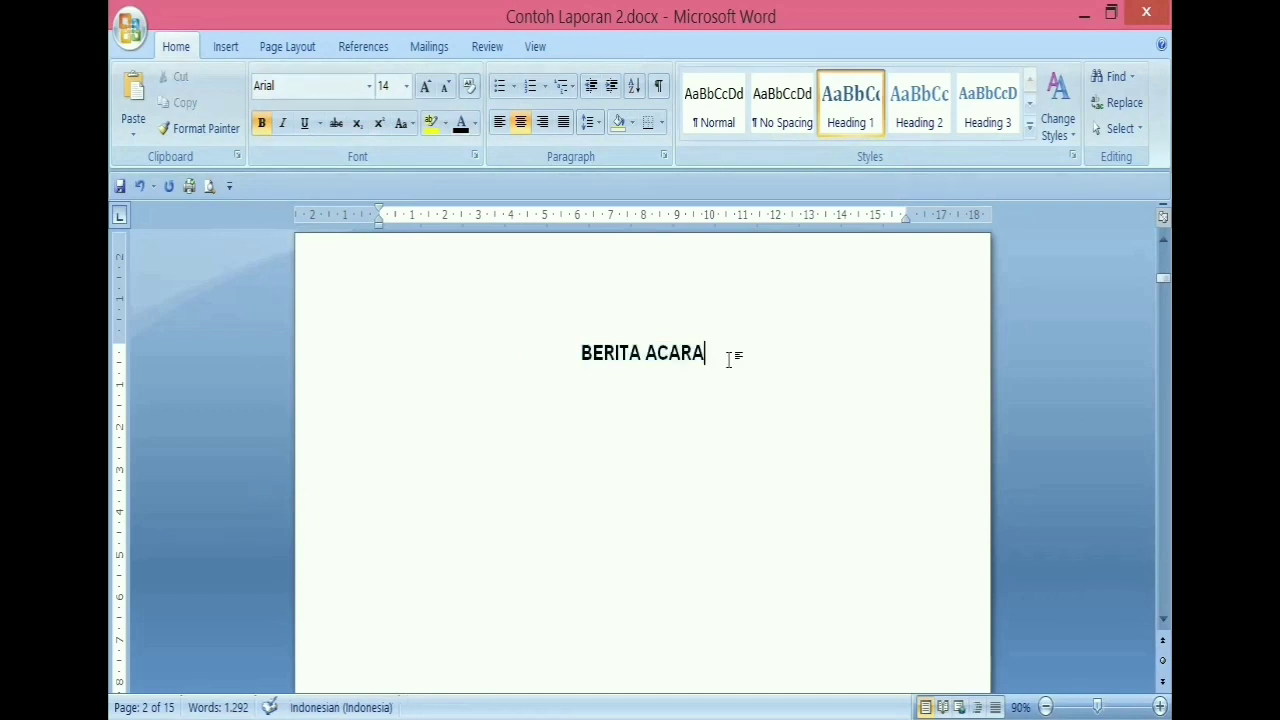
Step: Copy the formatting of the BERITA ACARA heading onto the KATA PENGANTAR title with Format Painter
click(339, 363)
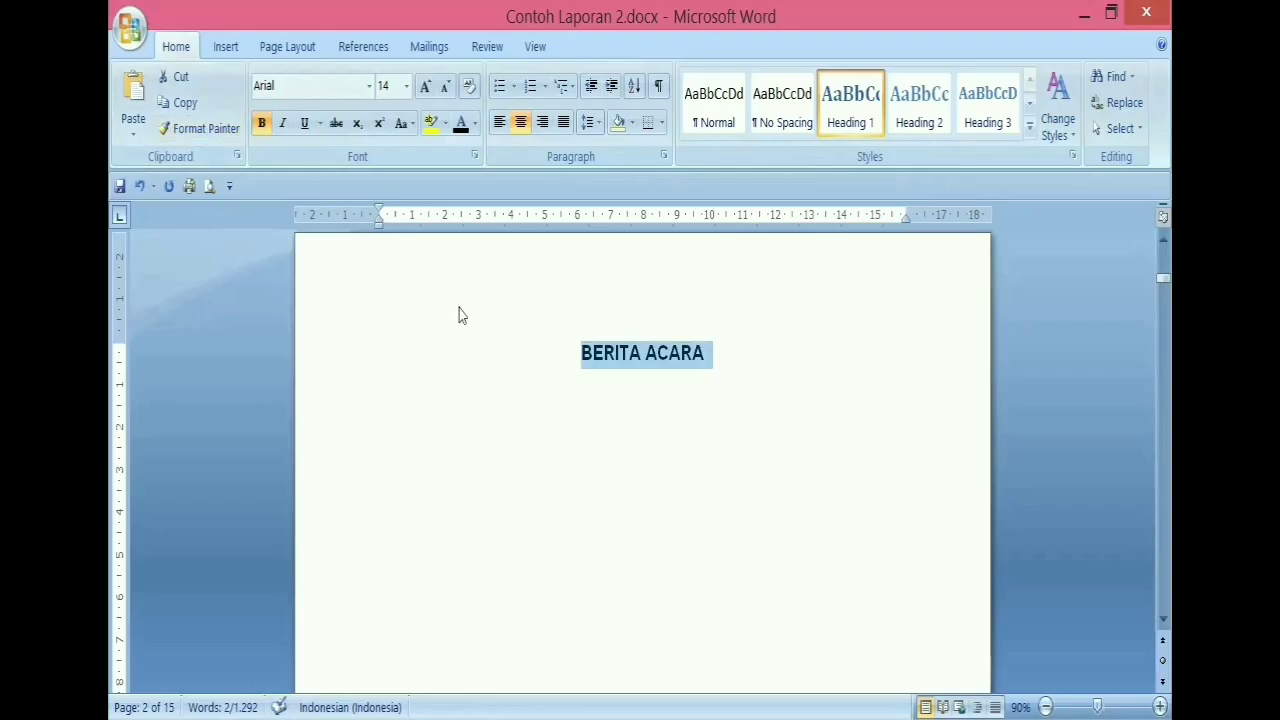
click(216, 130)
scroll(460, 412, down, 10)
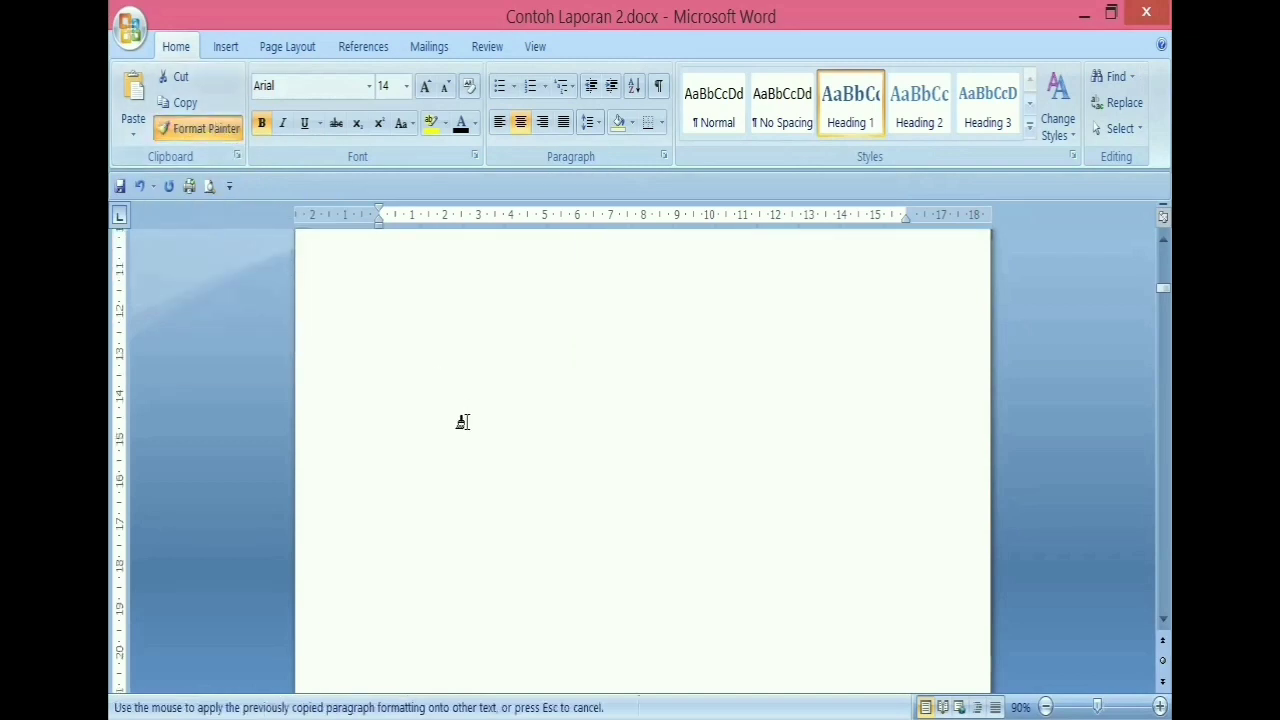
scroll(471, 422, down, 3)
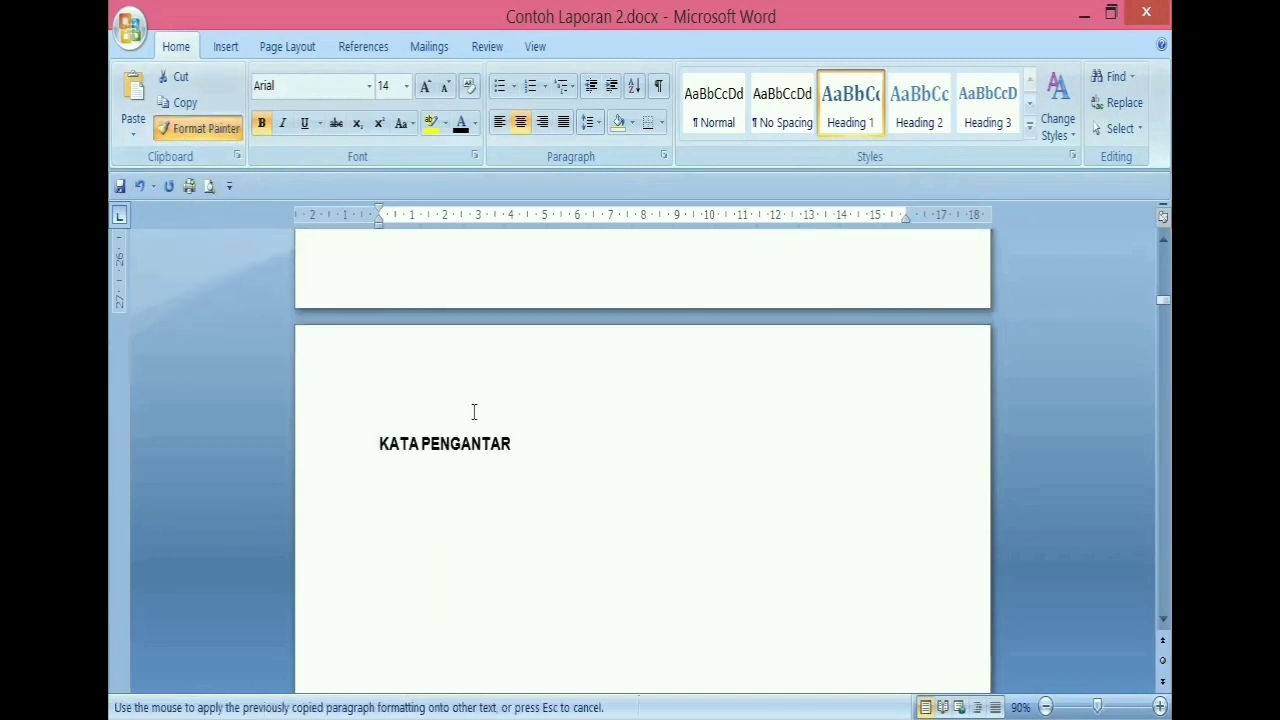
click(320, 452)
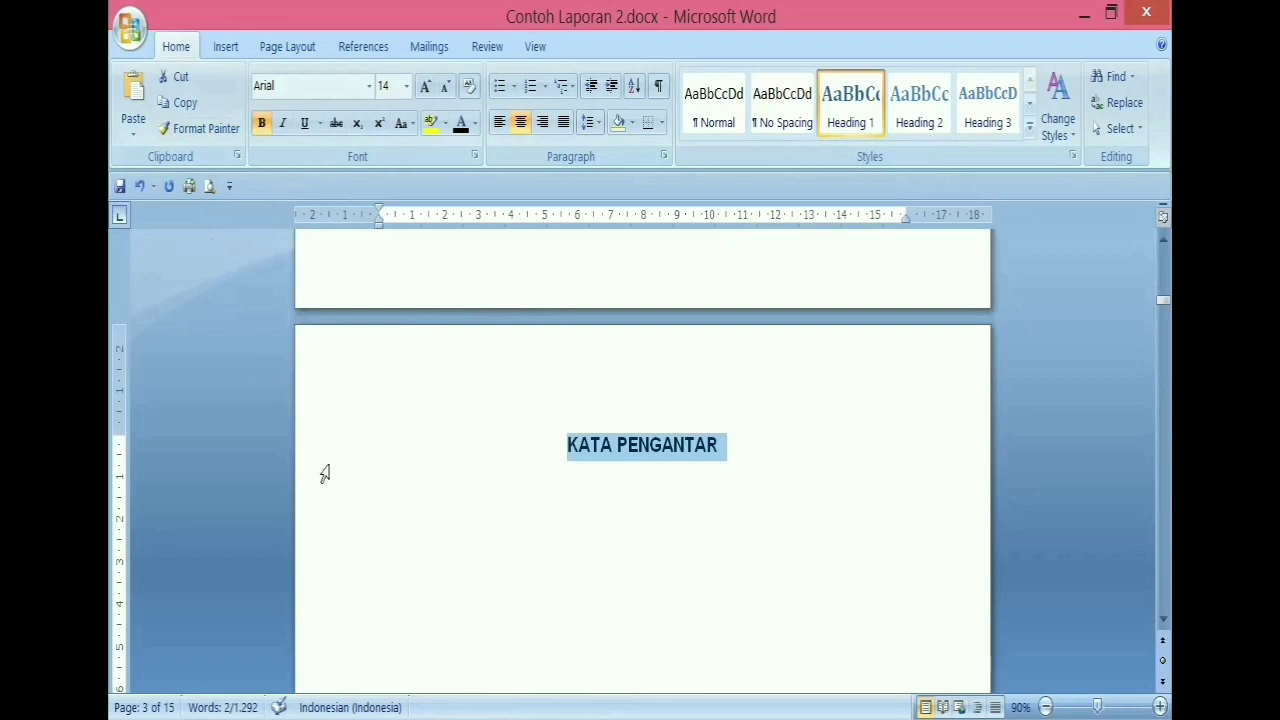
Step: Copy the formatting of the KATA PENGANTAR heading onto the DAFTAR ISI title with Format Painter
click(200, 132)
scroll(420, 415, down, 4)
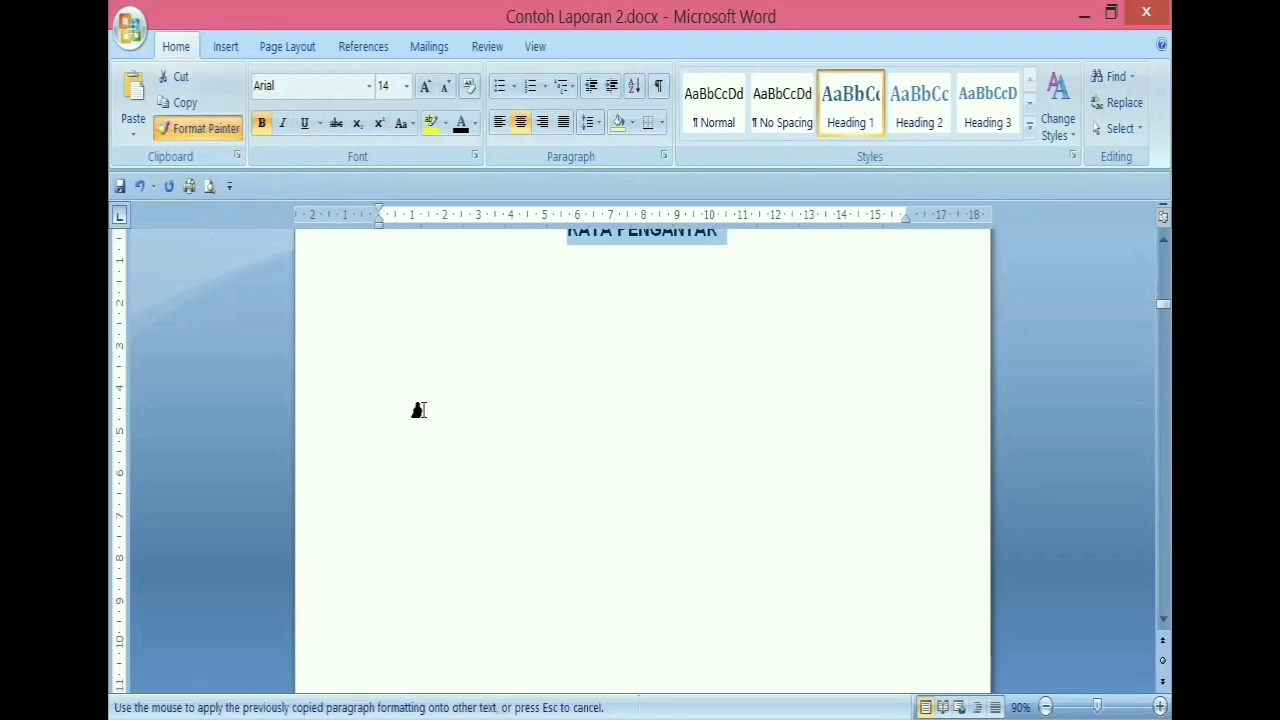
scroll(420, 410, down, 15)
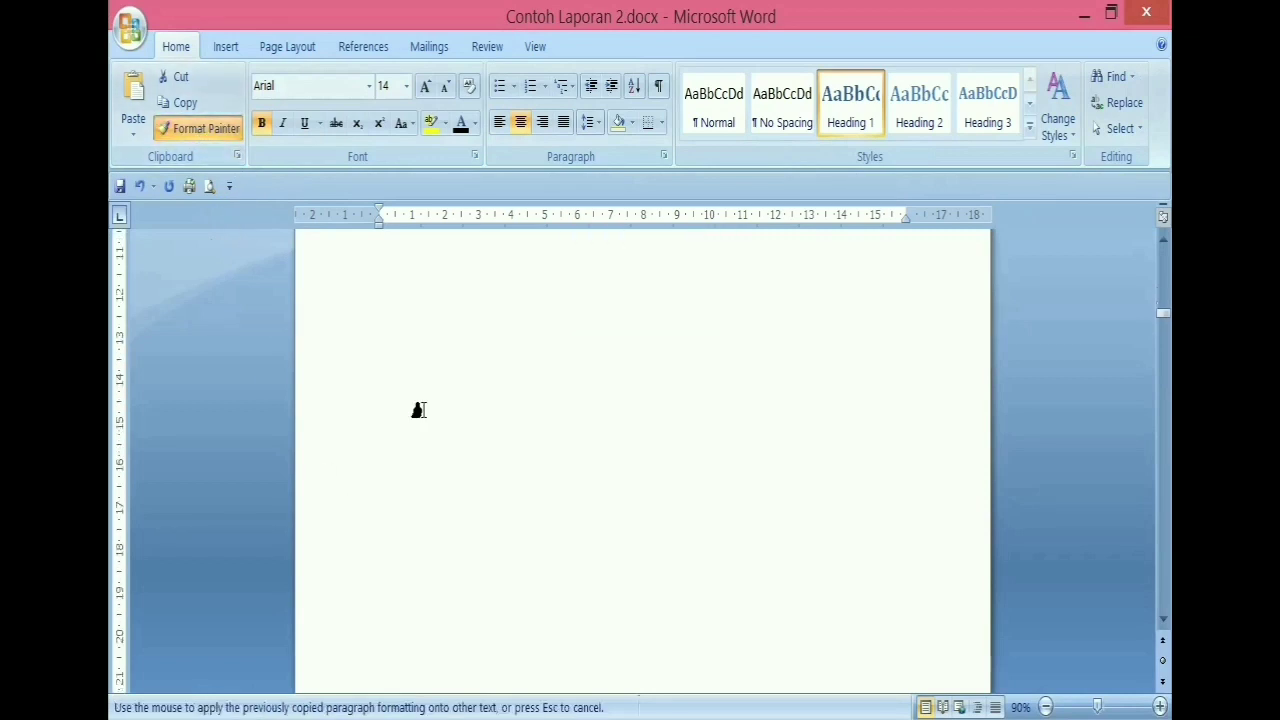
click(345, 485)
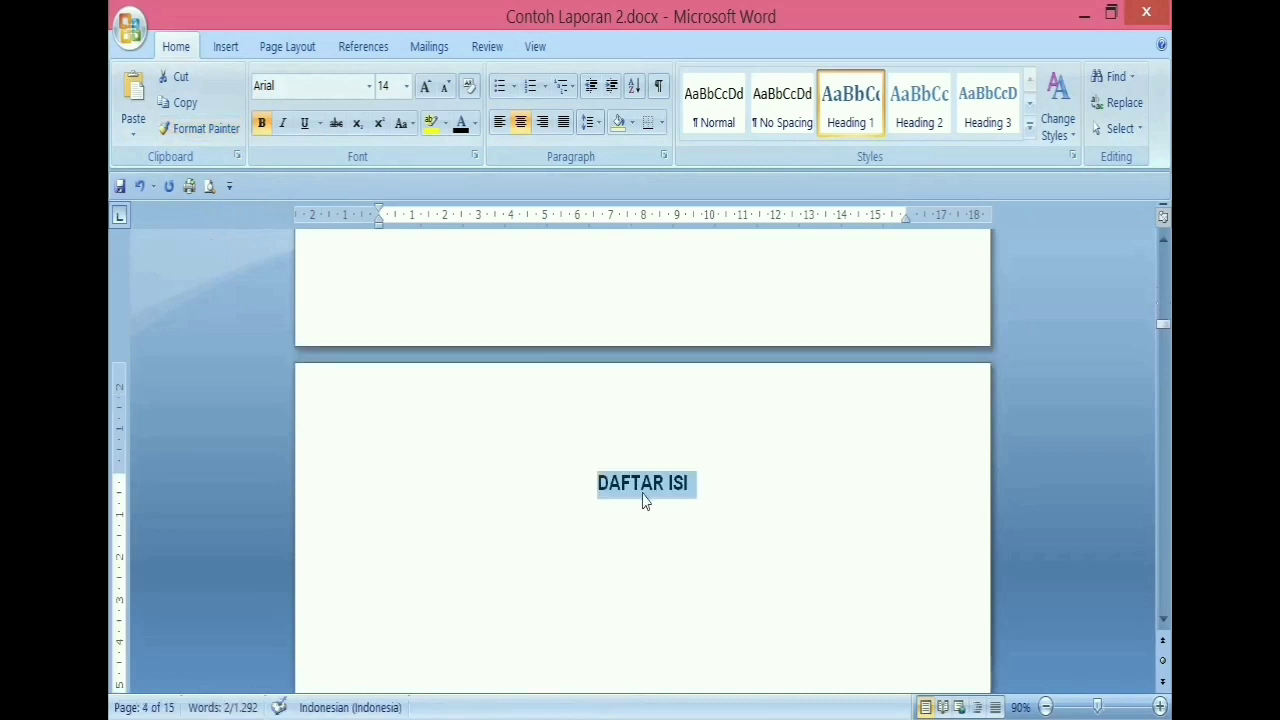
scroll(640, 503, down, 10)
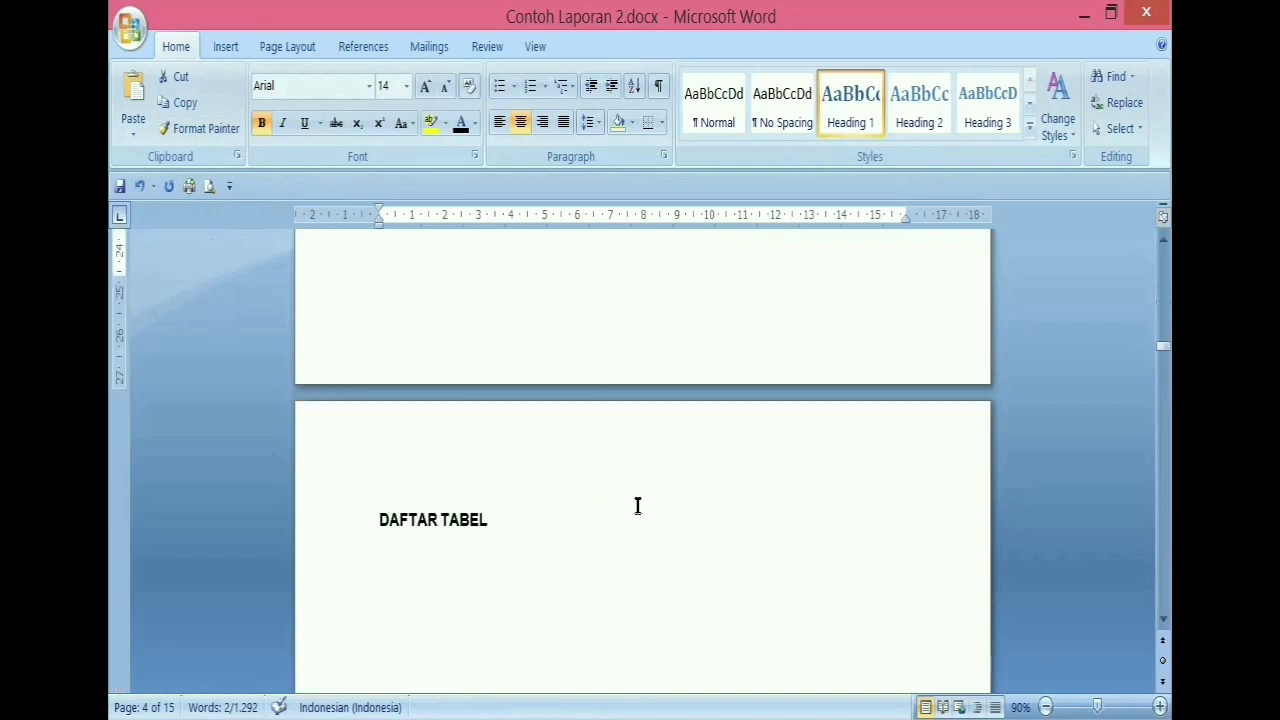
click(321, 523)
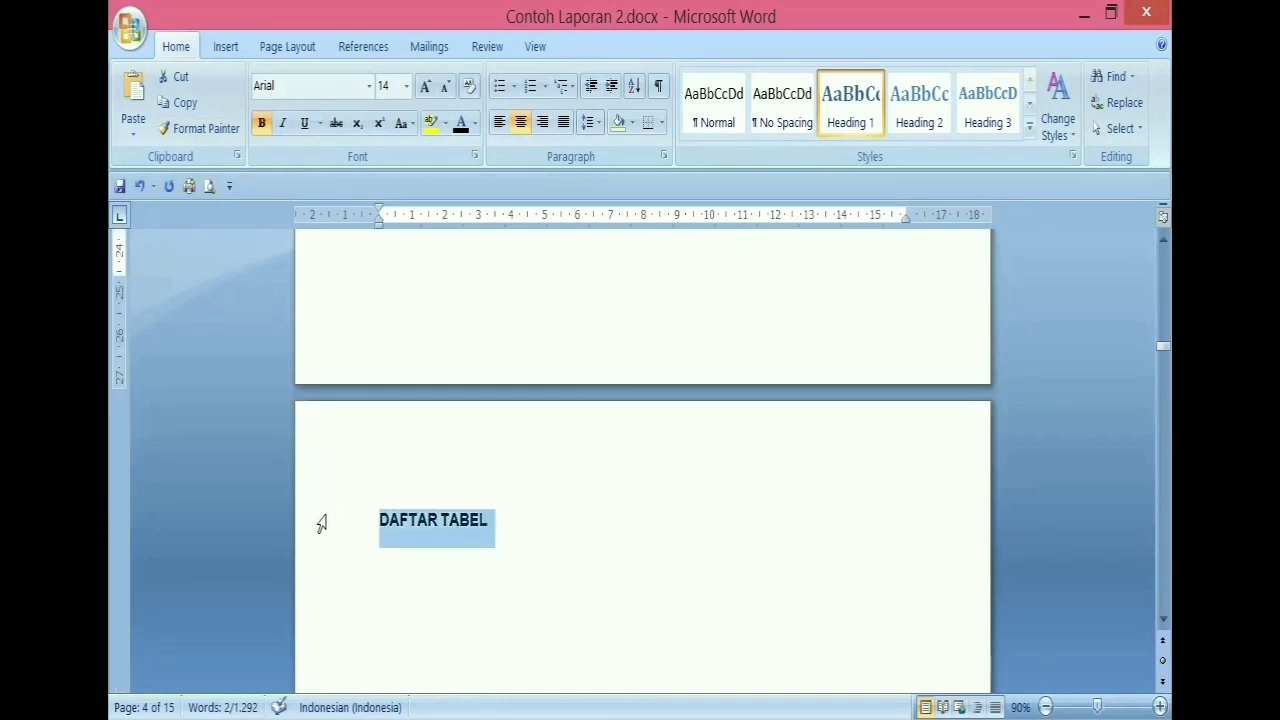
click(212, 130)
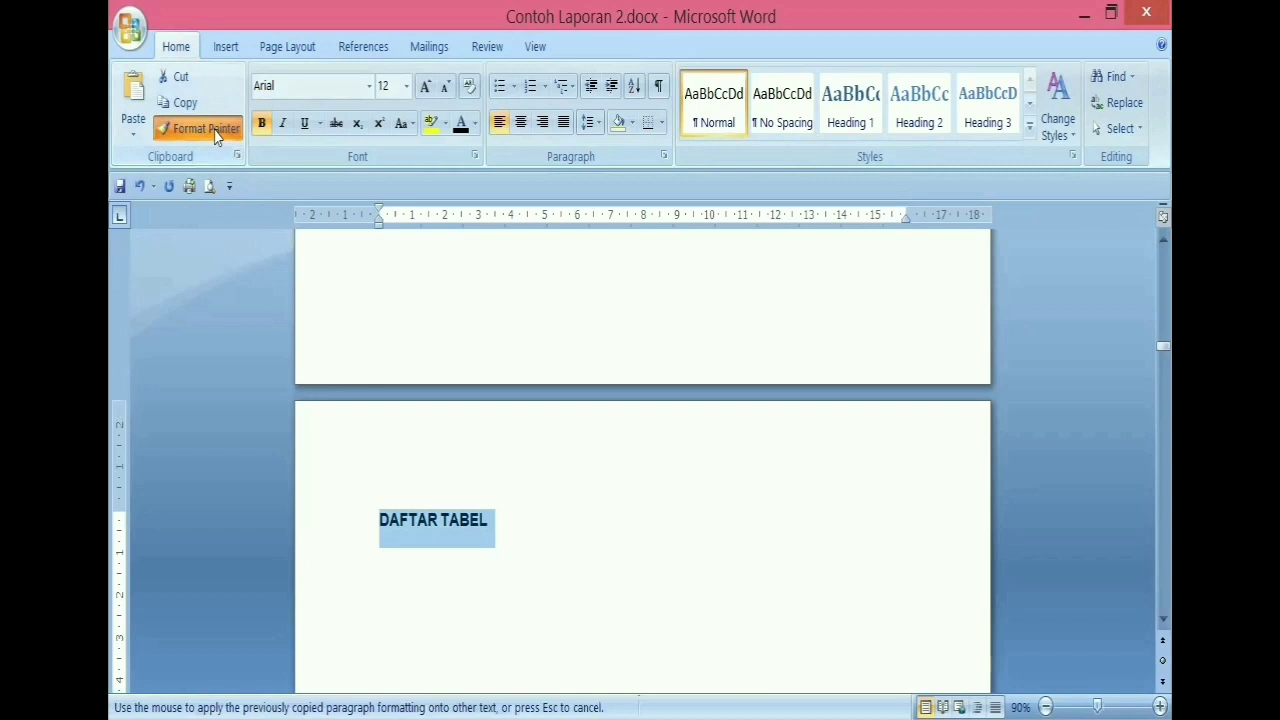
click(214, 132)
Step: Copy the formatting of the DAFTAR ISI heading onto the DAFTAR TABEL title with Format Painter
scroll(346, 357, up, 3)
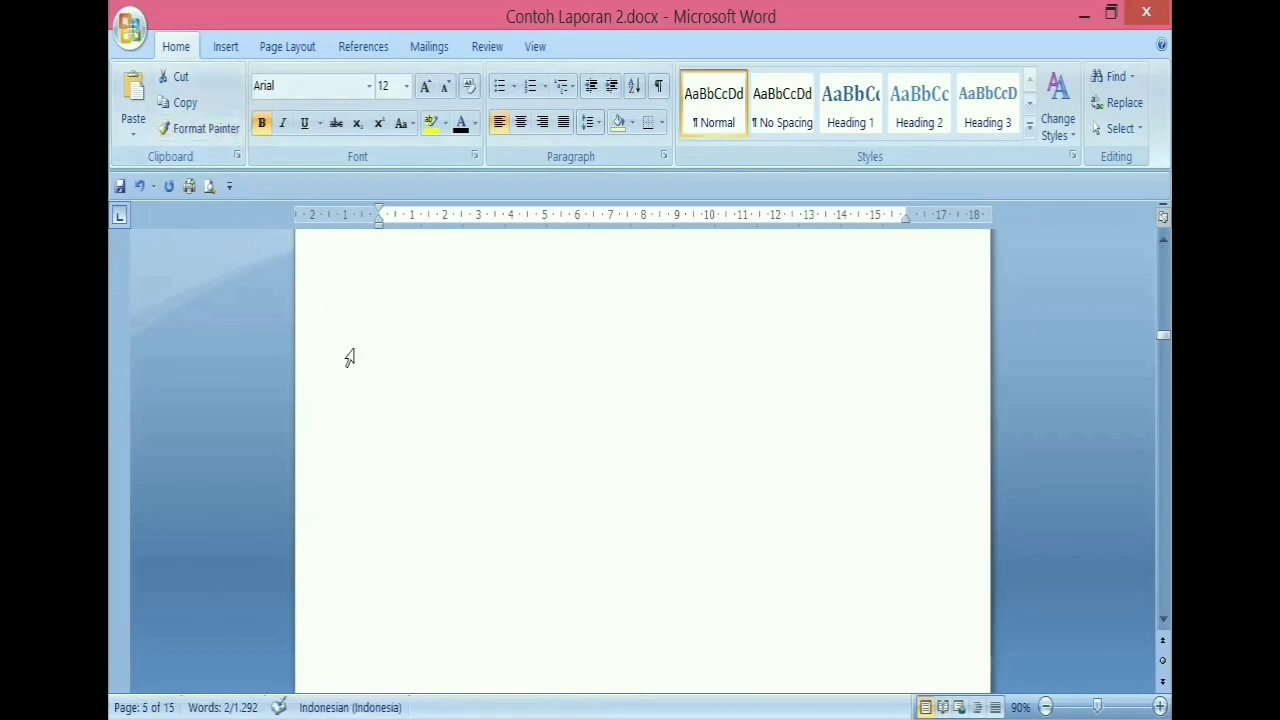
scroll(349, 357, up, 5)
click(316, 485)
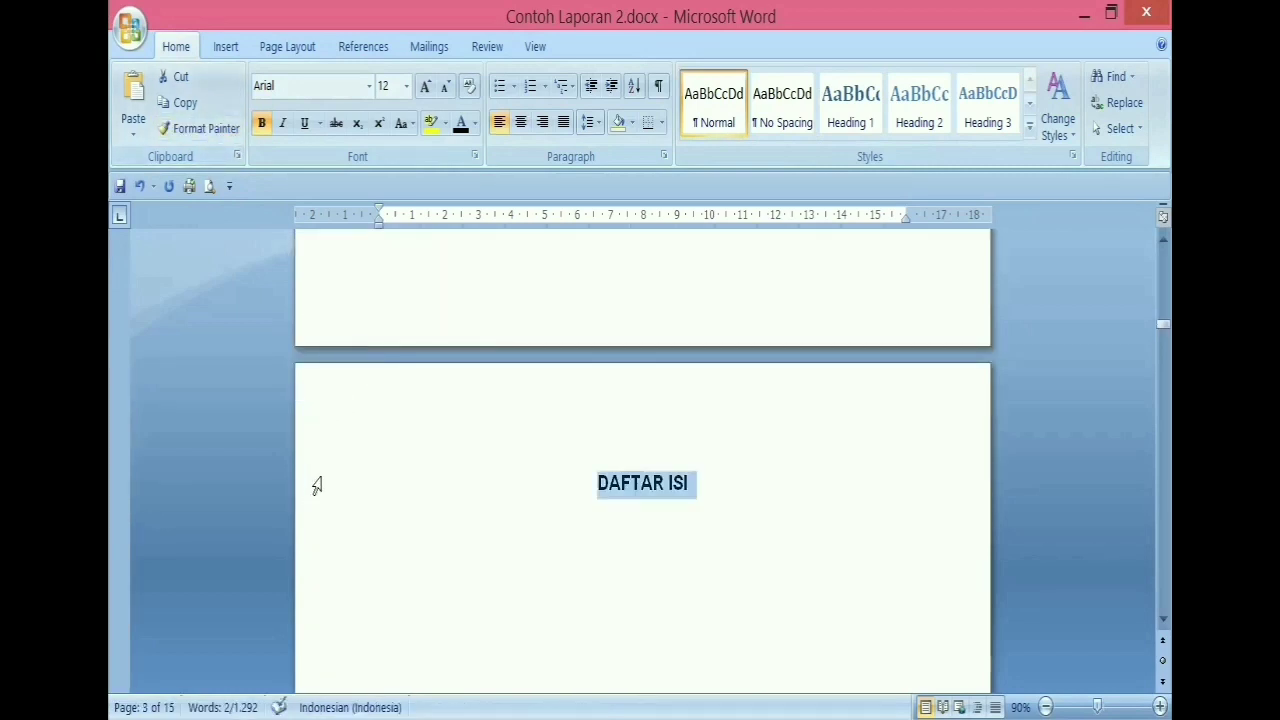
click(183, 125)
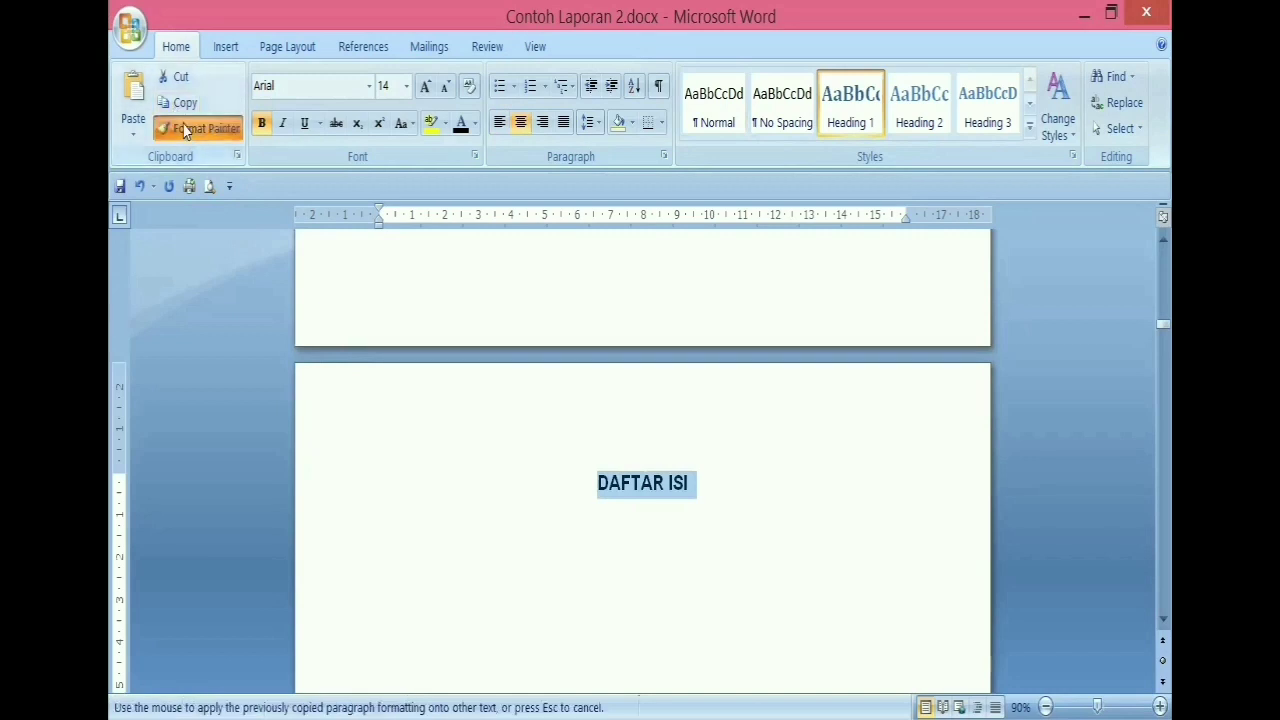
scroll(350, 475, down, 15)
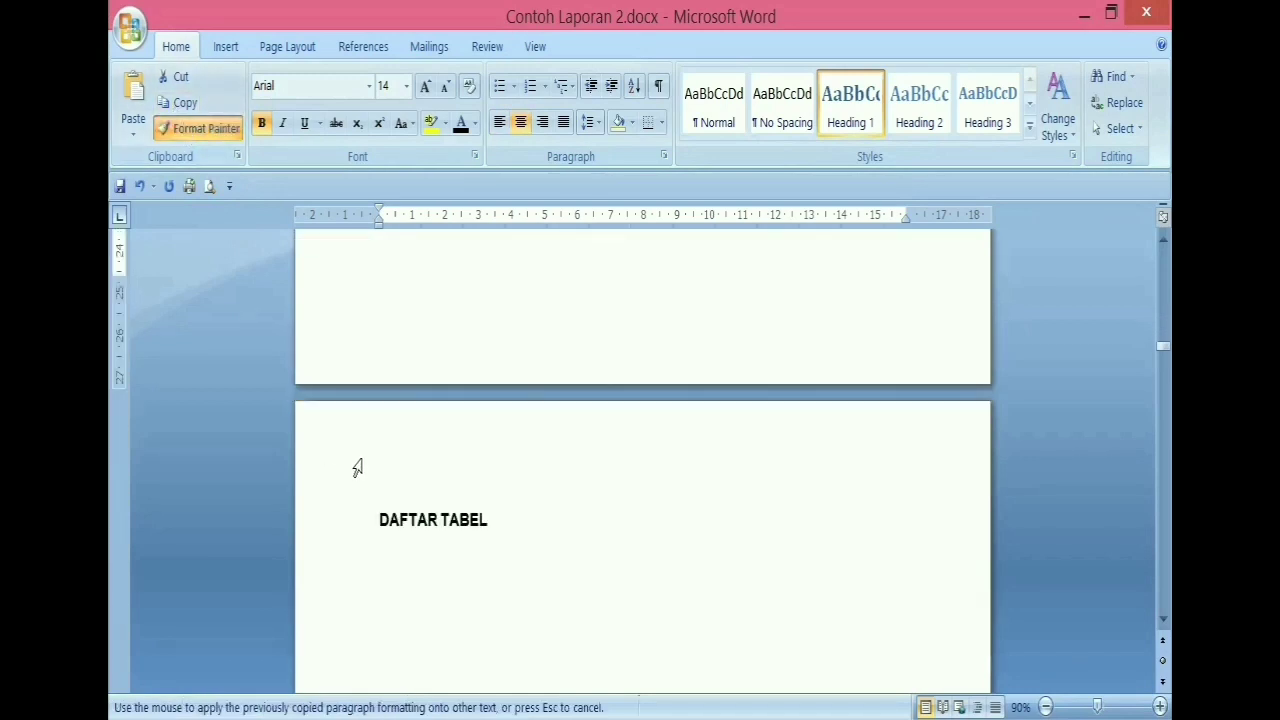
click(312, 519)
Step: Copy the formatting of the DAFTAR TABEL heading onto the DAFTAR GAMBAR title with Format Painter
scroll(314, 512, down, 5)
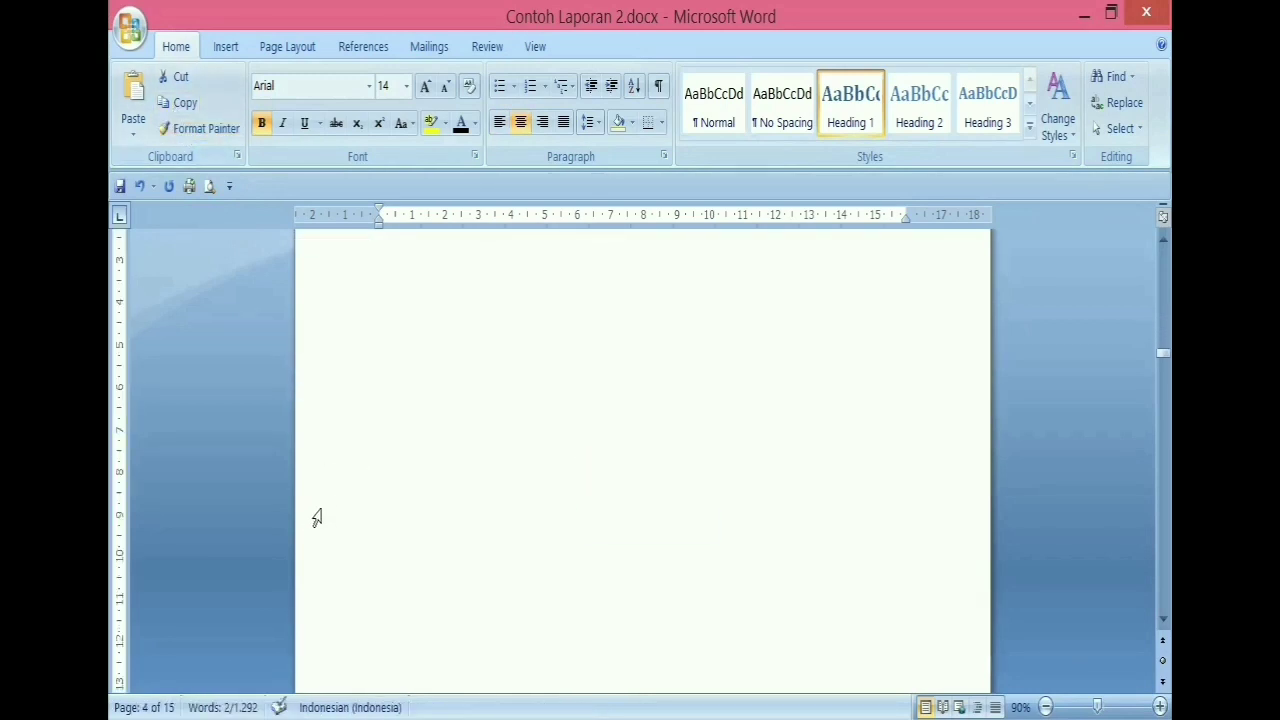
scroll(316, 517, down, 1)
click(203, 131)
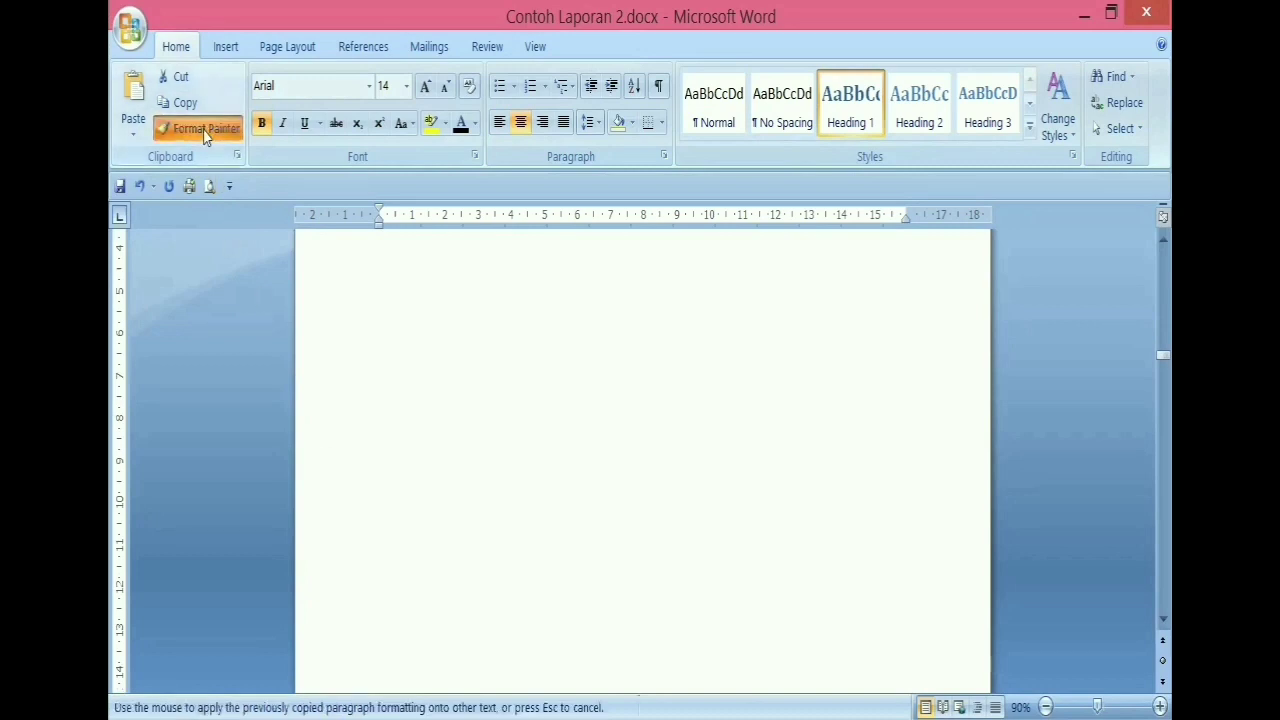
scroll(600, 594, down, 5)
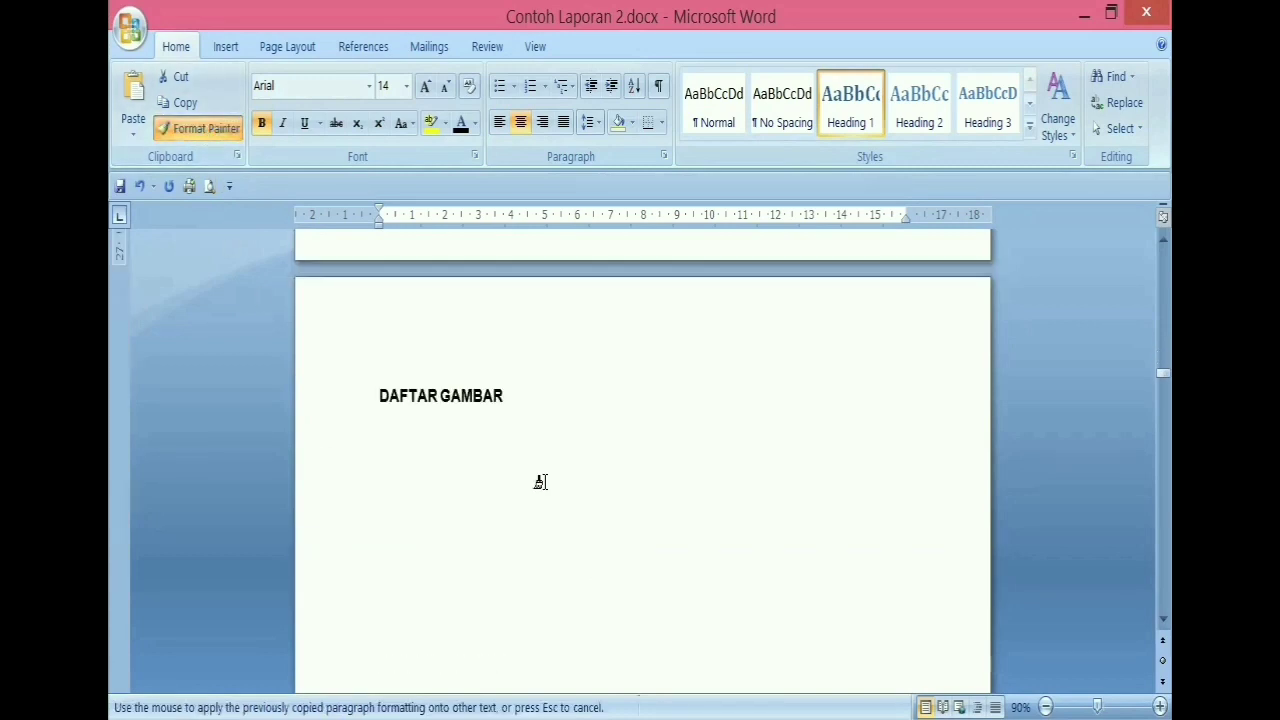
click(342, 399)
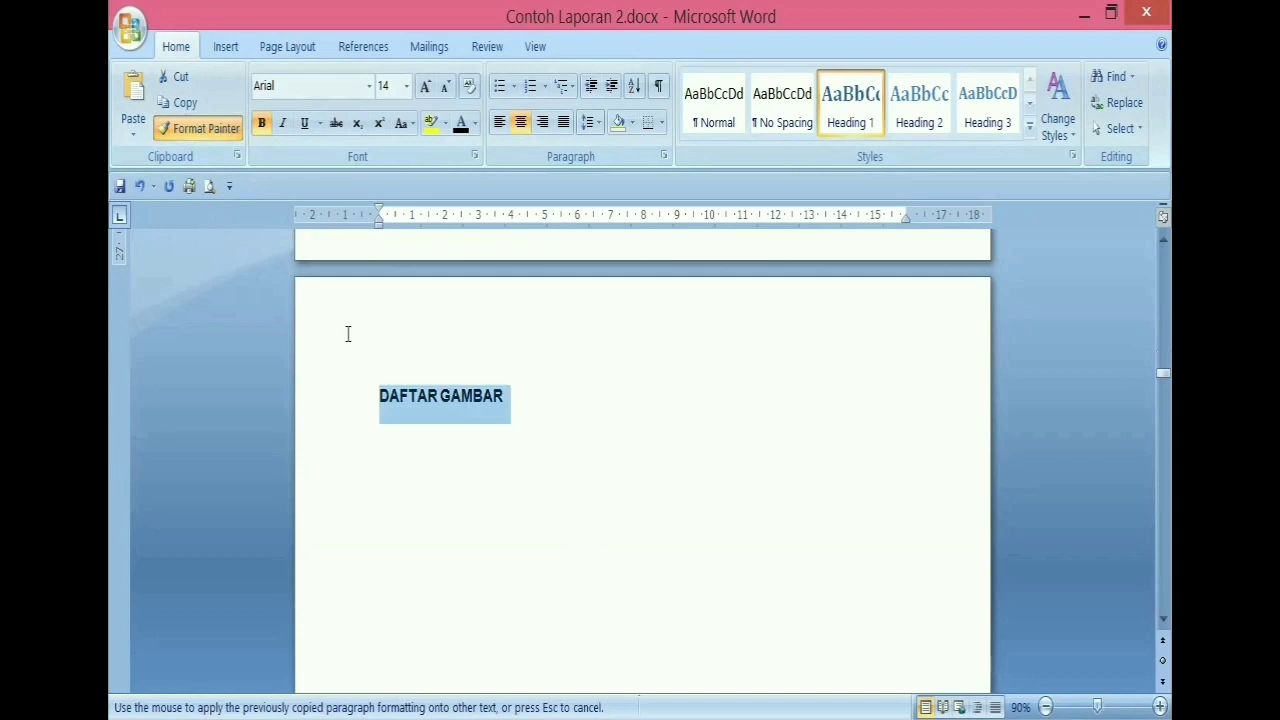
Step: Copy the DAFTAR GAMBAR heading's formatting onto the PERENCANAAN KEGIATAN title and insert a blank line between that title and its first paragraph
scroll(508, 530, down, 5)
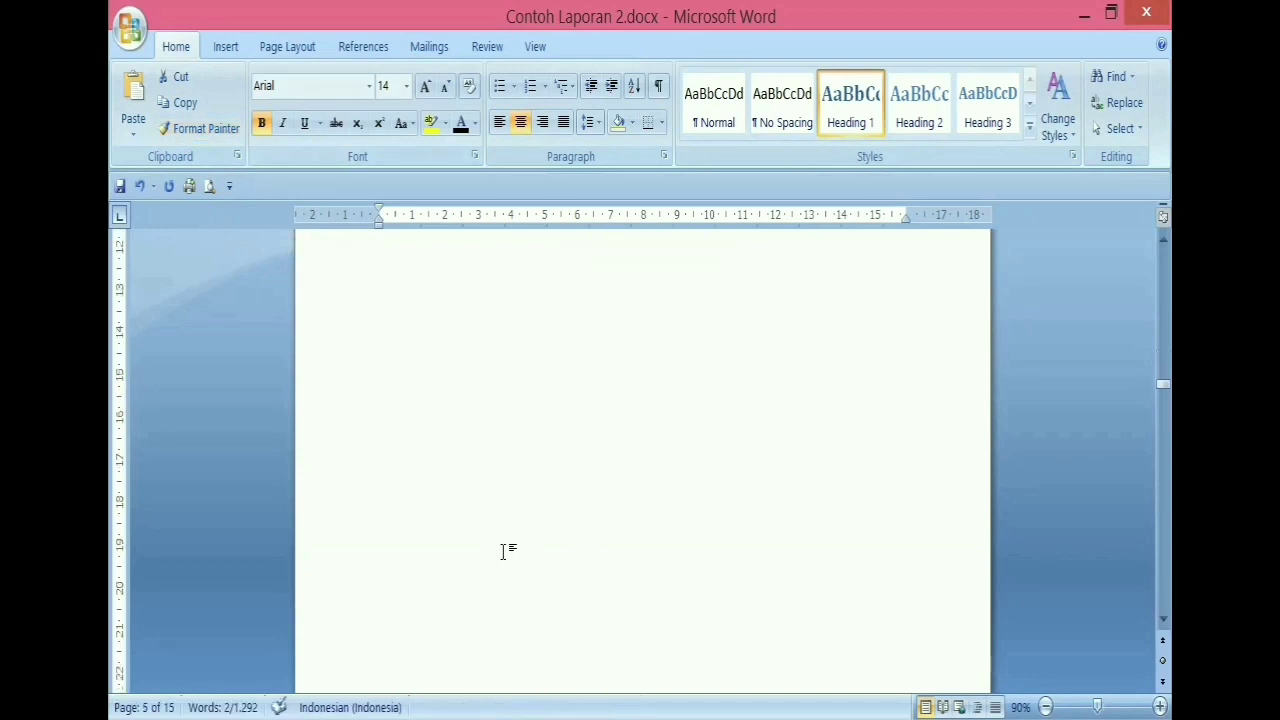
scroll(508, 550, down, 10)
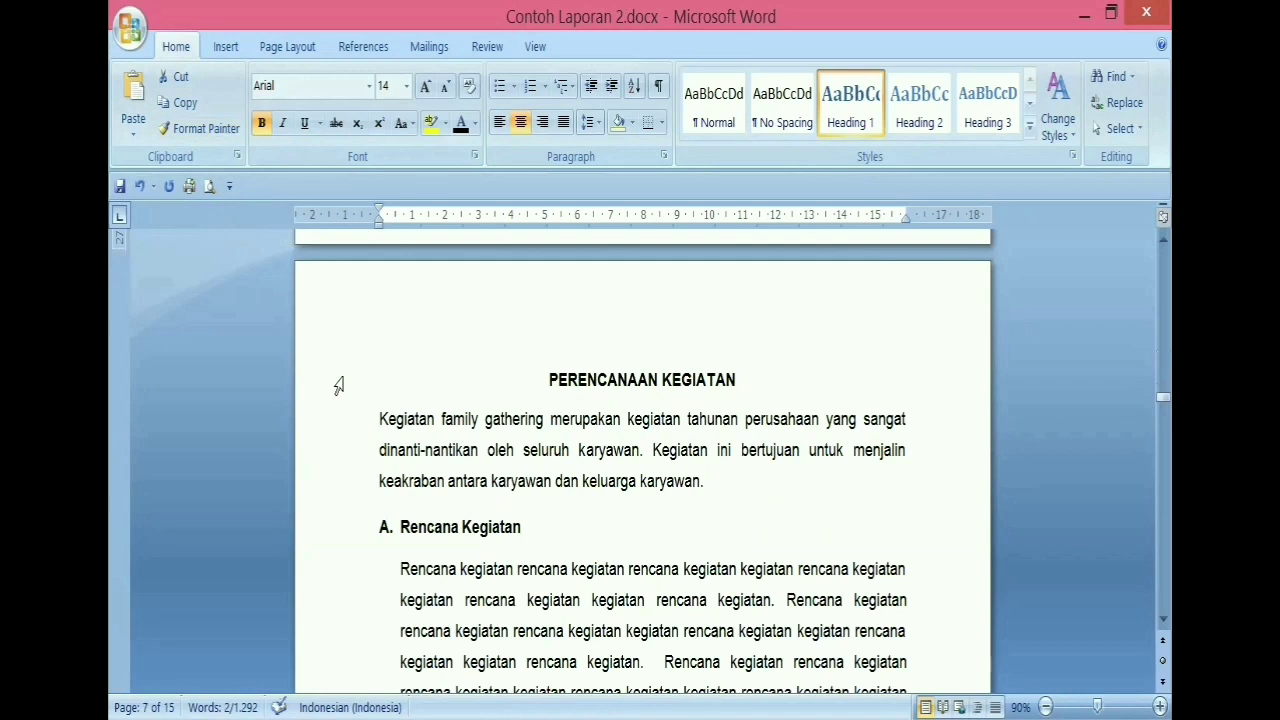
click(218, 130)
click(329, 397)
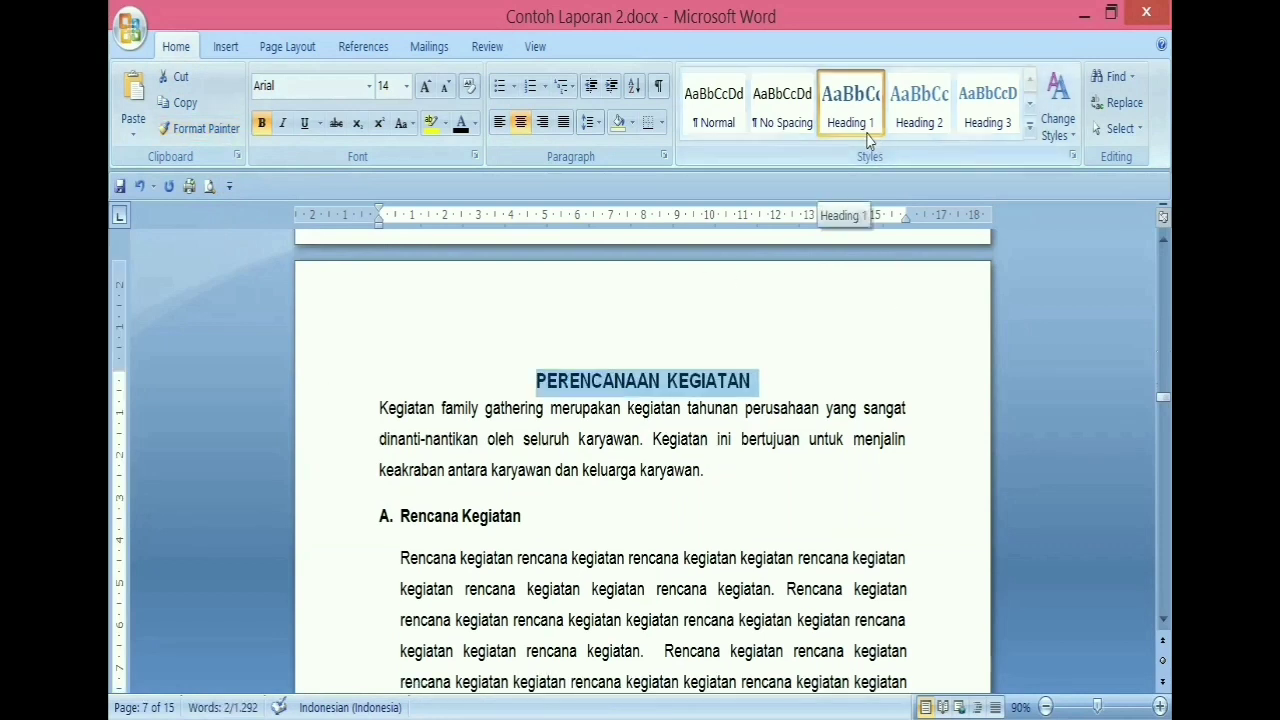
click(381, 408)
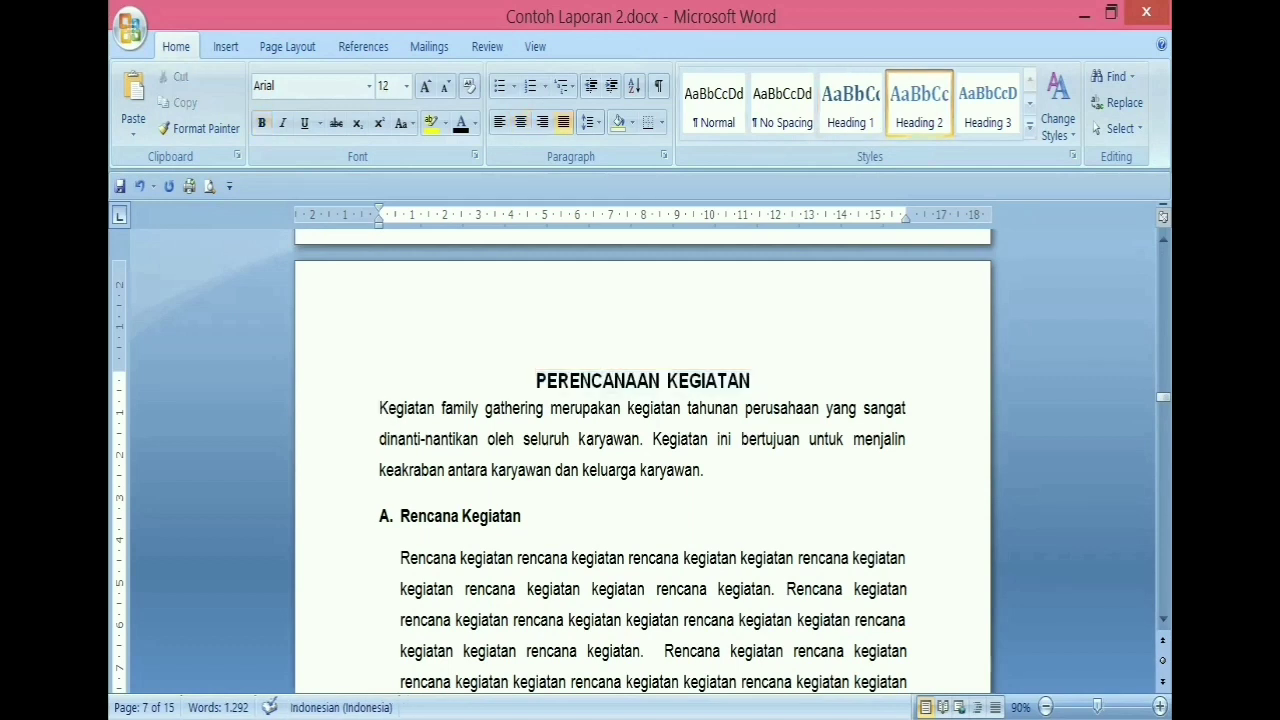
key(Return)
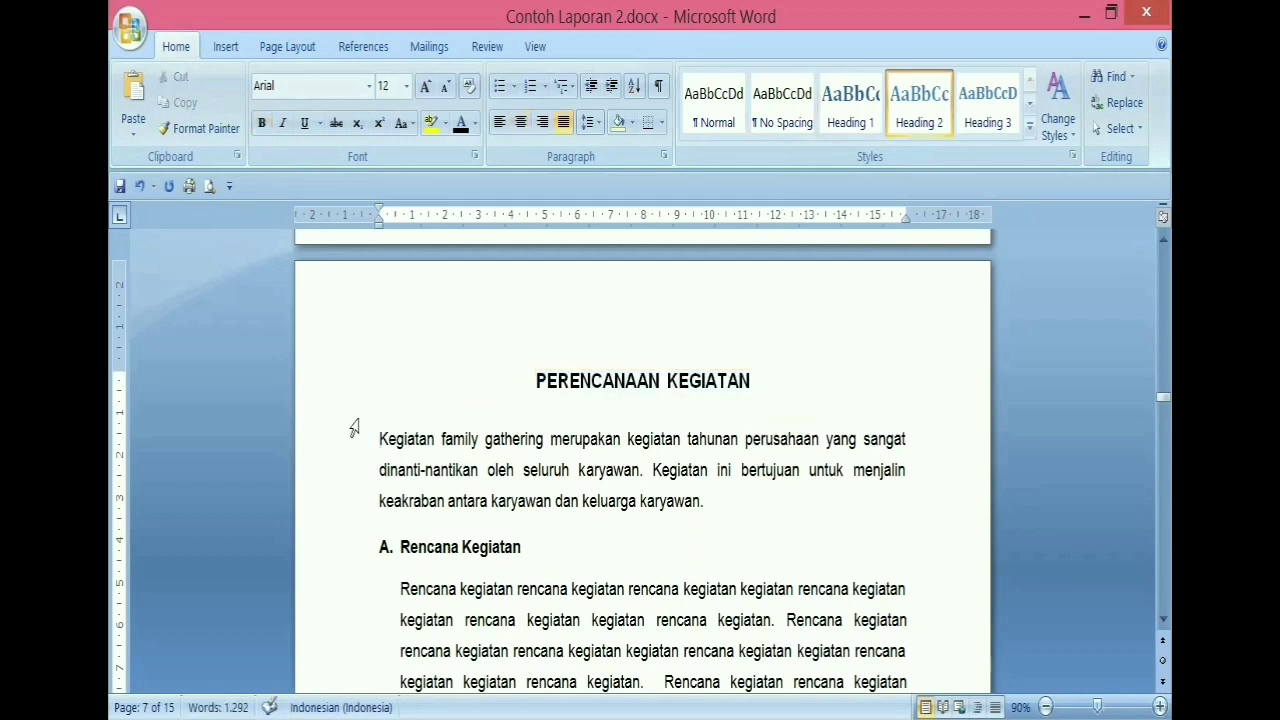
Step: Review the formatted chapter headings from LAMPIRAN back up to PERENCANAAN KEGIATAN
scroll(354, 428, down, 2)
scroll(354, 428, down, 4)
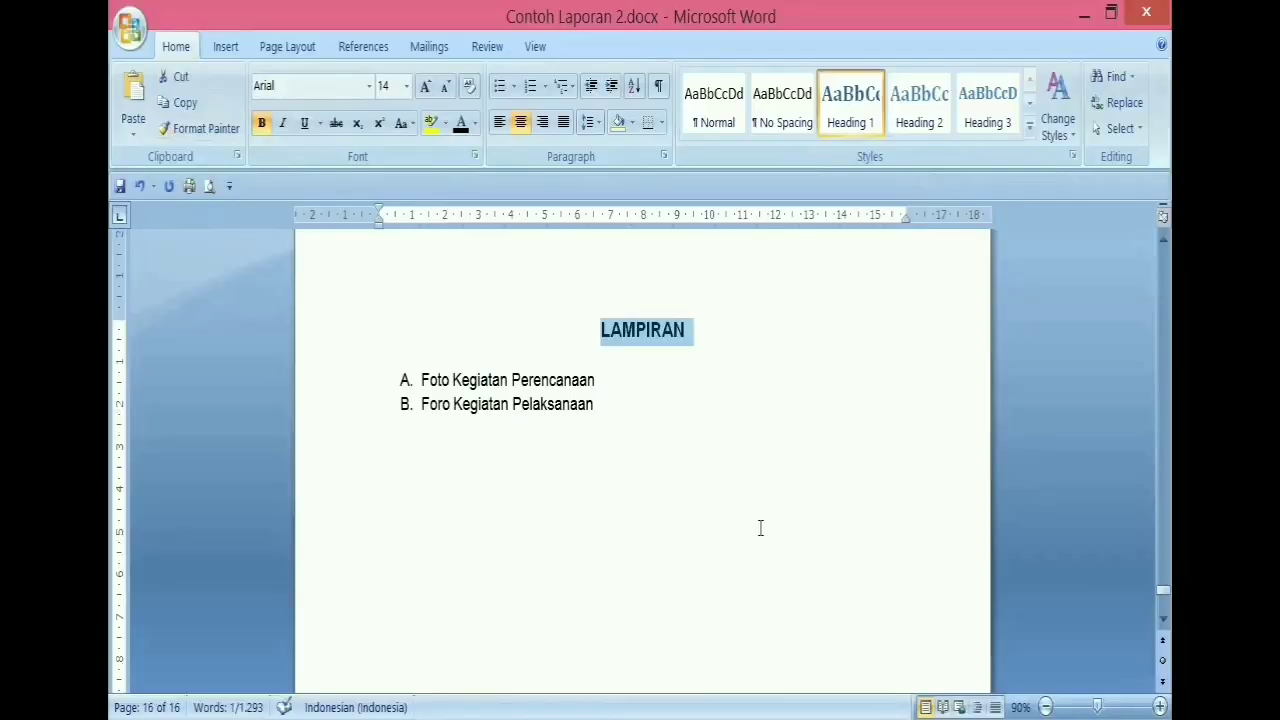
click(760, 527)
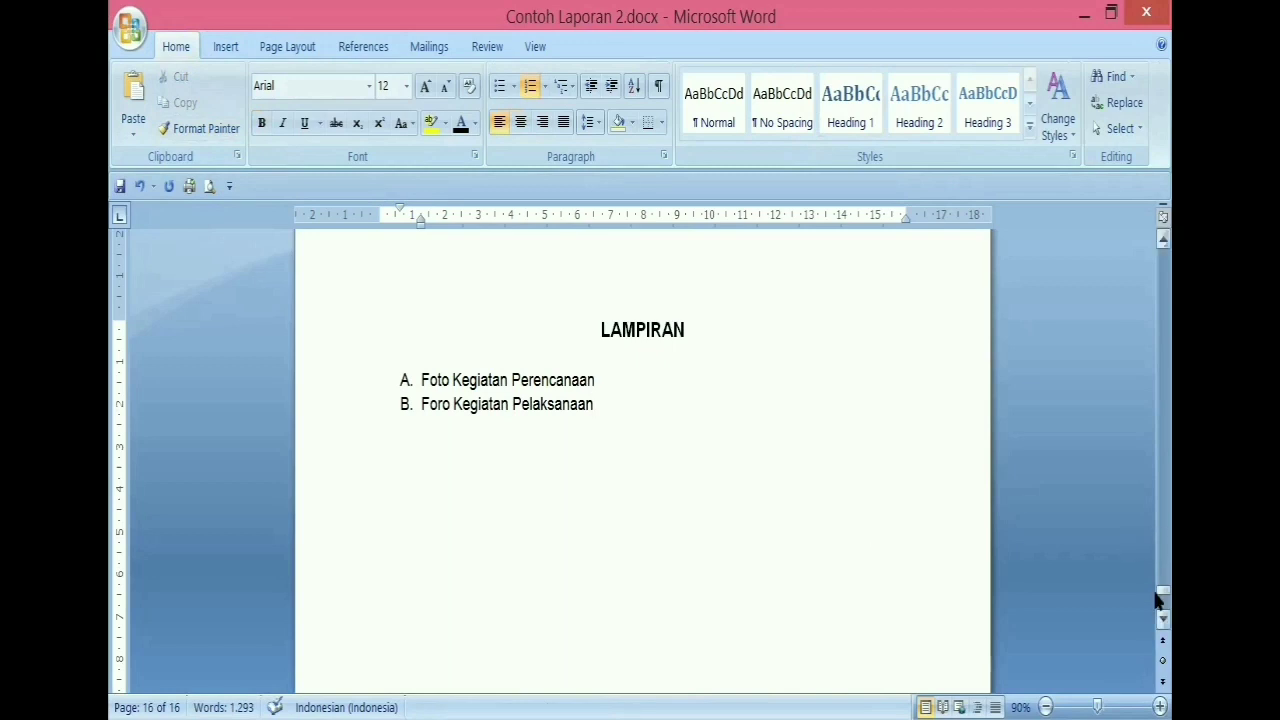
scroll(1166, 368, up, 10)
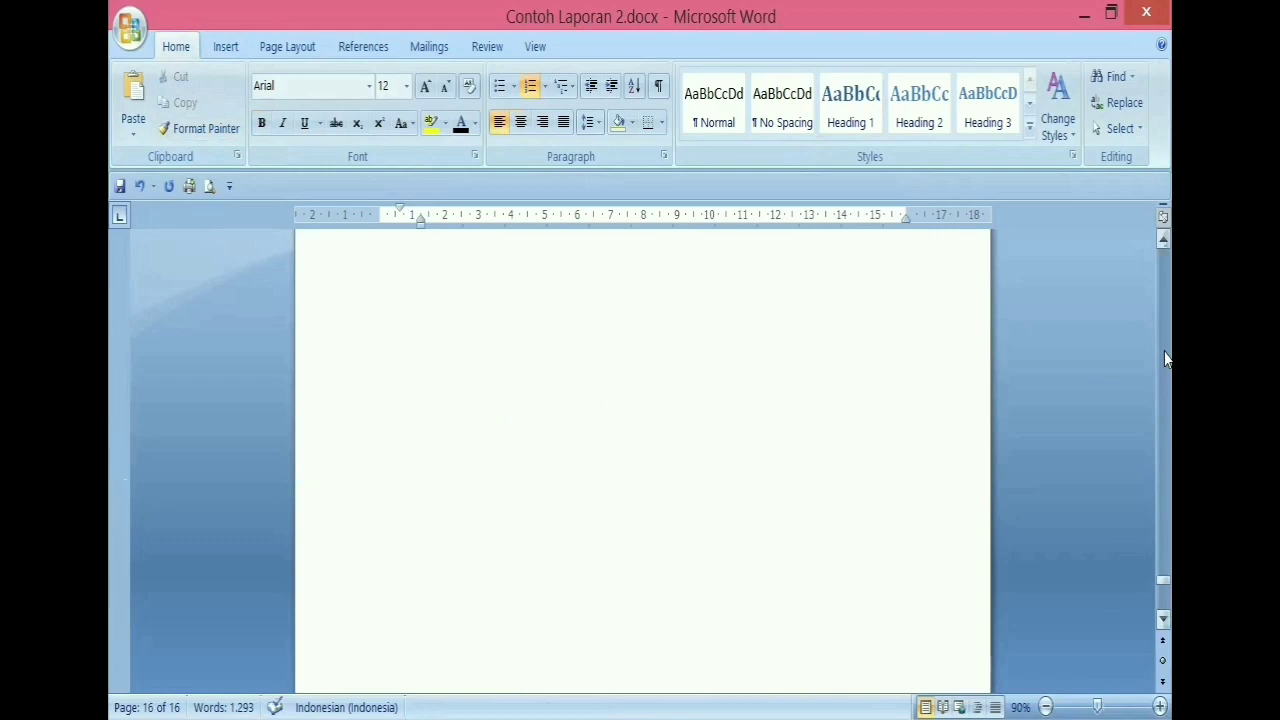
scroll(1166, 359, up, 15)
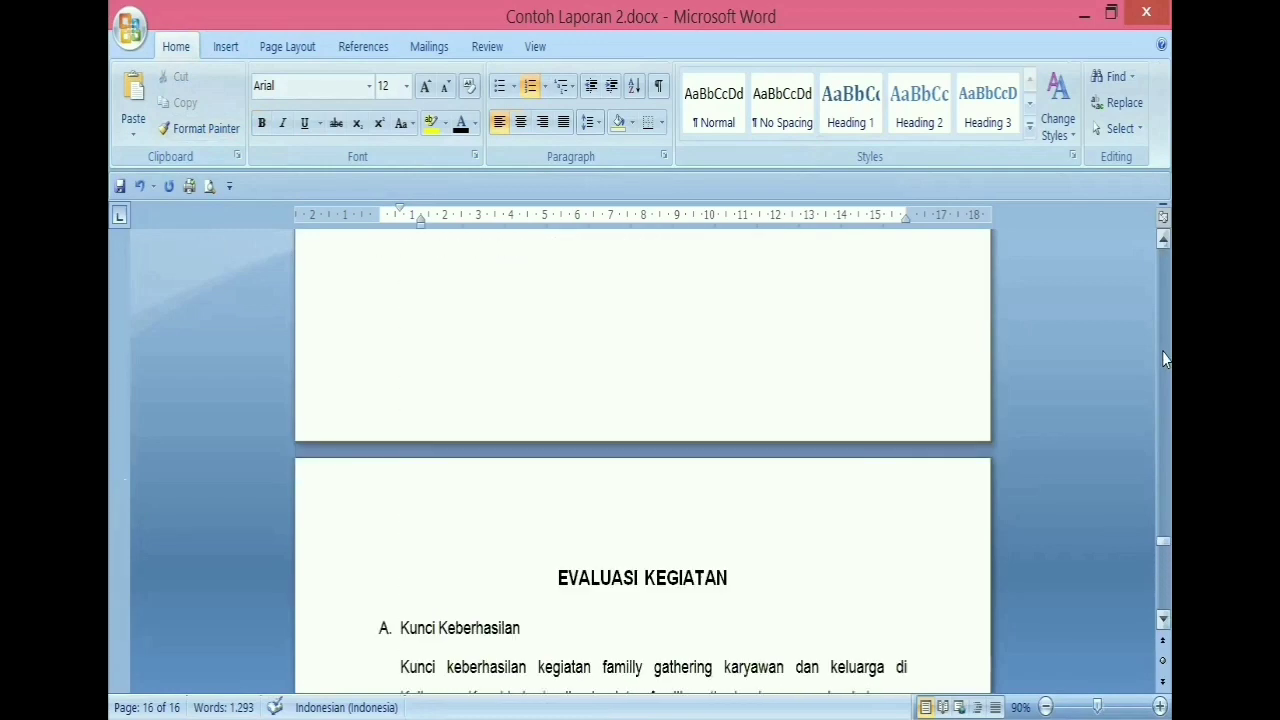
scroll(1162, 351, up, 10)
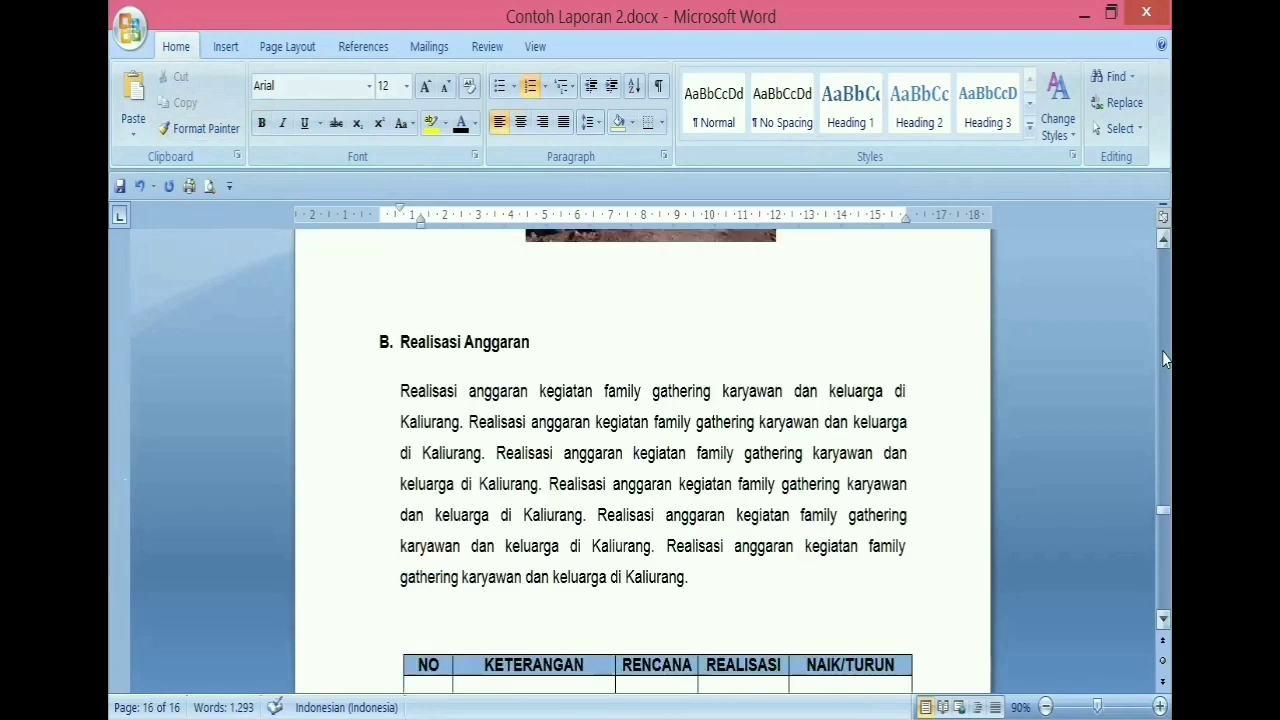
drag(1166, 510, 1166, 392)
Step: Apply the Heading 2 style to the Rencana Kegiatan subheading under PERENCANAAN KEGIATAN
scroll(1145, 405, down, 6)
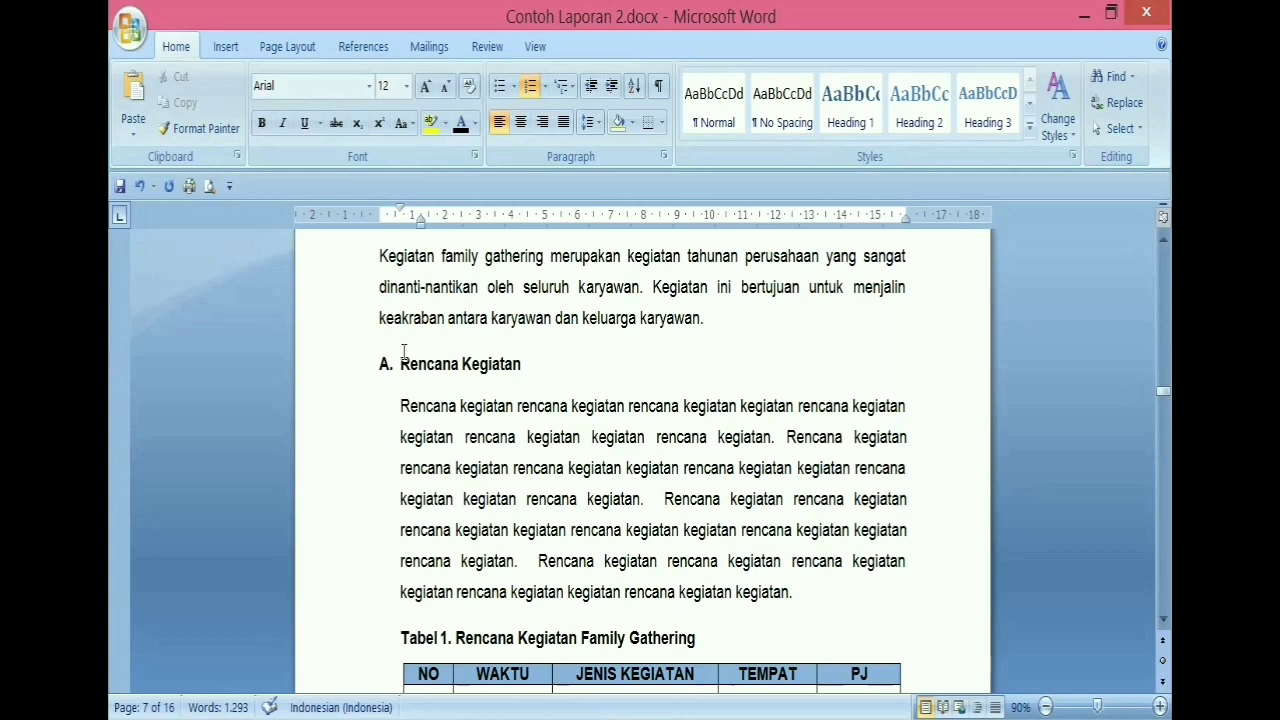
click(308, 373)
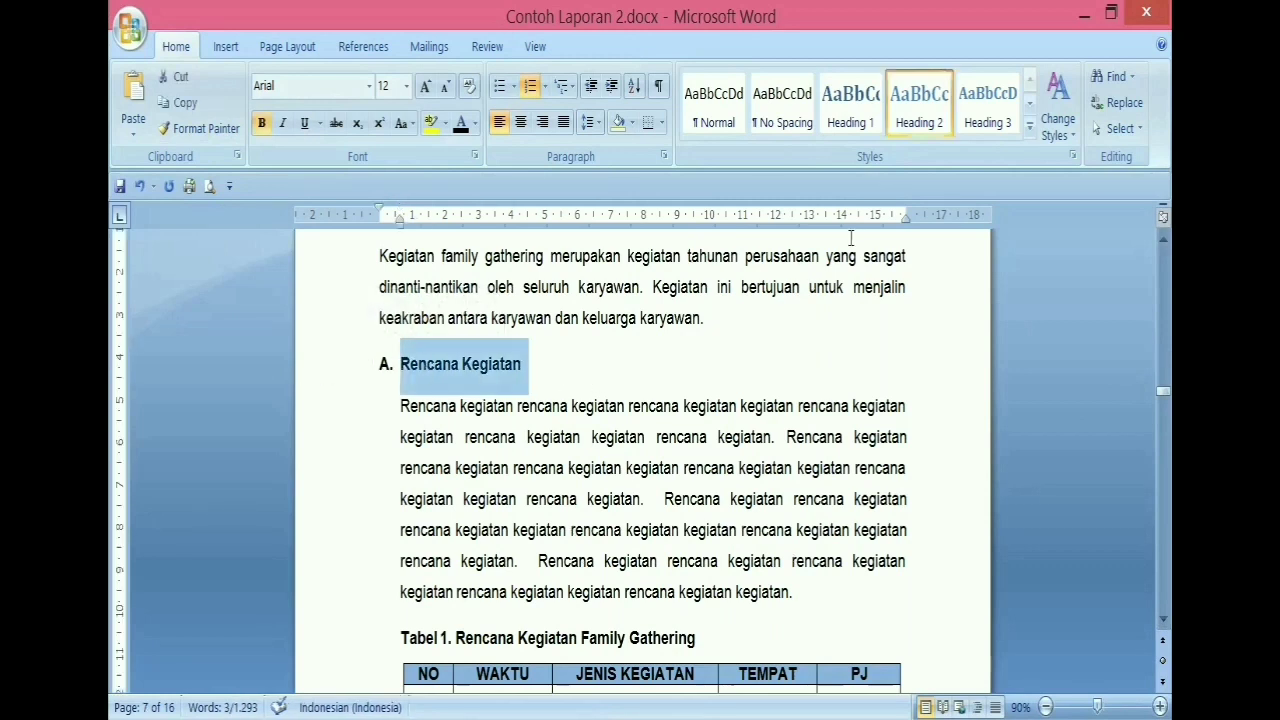
click(918, 110)
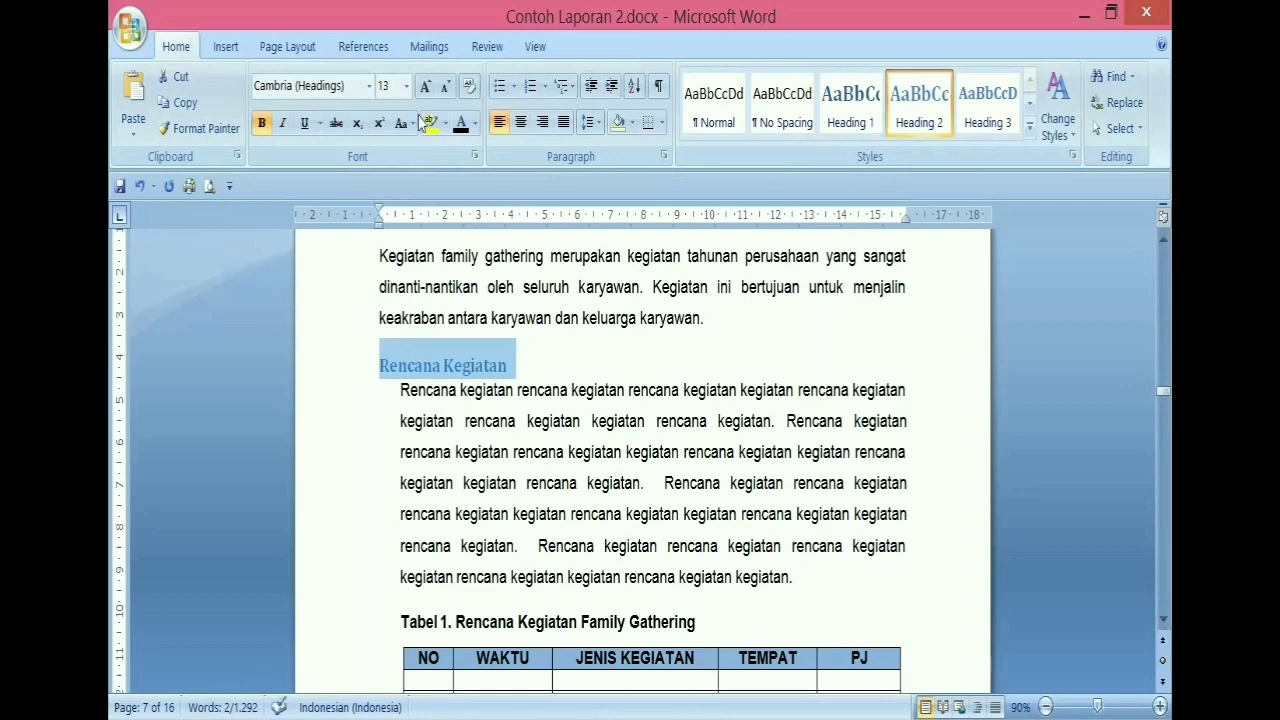
Step: Format the Rencana Kegiatan subheading with the Arial font and a black font color
click(368, 86)
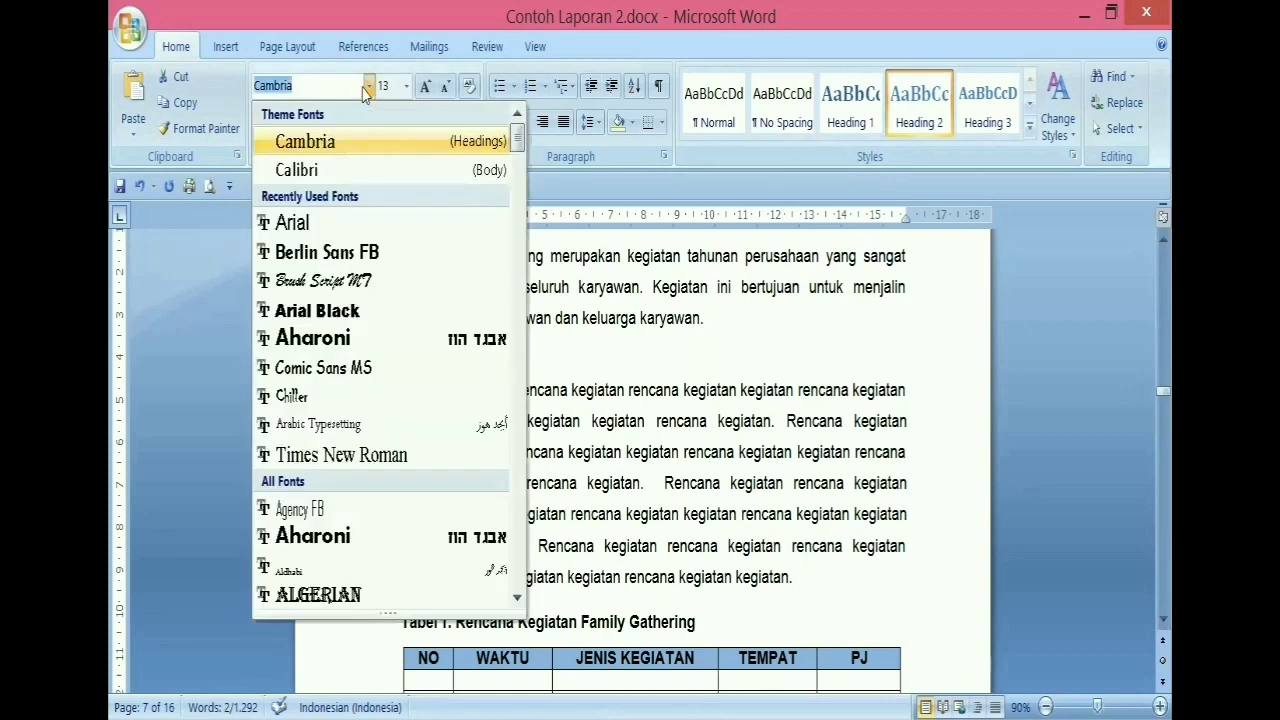
click(291, 234)
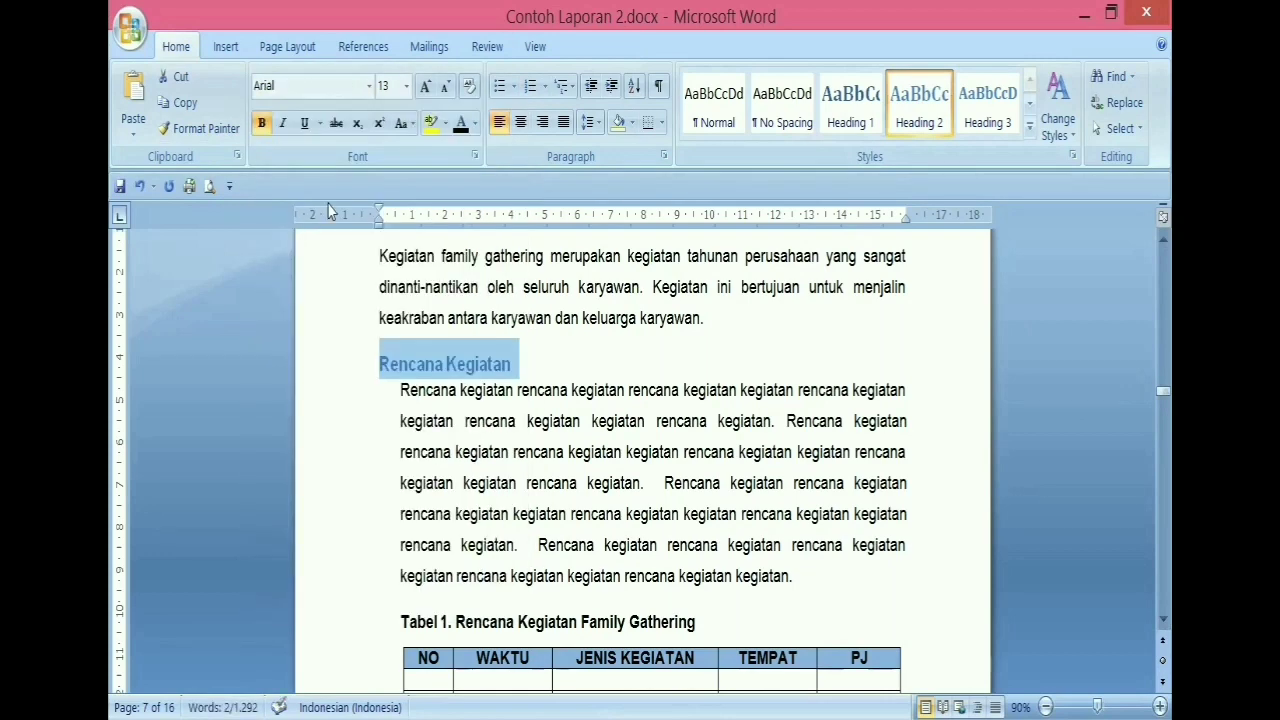
click(462, 128)
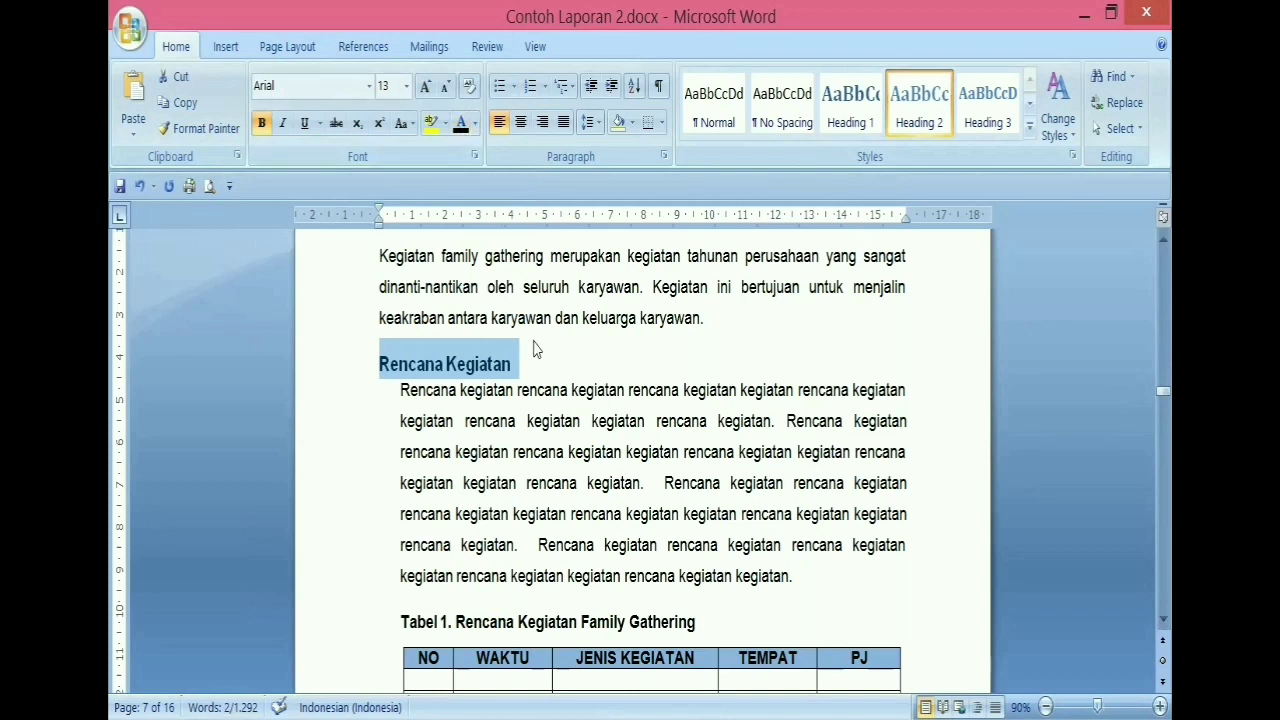
Step: Number the Rencana Kegiatan subheading in the A., B., C. format, with its number at the left margin and a hanging indent of about 0.75 cm
click(547, 88)
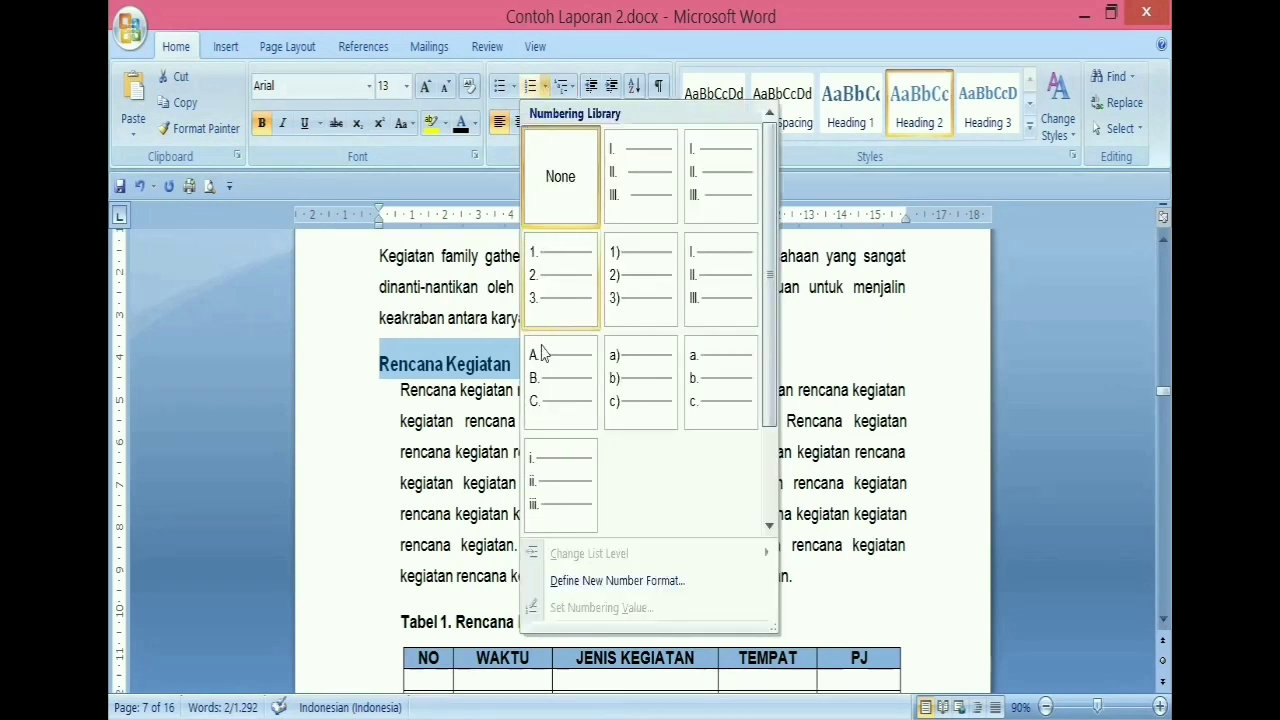
click(552, 379)
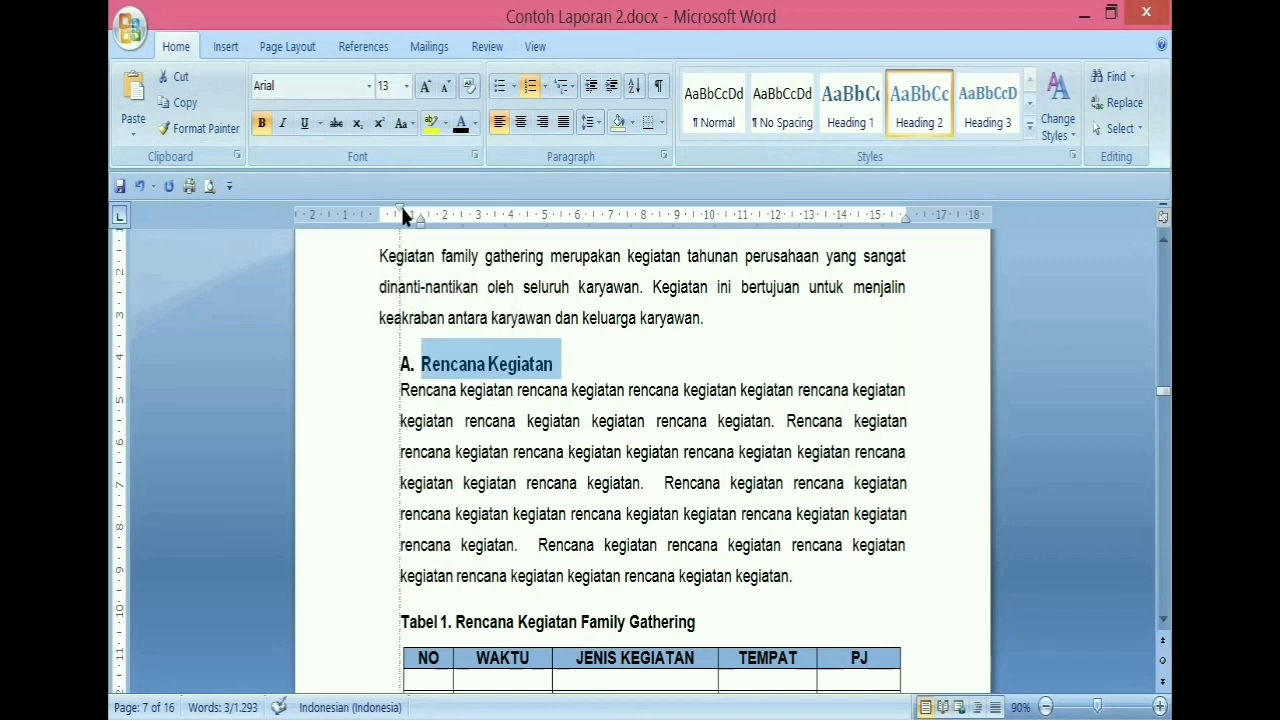
drag(405, 213, 379, 222)
drag(420, 222, 400, 227)
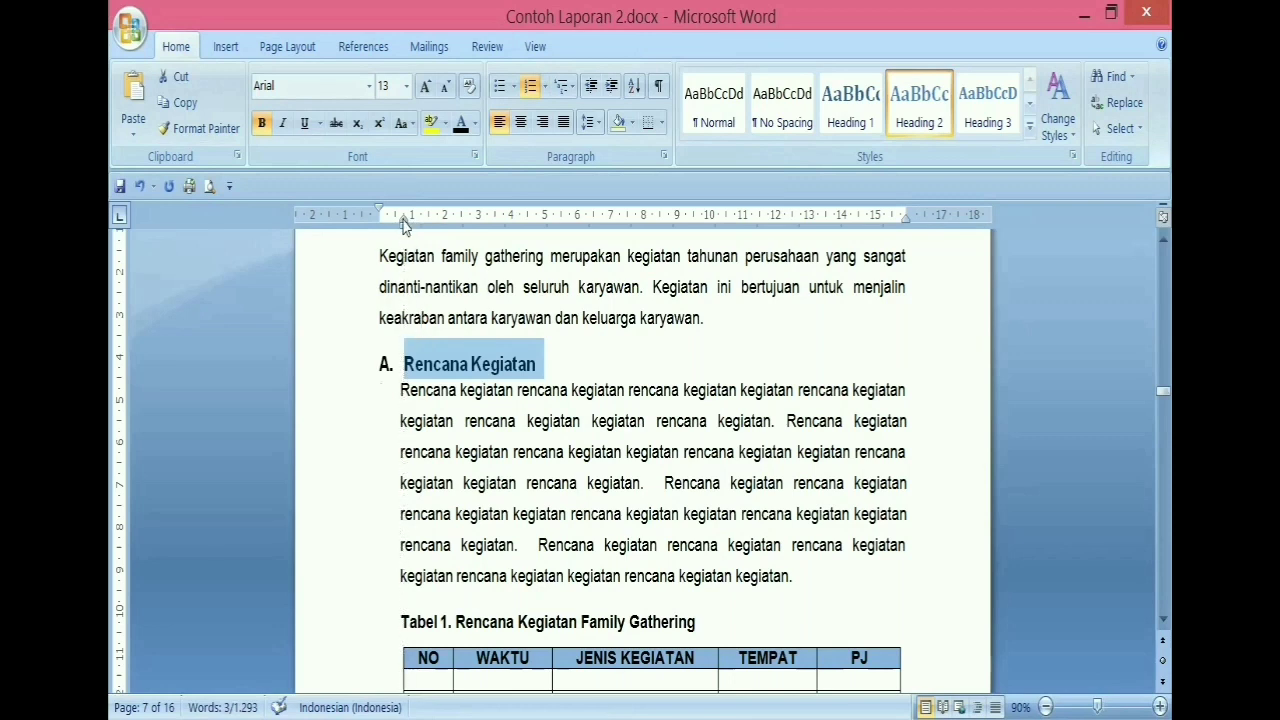
drag(403, 225, 403, 229)
Step: Add space after the Rencana Kegiatan subheading
click(592, 122)
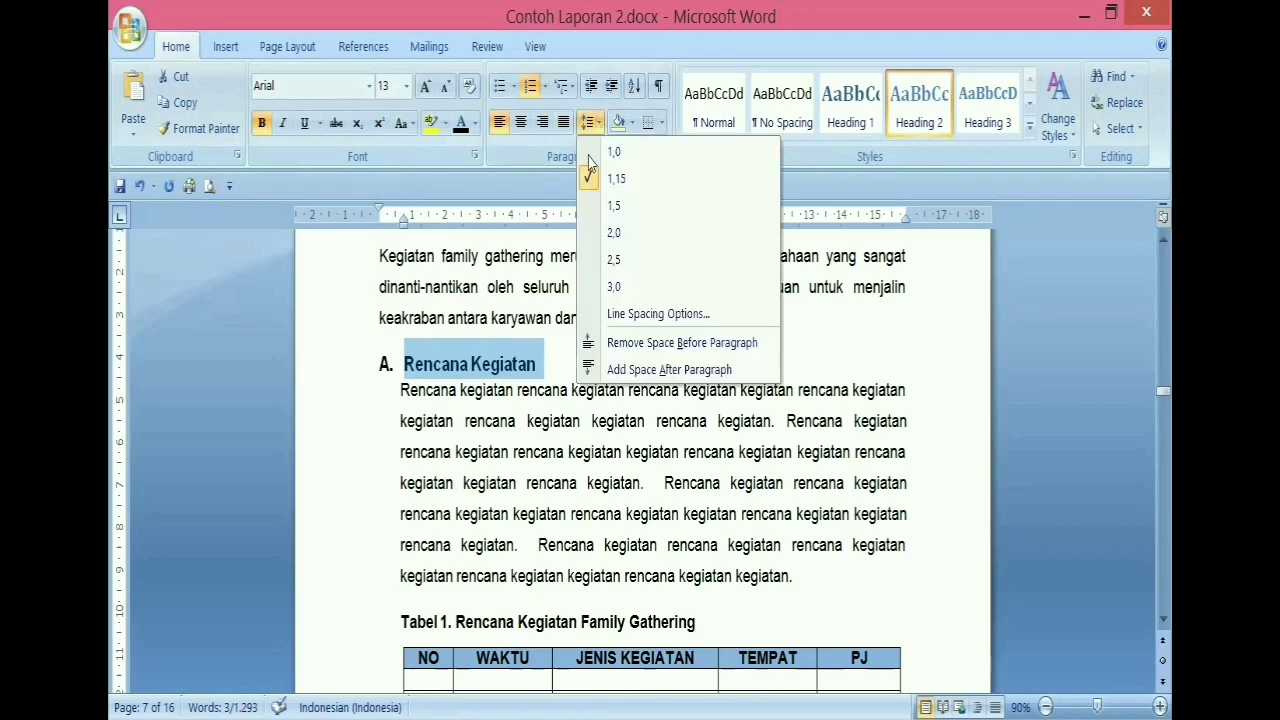
click(627, 370)
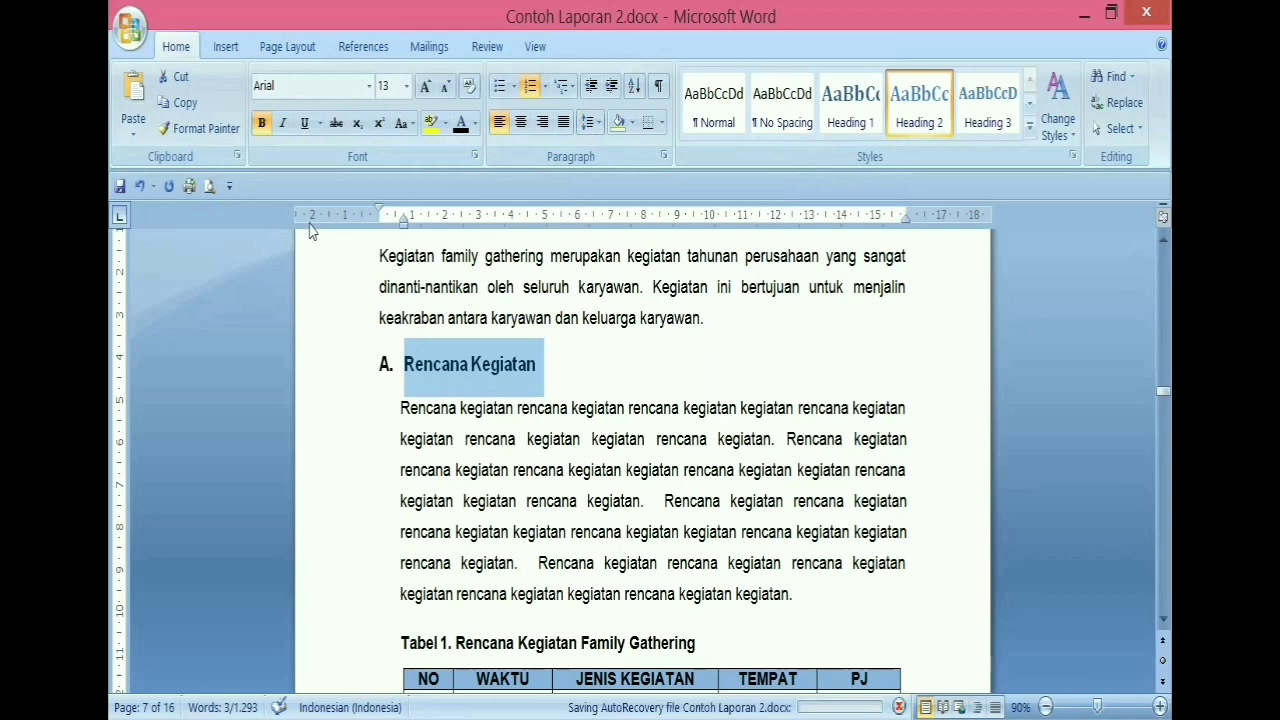
Step: Copy the Rencana Kegiatan subheading's formatting onto the Rencana Anggaran and Pengorganisasian Tugas subheadings
click(207, 130)
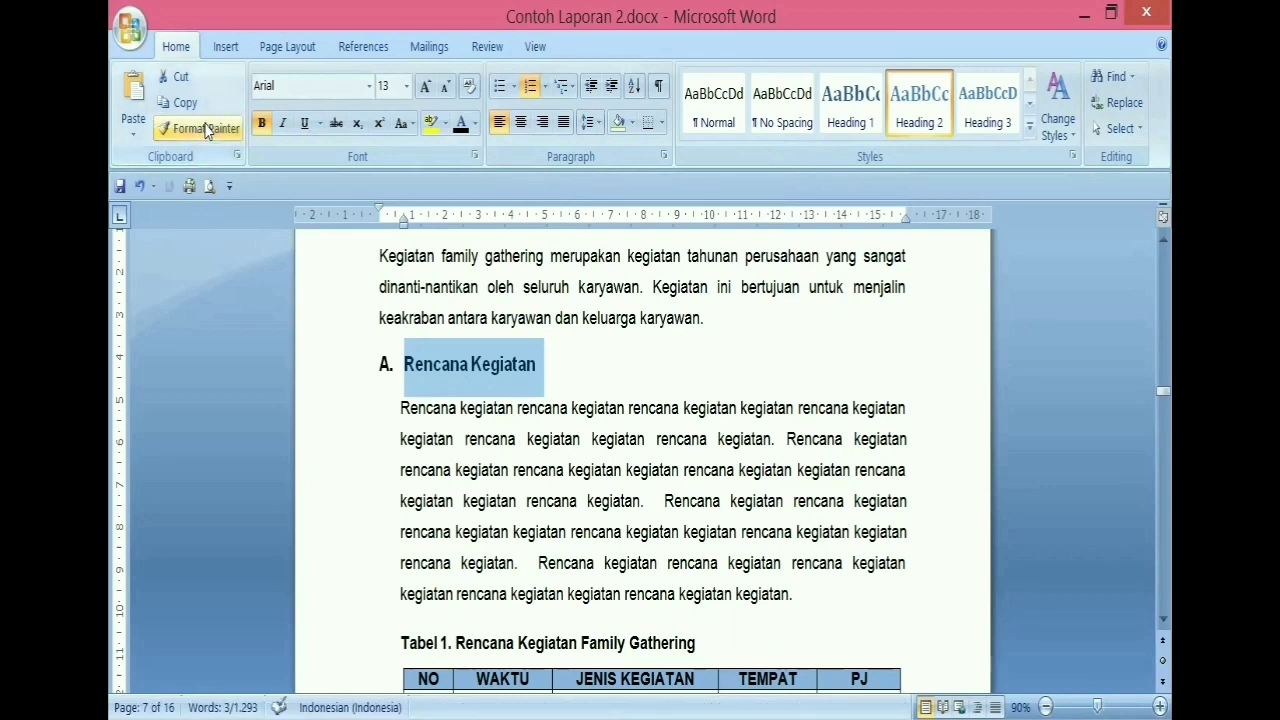
scroll(331, 277, down, 6)
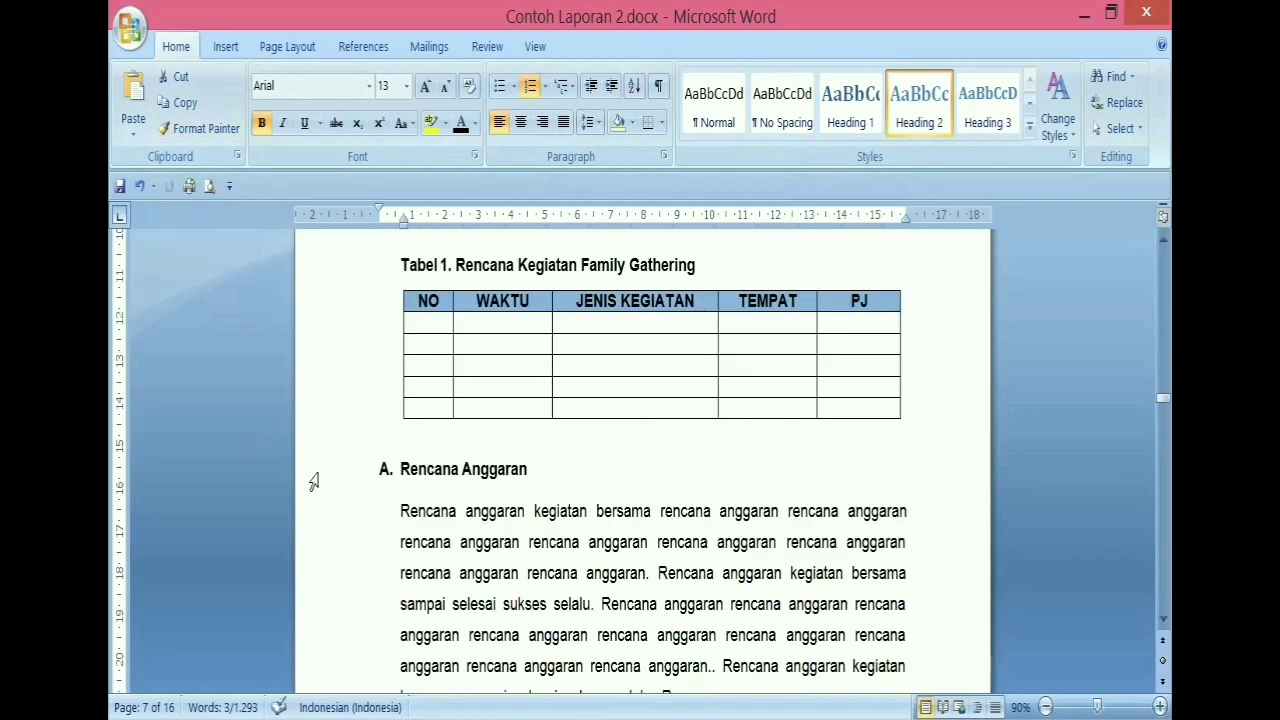
click(323, 474)
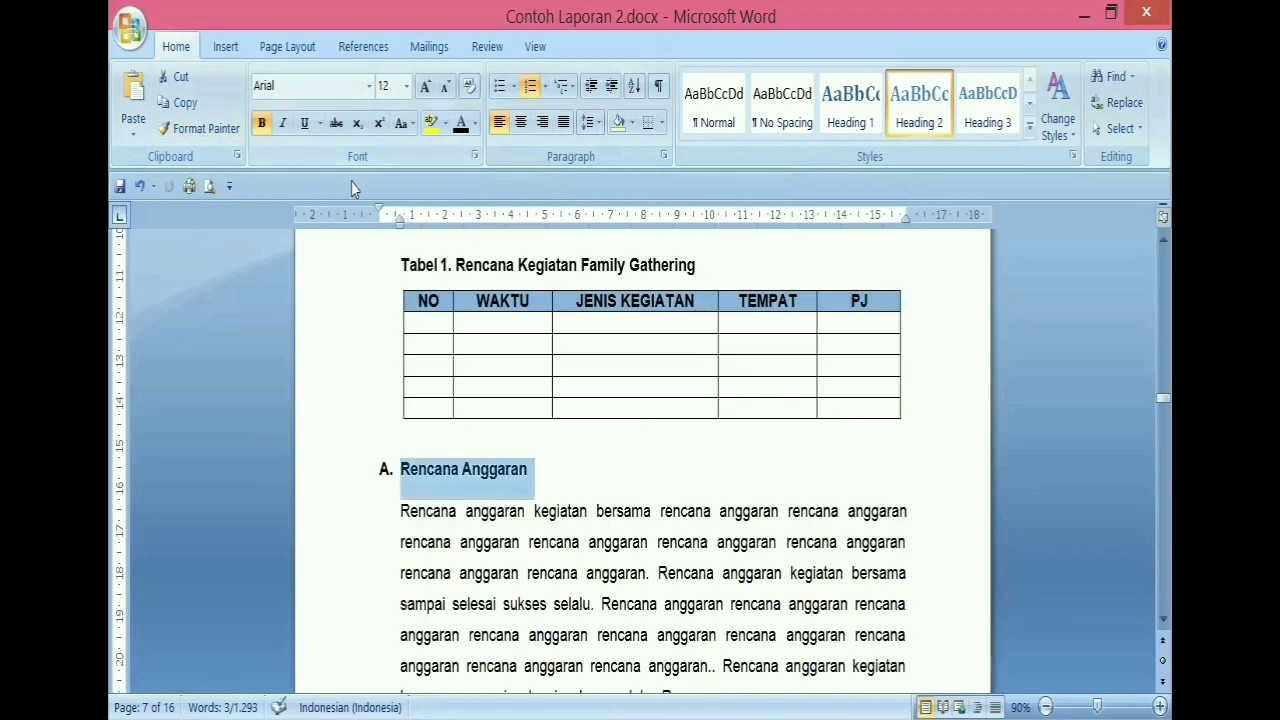
click(207, 128)
scroll(336, 441, down, 8)
scroll(336, 441, down, 8)
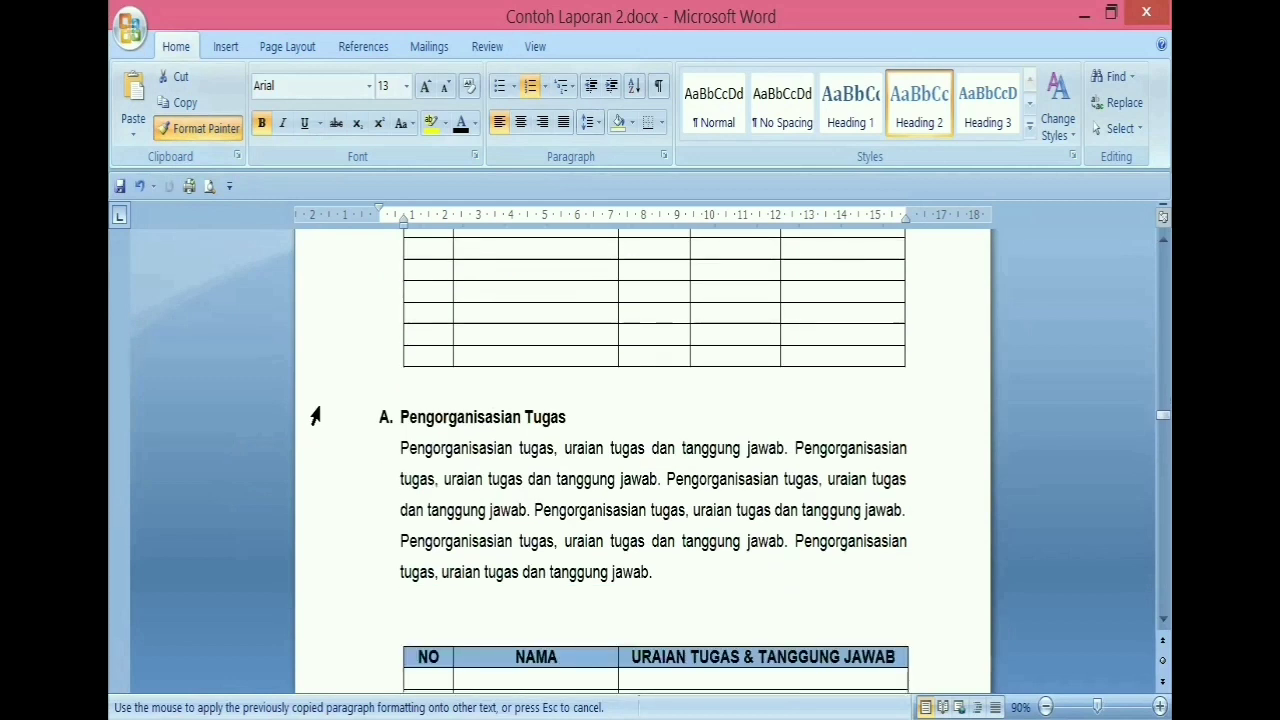
click(314, 420)
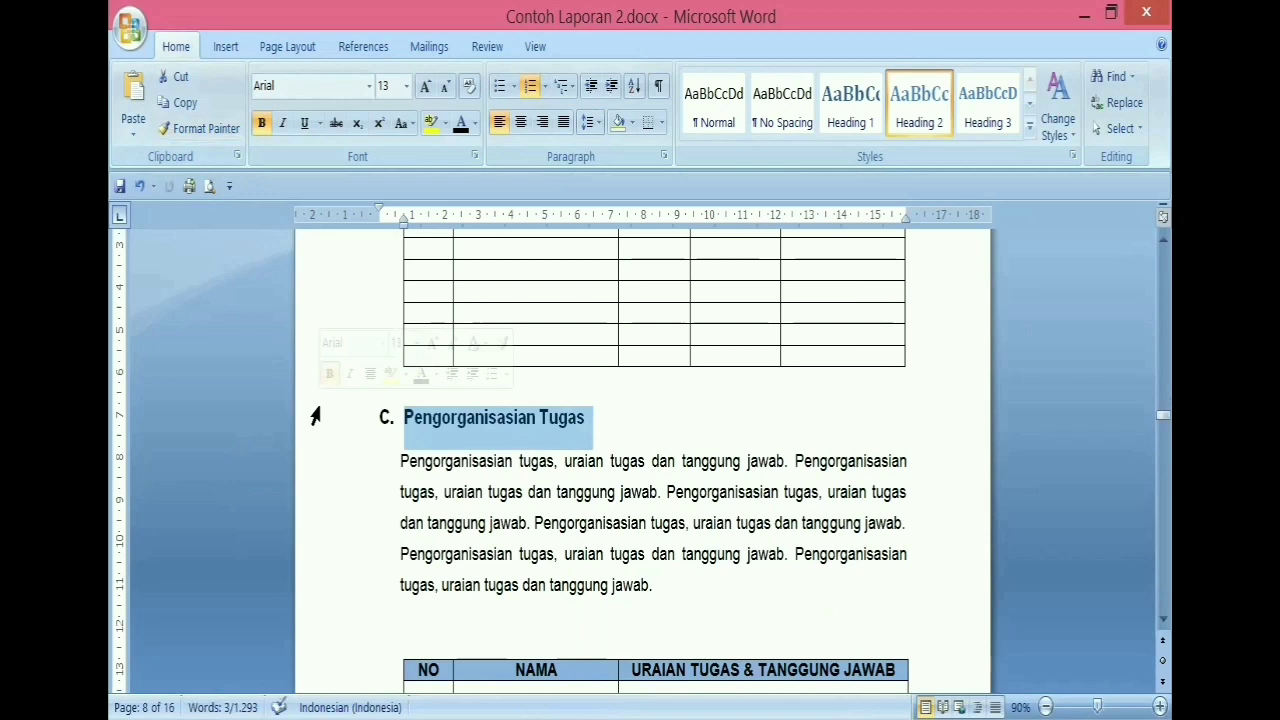
Step: Try to carry the Pengorganisasian Tugas subheading's formatting over to the Uraian Laporan Pelaksanaan Kegiatan subheading under PELAKSANAAN KEGIATAN
scroll(314, 416, down, 15)
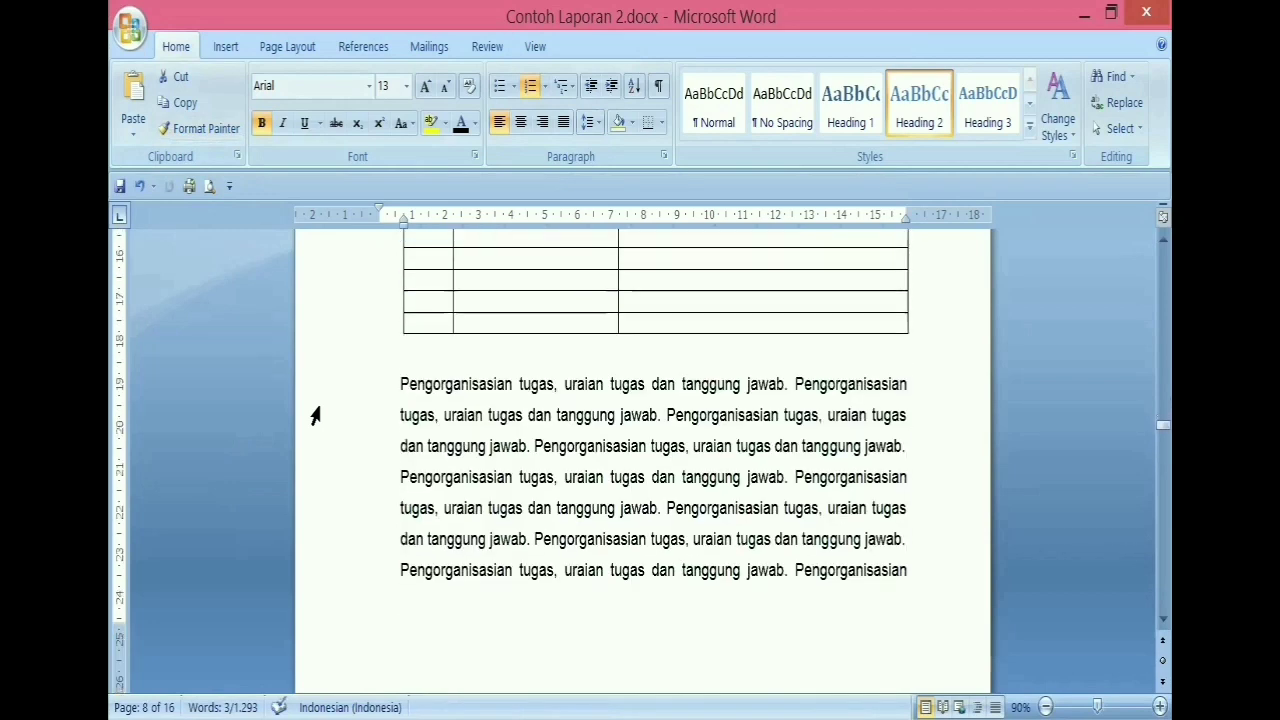
scroll(314, 416, down, 12)
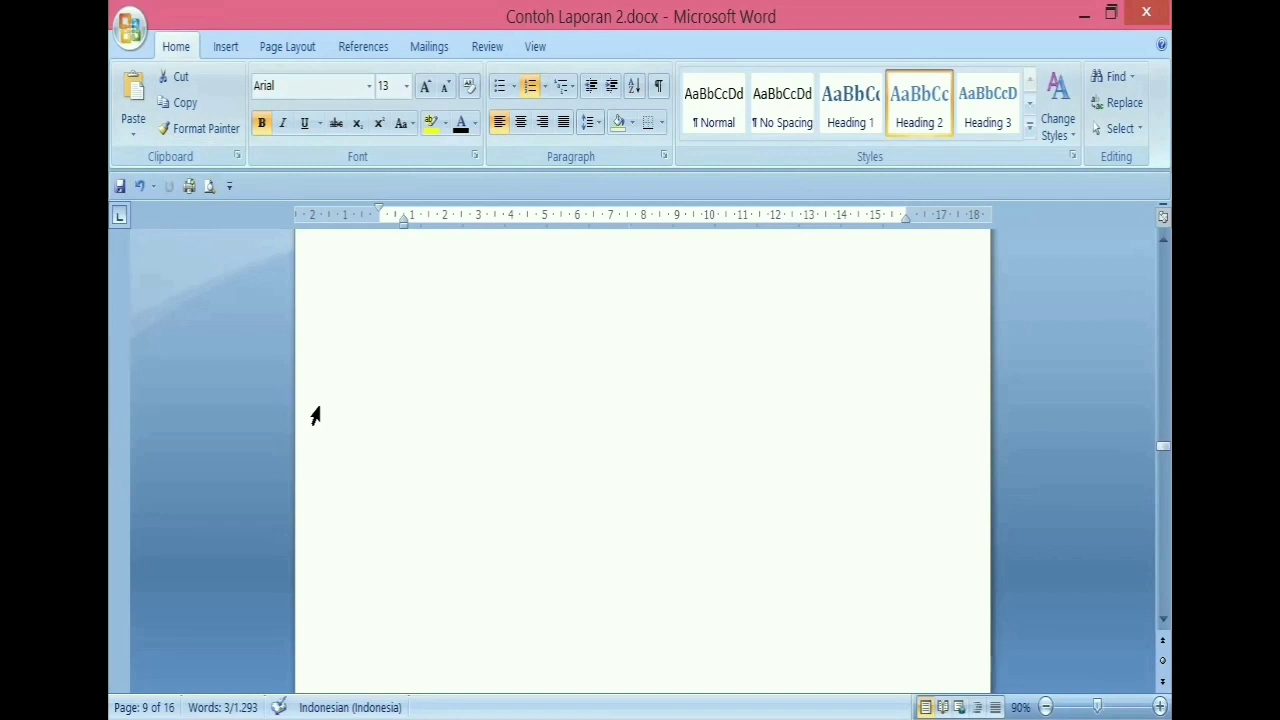
scroll(314, 416, down, 5)
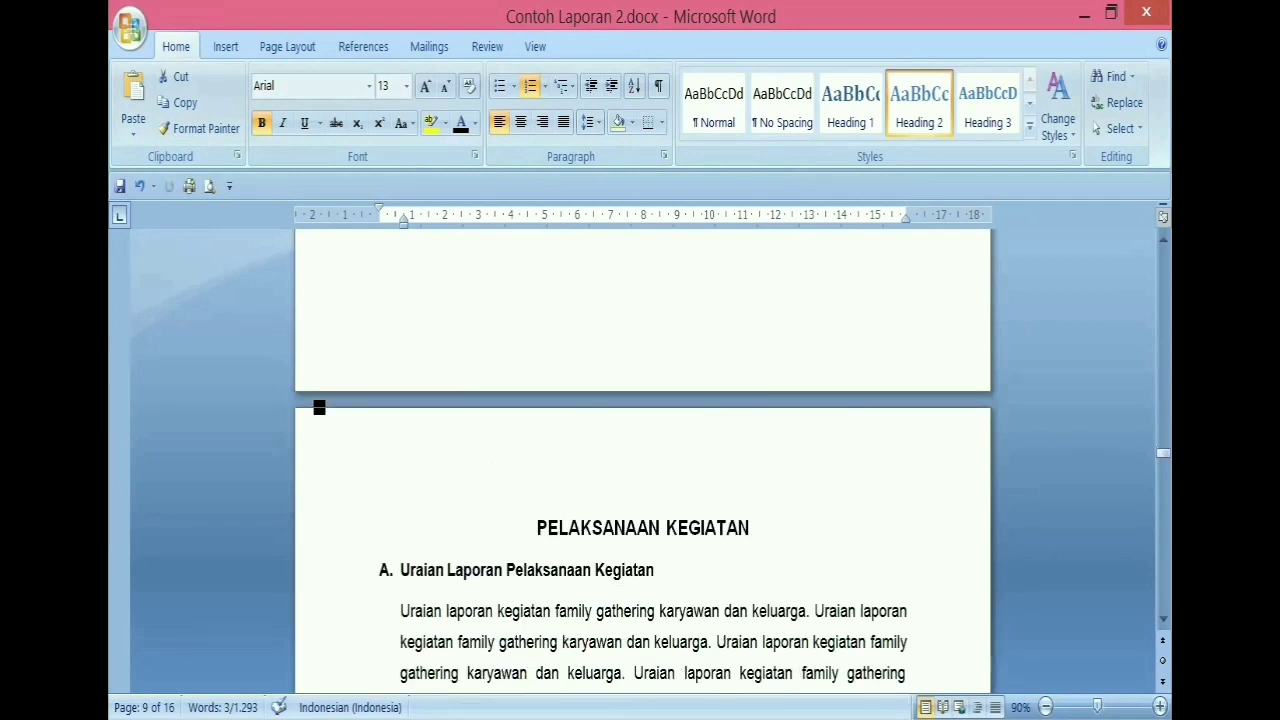
scroll(315, 416, down, 4)
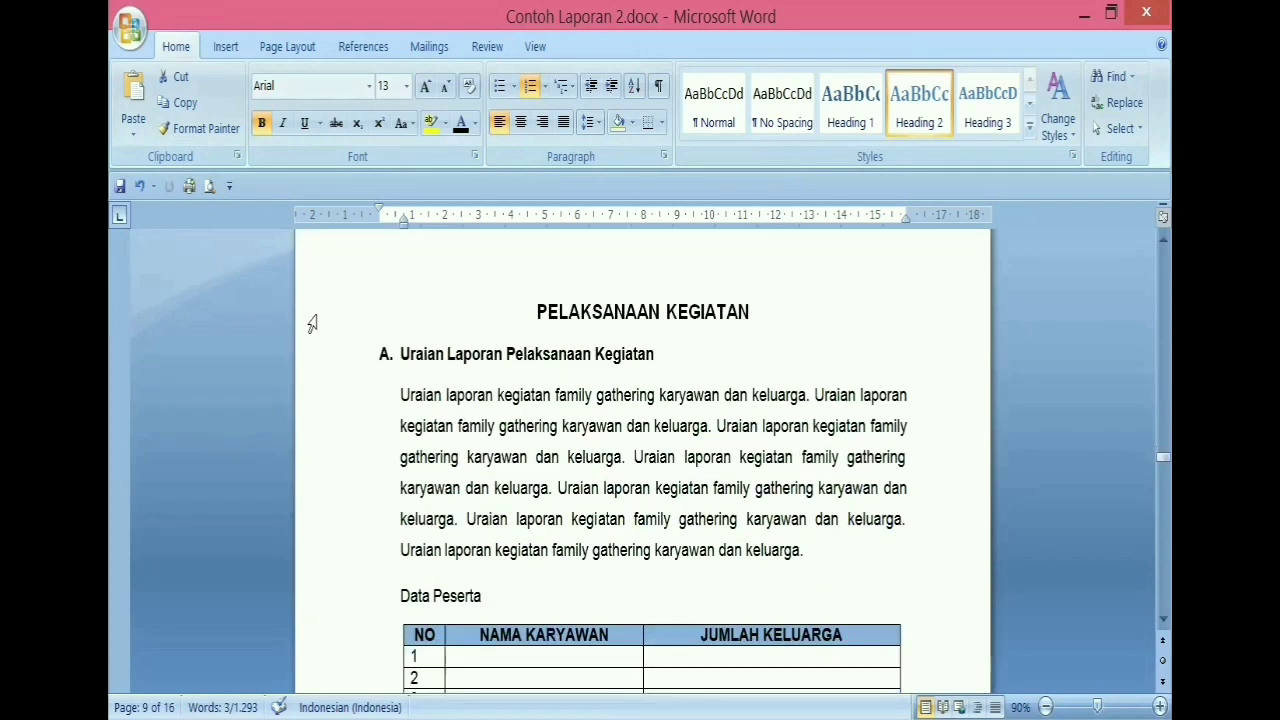
click(327, 359)
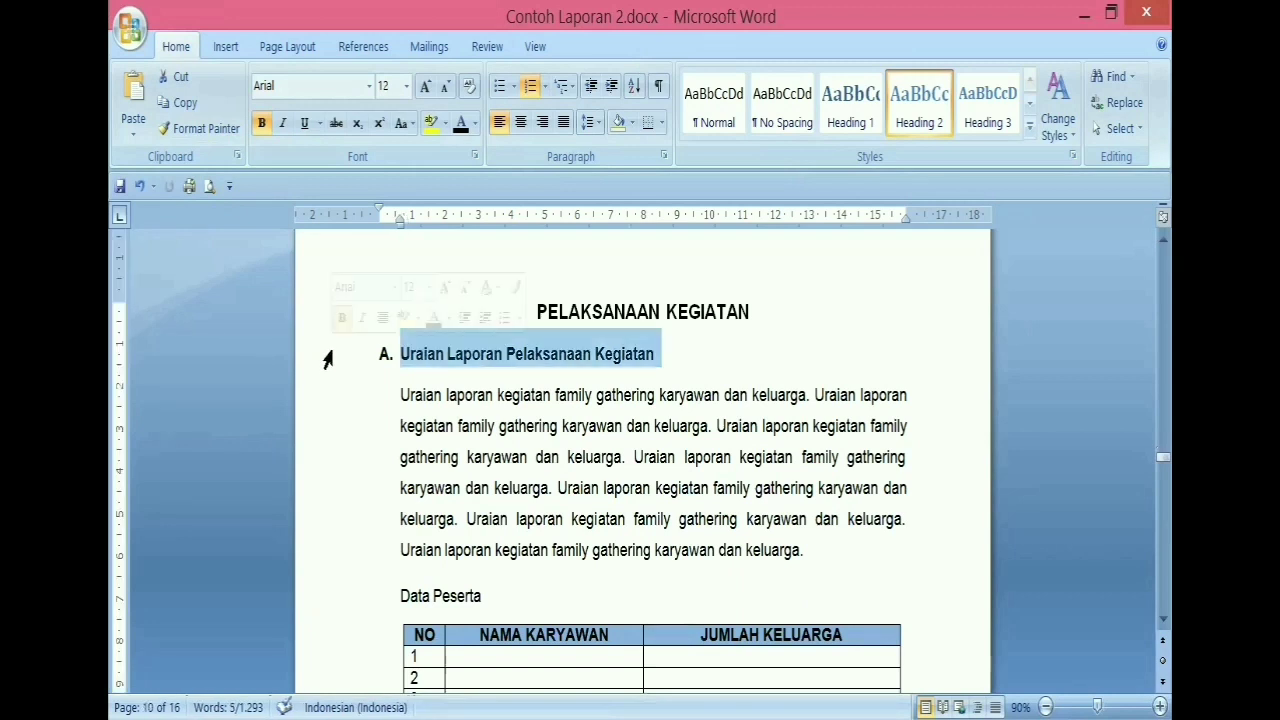
key(ctrl+alt+2)
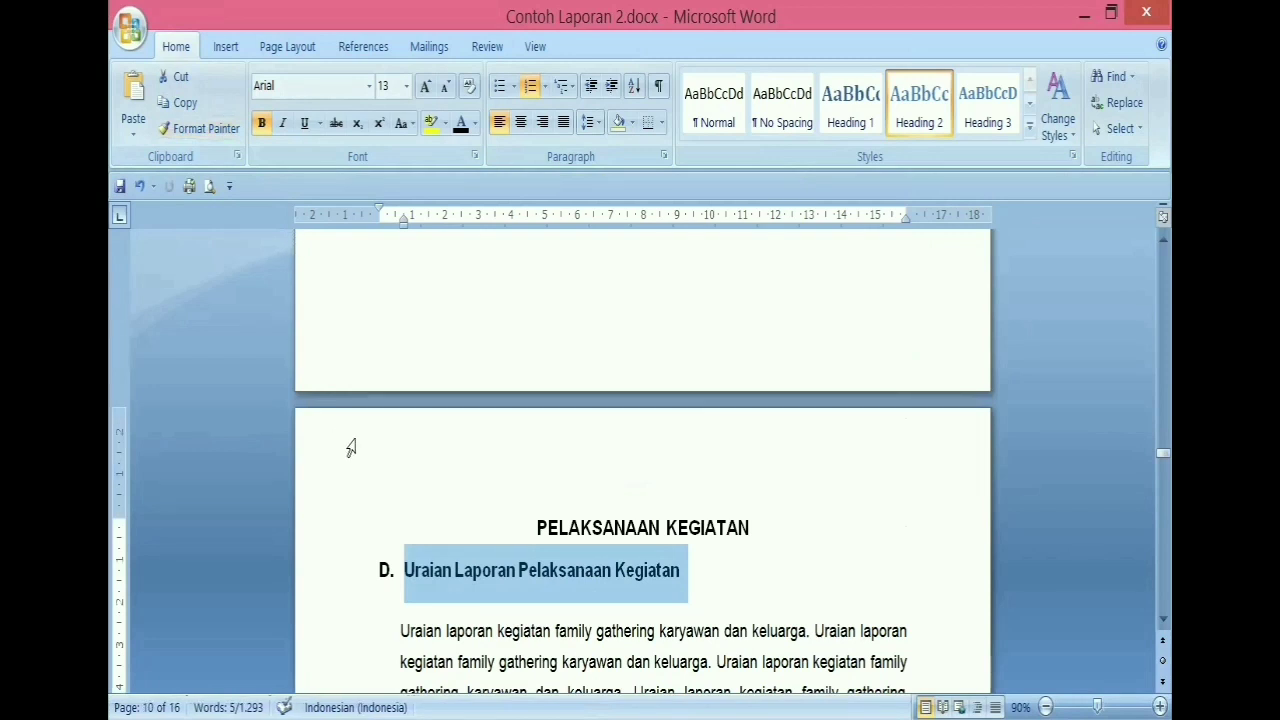
Step: Reapply the Heading 2 style to the Uraian Laporan Pelaksanaan Kegiatan subheading and format it in bold black Arial
click(732, 573)
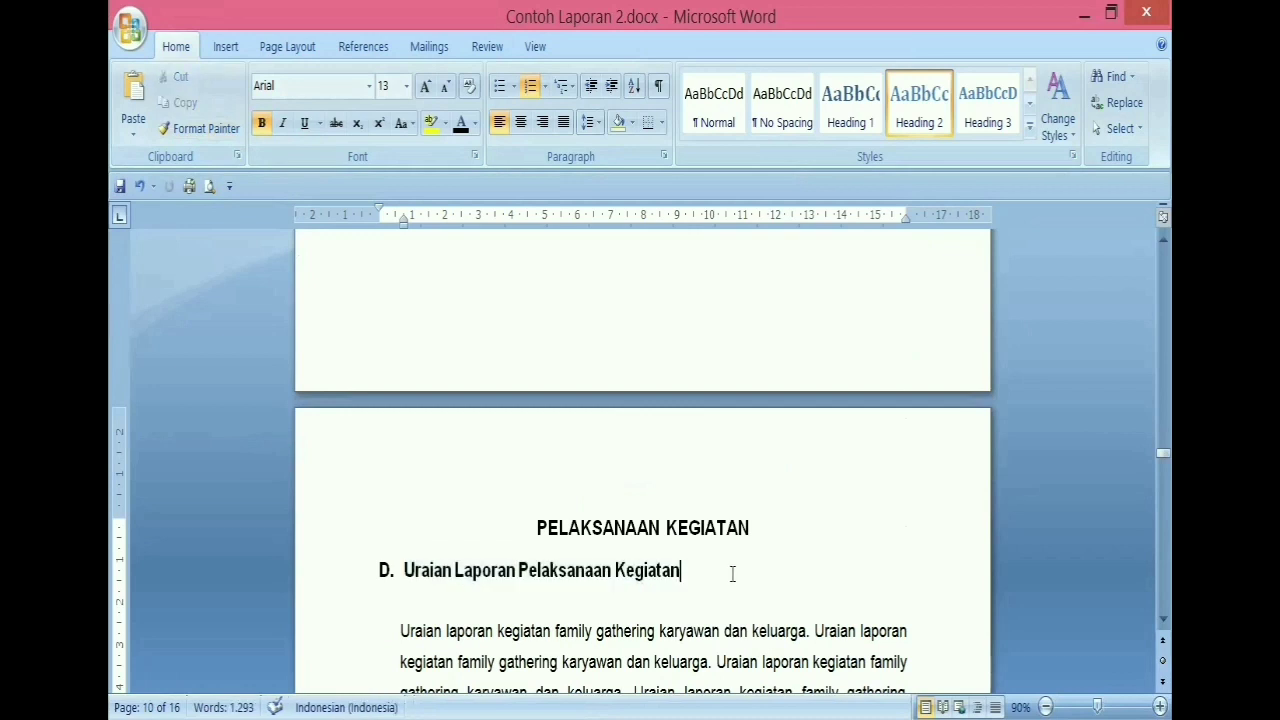
click(330, 571)
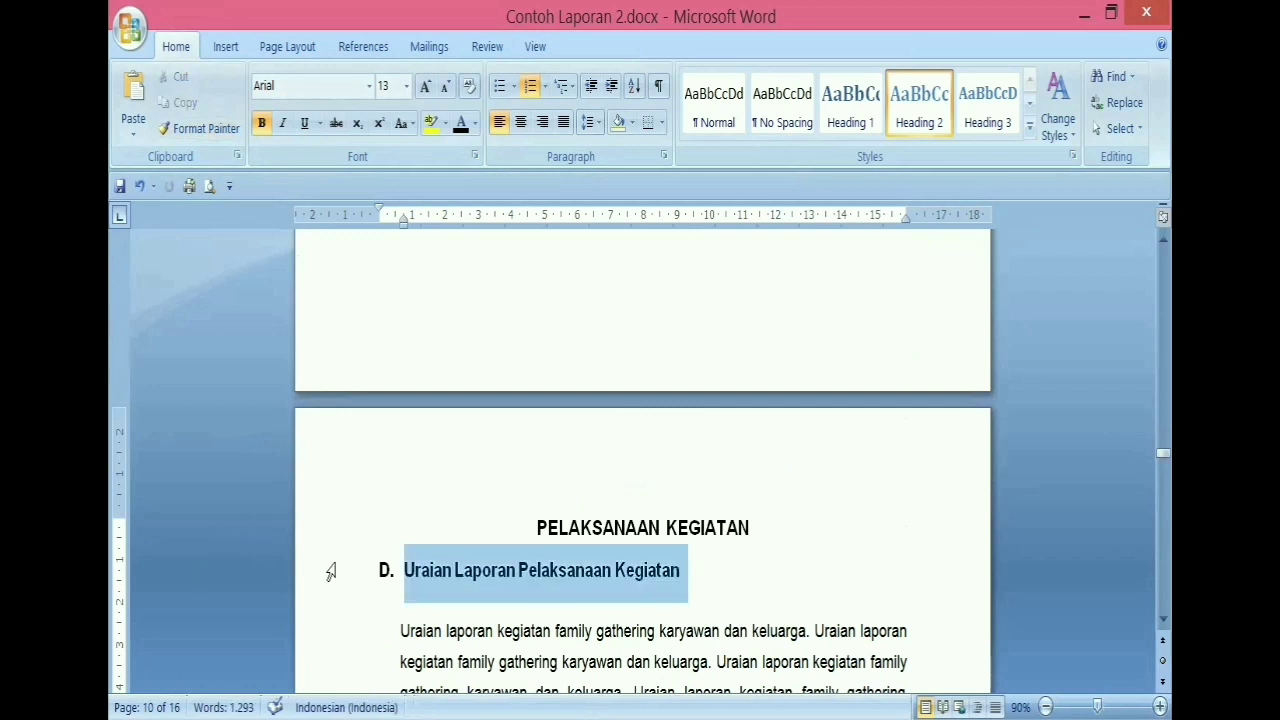
click(926, 97)
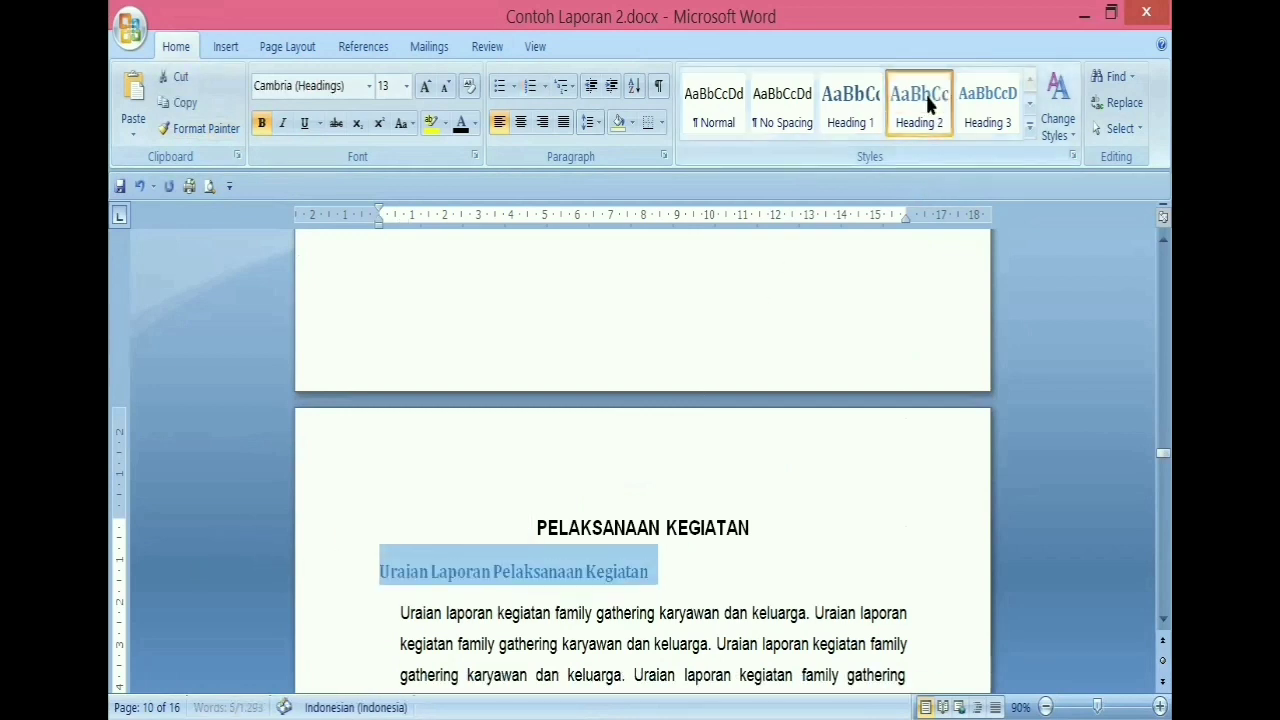
click(369, 88)
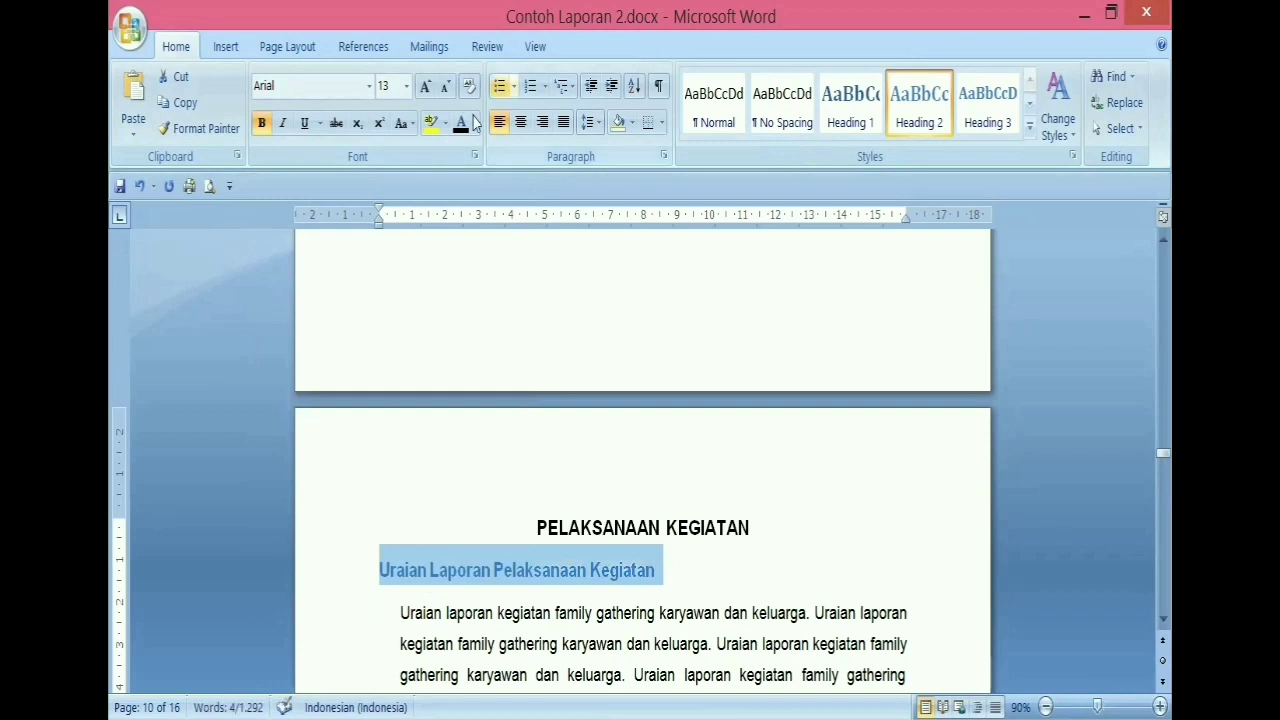
click(460, 124)
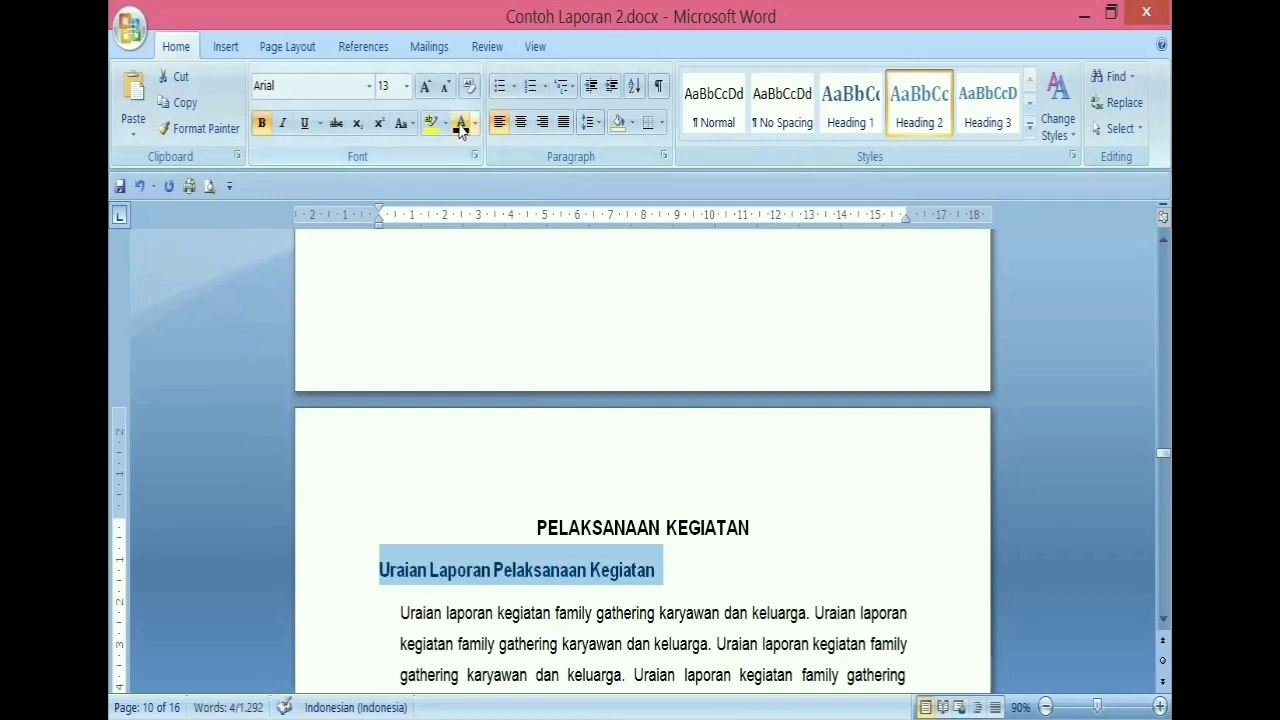
click(262, 130)
click(262, 131)
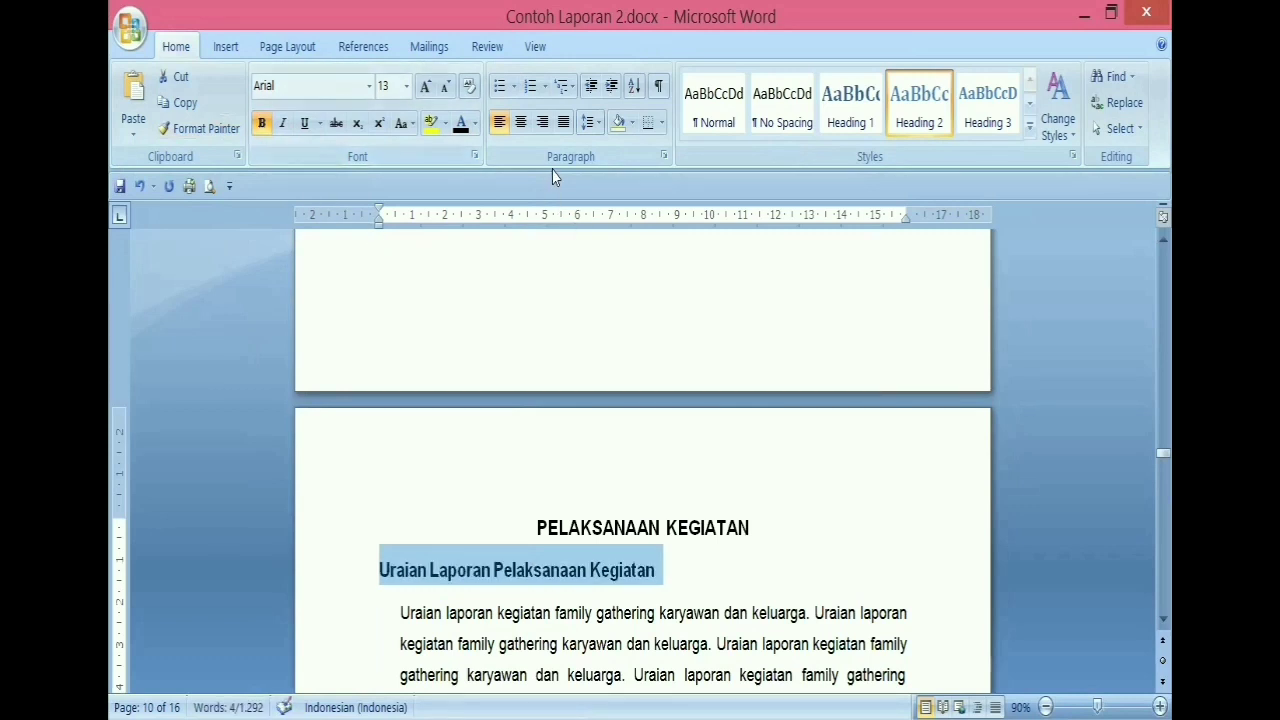
Step: Number the Uraian Laporan Pelaksanaan Kegiatan subheading in the A., B., C. format, starting at the left margin with a hanging indent of about 0.75 cm
click(546, 87)
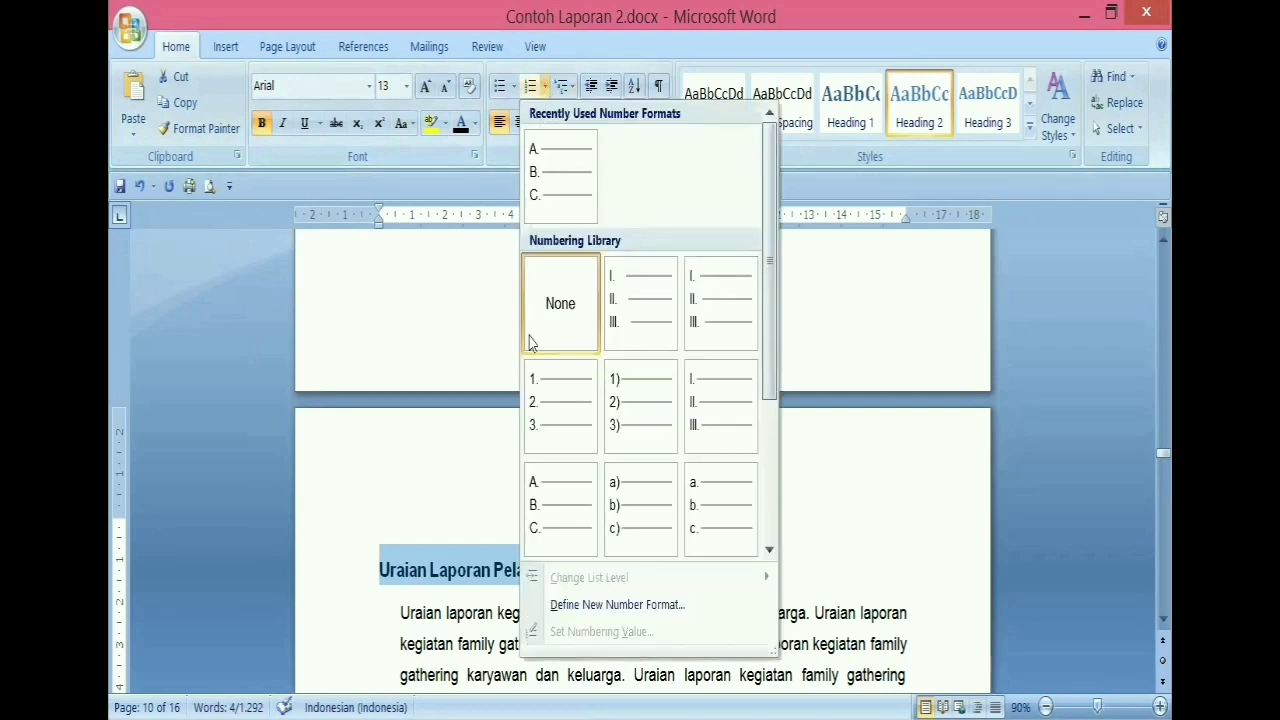
click(543, 489)
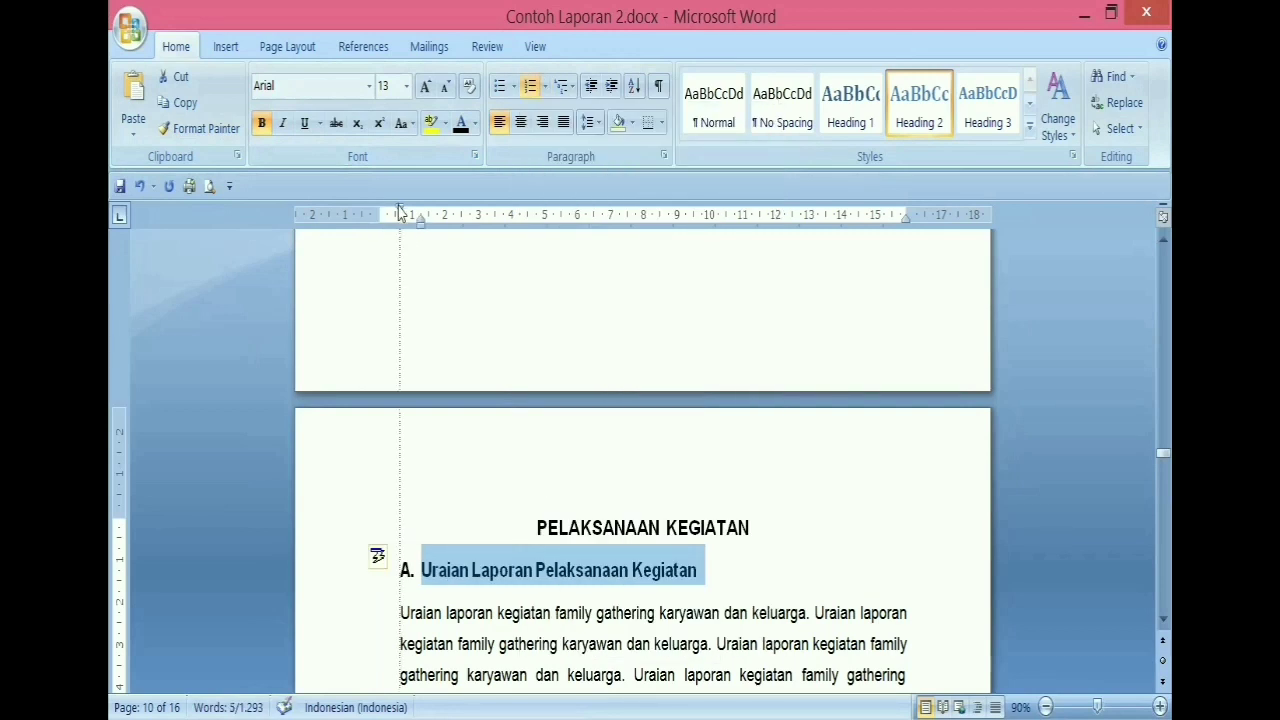
mouse_move(381, 213)
mouse_down()
mouse_move(426, 223)
mouse_move(401, 231)
mouse_up()
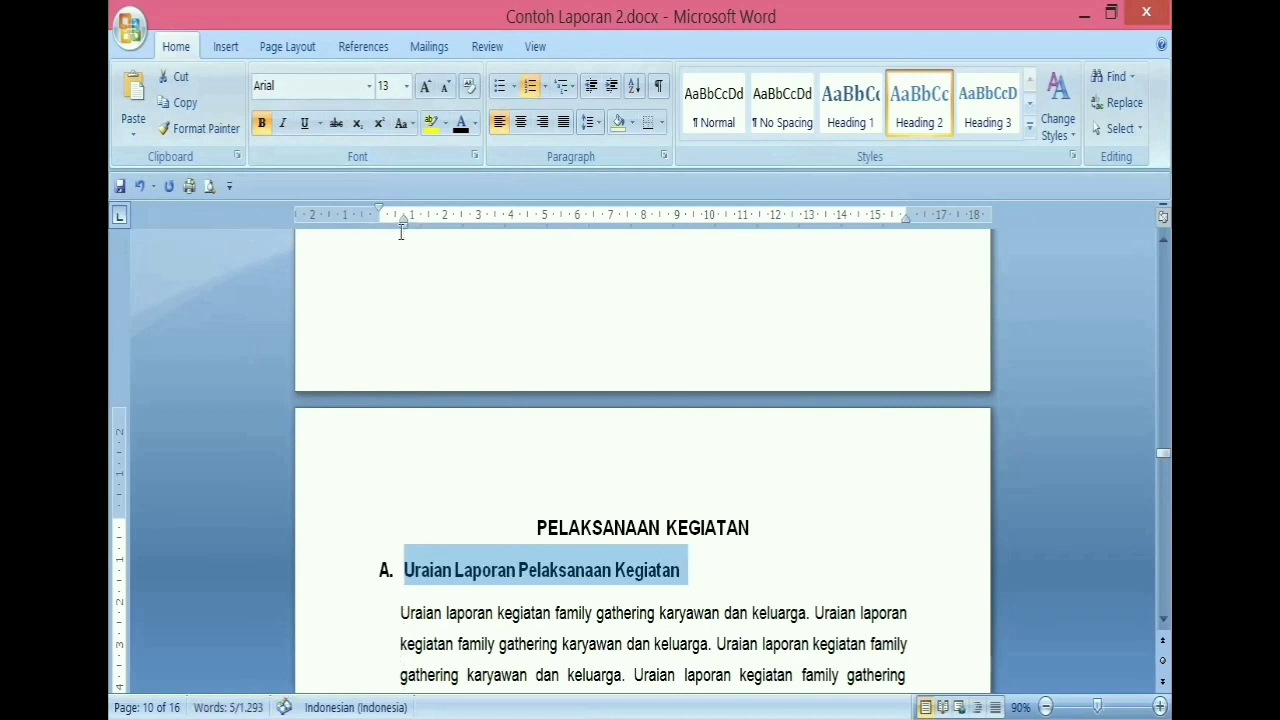
Step: Add space after the Uraian Laporan Pelaksanaan Kegiatan subheading
click(598, 121)
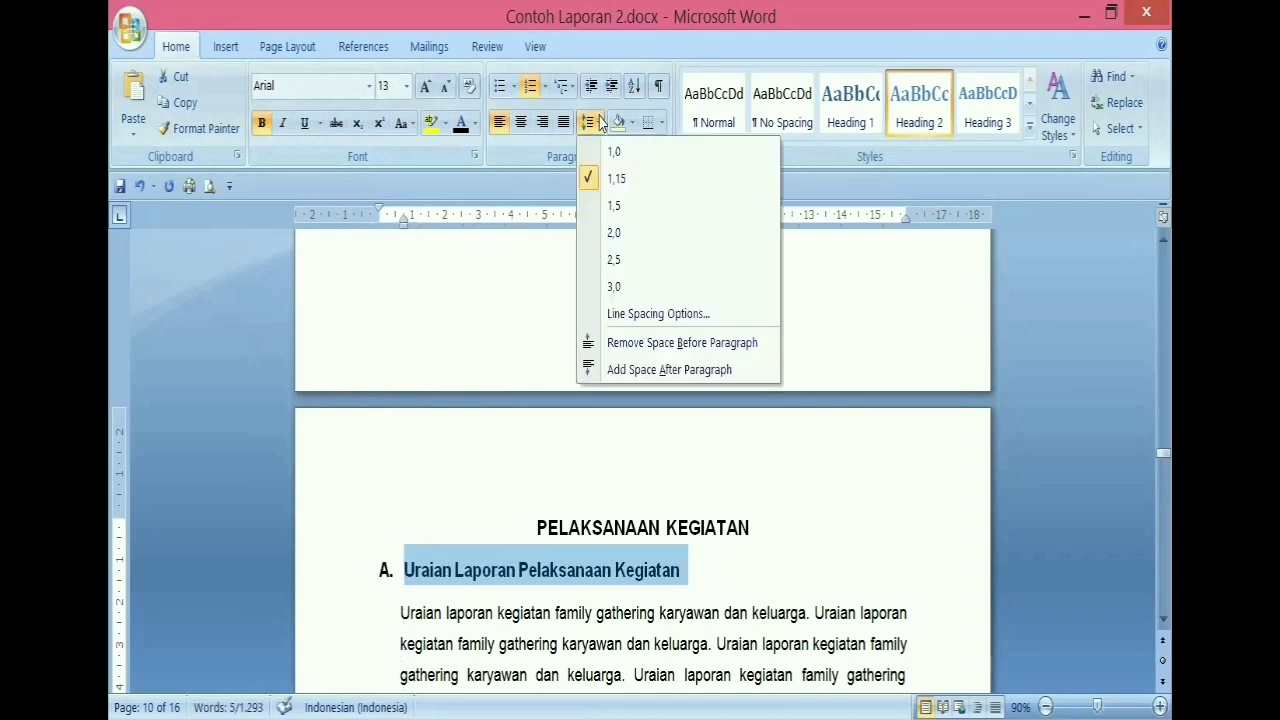
click(630, 369)
click(343, 630)
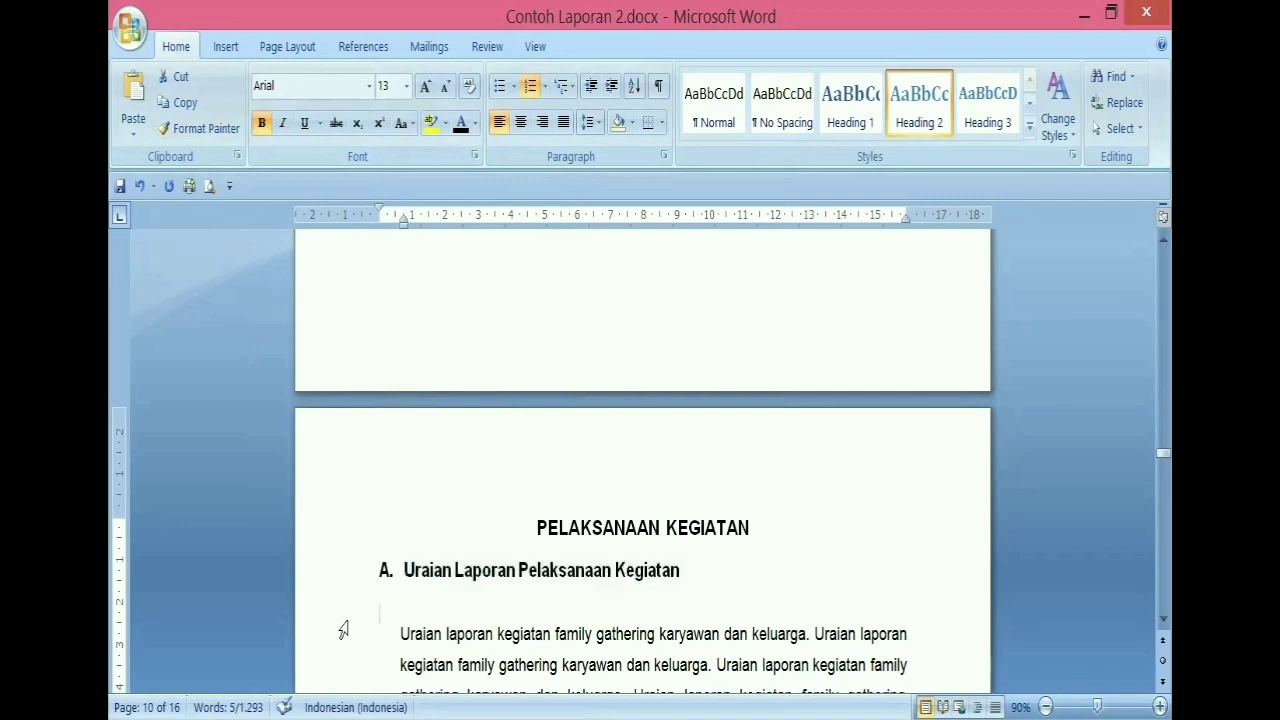
click(694, 588)
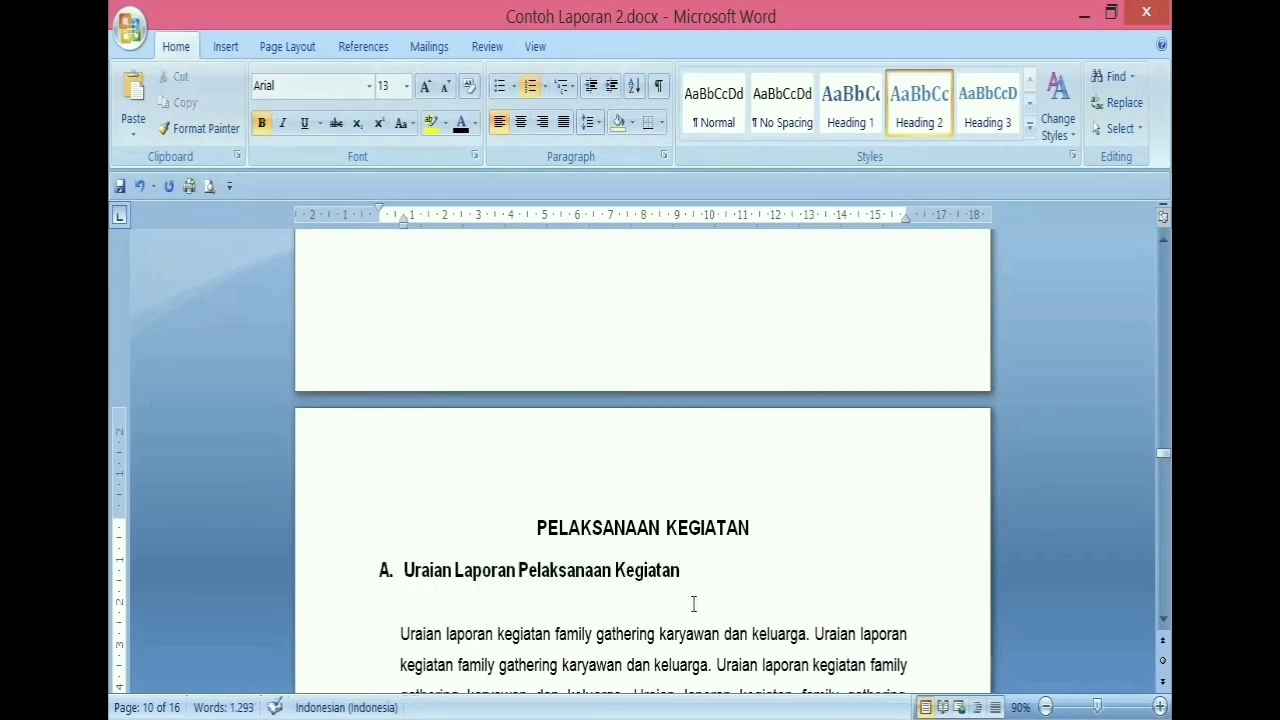
Step: Insert a blank line between the PELAKSANAAN KEGIATAN title and the Uraian Laporan Pelaksanaan Kegiatan subheading
scroll(693, 604, down, 3)
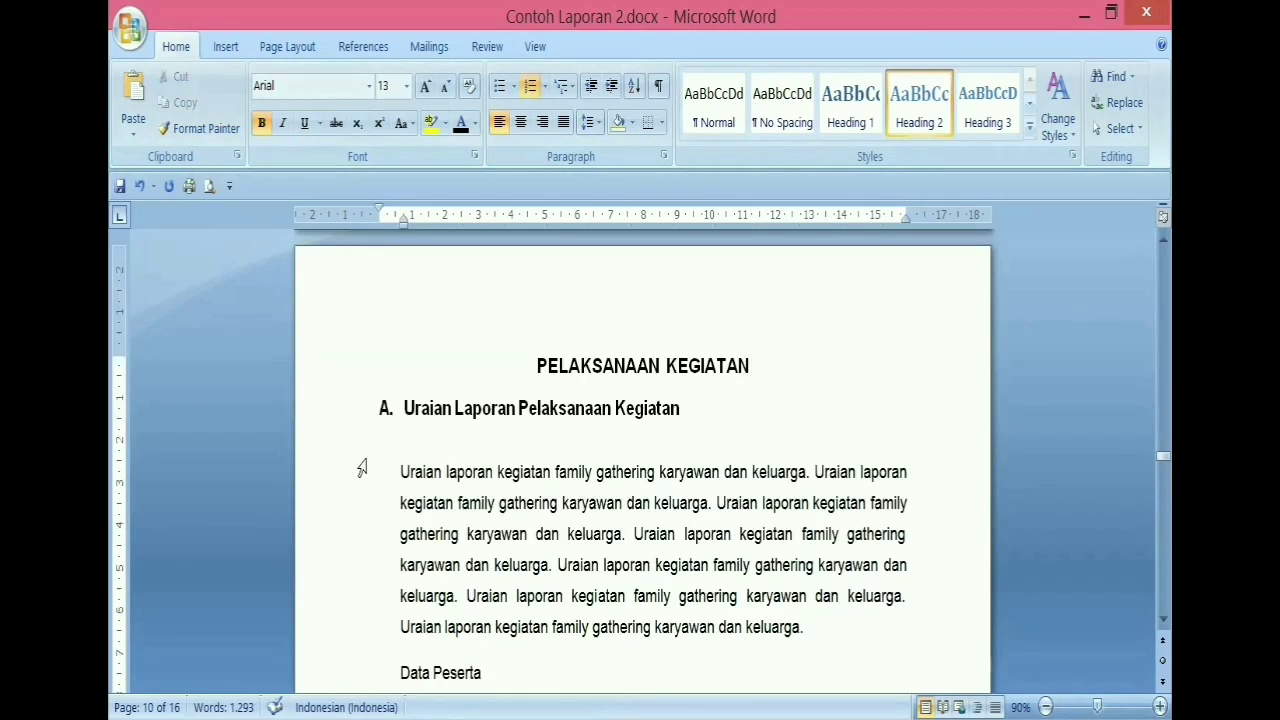
click(821, 368)
key(Return)
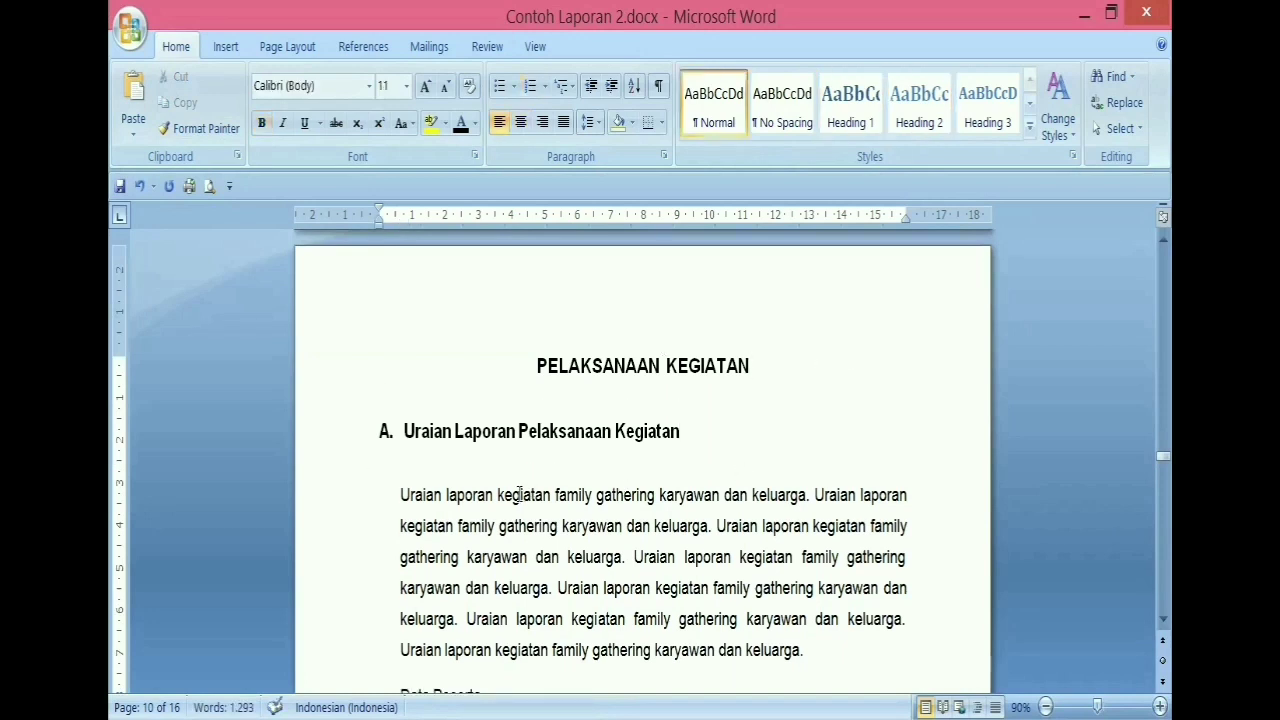
Step: Copy the Uraian Laporan Pelaksanaan Kegiatan subheading's formatting onto the Realisasi Anggaran subheading
click(298, 432)
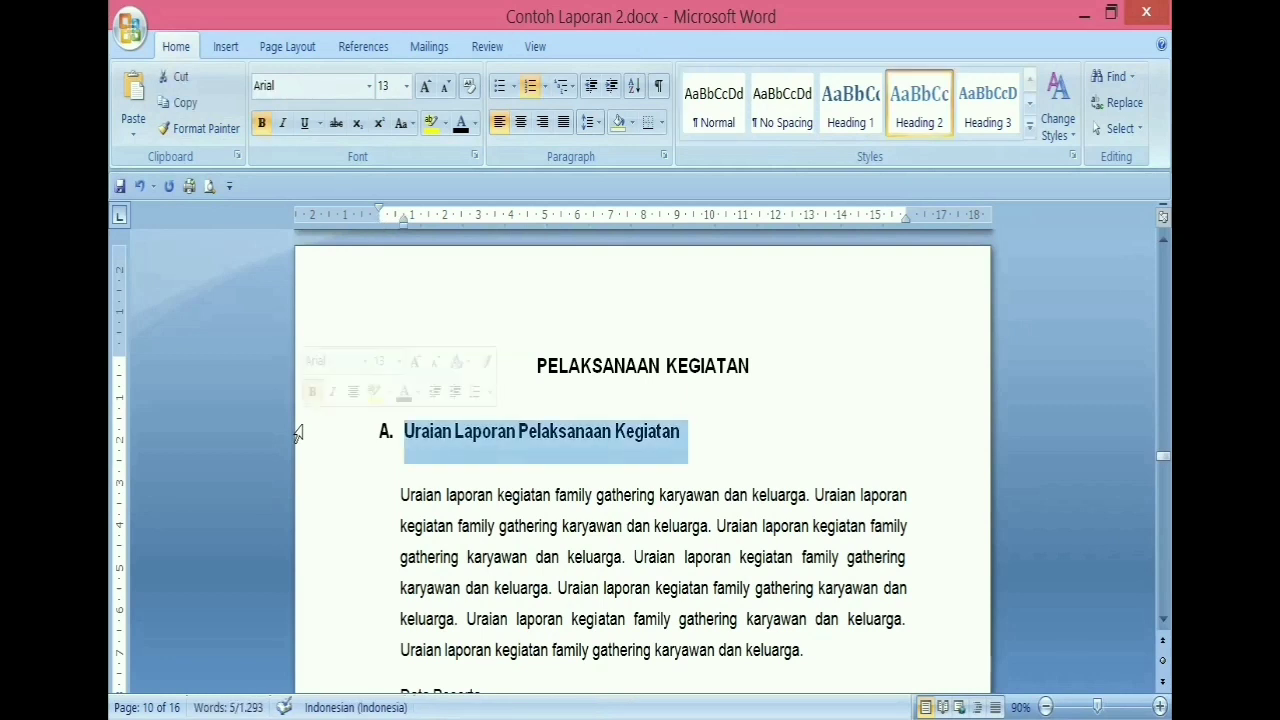
click(212, 130)
scroll(322, 364, down, 10)
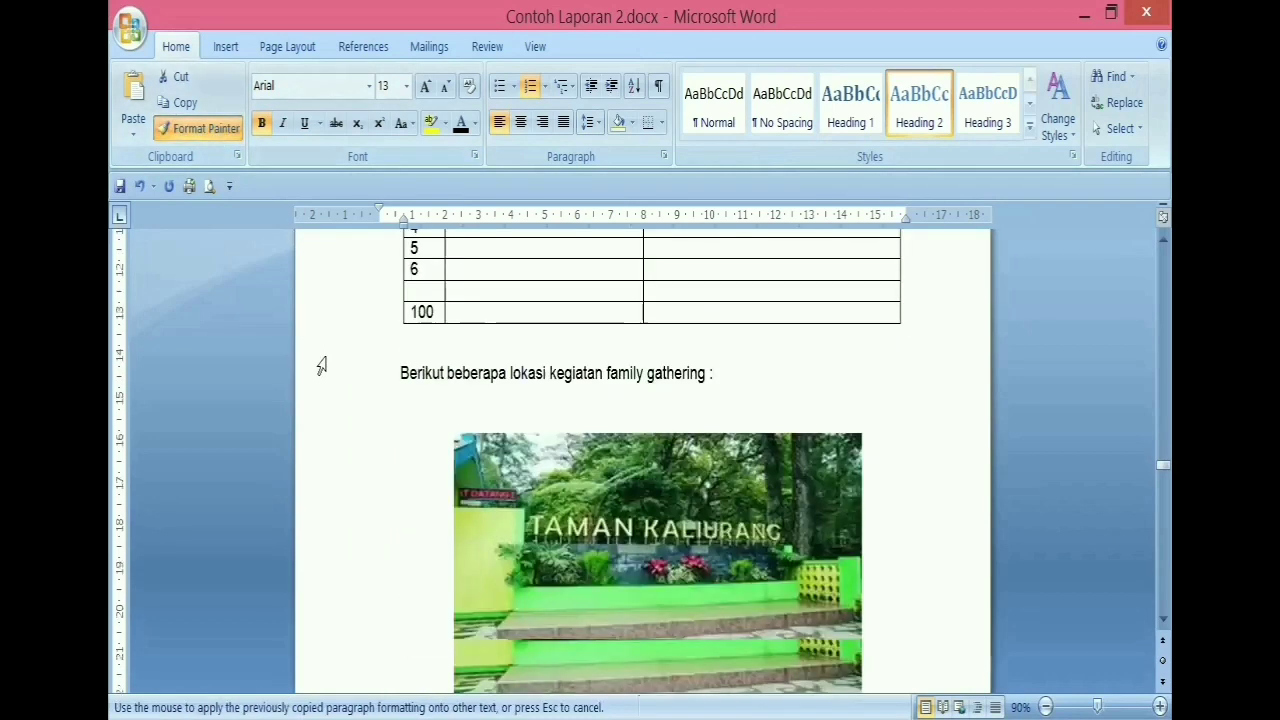
scroll(321, 366, down, 15)
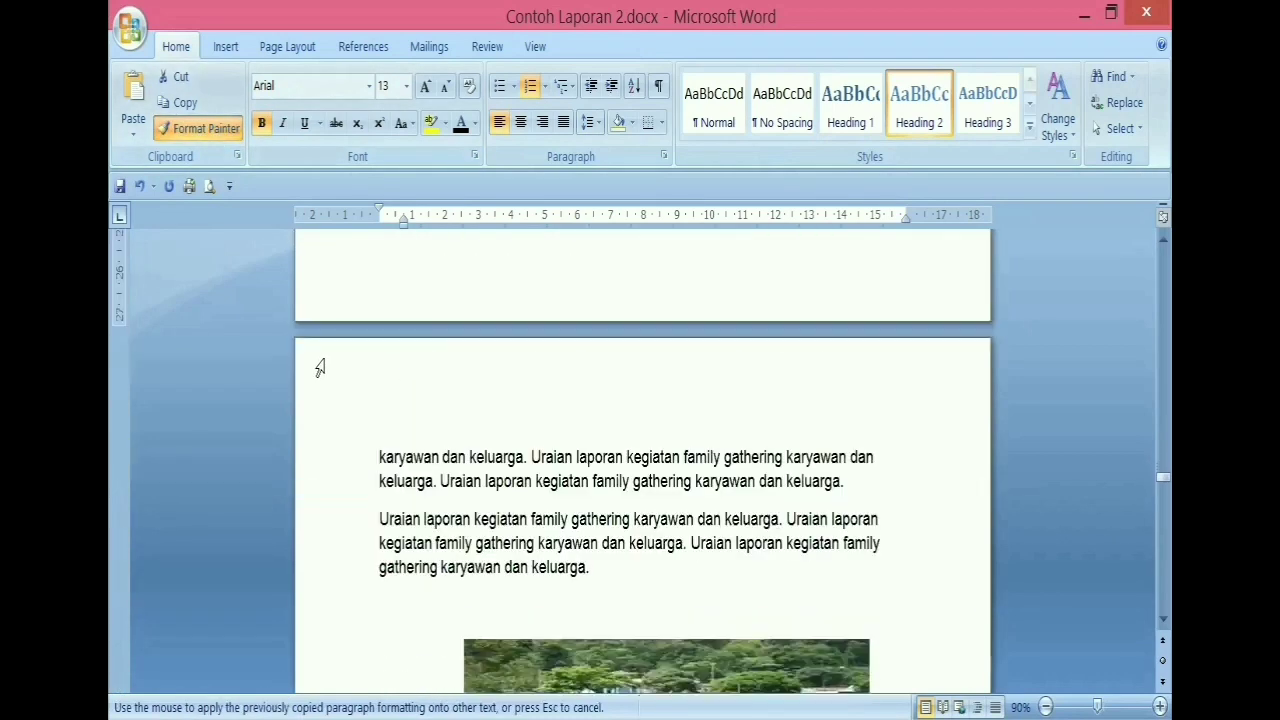
scroll(320, 368, down, 15)
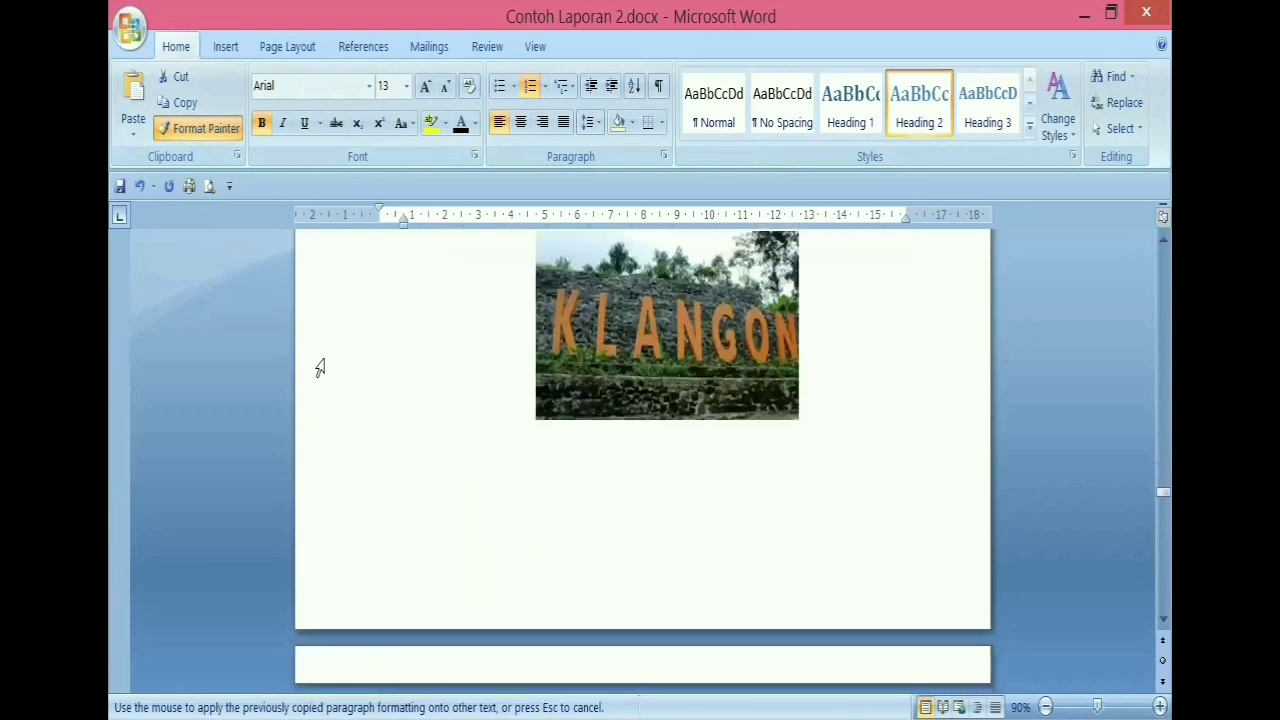
scroll(320, 368, down, 15)
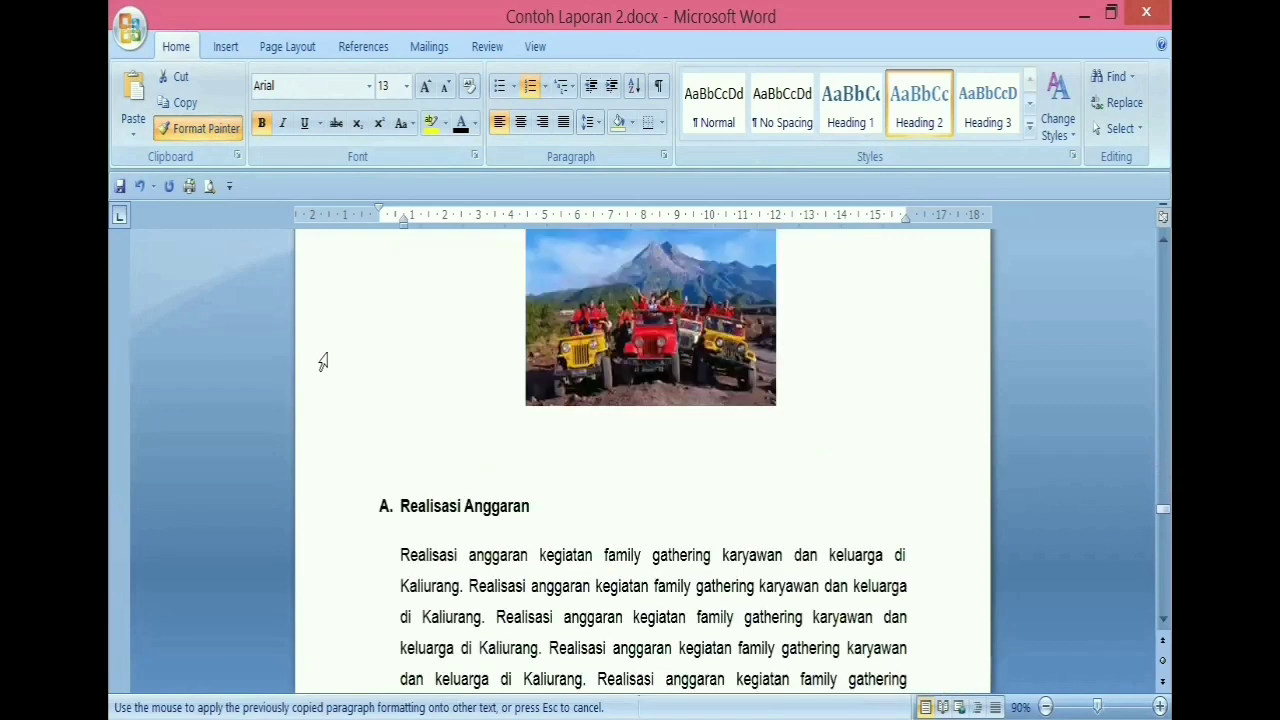
click(318, 504)
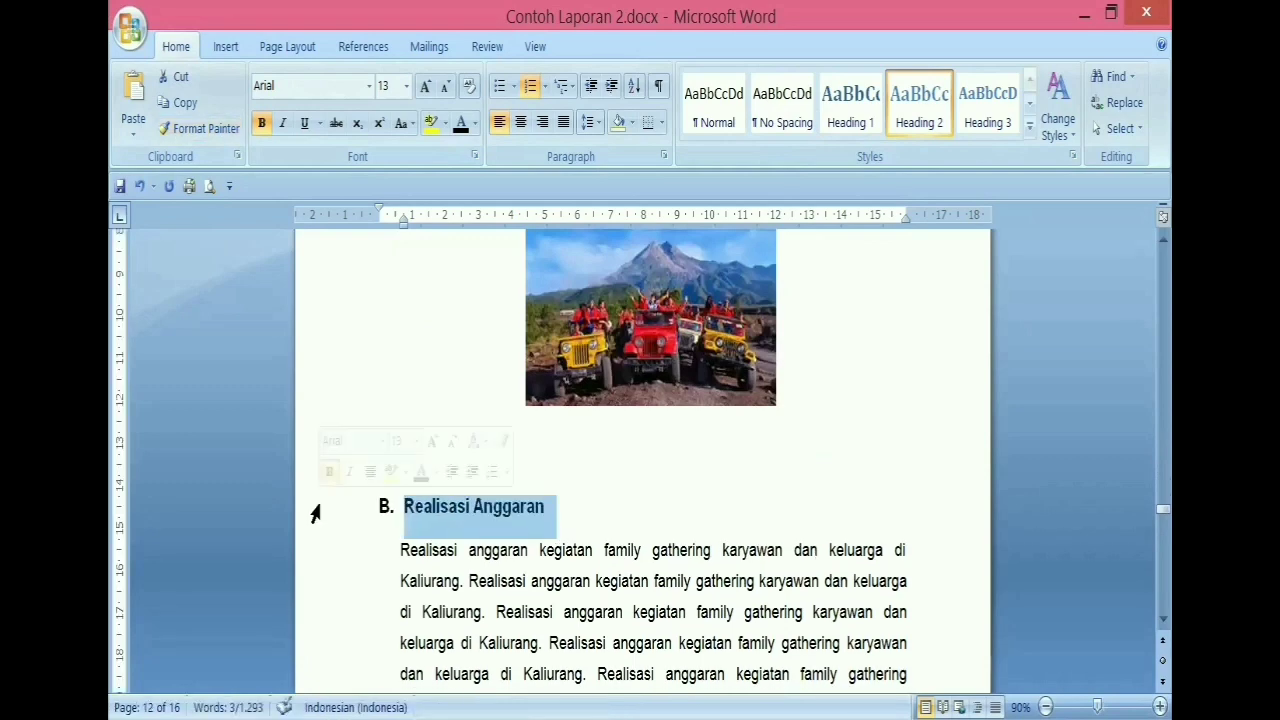
Step: Look through the pages around Realisasi Anggaran and up to EVALUASI KEGIATAN for remaining unformatted subheadings
scroll(315, 513, down, 2)
scroll(315, 513, down, 15)
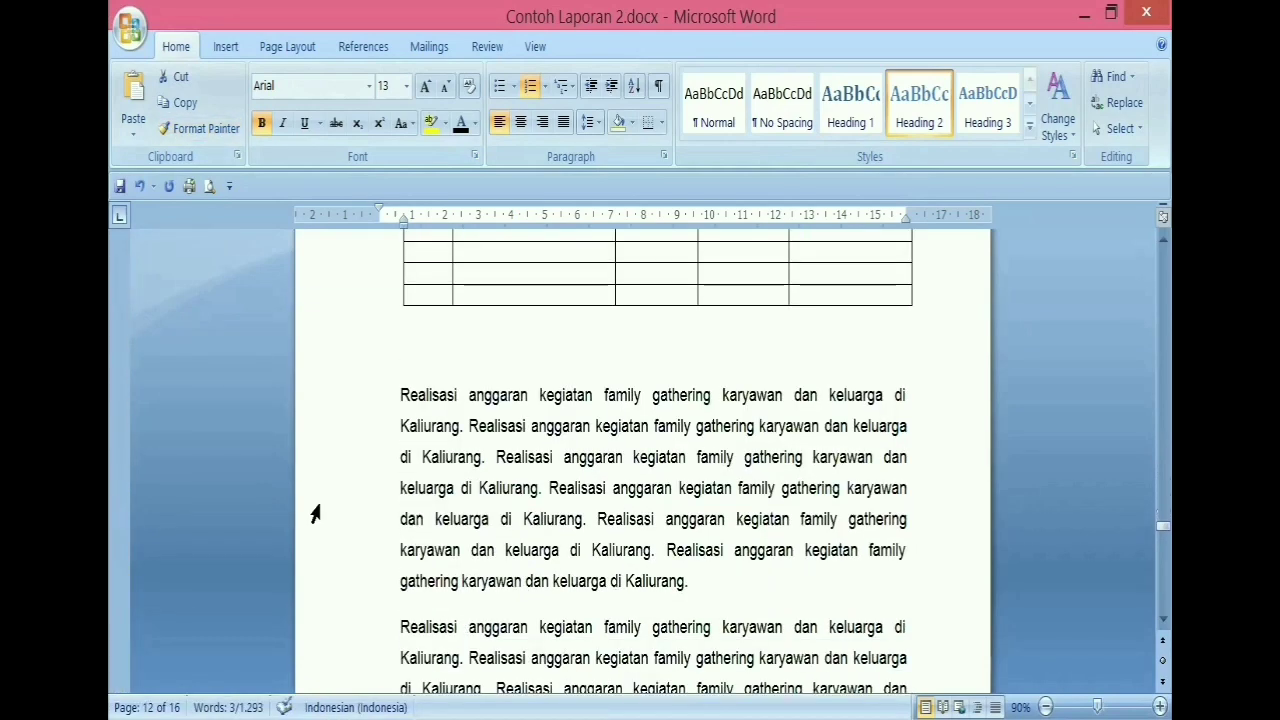
scroll(315, 513, down, 8)
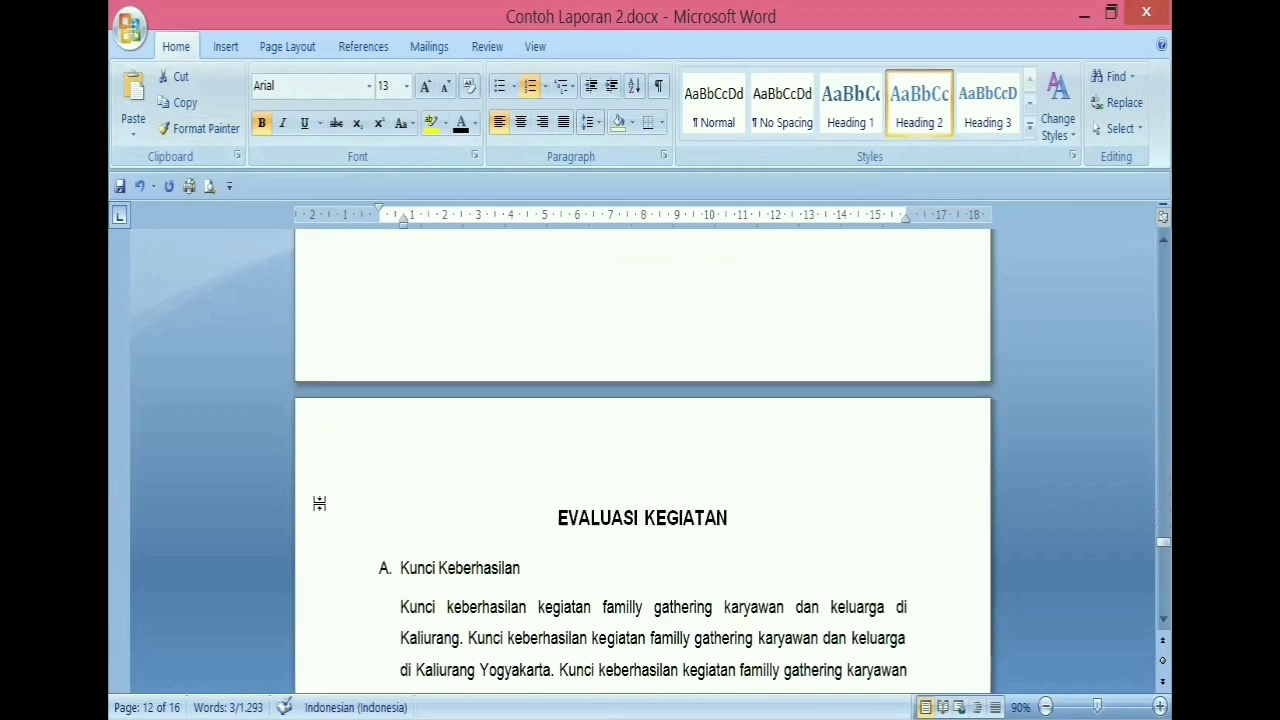
scroll(315, 513, up, 2)
scroll(315, 513, up, 10)
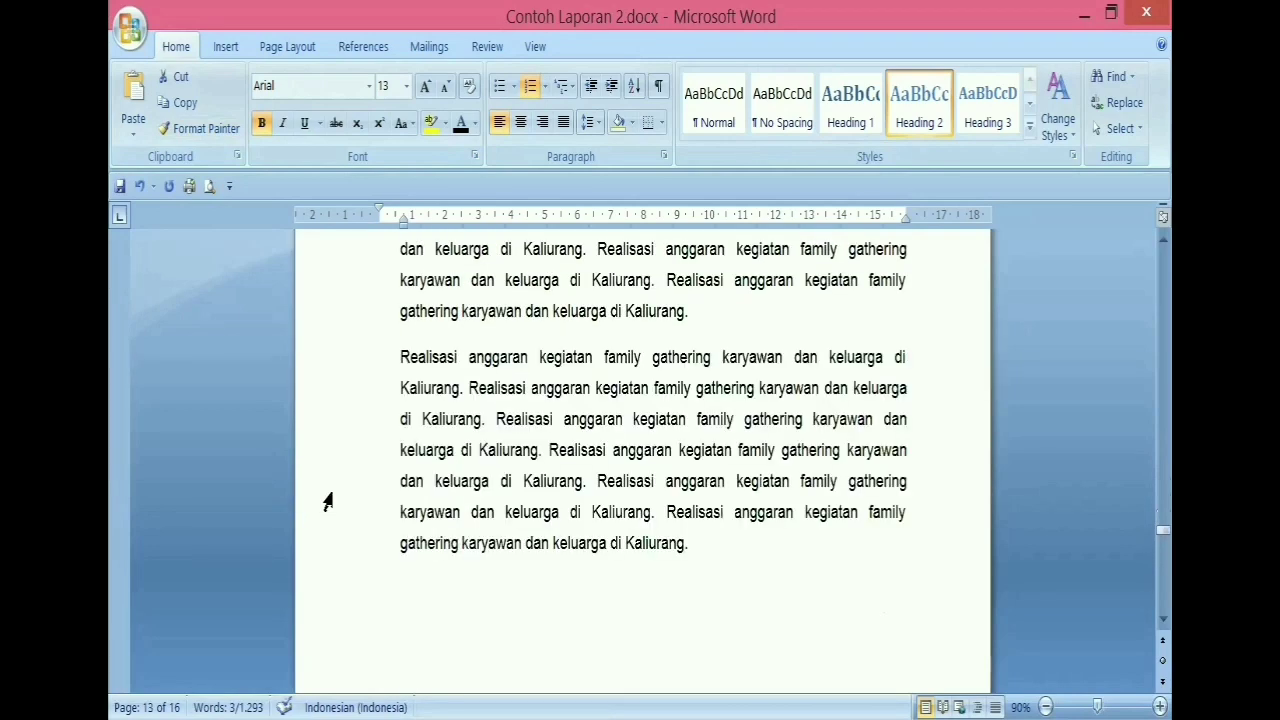
scroll(327, 500, up, 12)
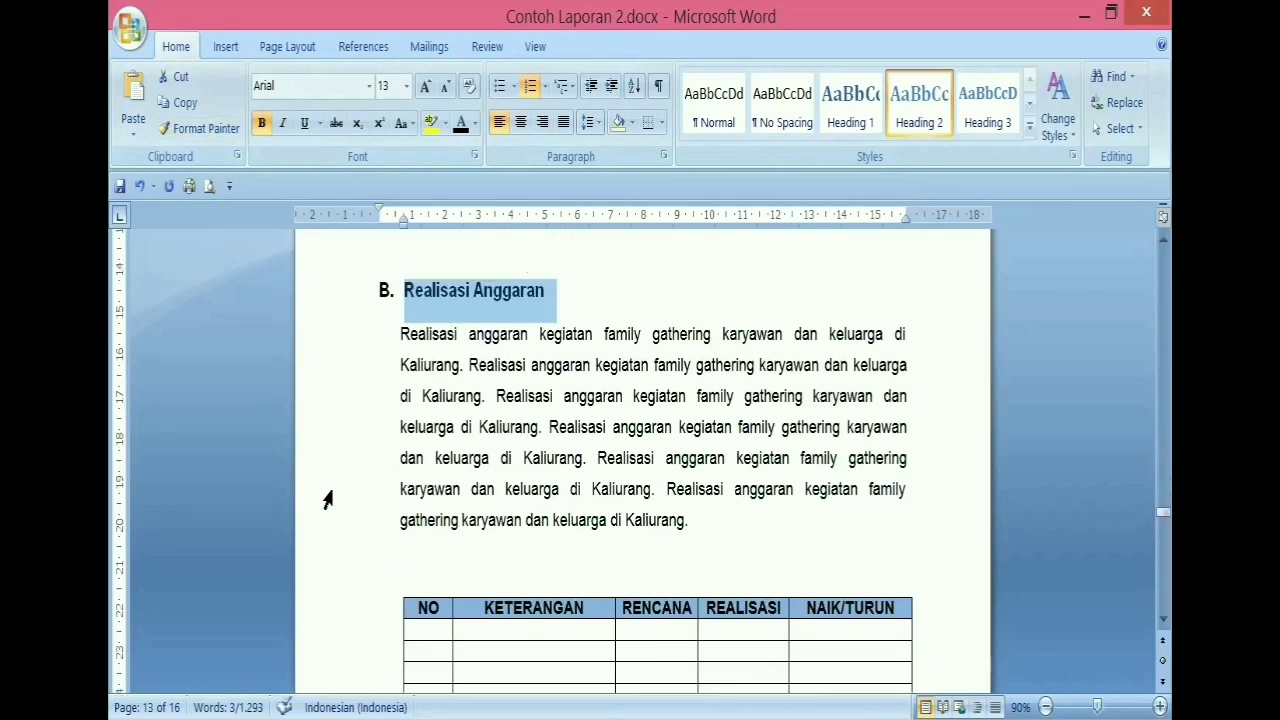
scroll(327, 500, up, 10)
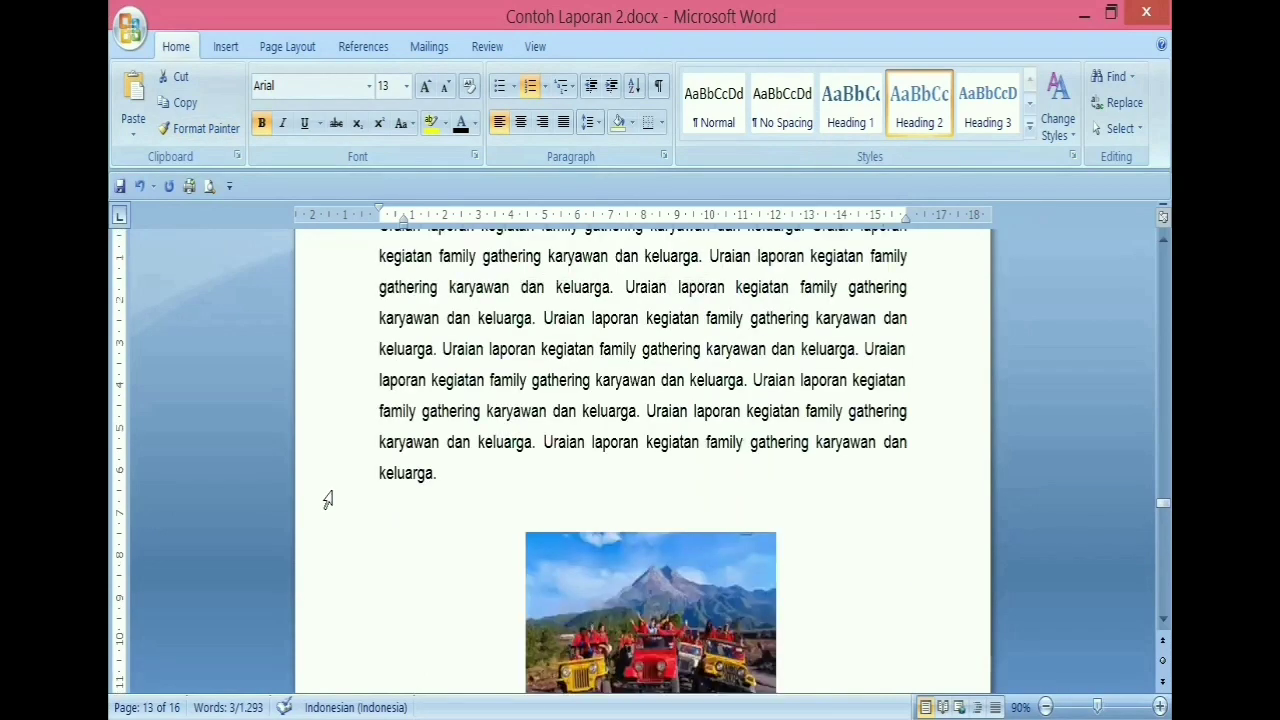
scroll(327, 500, down, 10)
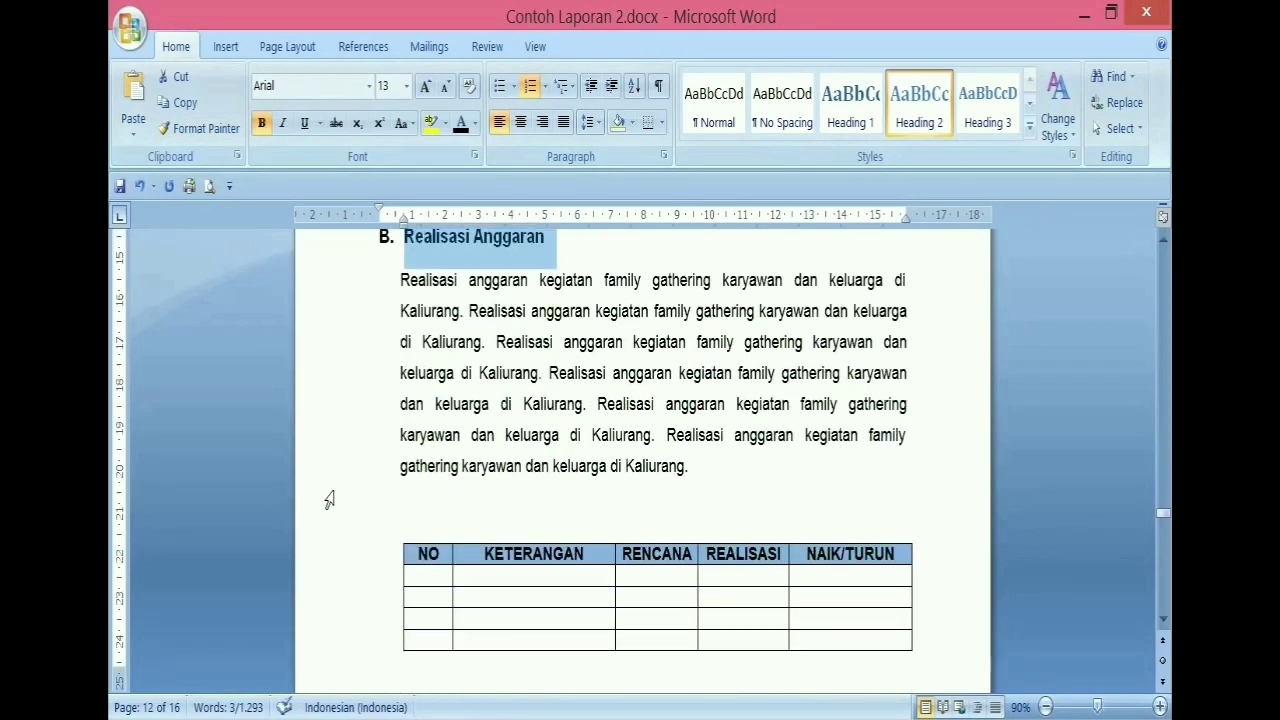
scroll(329, 500, down, 10)
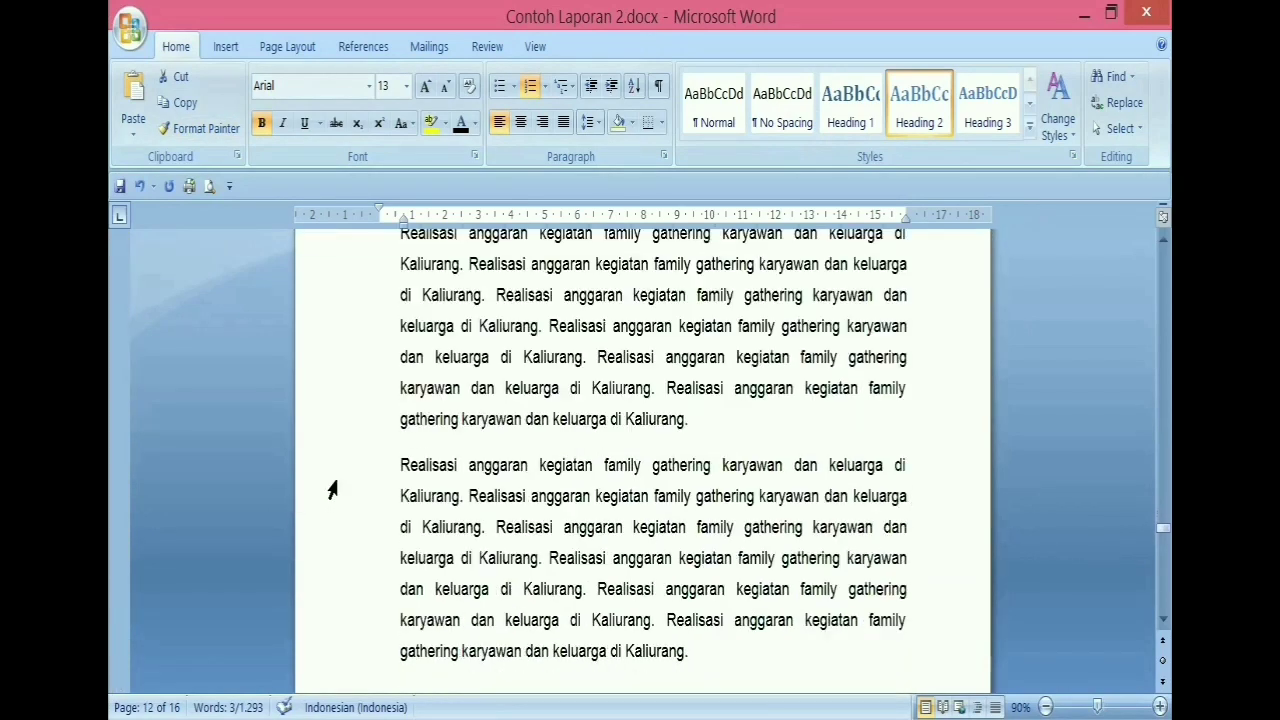
Step: Apply the Heading 2 style in black Arial to the Kunci Keberhasilan subheading under EVALUASI KEGIATAN and add space after it
scroll(333, 490, down, 10)
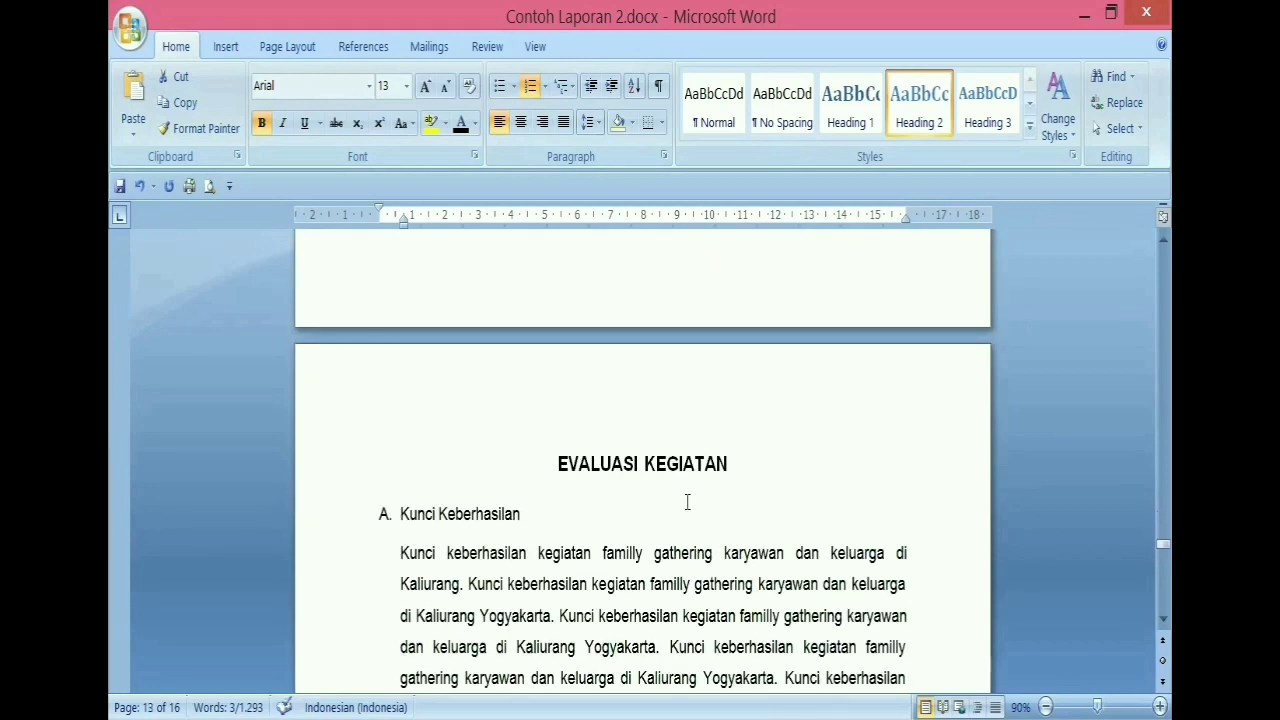
scroll(687, 502, down, 1)
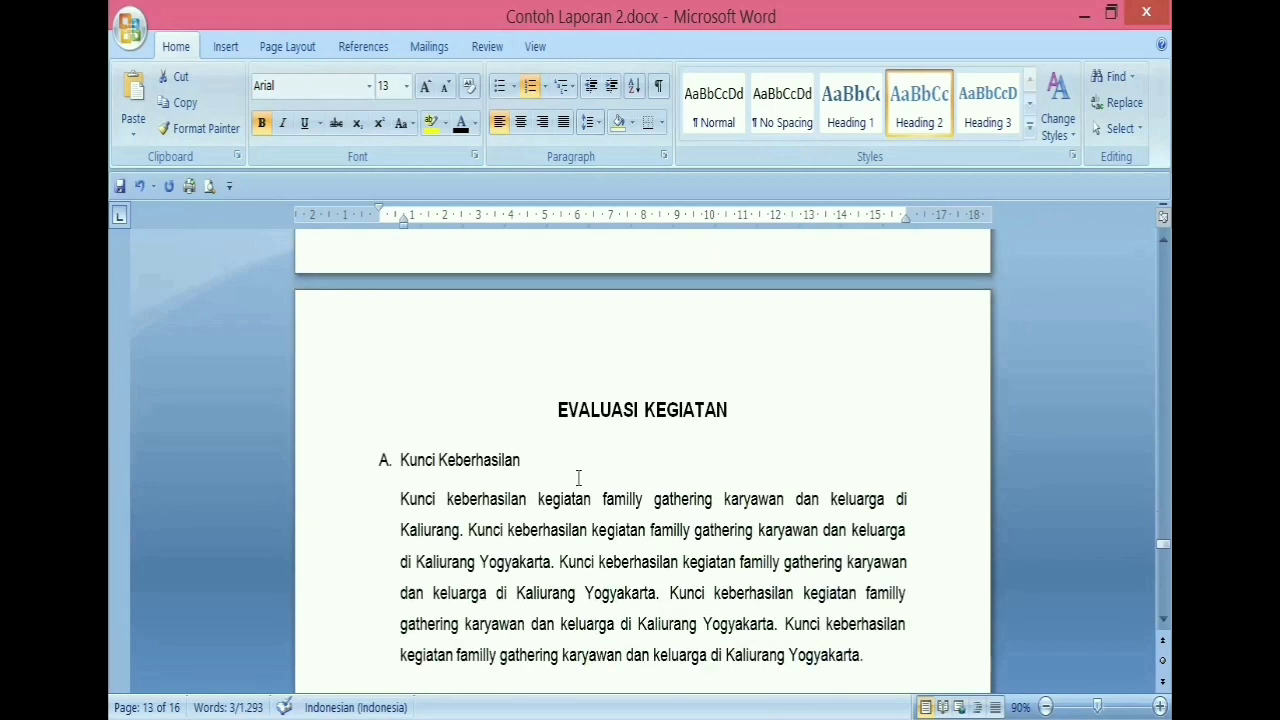
click(321, 469)
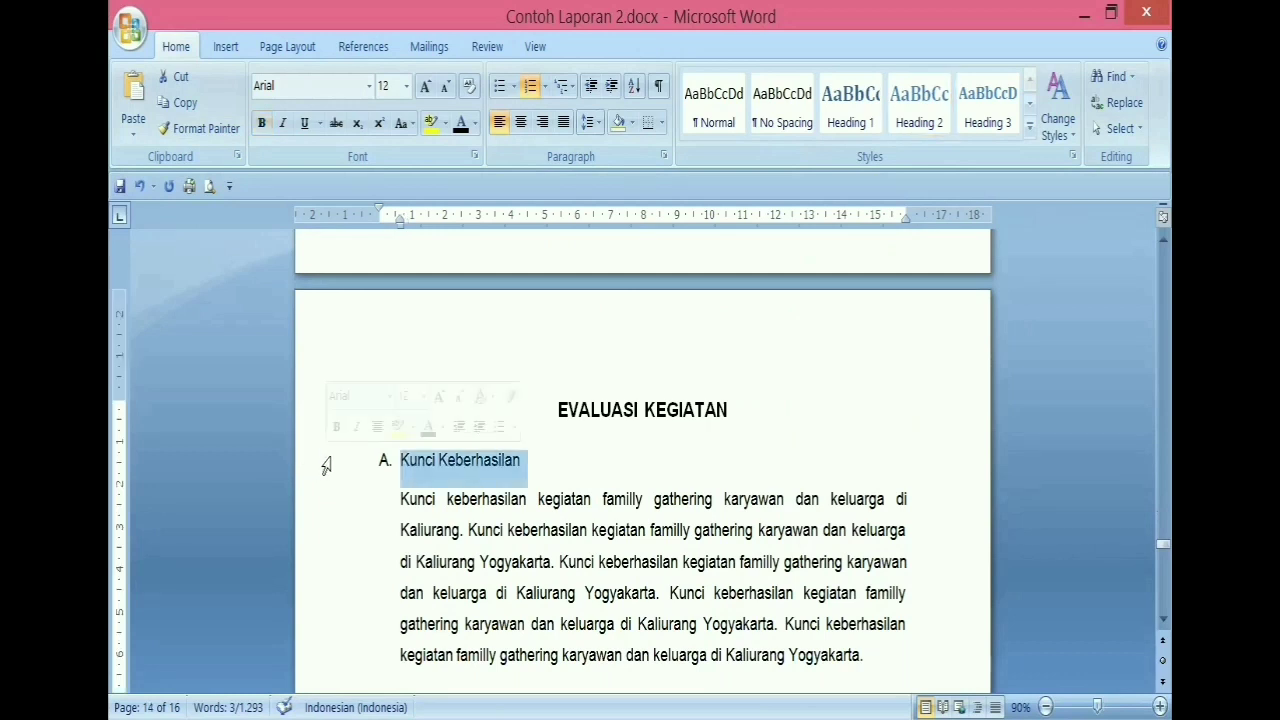
click(910, 93)
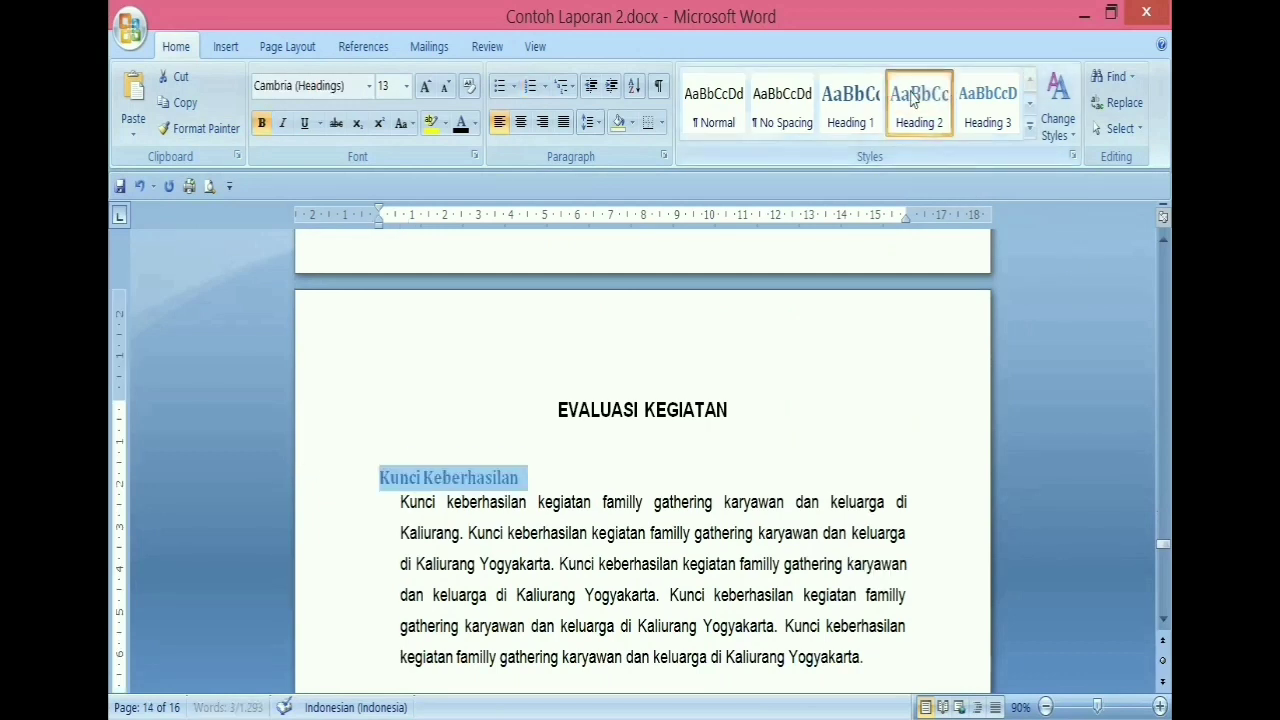
click(369, 87)
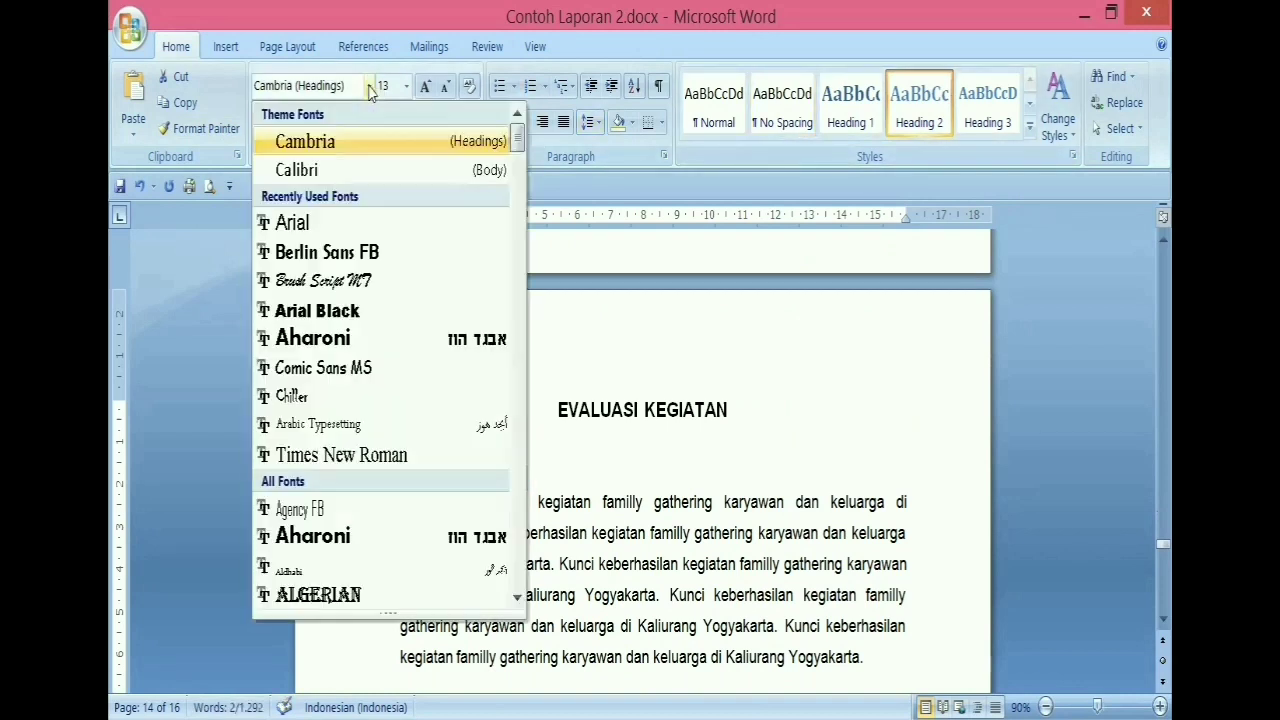
click(293, 224)
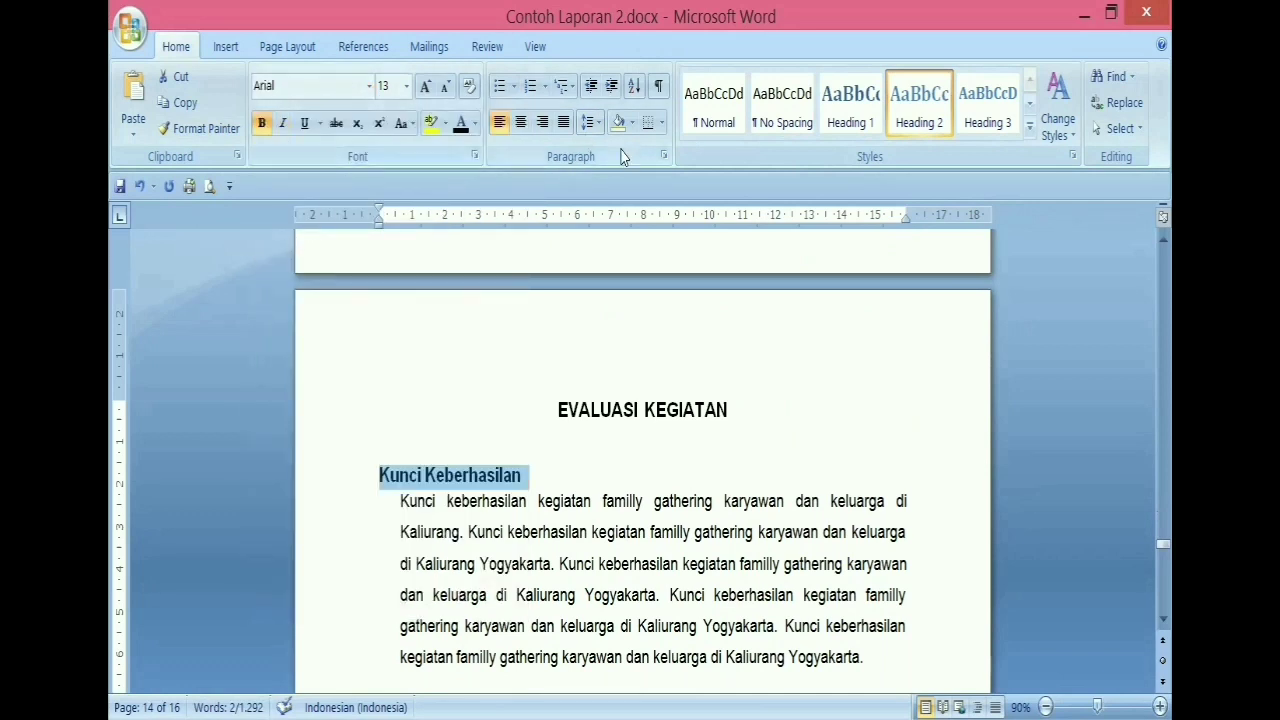
click(596, 123)
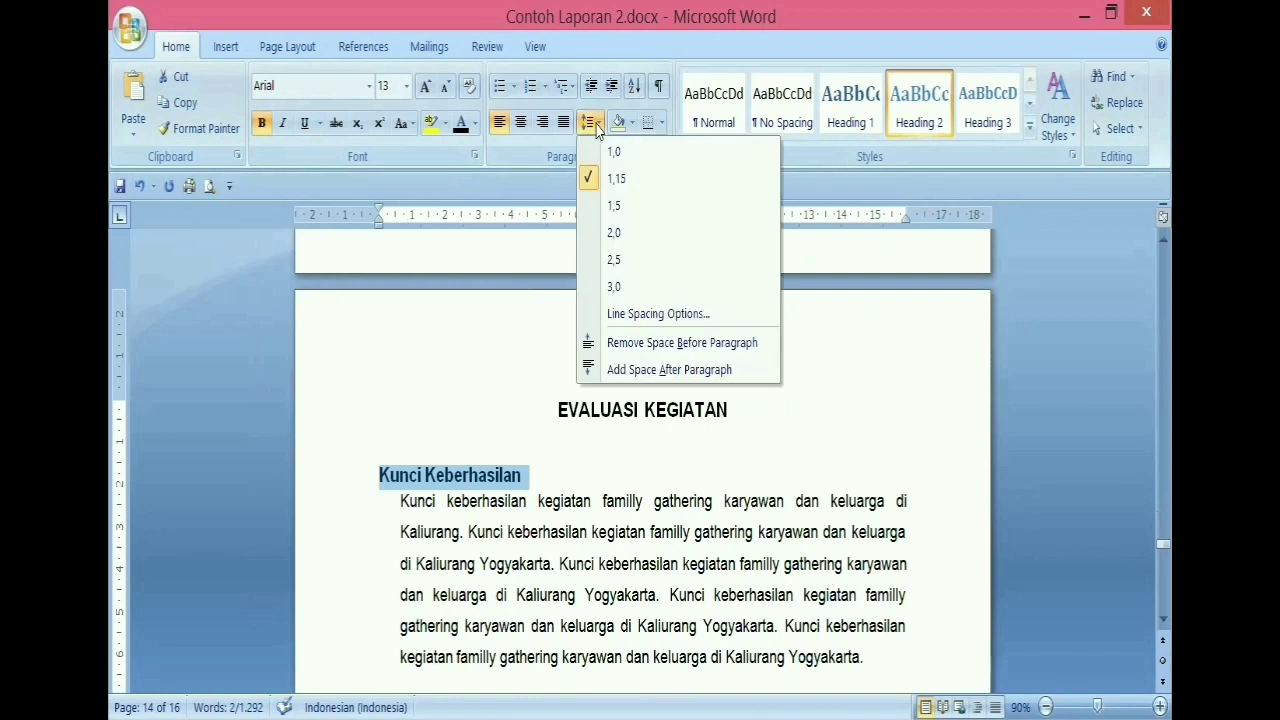
click(622, 370)
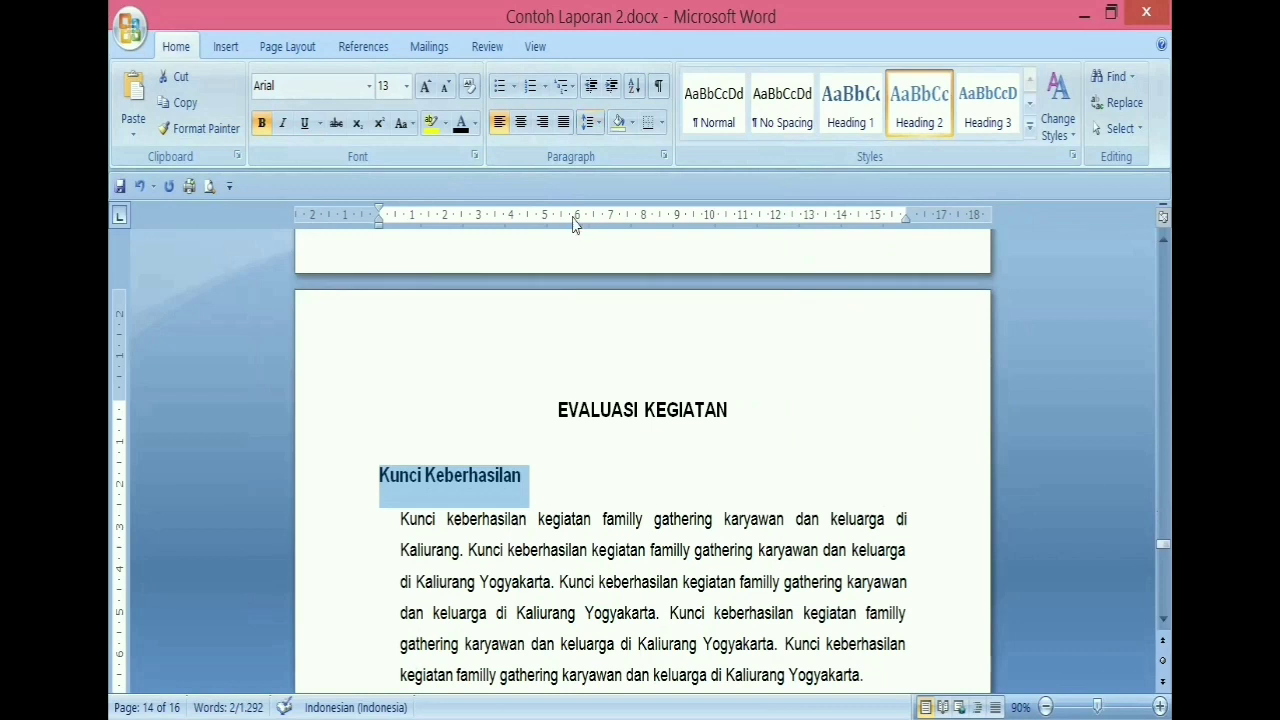
Step: Number the Kunci Keberhasilan subheading in the A., B., C. format, starting at the left margin with a hanging indent of about 0.75 cm
click(546, 88)
click(542, 165)
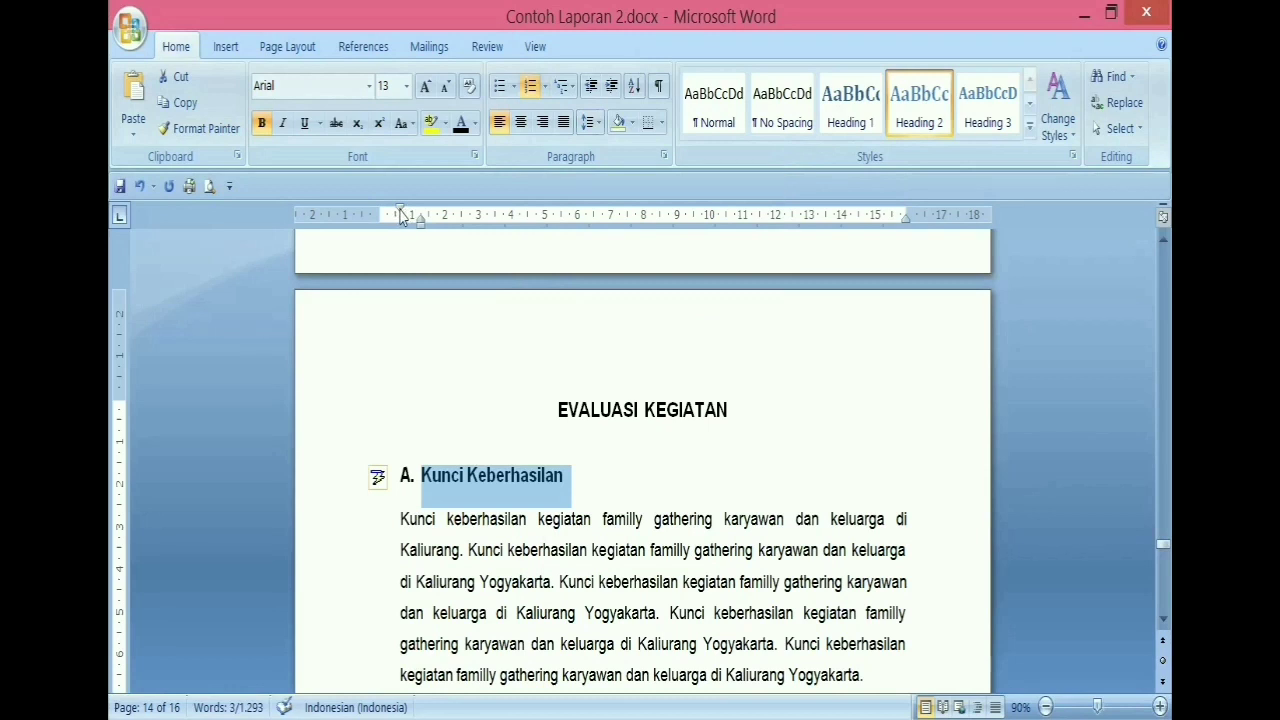
mouse_move(400, 216)
mouse_down()
mouse_move(379, 215)
mouse_move(401, 238)
mouse_move(403, 222)
mouse_up()
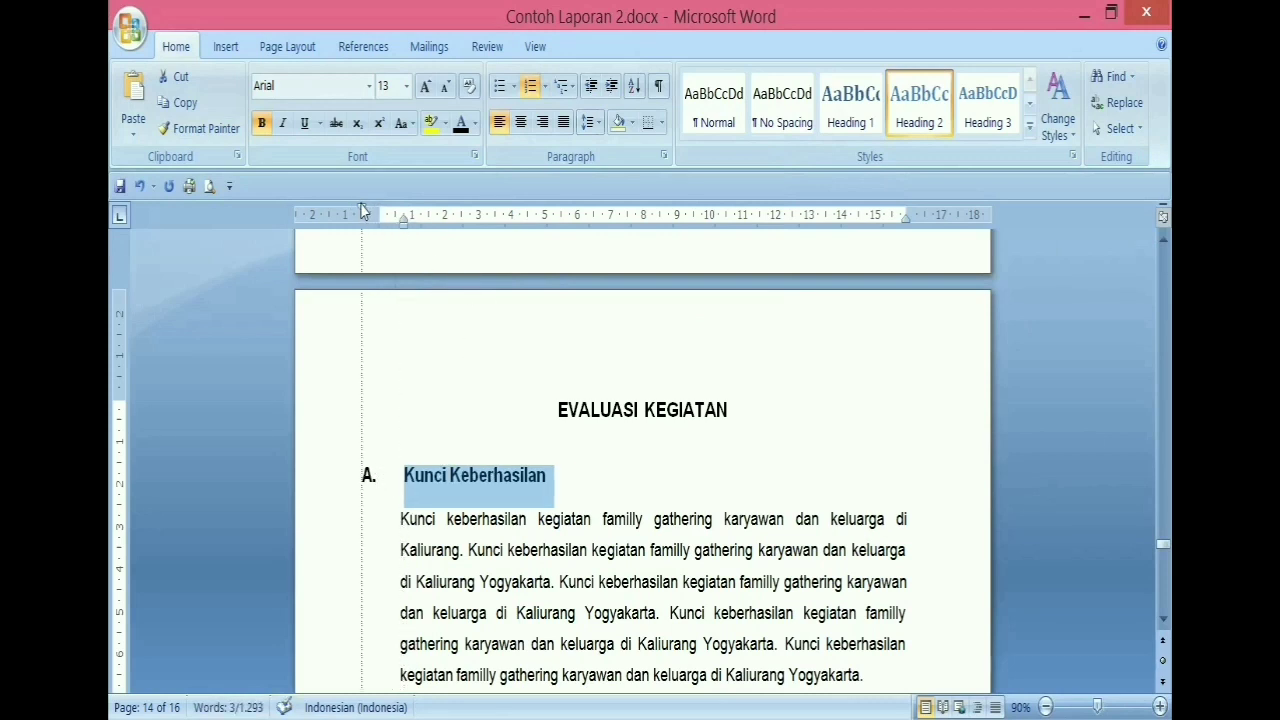
drag(380, 217, 379, 218)
Step: Copy the Kunci Keberhasilan subheading's formatting onto the Tantangan dan Hambatan yang Dihadapi subheading
scroll(740, 444, down, 2)
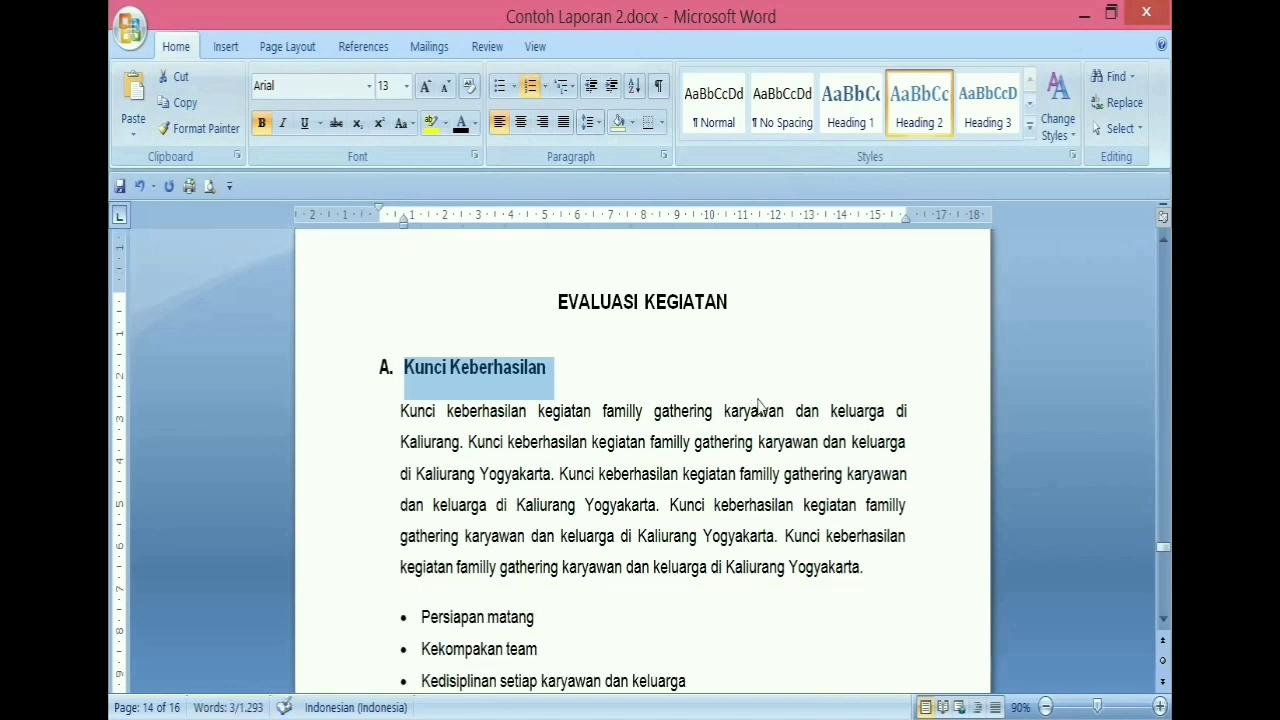
click(215, 133)
scroll(320, 350, down, 8)
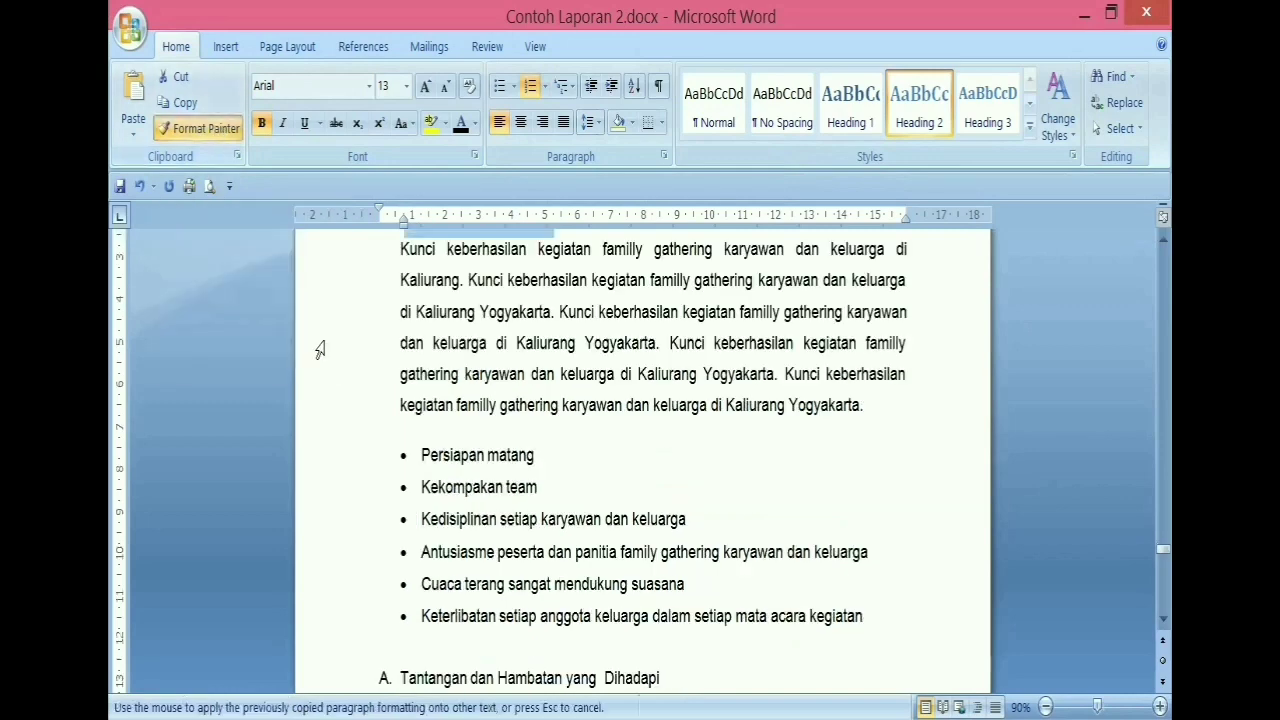
click(328, 418)
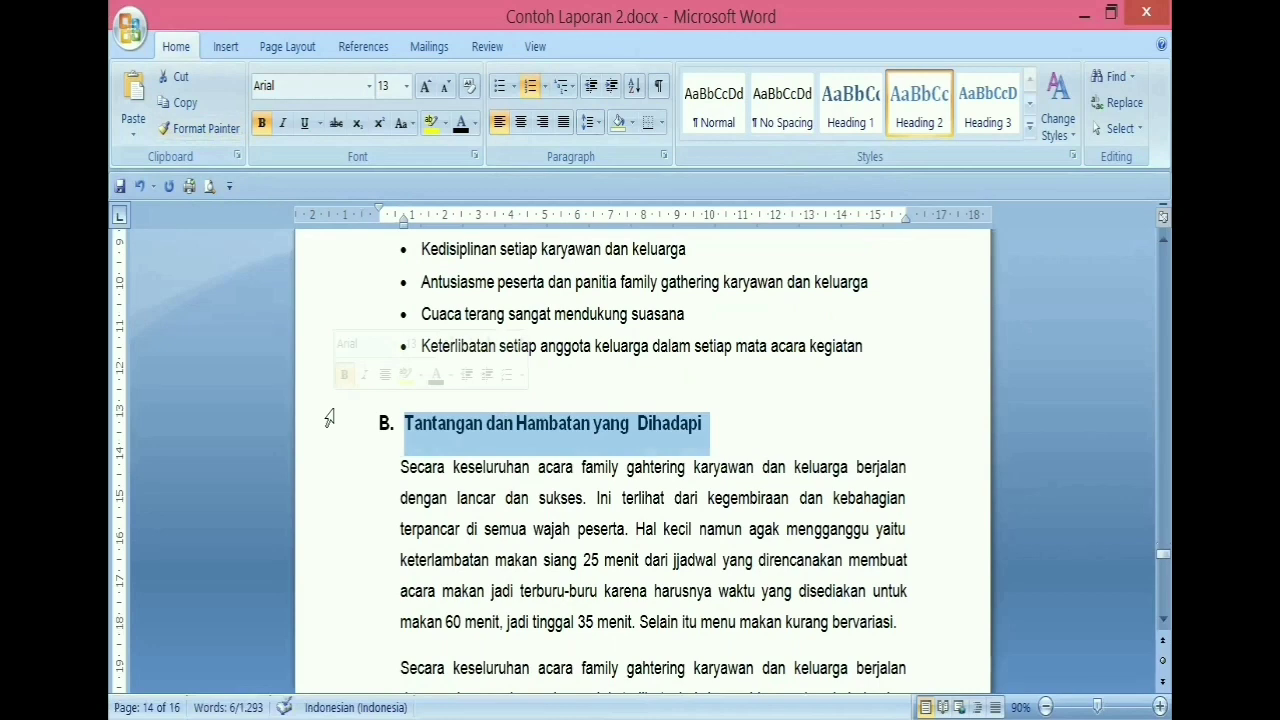
Step: Try to copy the Tantangan dan Hambatan yang Dihadapi formatting onto the Poin Pembelajaran subheading under WAWASAN KE DEPAN
click(200, 128)
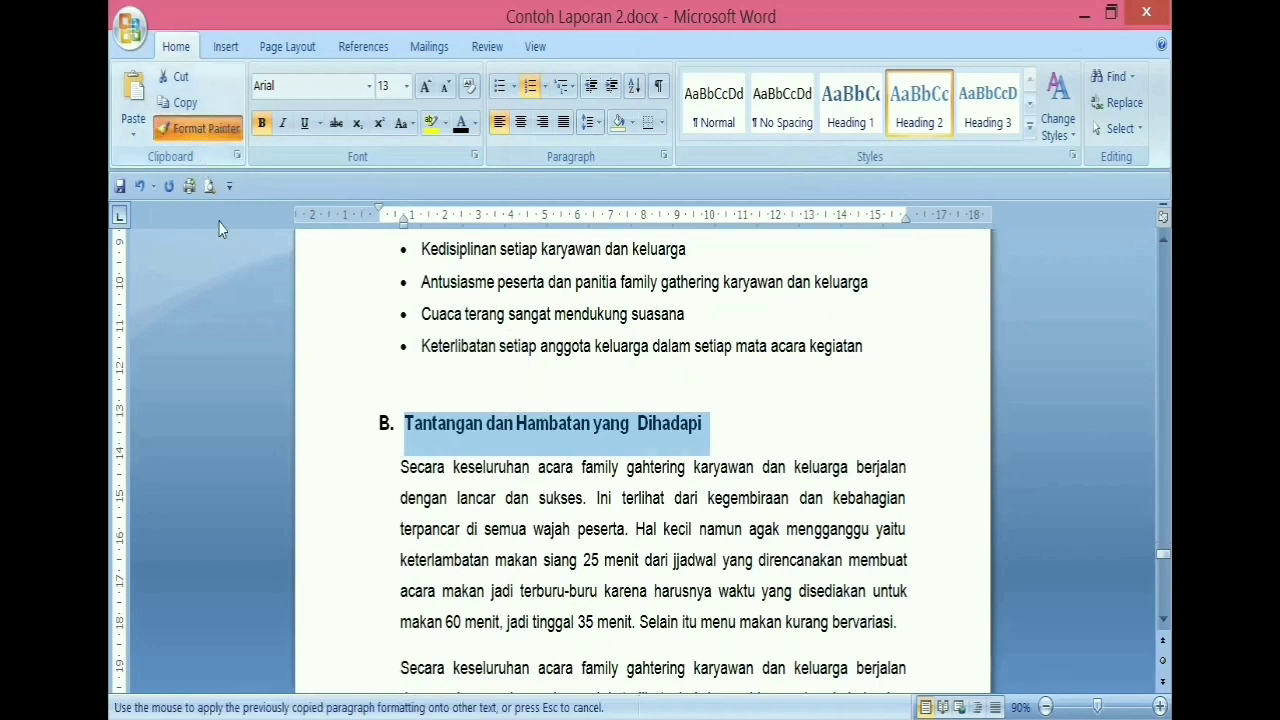
scroll(286, 389, down, 10)
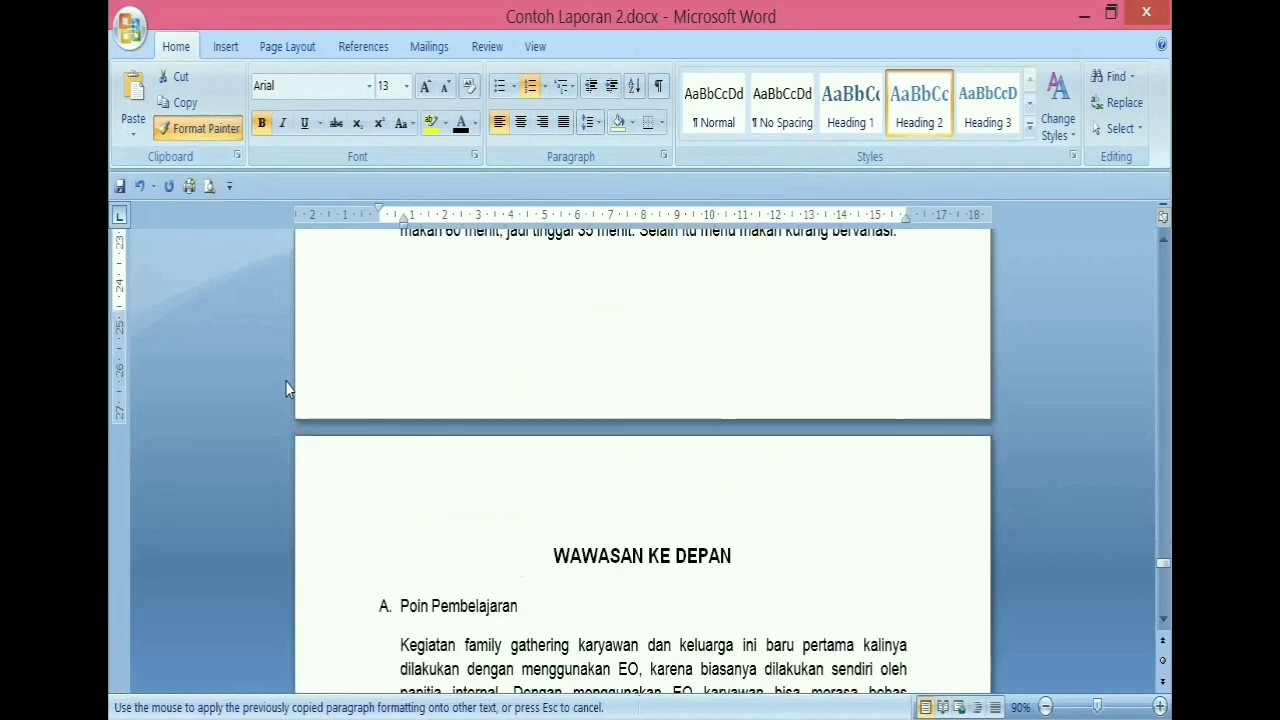
scroll(286, 389, up, 3)
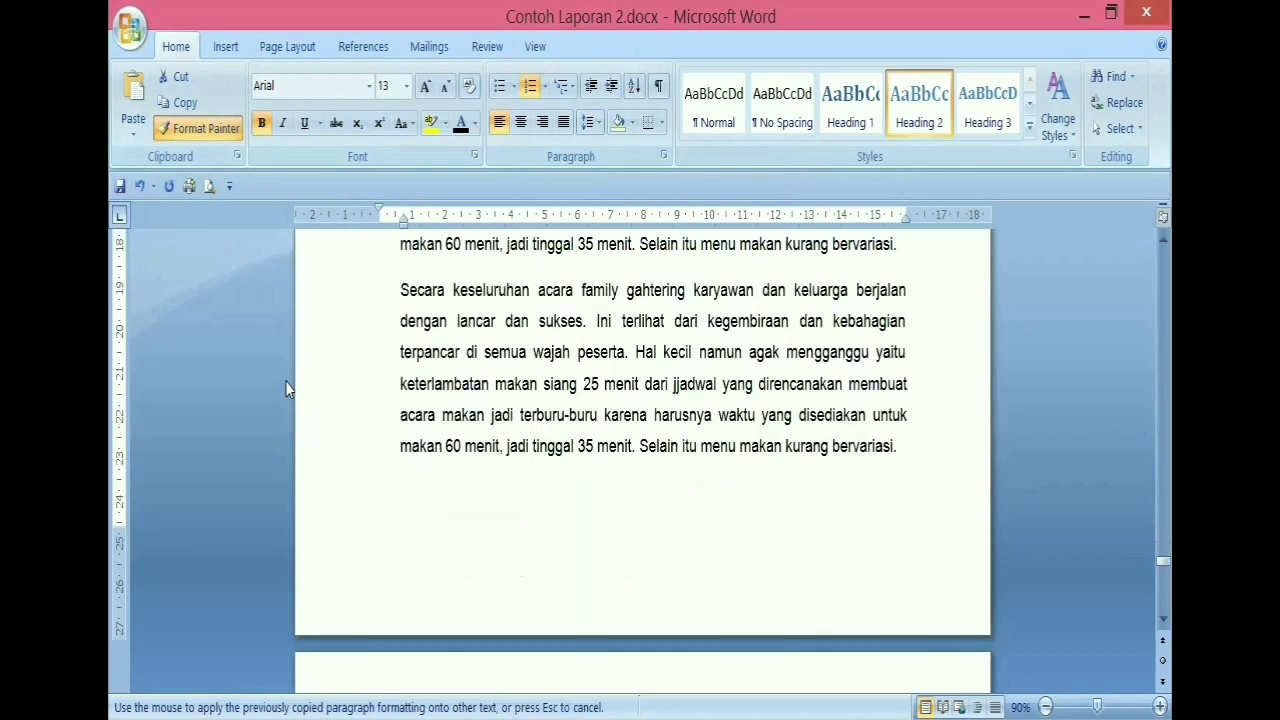
scroll(286, 389, up, 5)
scroll(286, 389, down, 10)
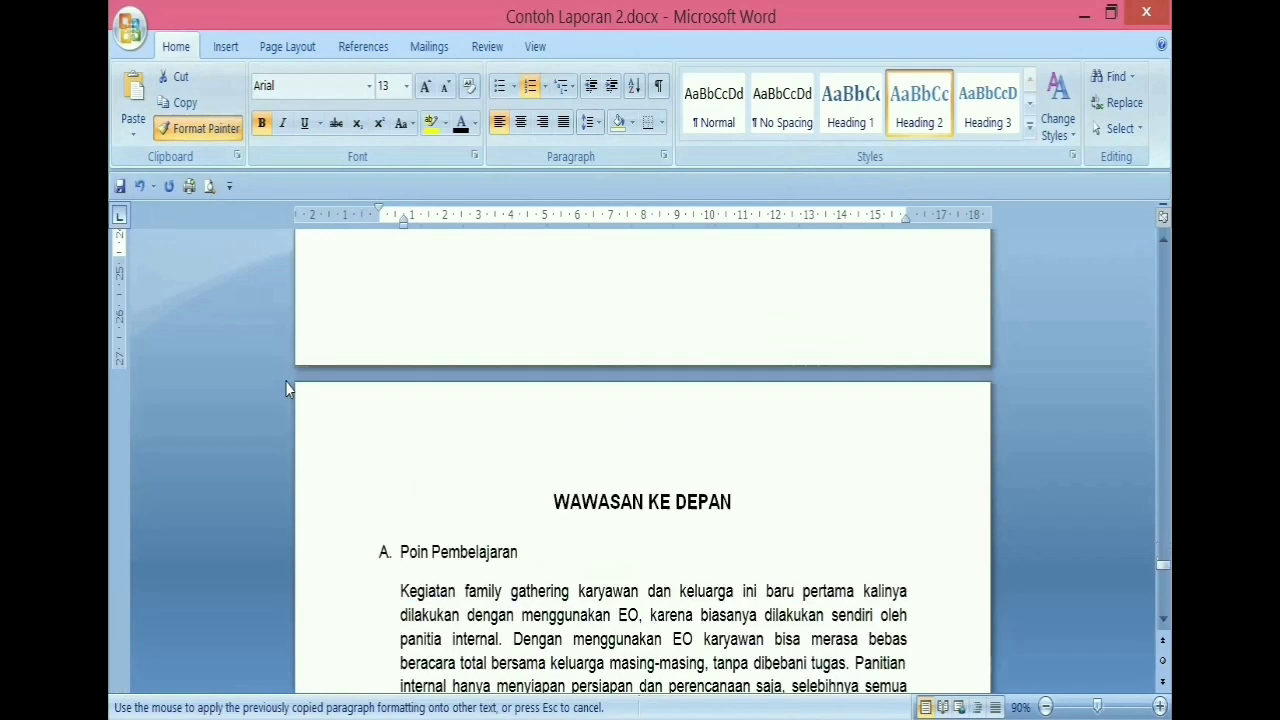
scroll(286, 389, down, 2)
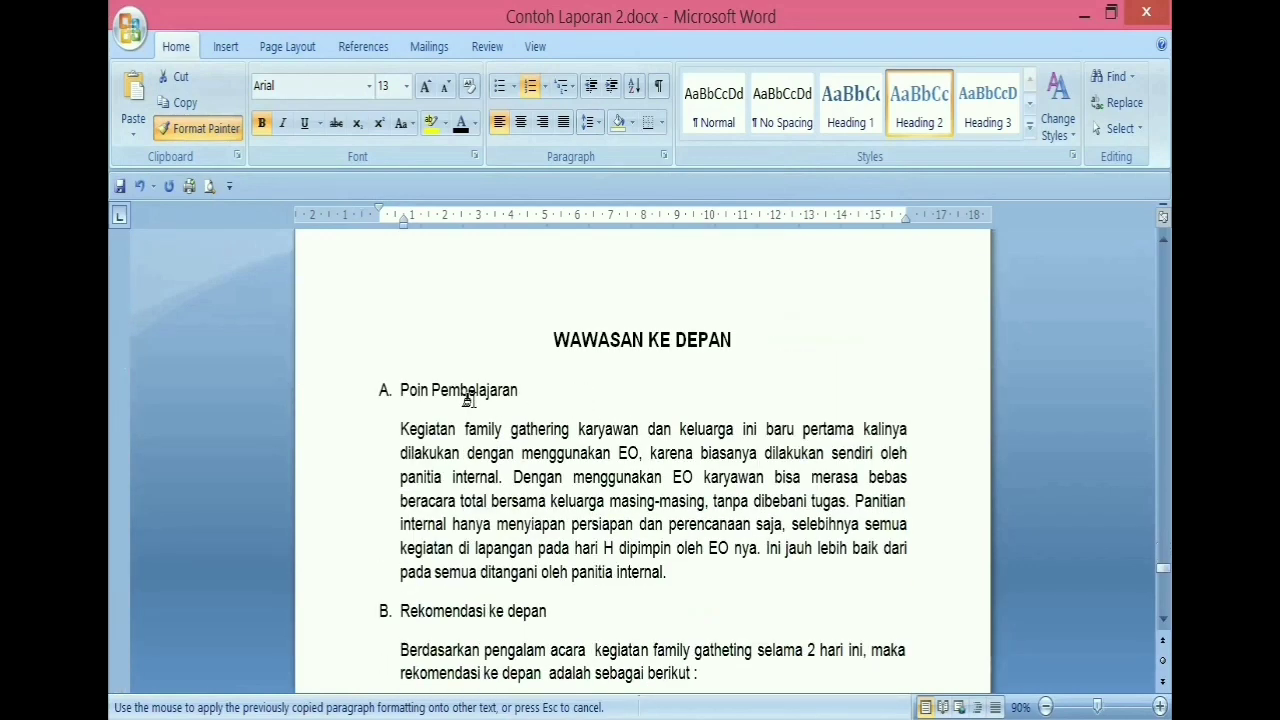
click(544, 380)
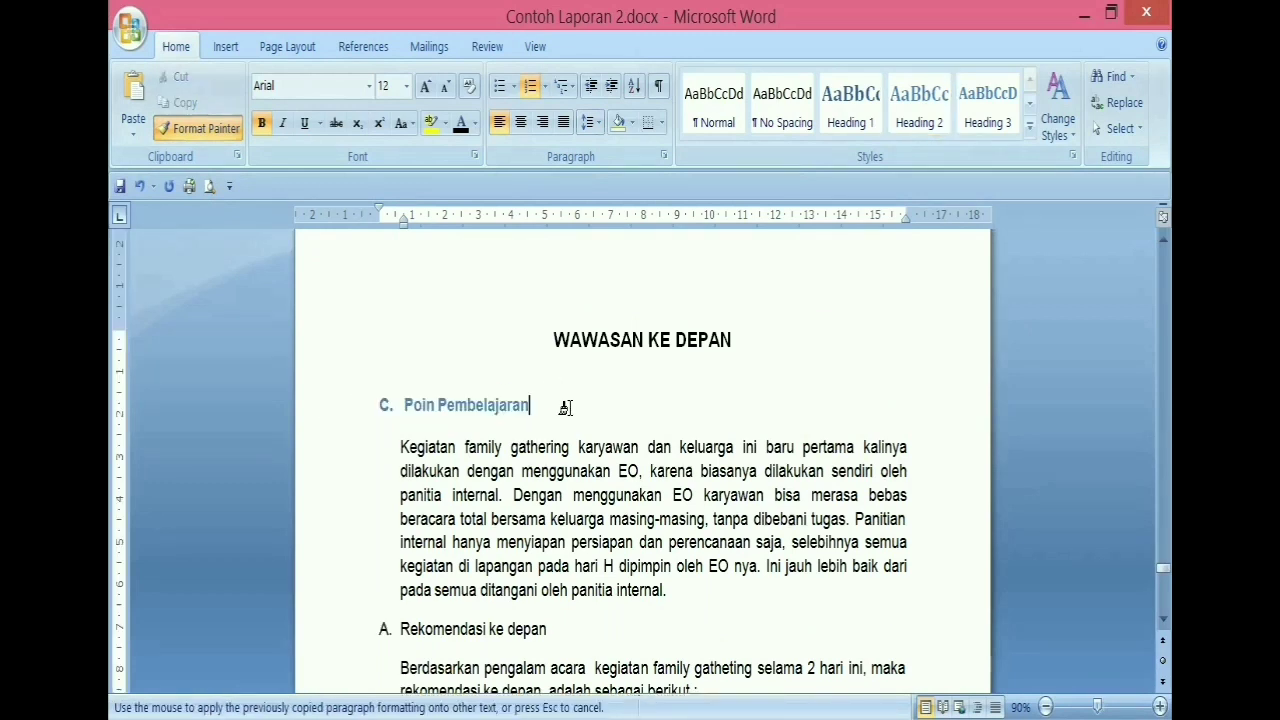
Step: Apply the Heading 2 style in black Arial to the Poin Pembelajaran subheading under WAWASAN KE DEPAN and add space after it
click(334, 416)
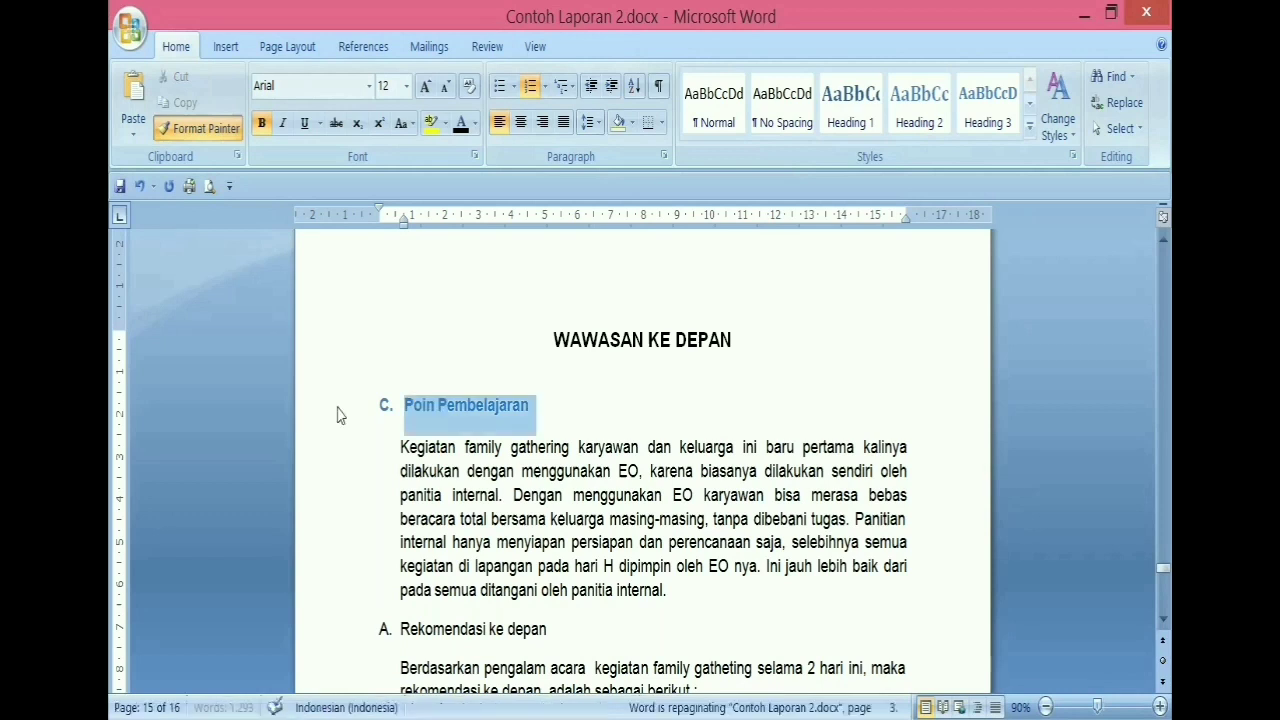
click(928, 113)
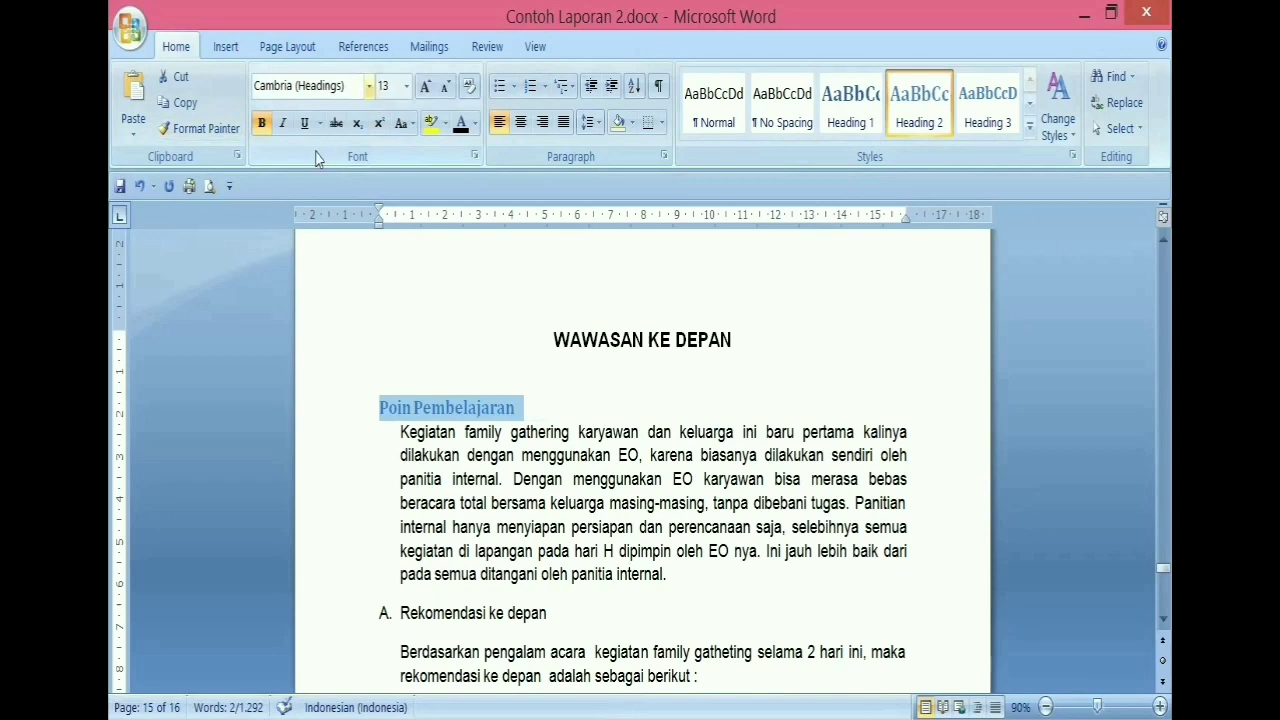
click(370, 87)
click(291, 226)
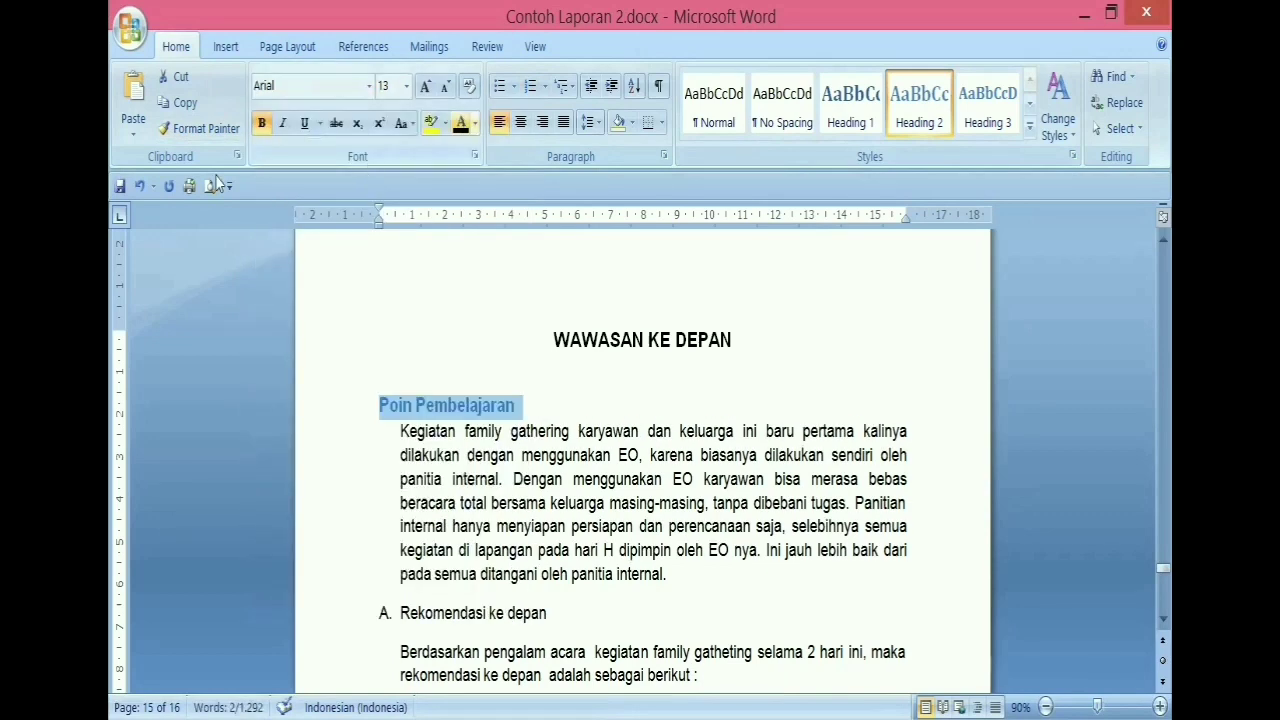
click(462, 124)
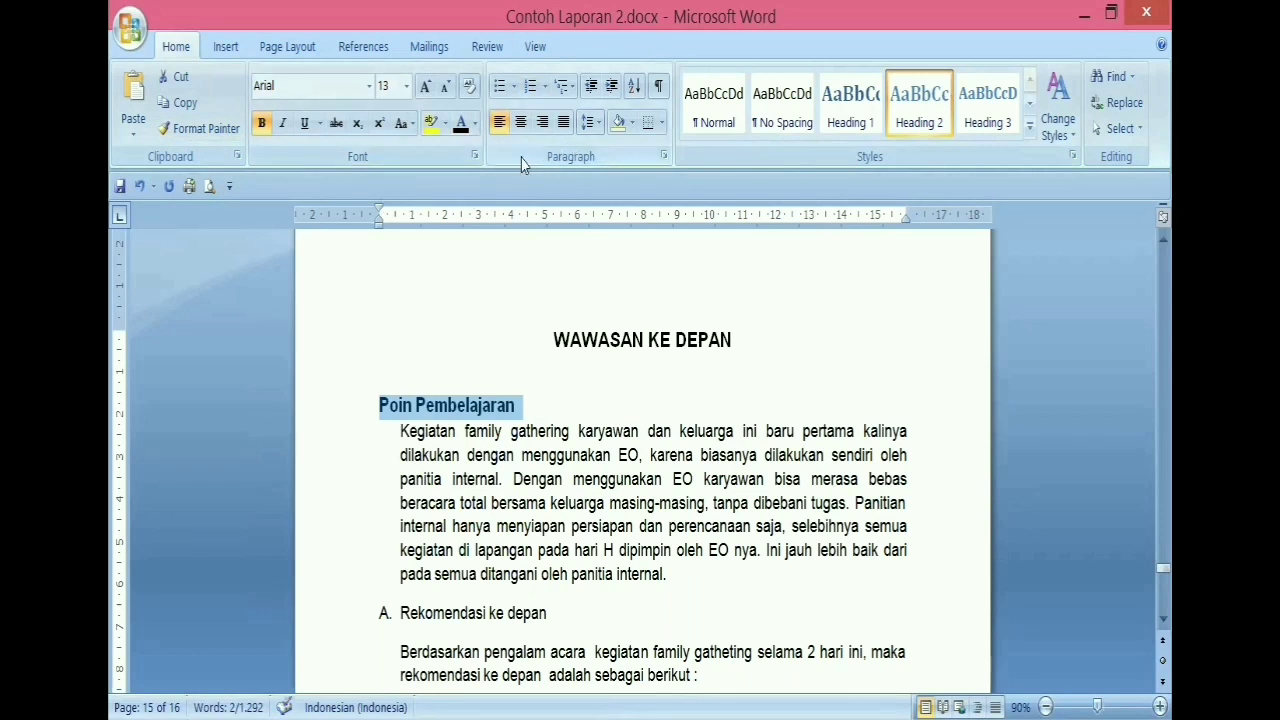
click(599, 123)
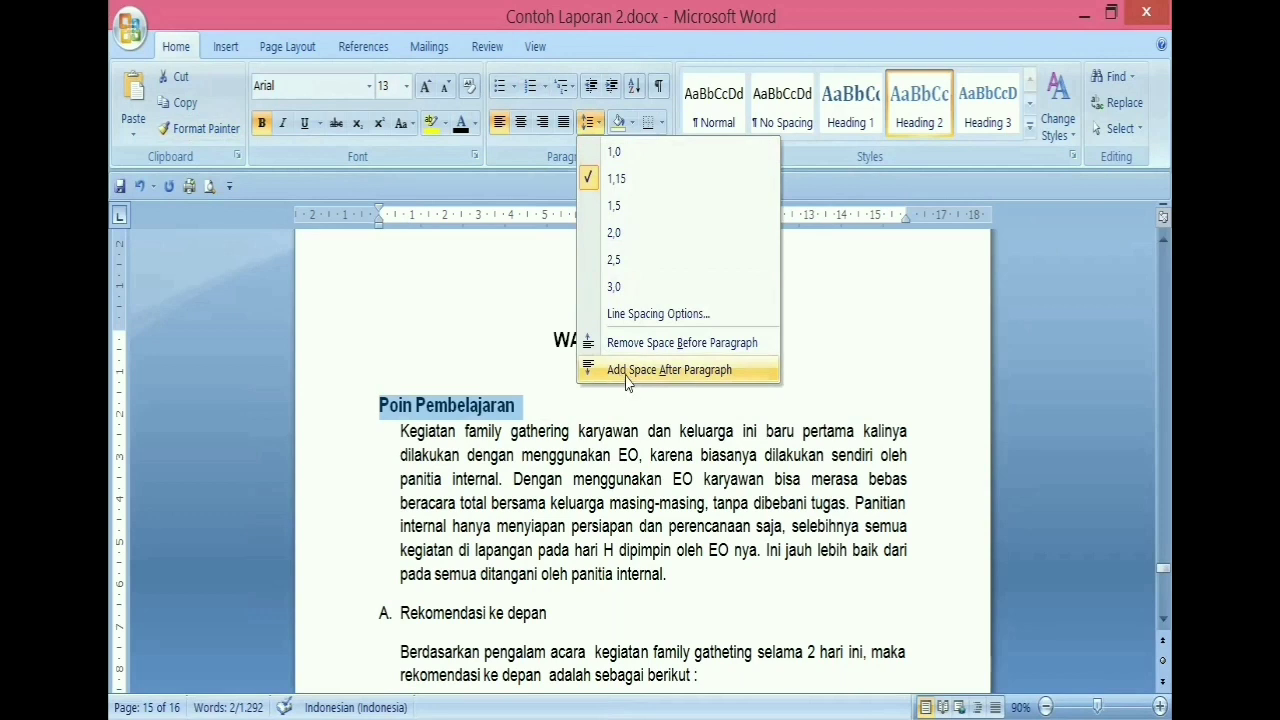
click(669, 370)
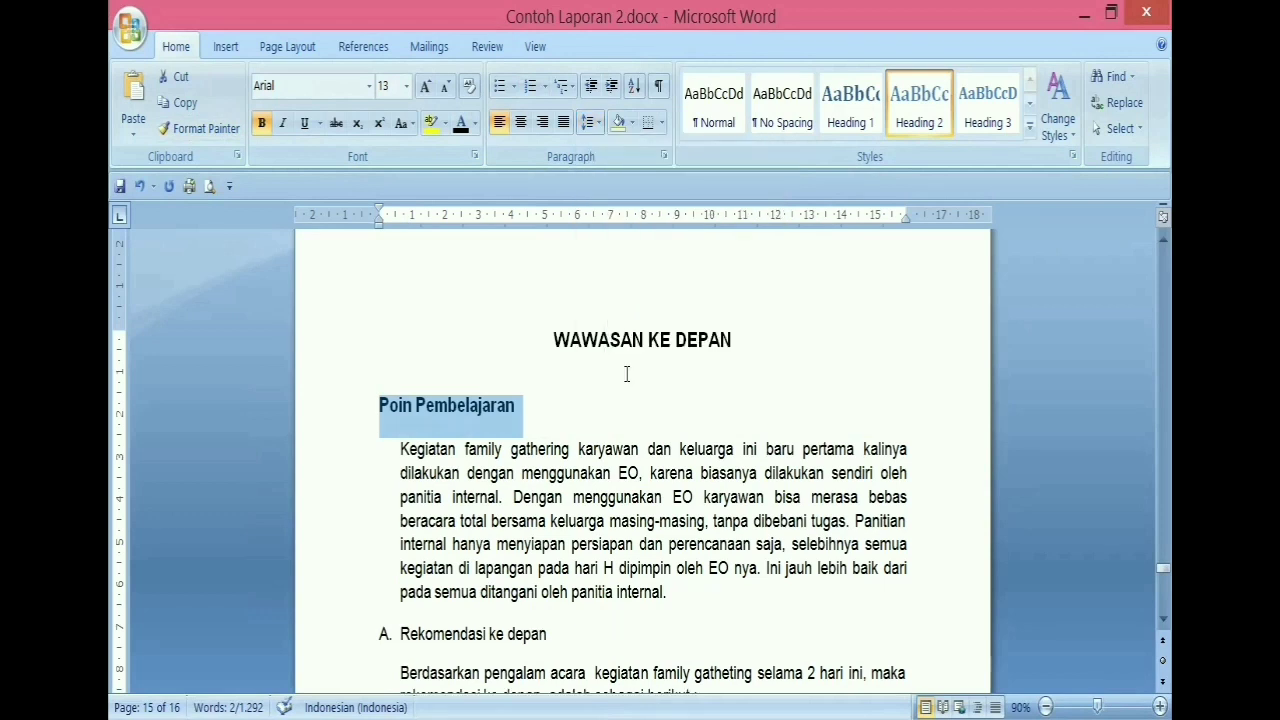
Step: Number the Poin Pembelajaran subheading in the A., B., C. format, starting at the left margin with a hanging indent of about 0.75 cm
click(545, 87)
click(550, 178)
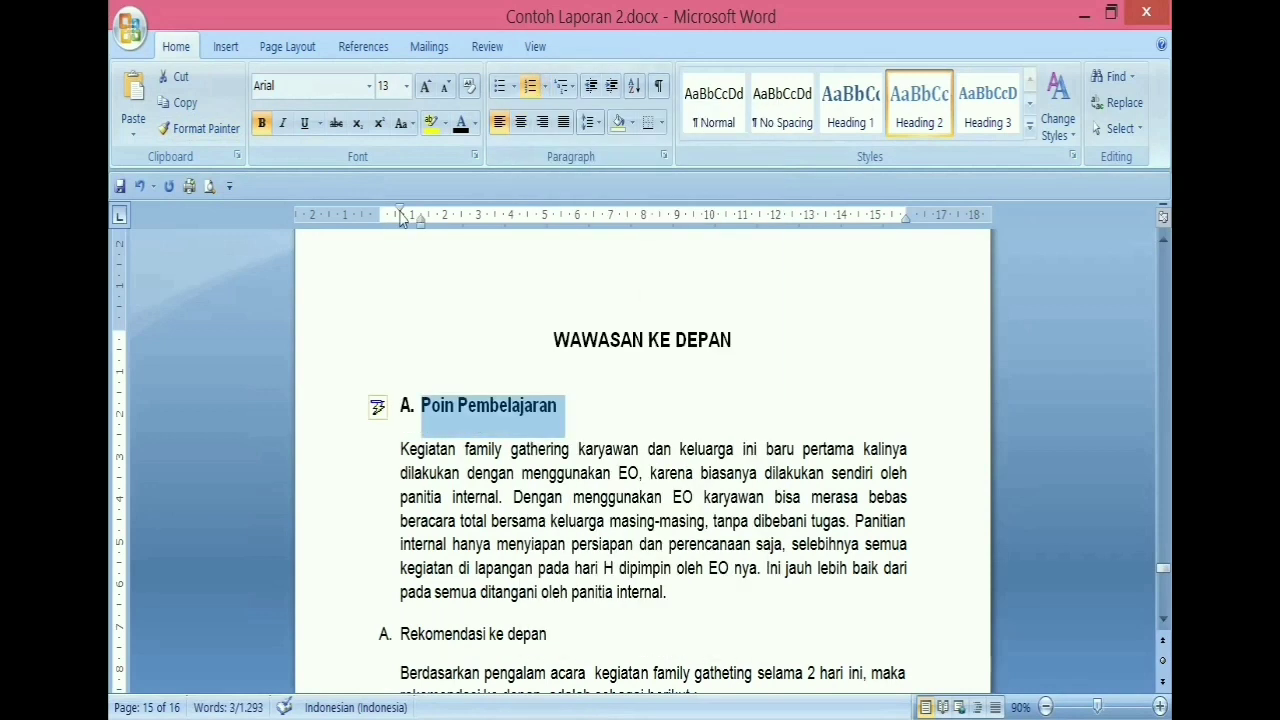
mouse_move(400, 205)
mouse_down()
mouse_move(379, 214)
mouse_move(410, 232)
mouse_move(396, 229)
mouse_move(404, 221)
mouse_up()
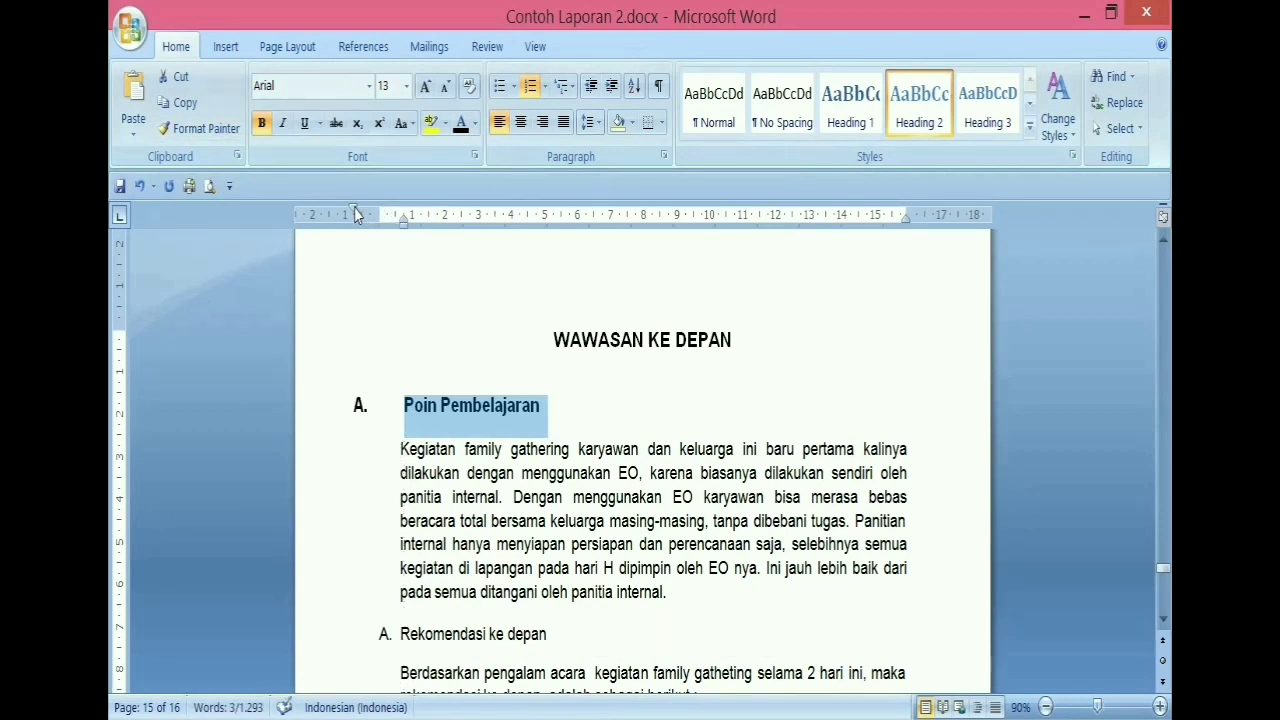
drag(380, 215, 380, 215)
Step: Copy the Poin Pembelajaran subheading's formatting onto the Rekomendasi ke depan subheading
click(208, 127)
scroll(260, 450, down, 2)
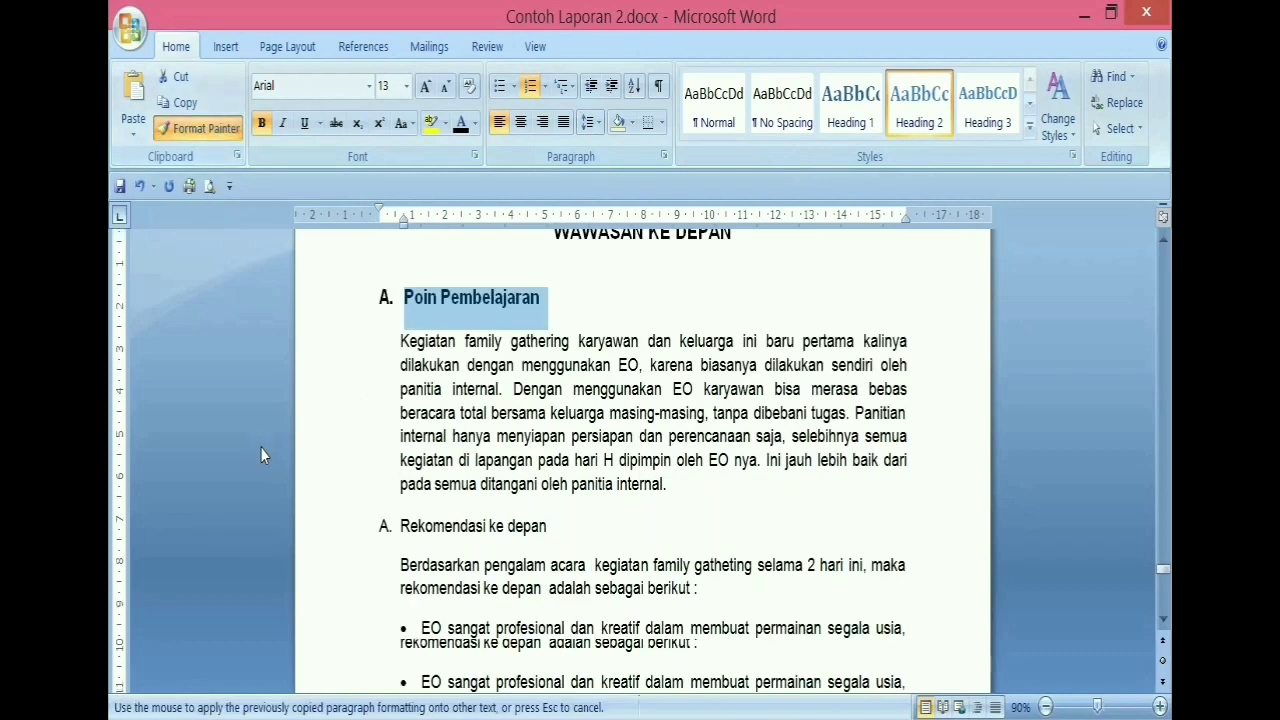
scroll(260, 456, down, 1)
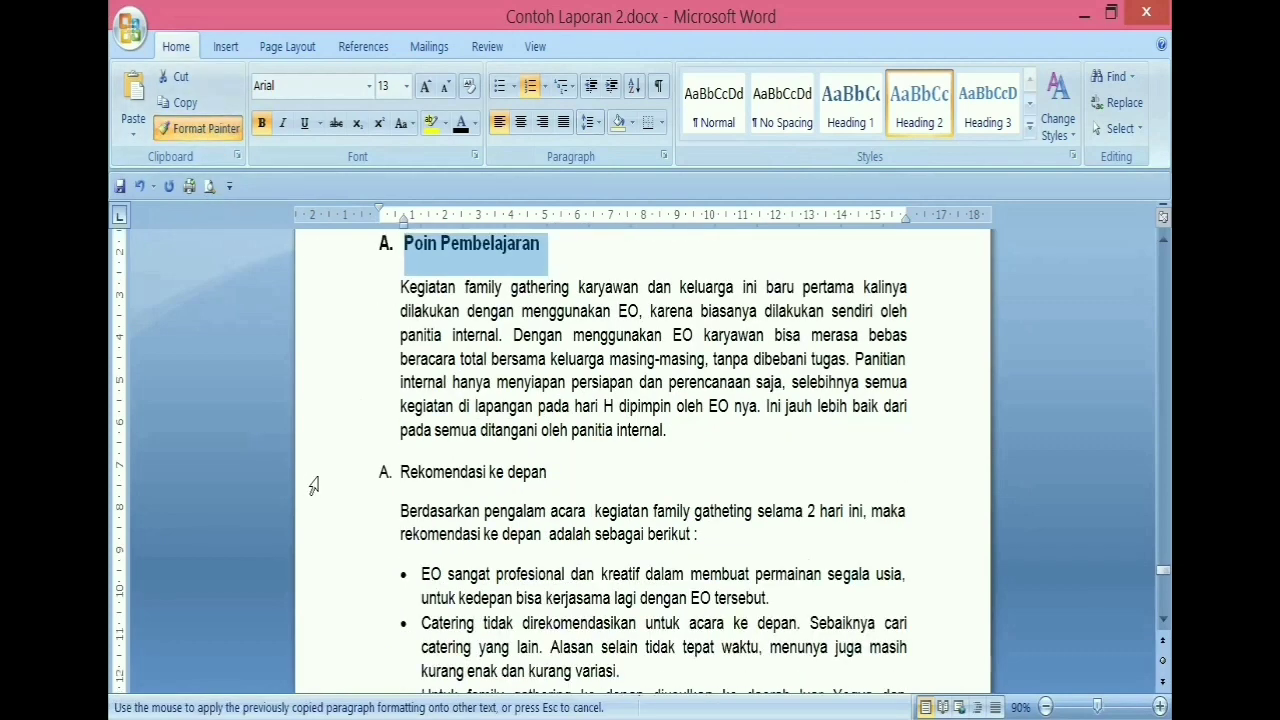
click(314, 480)
Step: Insert an unnumbered blank line between the Foto Kegiatan Perencanaan and Foro Kegiatan Pelaksanaan items under LAMPIRAN
scroll(389, 500, down, 15)
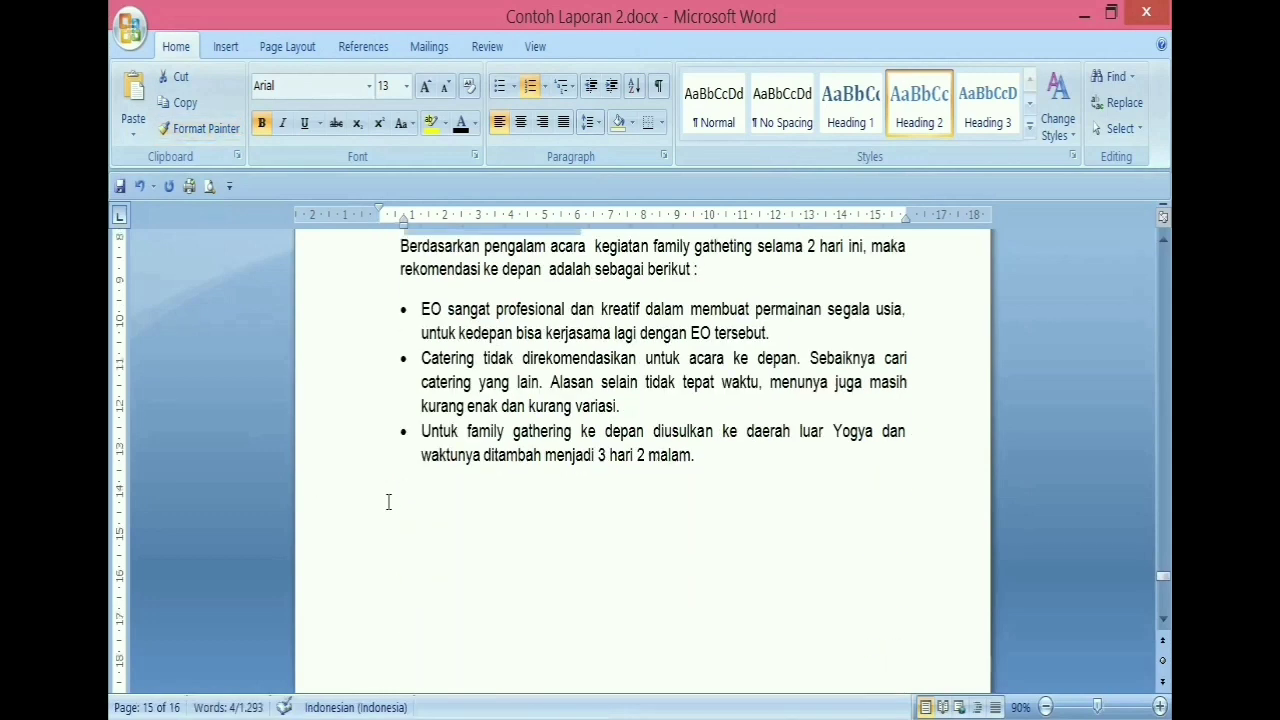
scroll(389, 501, down, 4)
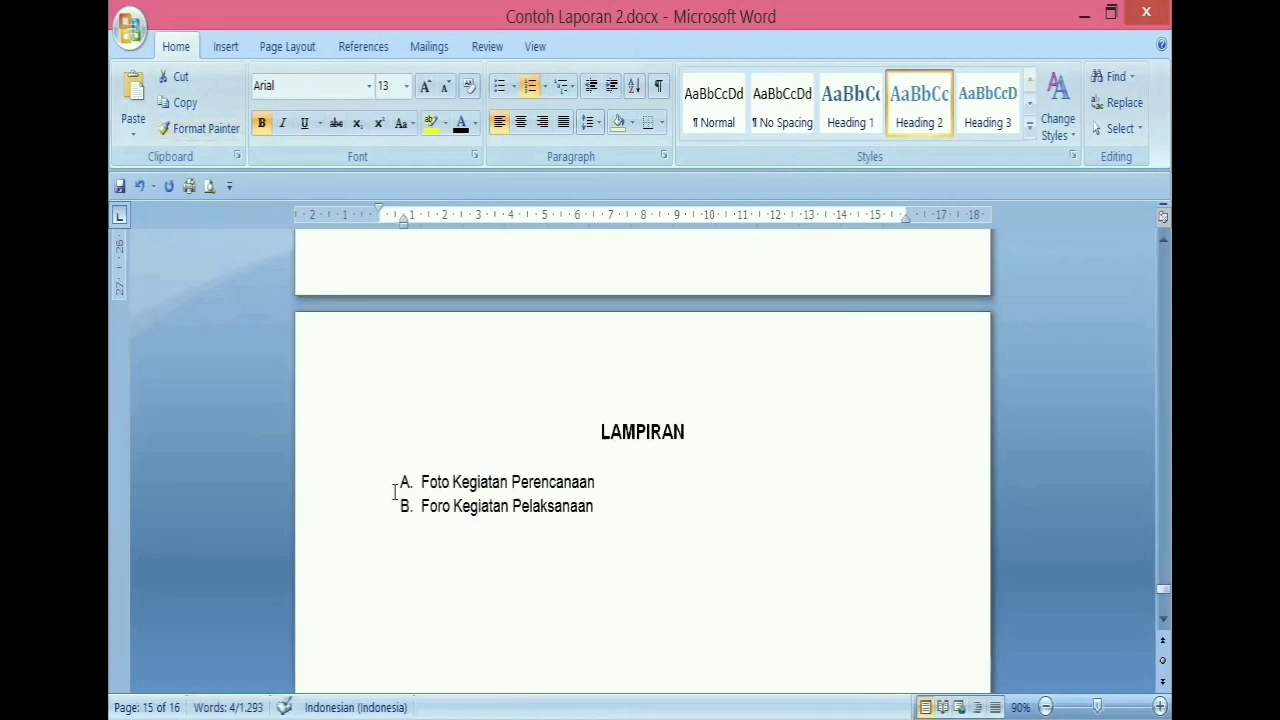
click(627, 463)
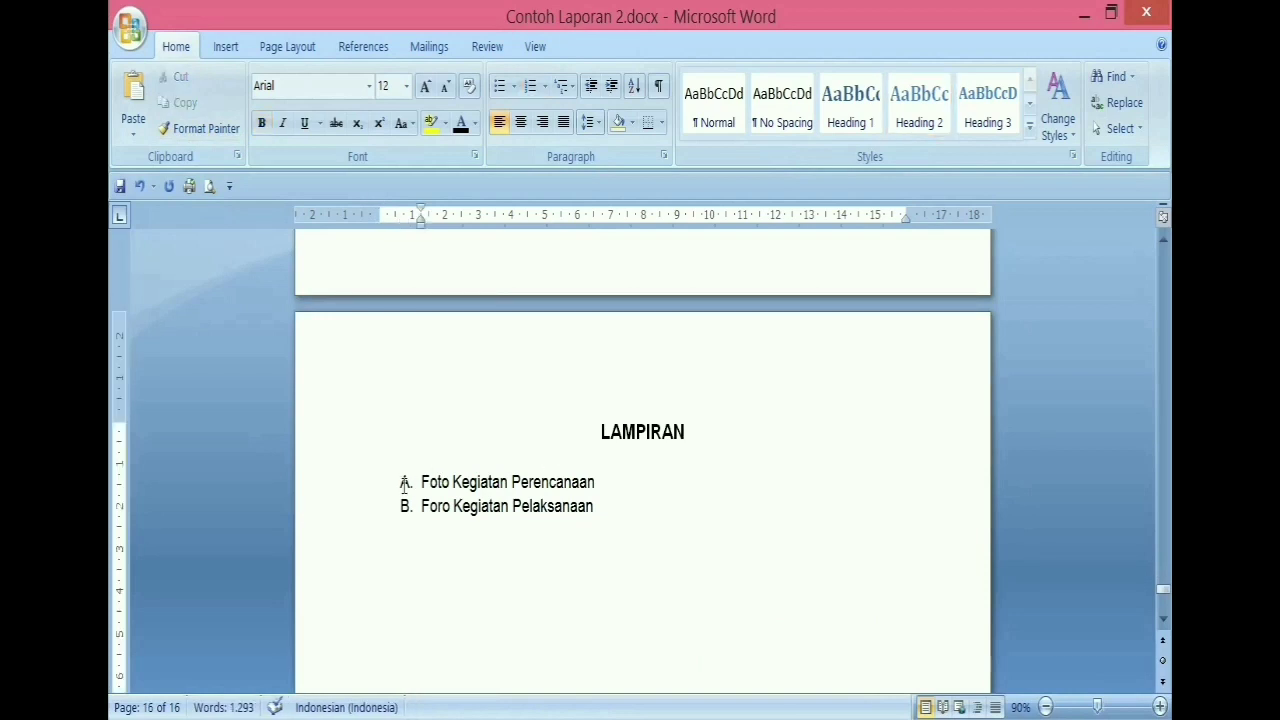
click(625, 494)
key(Return)
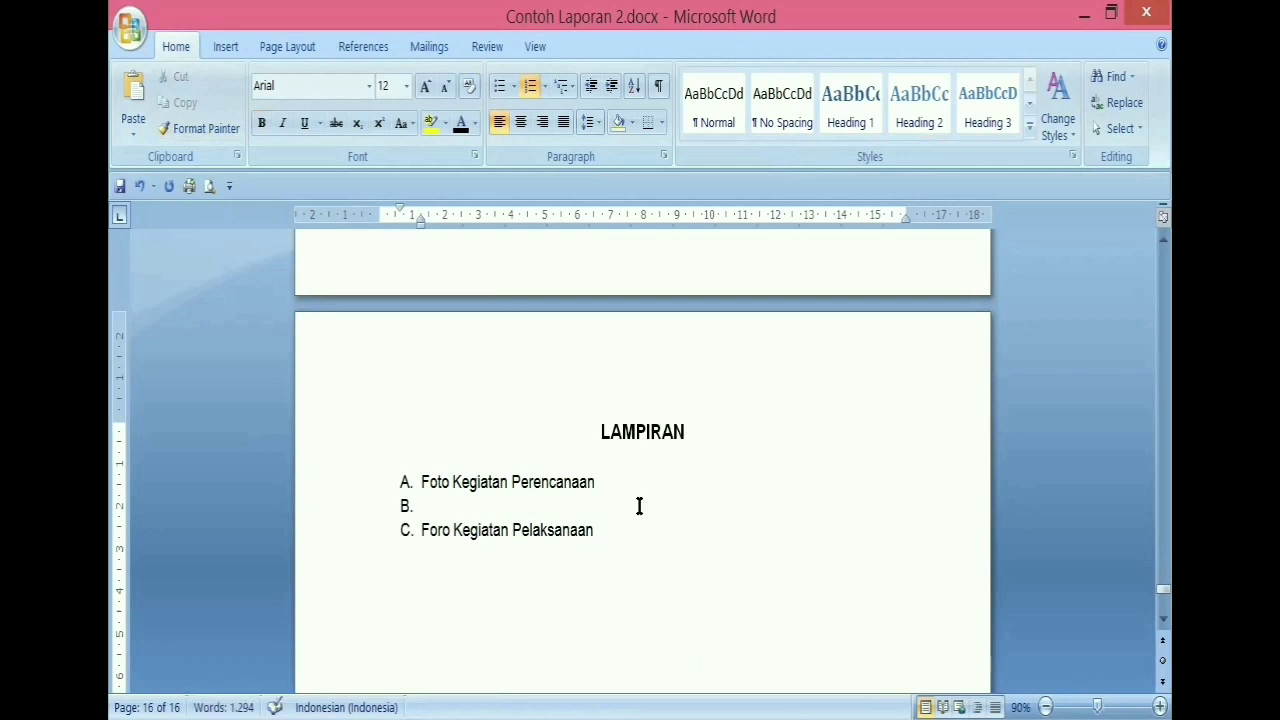
key(BackSpace)
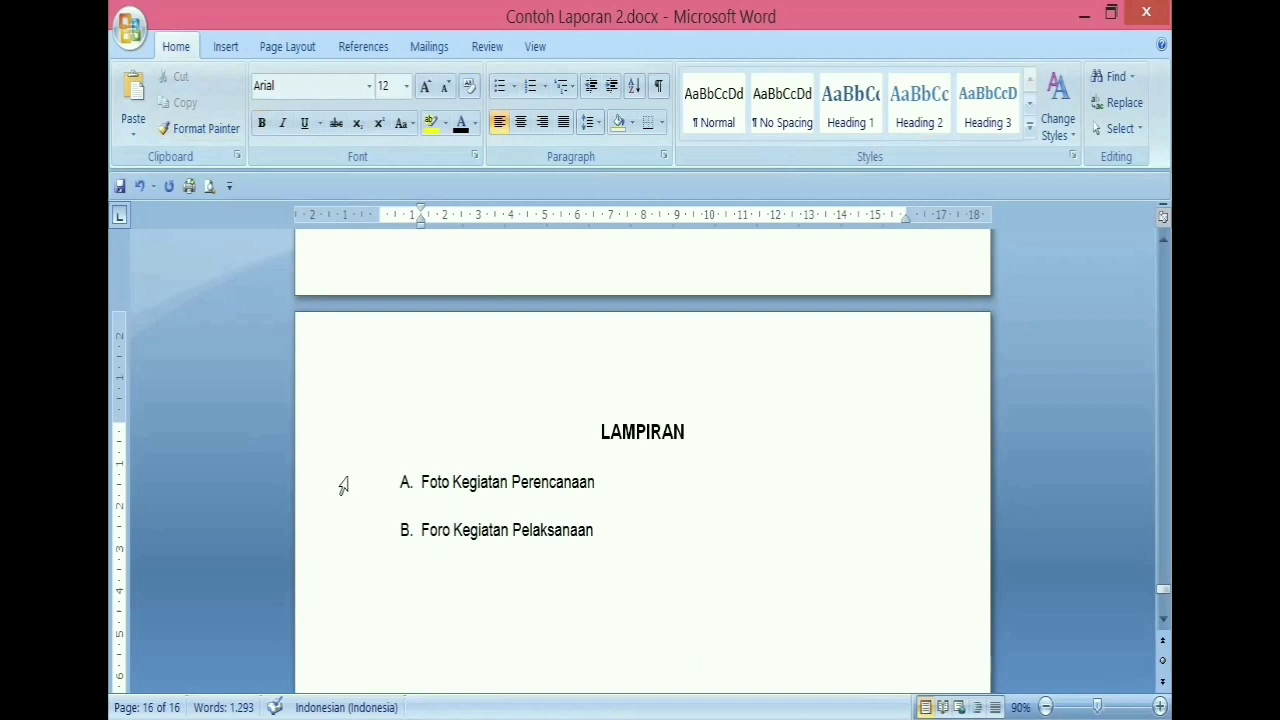
Step: Apply the Heading 2 style in black Arial to the Foto Kegiatan Perencanaan item under LAMPIRAN
click(343, 486)
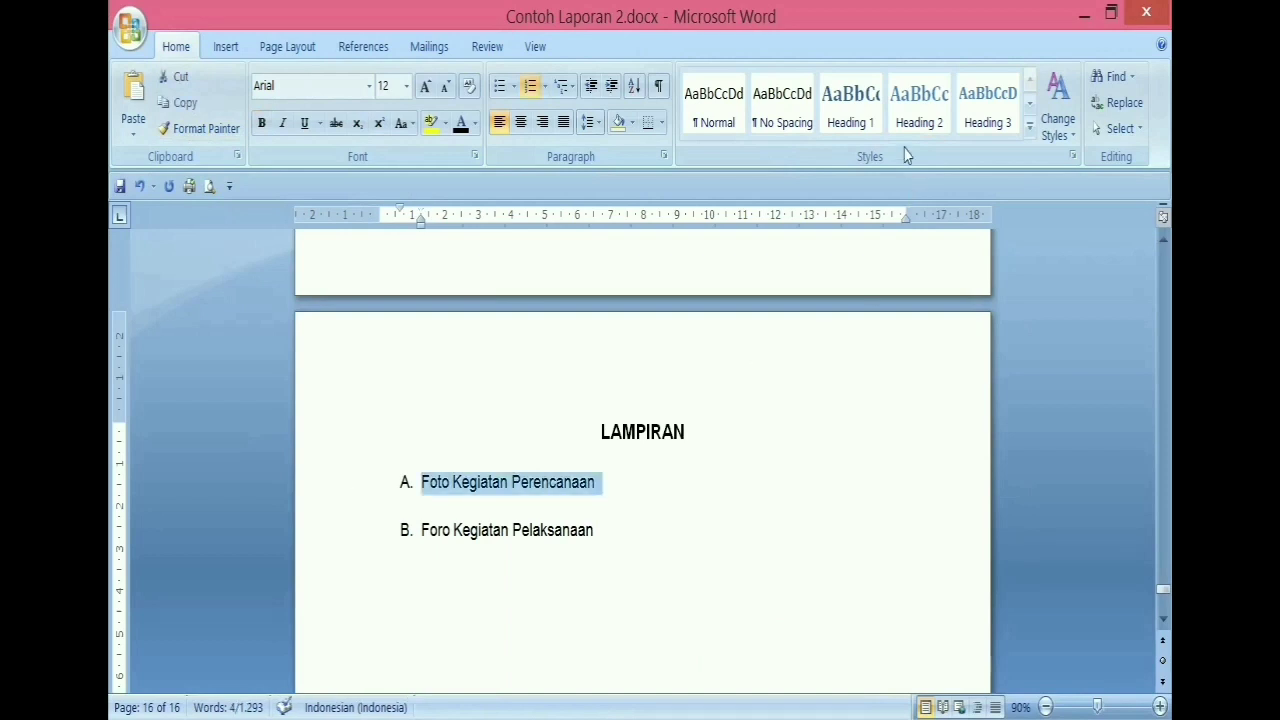
click(919, 100)
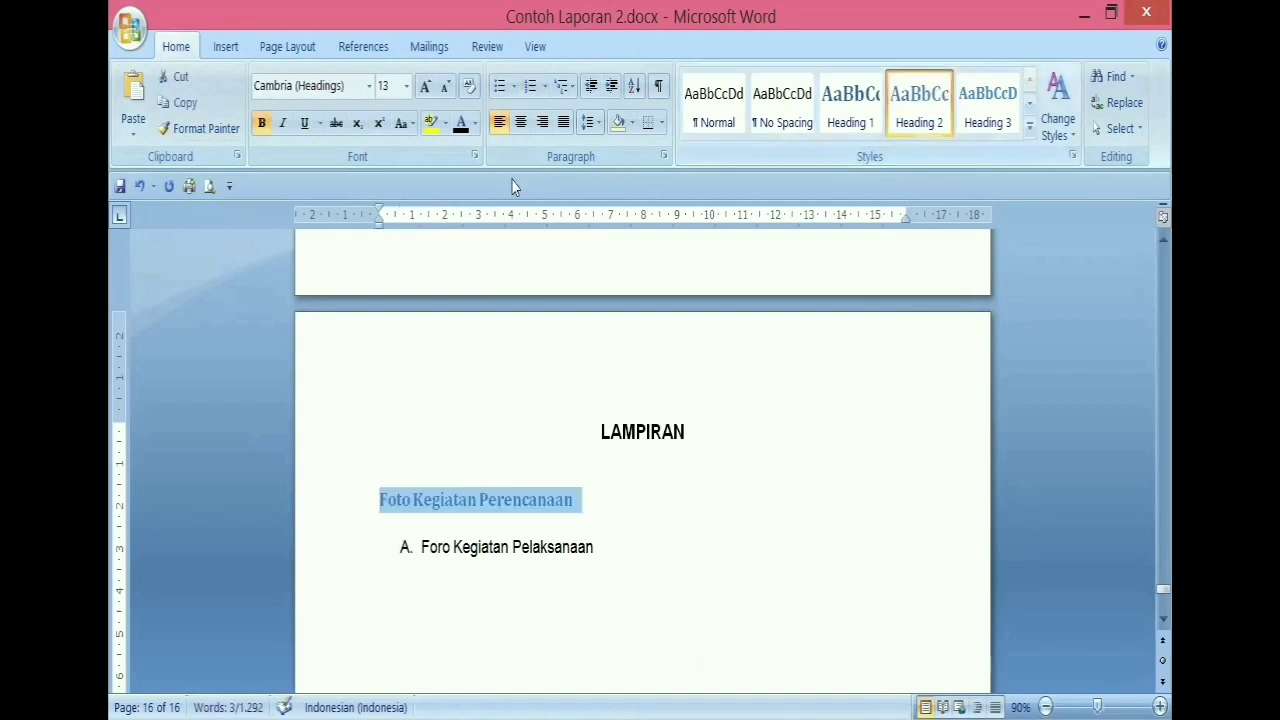
click(369, 87)
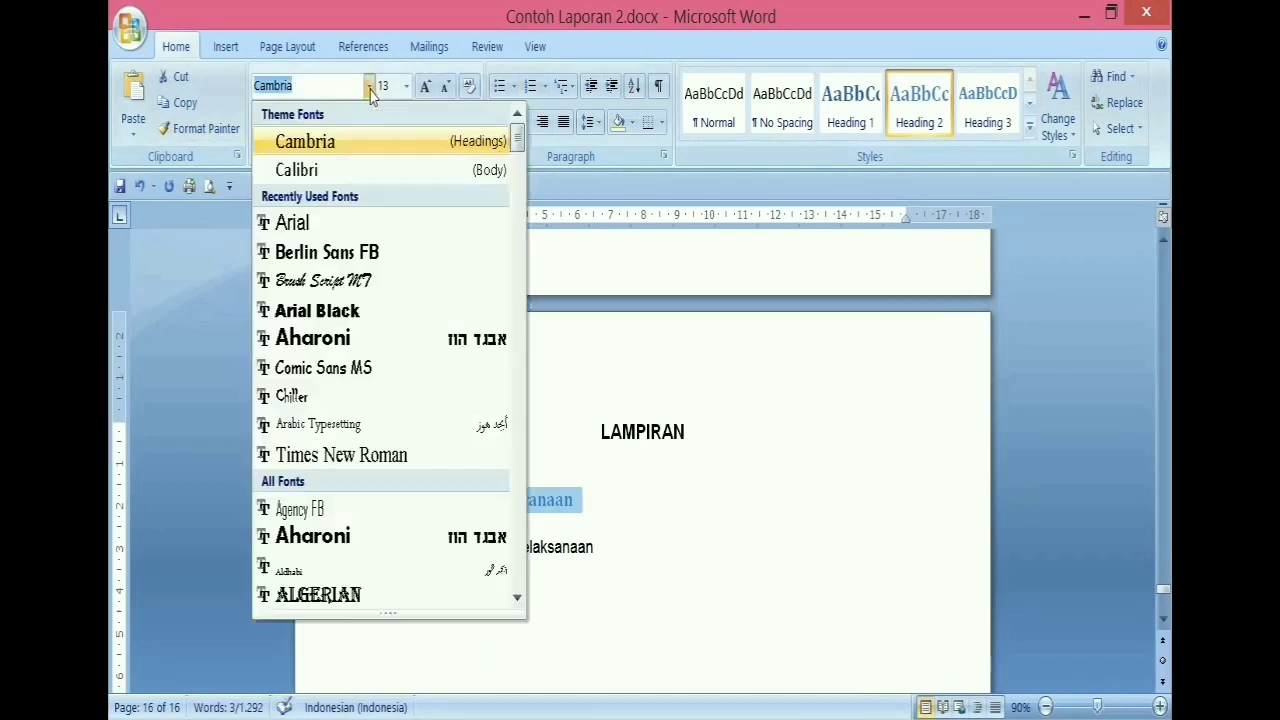
click(292, 223)
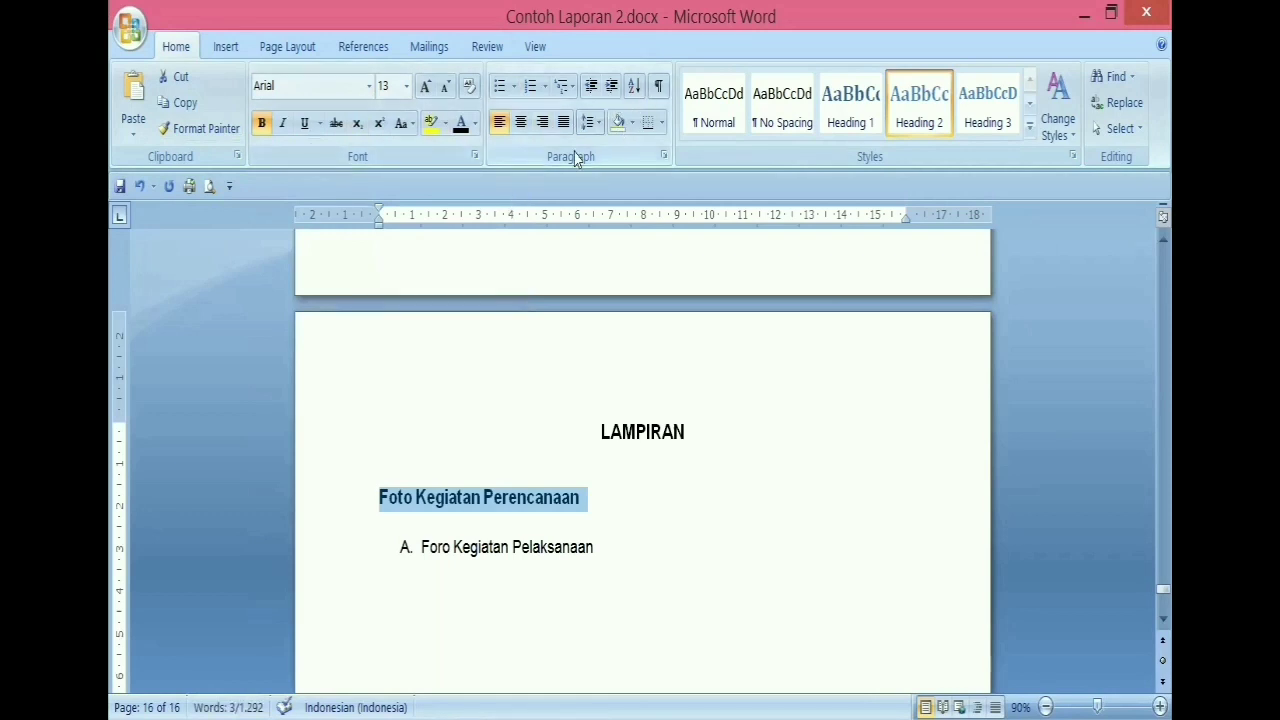
Step: Number the Foto Kegiatan Perencanaan subheading in the A., B., C. format, starting at the left margin with a hanging indent of about 0.75 cm
click(545, 88)
click(534, 195)
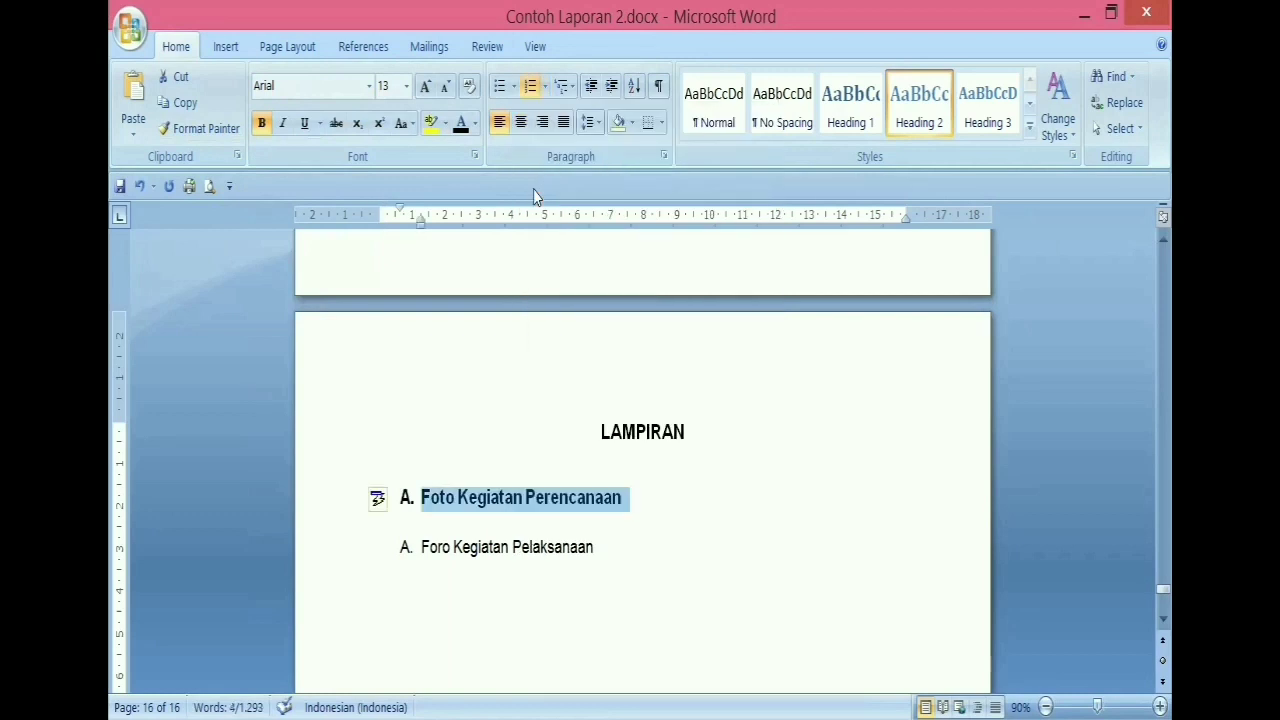
mouse_move(402, 217)
mouse_down()
mouse_move(381, 220)
mouse_move(414, 223)
mouse_move(379, 214)
mouse_up()
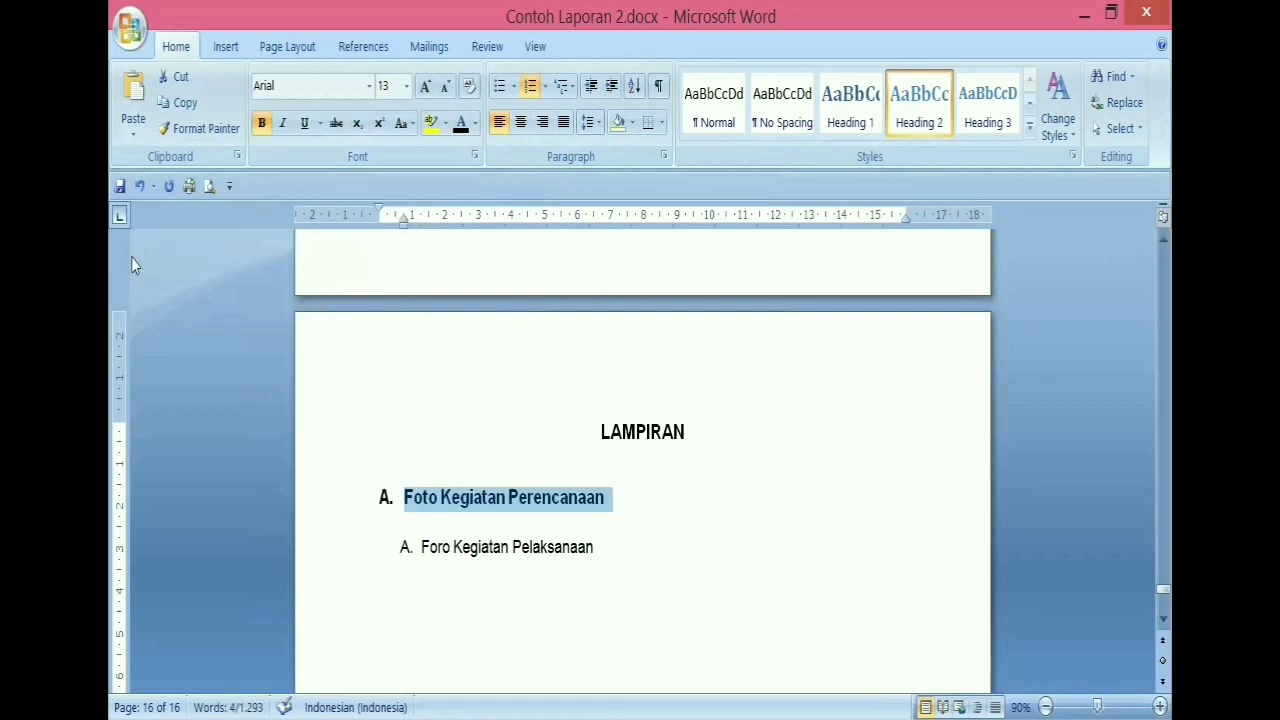
Step: Copy the Foto Kegiatan Perencanaan formatting onto Foro Kegiatan Pelaksanaan and add four more blank lines between the two subheadings
click(197, 133)
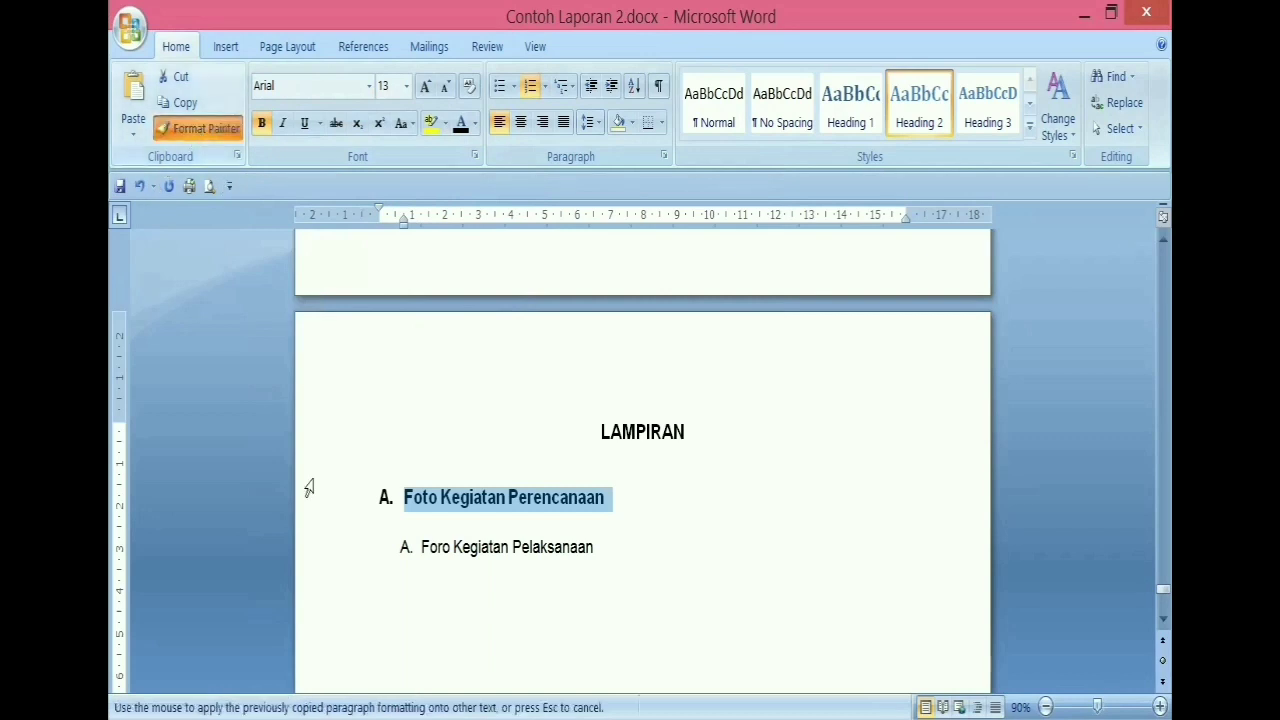
mouse_move(332, 560)
mouse_down()
mouse_move(334, 546)
mouse_move(477, 531)
mouse_up()
click(583, 523)
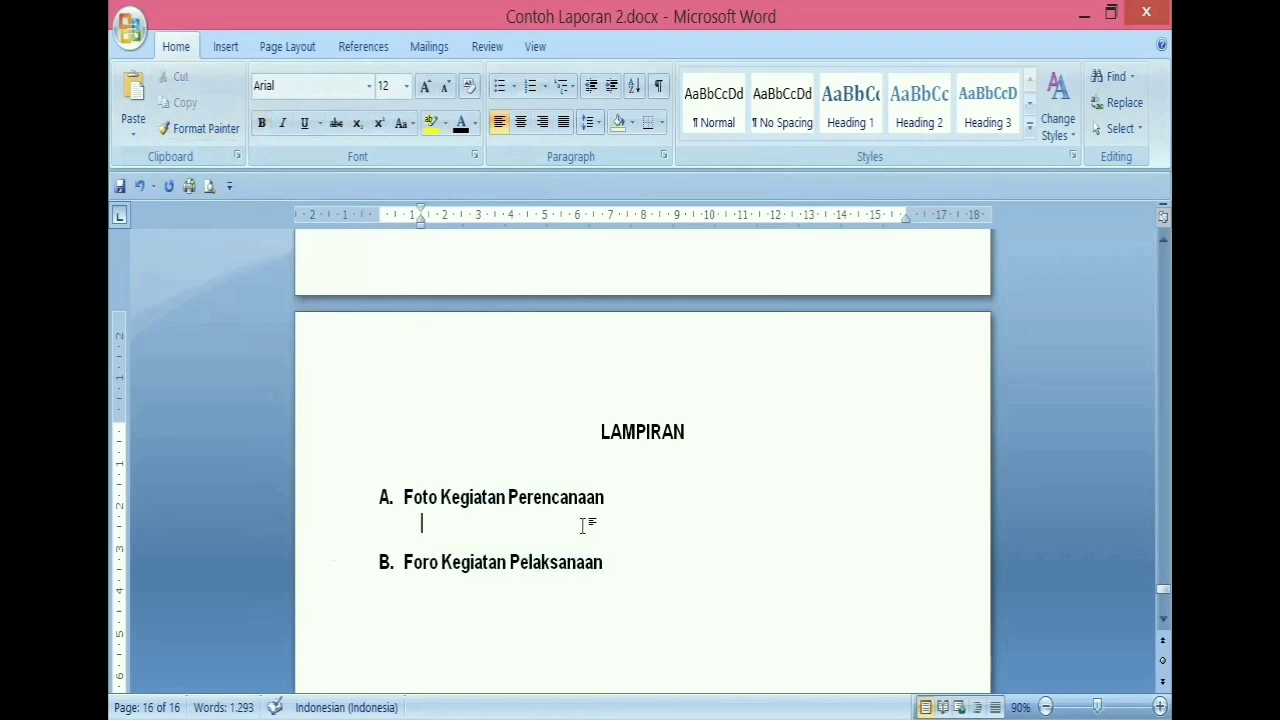
key(Return)
key(Return)
key(Return)
key(Return)
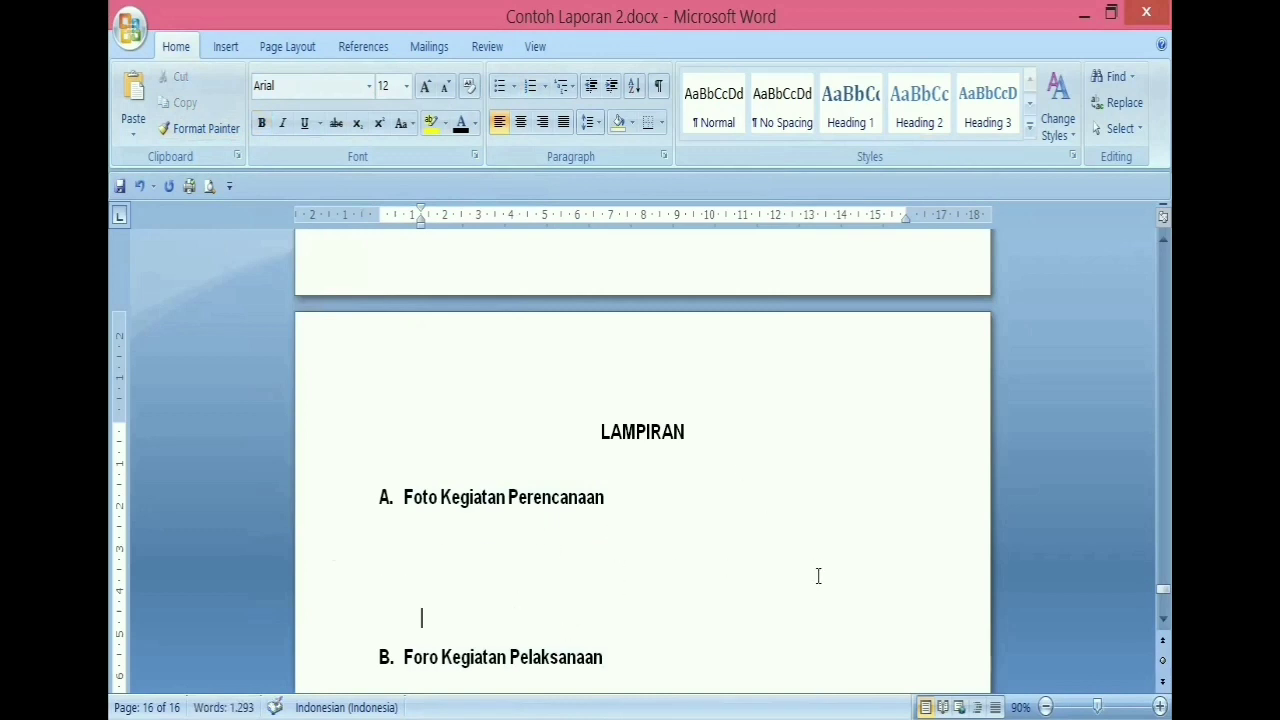
Step: Insert the Automatic Table 1 table of contents below the DAFTAR ISI title and clear its built-in Contents title
scroll(651, 592, down, 7)
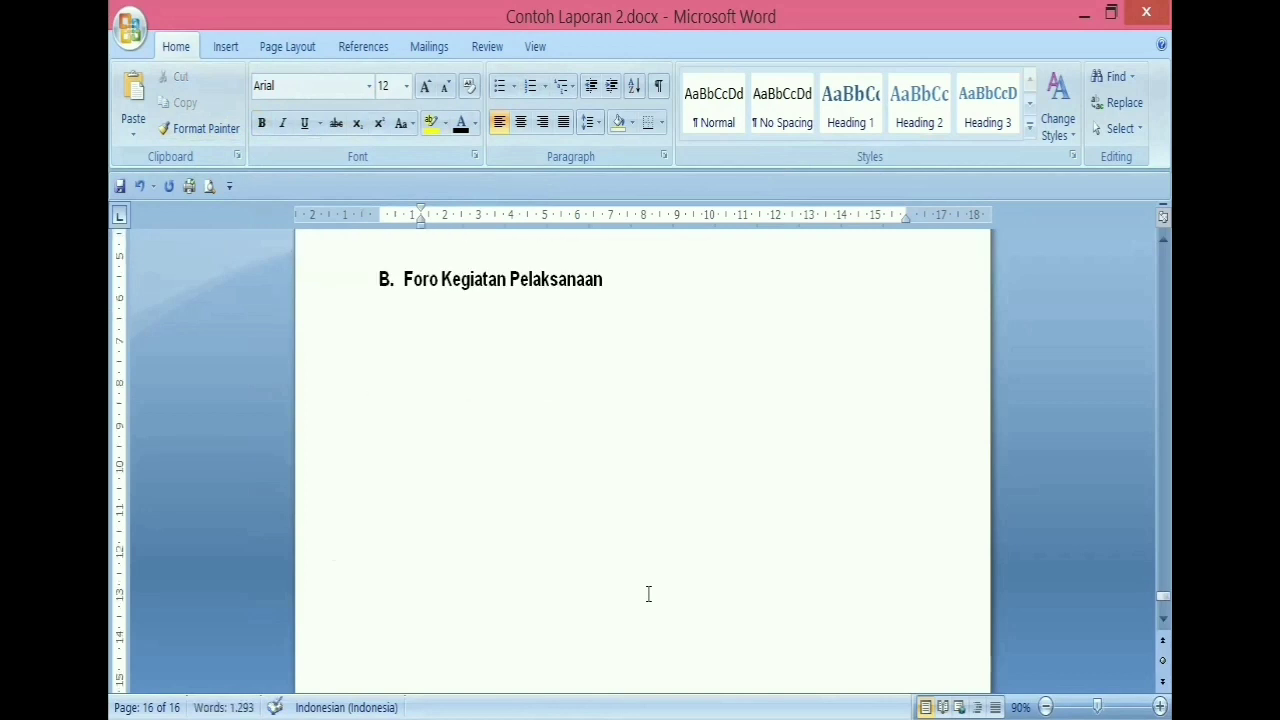
scroll(650, 592, up, 1)
scroll(650, 592, up, 3)
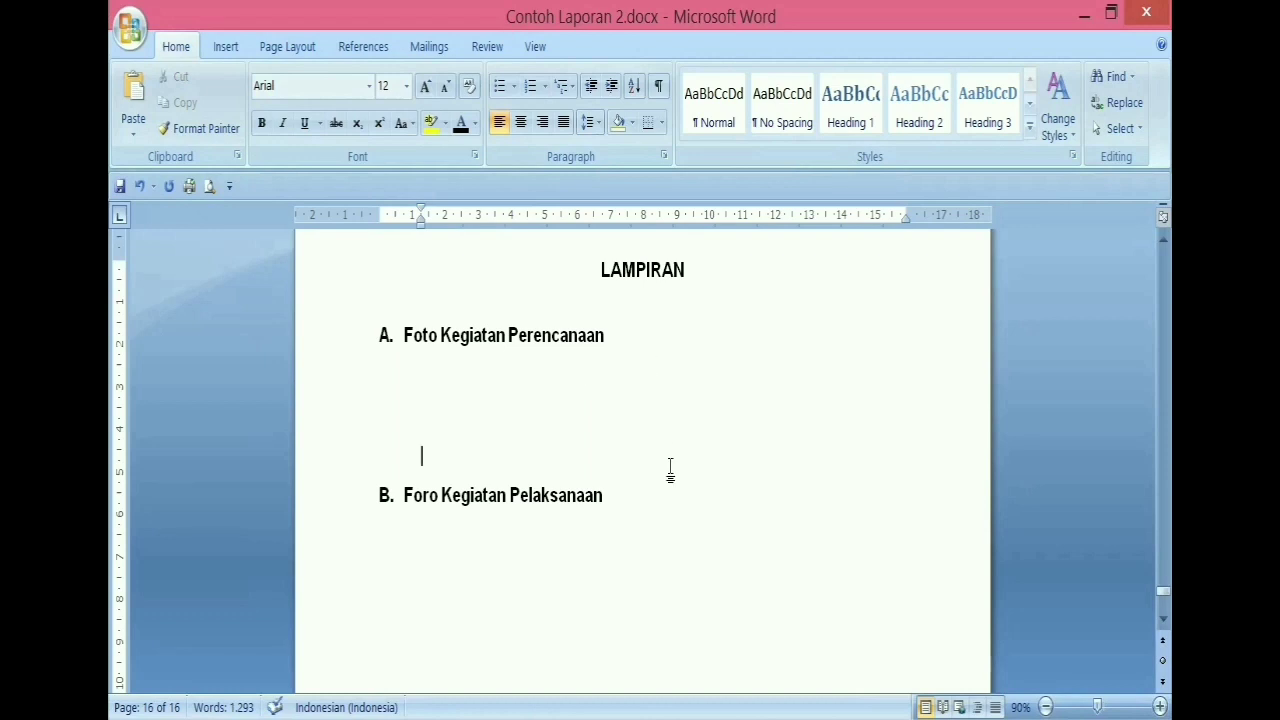
scroll(670, 470, up, 3)
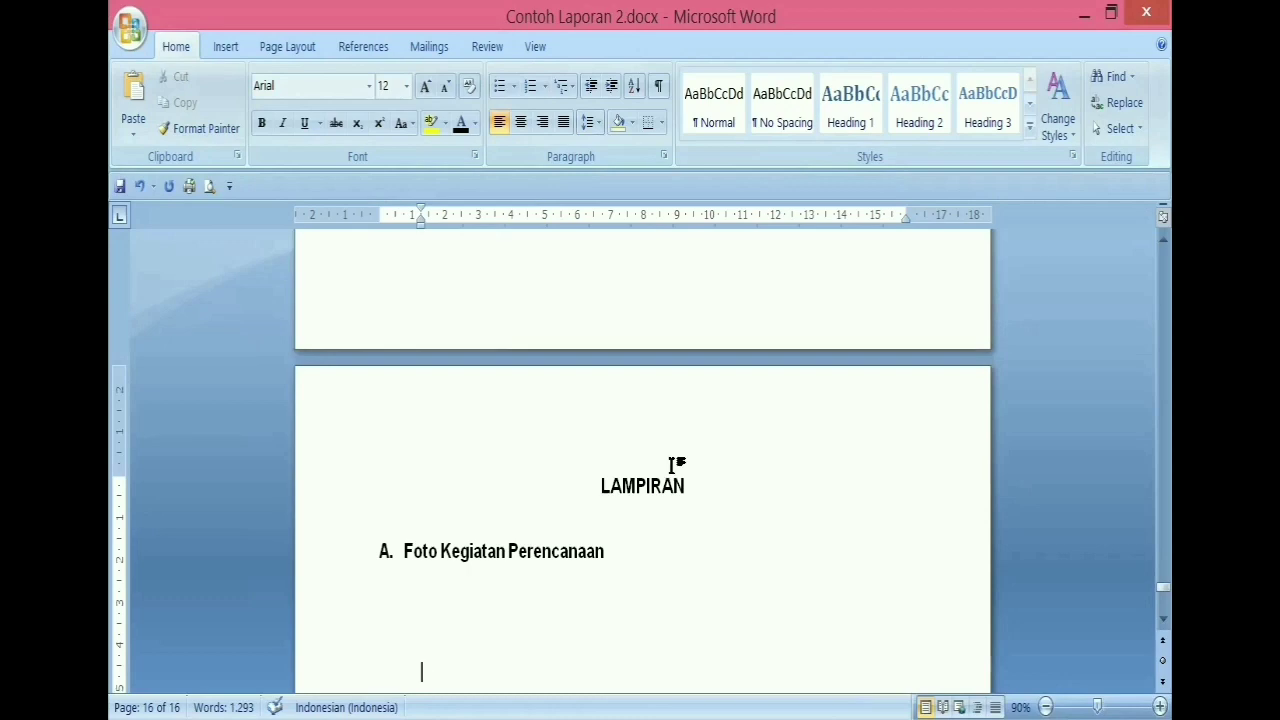
scroll(690, 455, up, 15)
scroll(690, 458, up, 10)
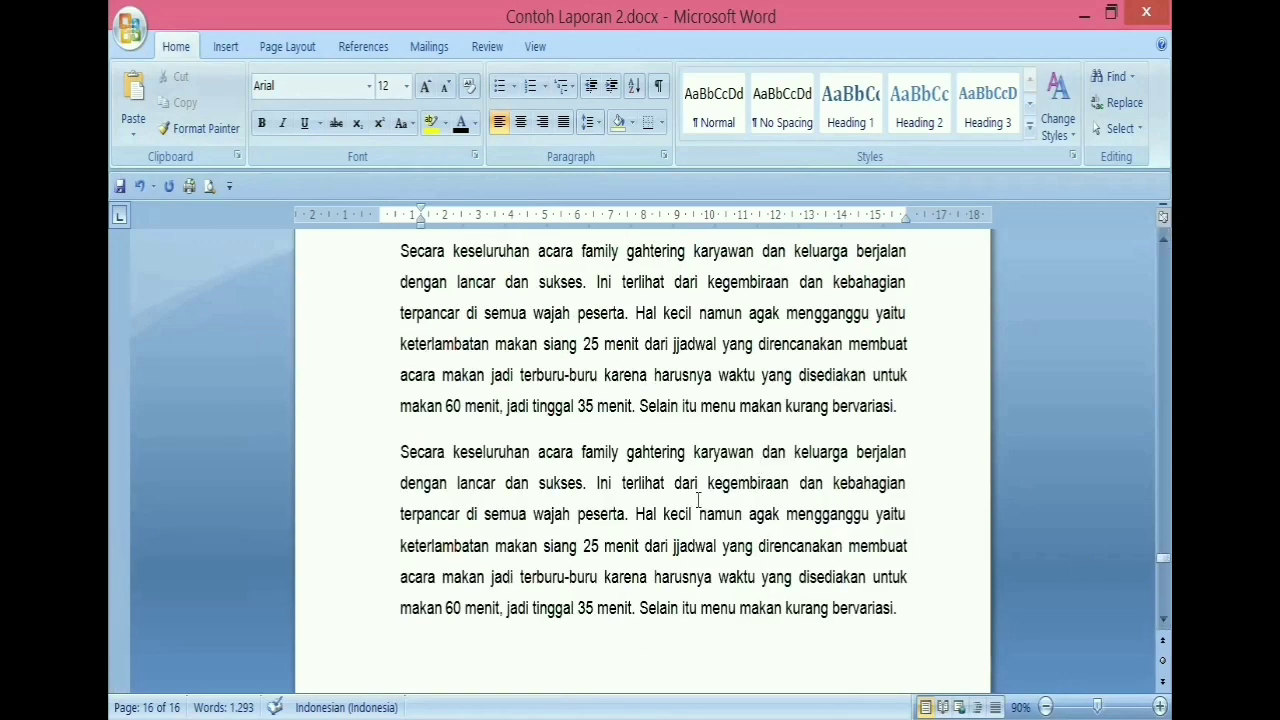
scroll(698, 500, up, 10)
scroll(698, 500, up, 12)
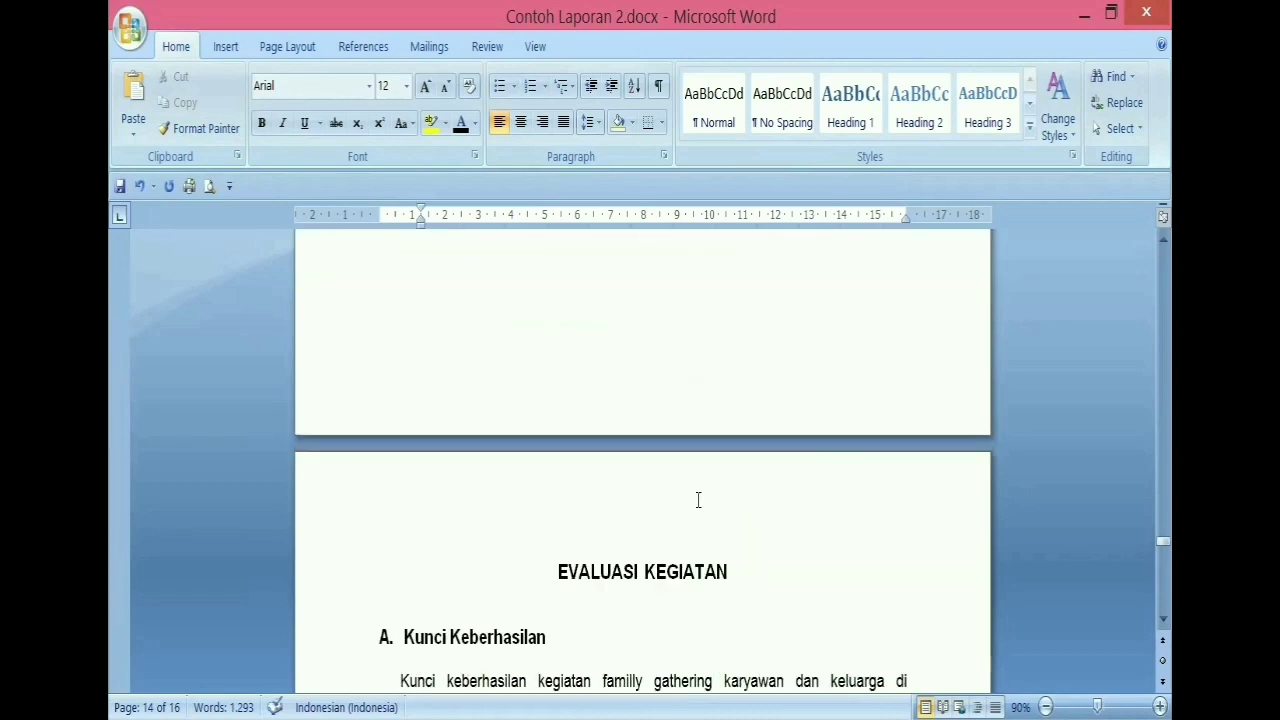
scroll(698, 500, up, 6)
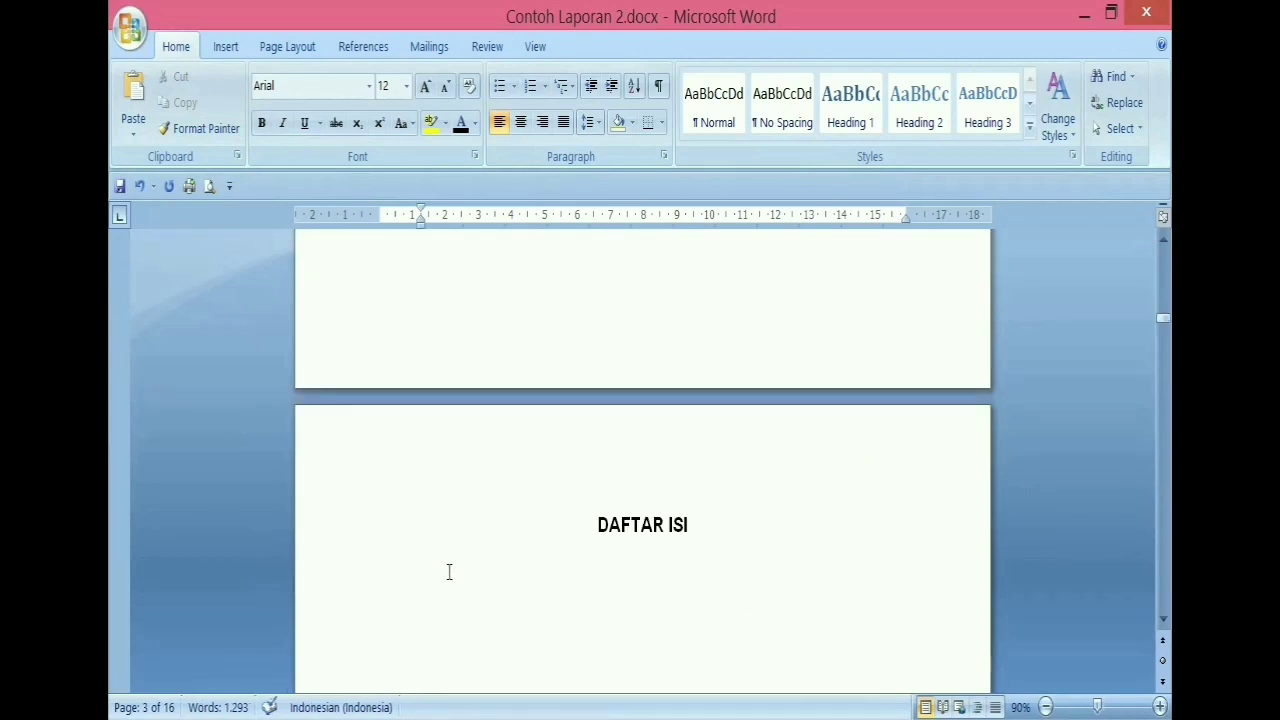
click(449, 571)
scroll(645, 628, down, 2)
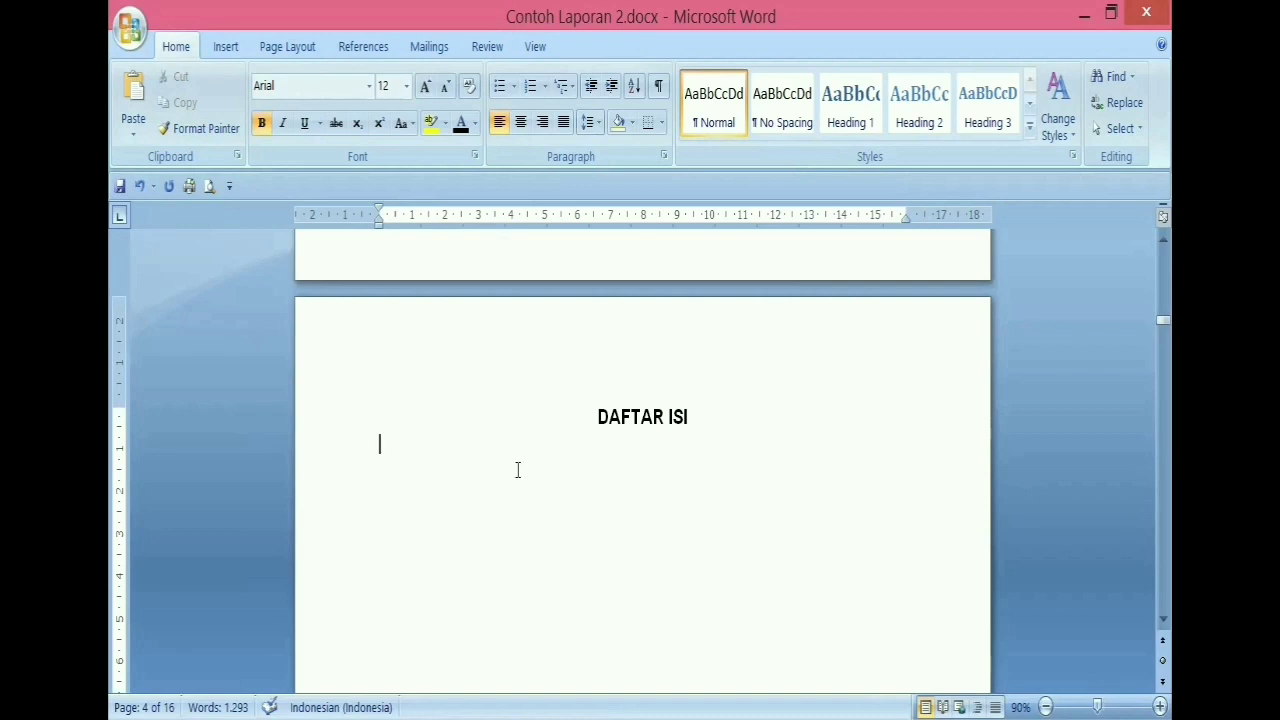
click(364, 47)
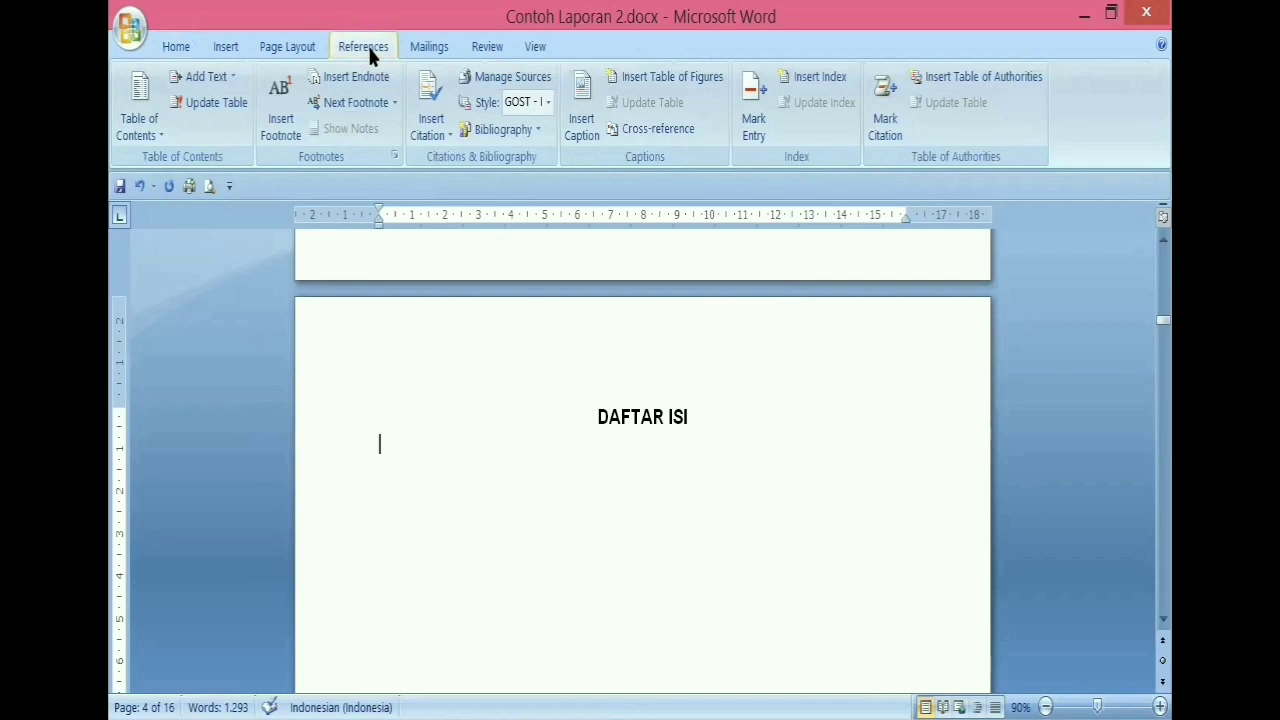
click(139, 110)
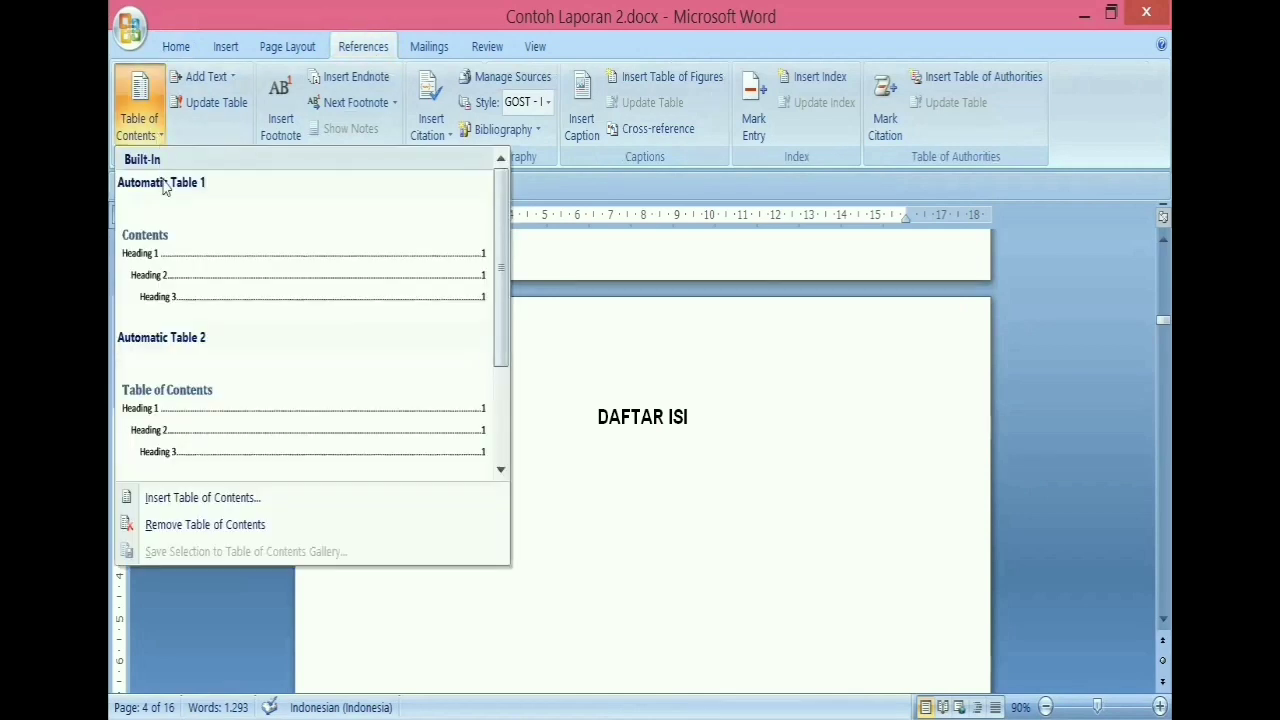
click(177, 262)
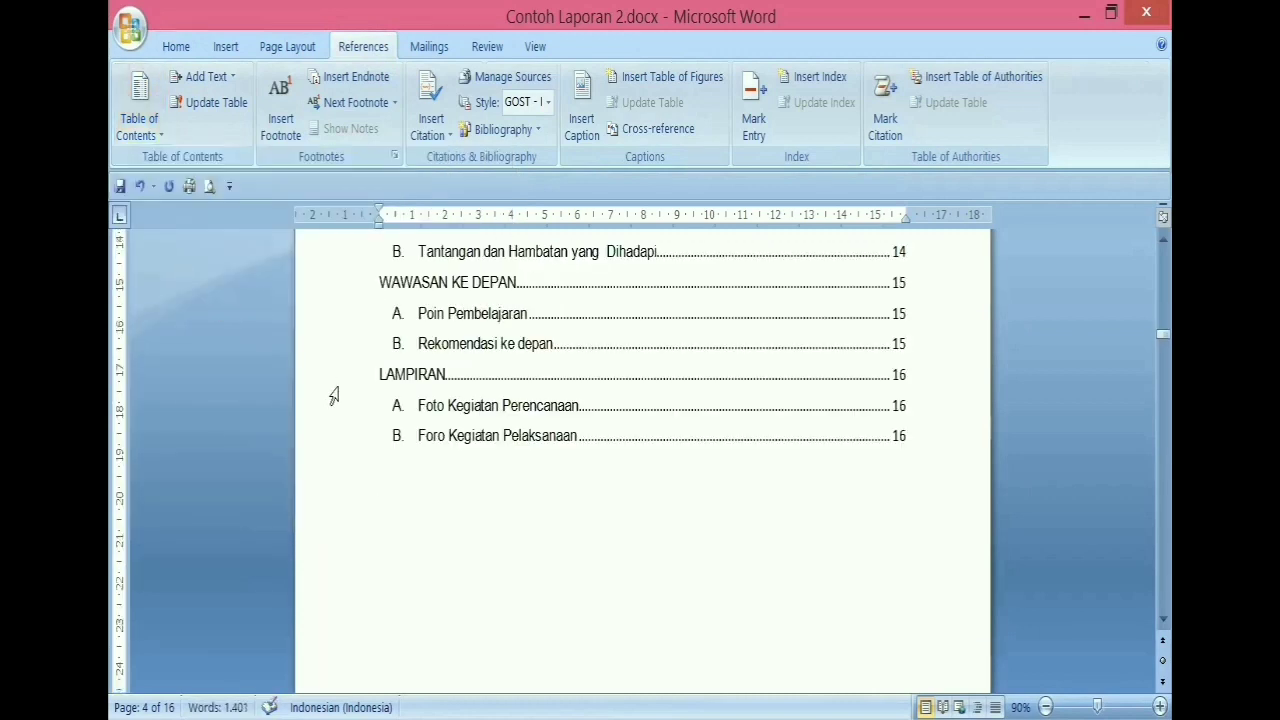
scroll(334, 396, up, 6)
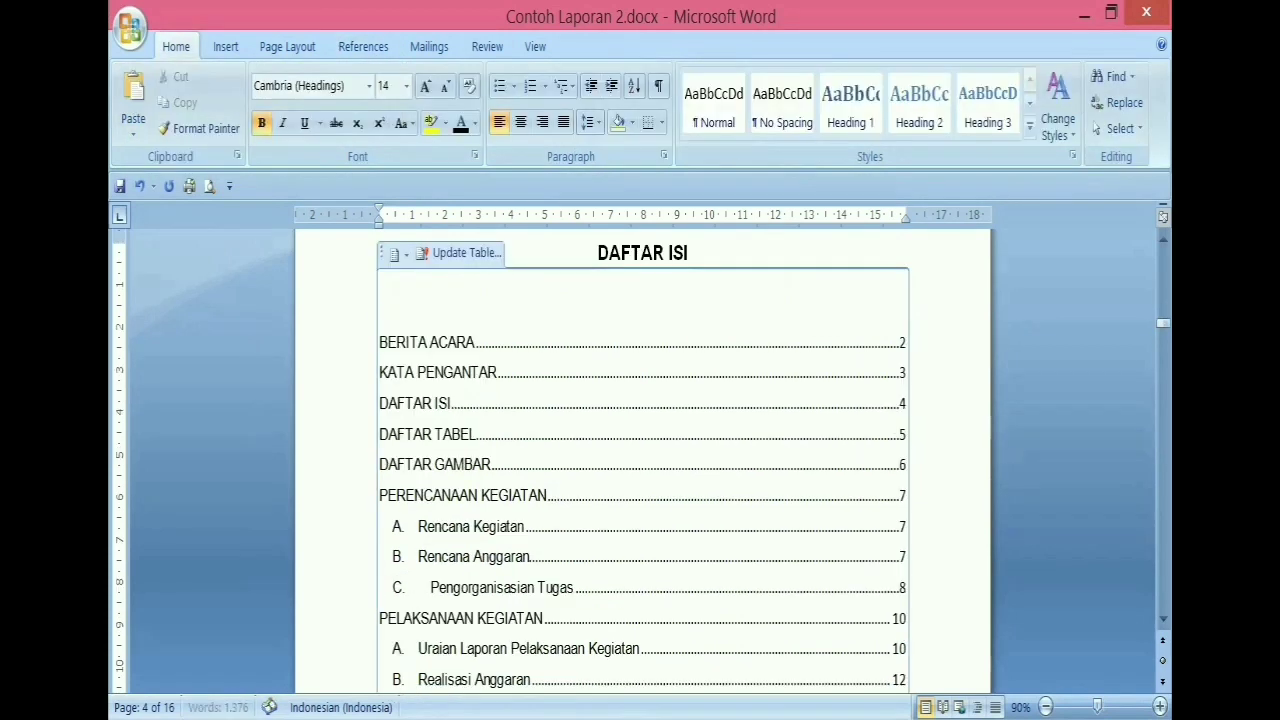
Step: Review the generated table of contents through its LAMPIRAN entries and the DAFTAR TABEL page that follows
scroll(561, 472, down, 8)
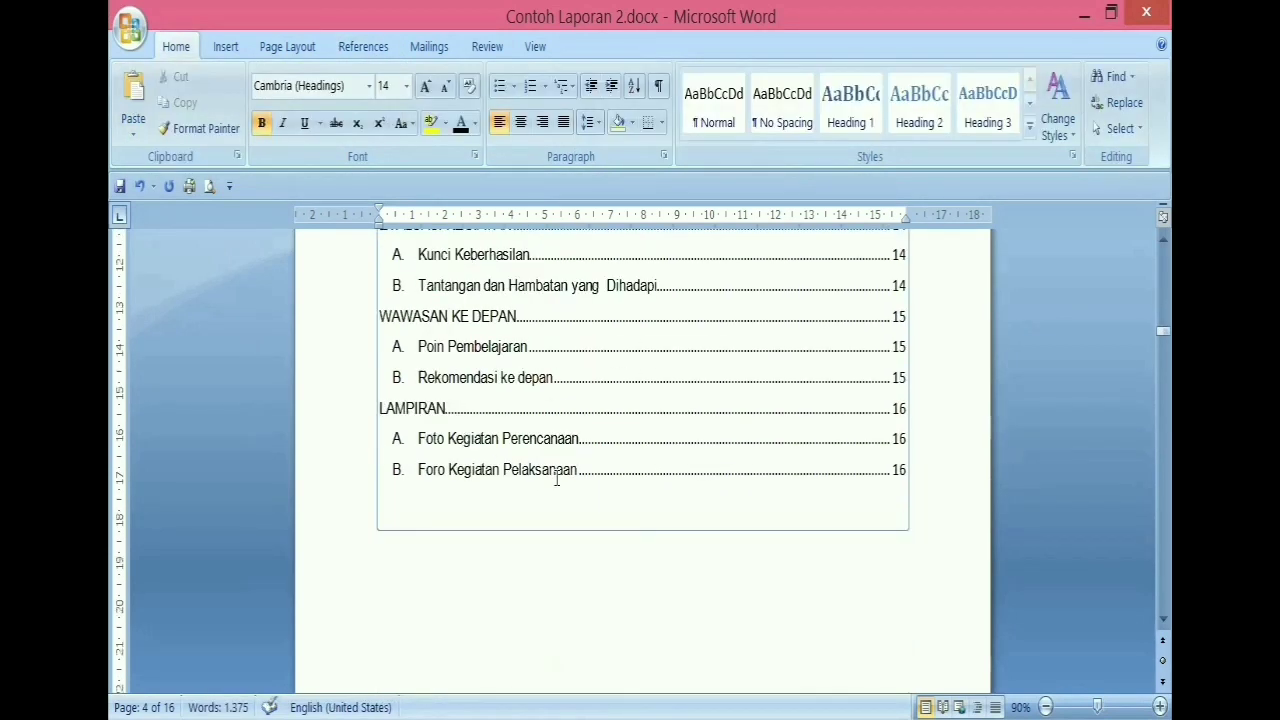
scroll(561, 472, down, 3)
scroll(561, 472, down, 3)
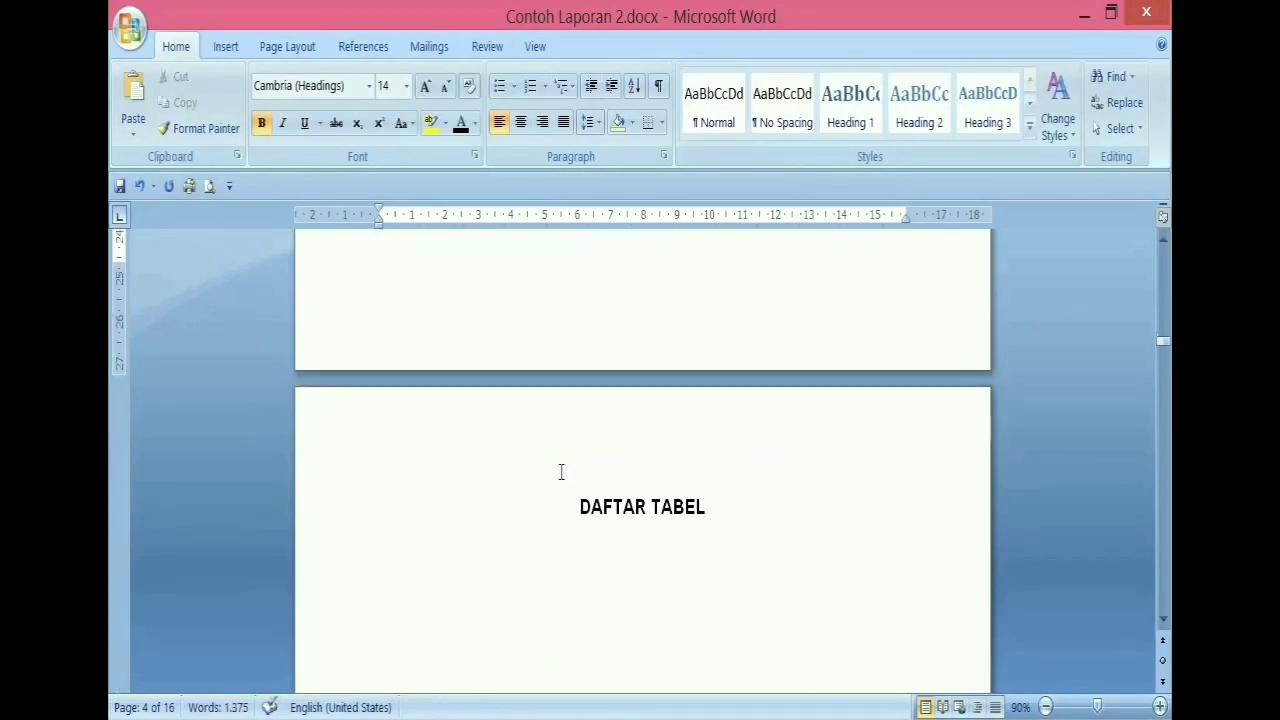
scroll(561, 472, down, 2)
scroll(561, 472, up, 4)
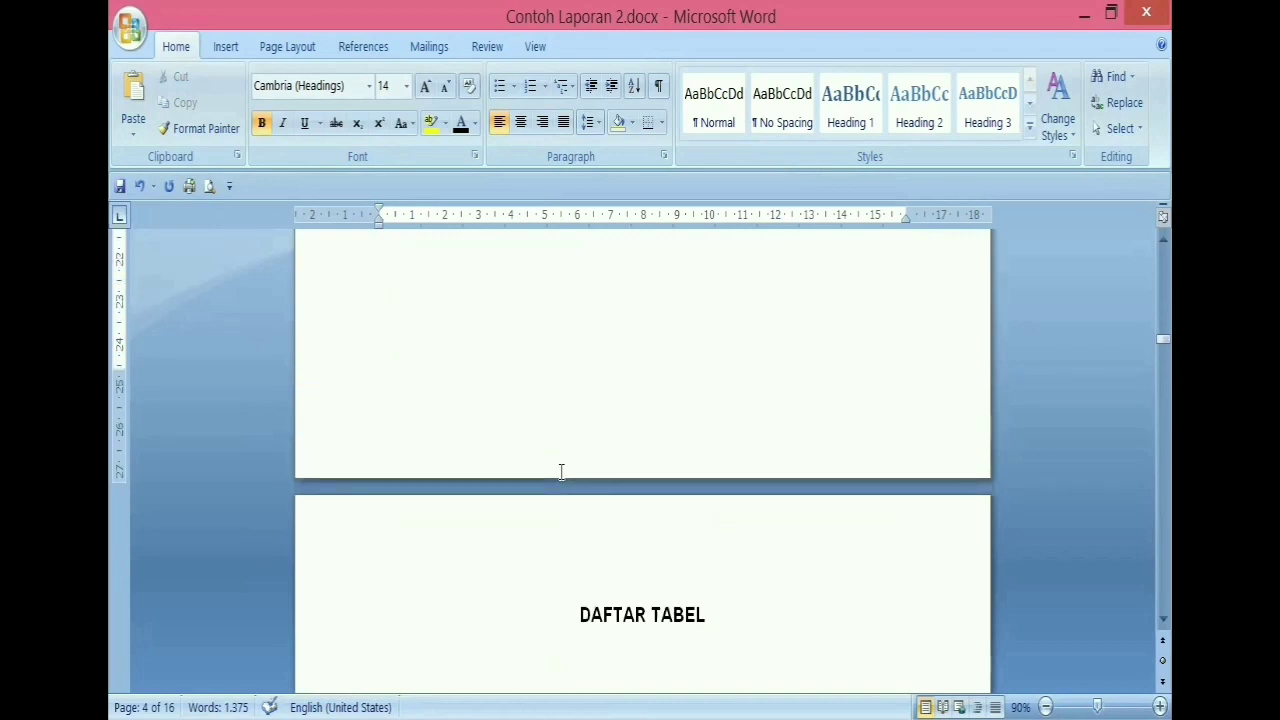
scroll(561, 472, down, 6)
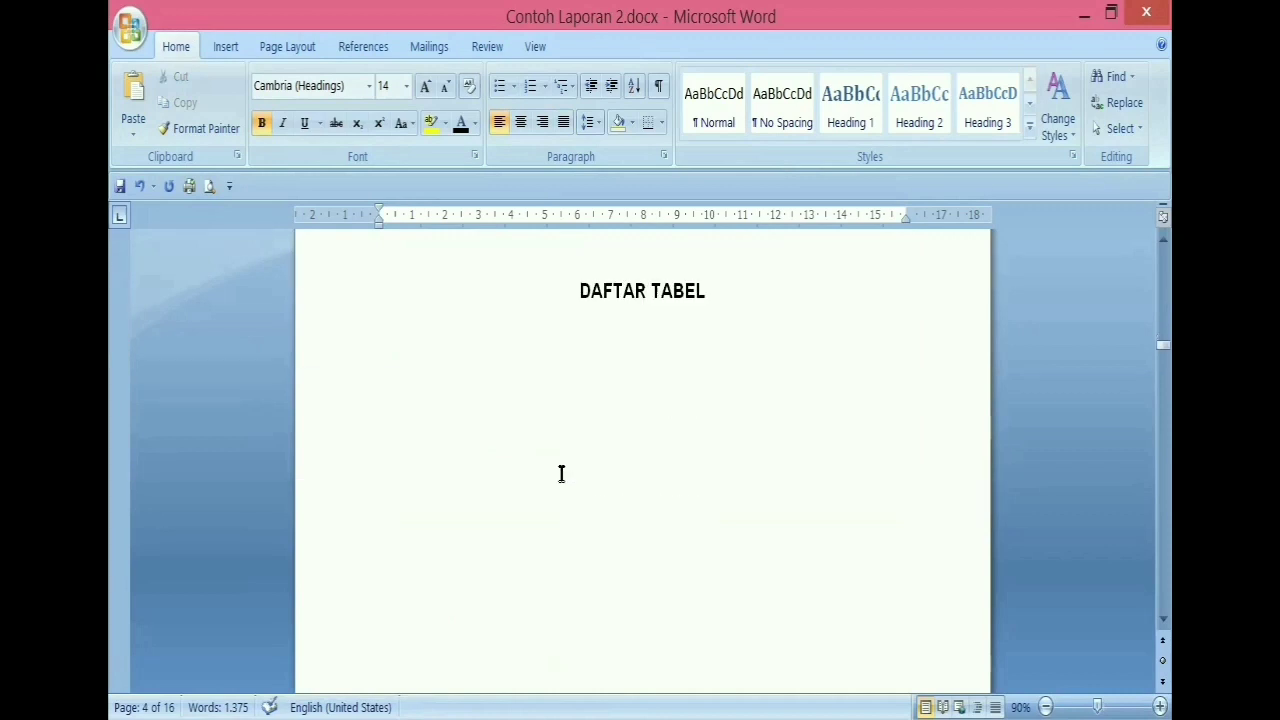
scroll(561, 472, up, 6)
scroll(562, 472, up, 5)
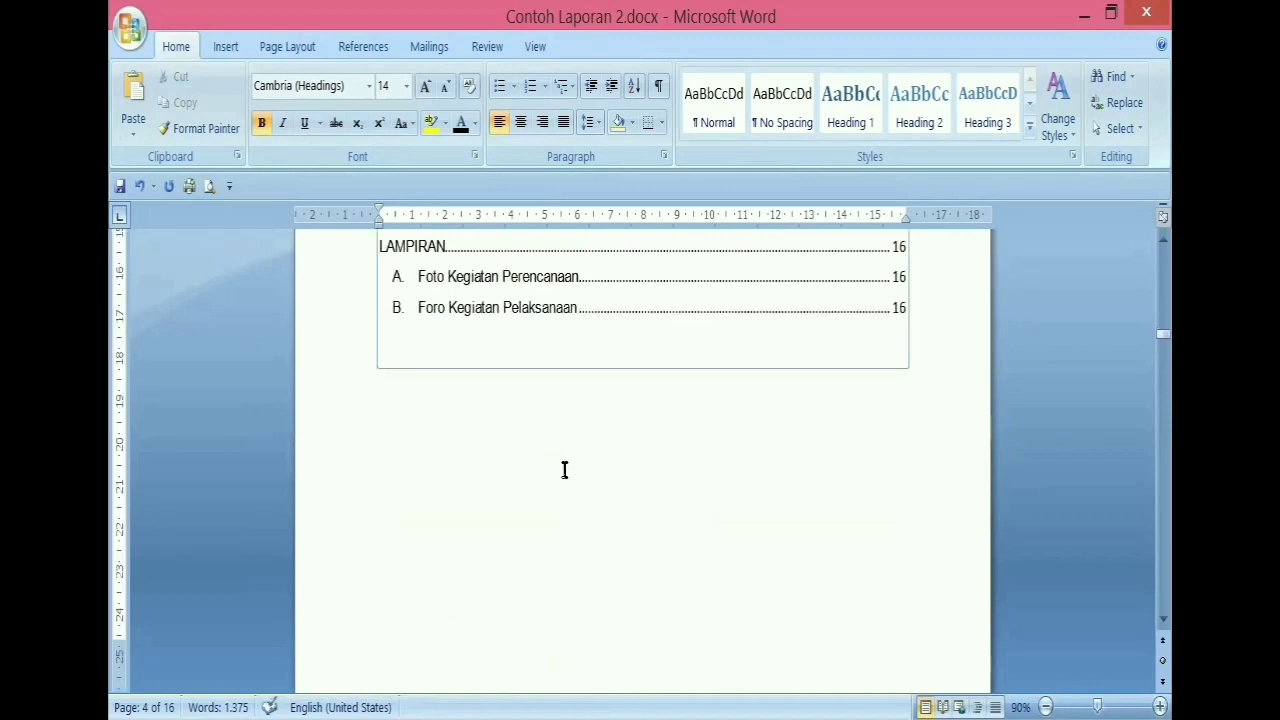
scroll(564, 471, down, 14)
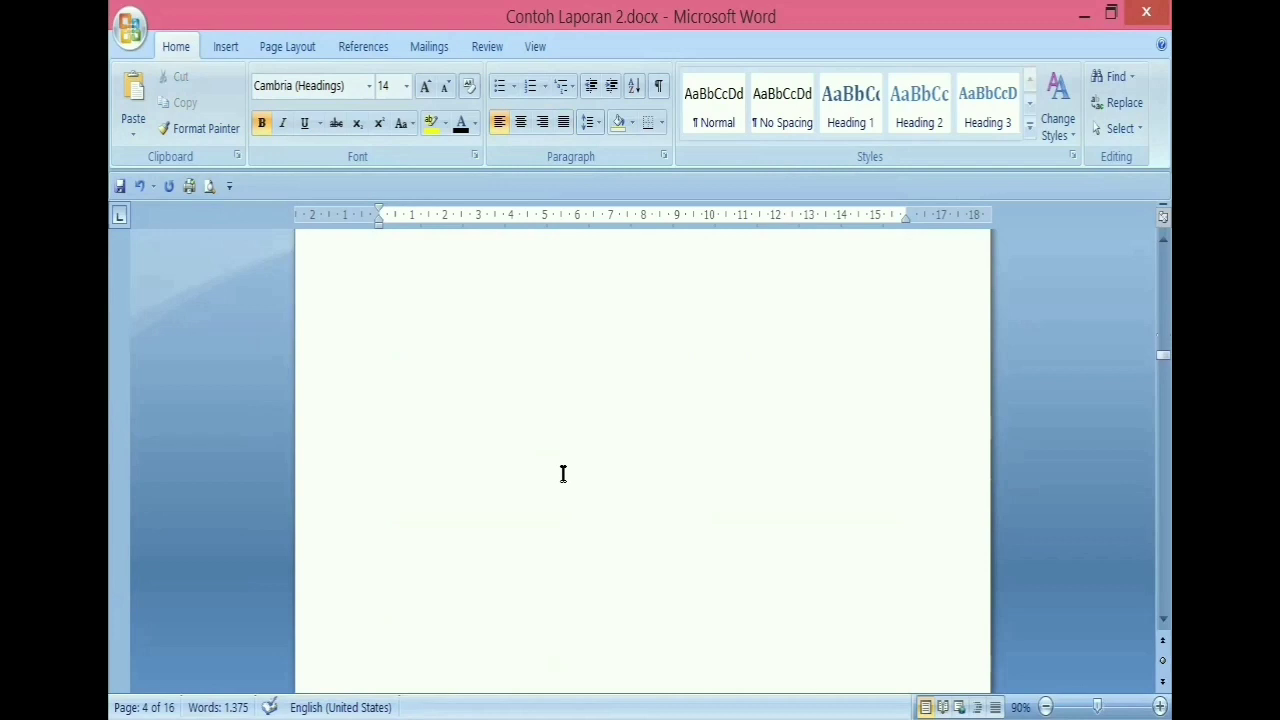
Step: Delete the manually typed caption "Tabel 1. Rencana Kegiatan Family Gathering" above the table under Rencana Kegiatan
scroll(563, 474, down, 15)
scroll(560, 524, down, 20)
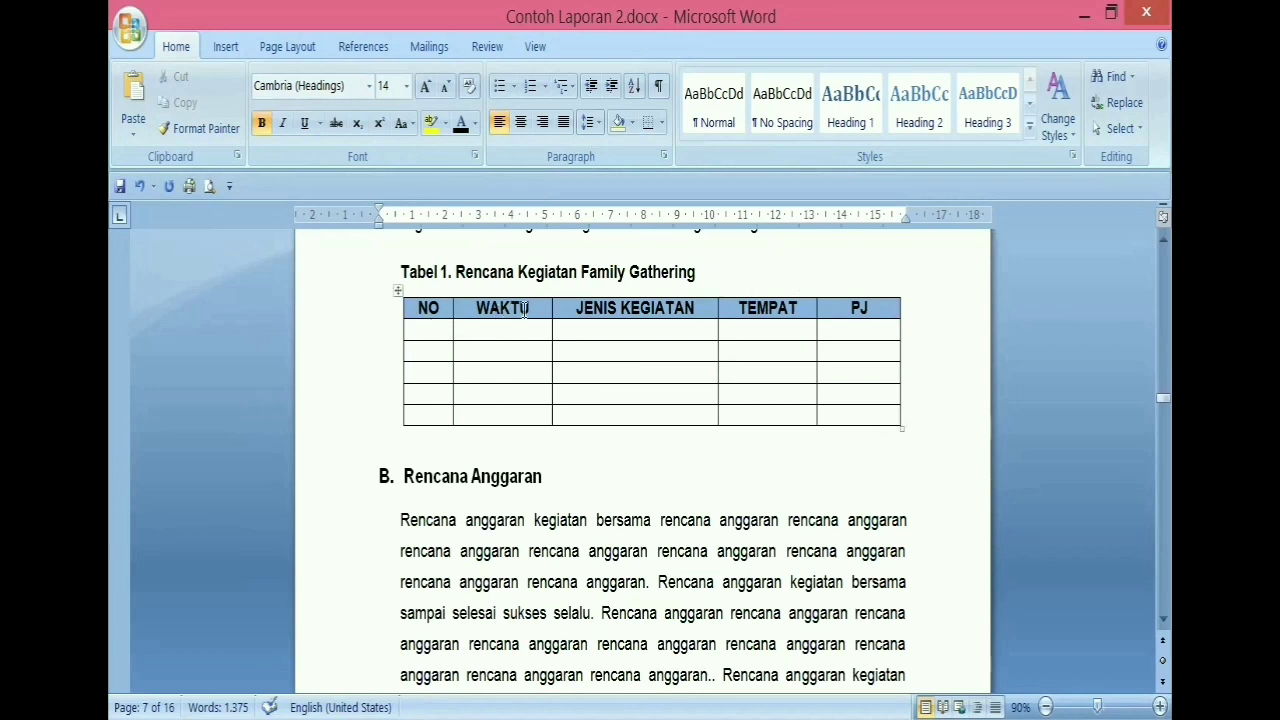
click(726, 271)
drag(726, 271, 398, 270)
click(400, 271)
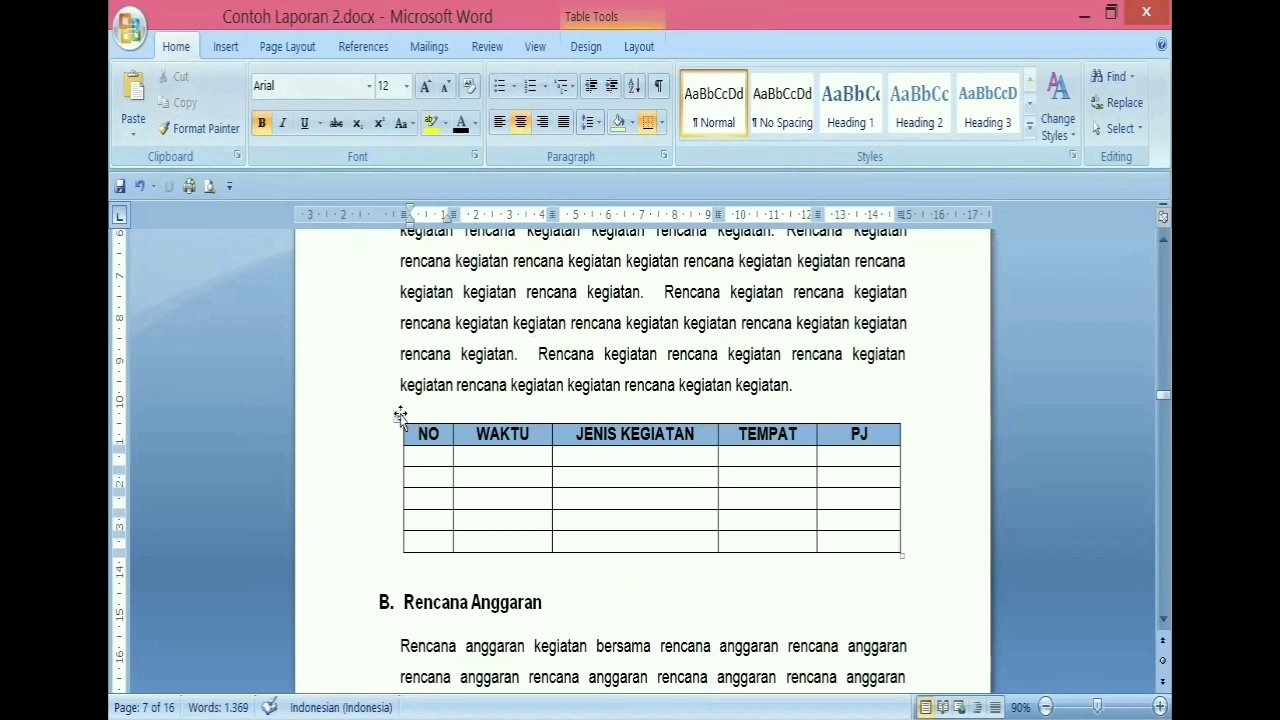
Step: Insert the caption "Tabel 1. Rencana Kegiatan Family Gathering" above the activity plan table, using the Tabel label
click(400, 414)
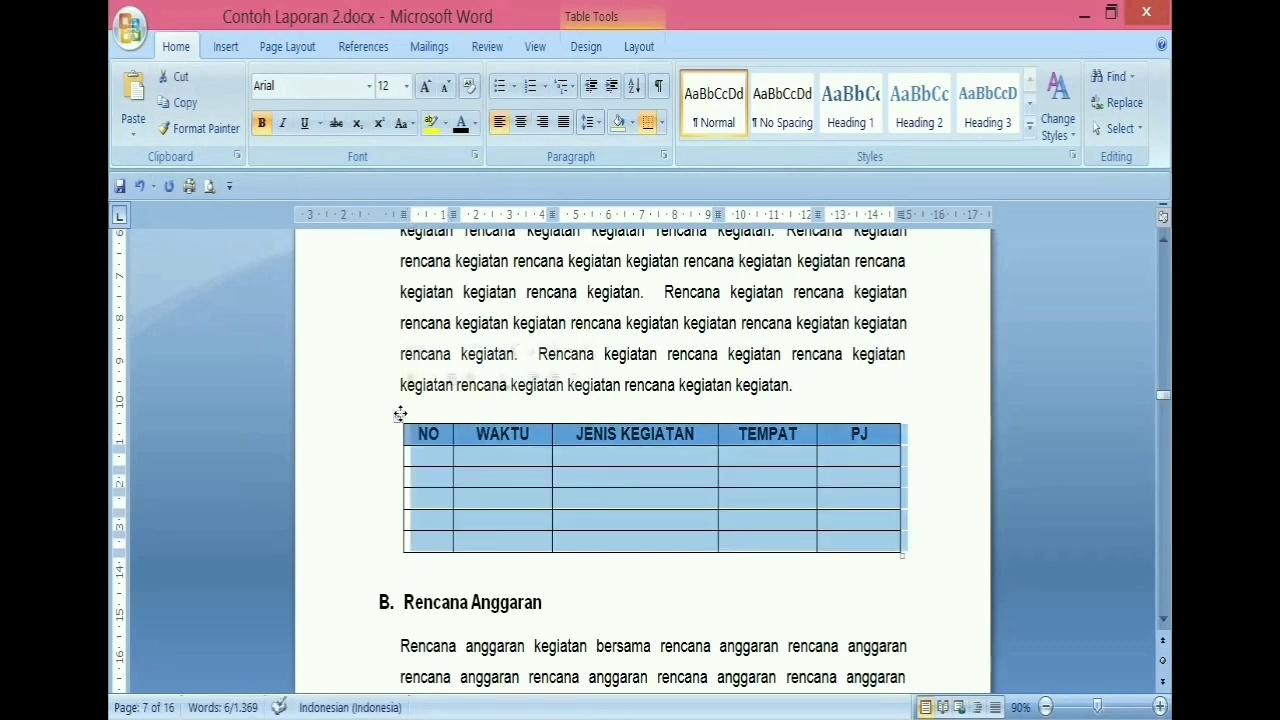
right_click(602, 481)
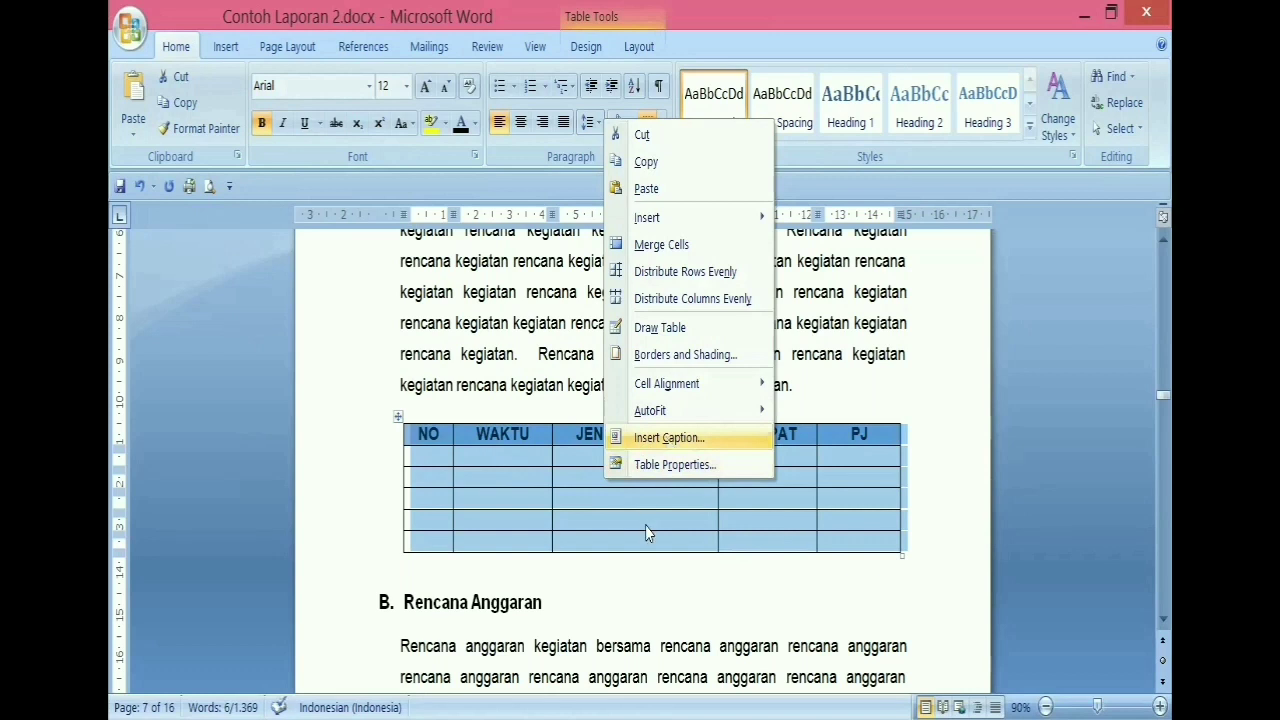
click(668, 440)
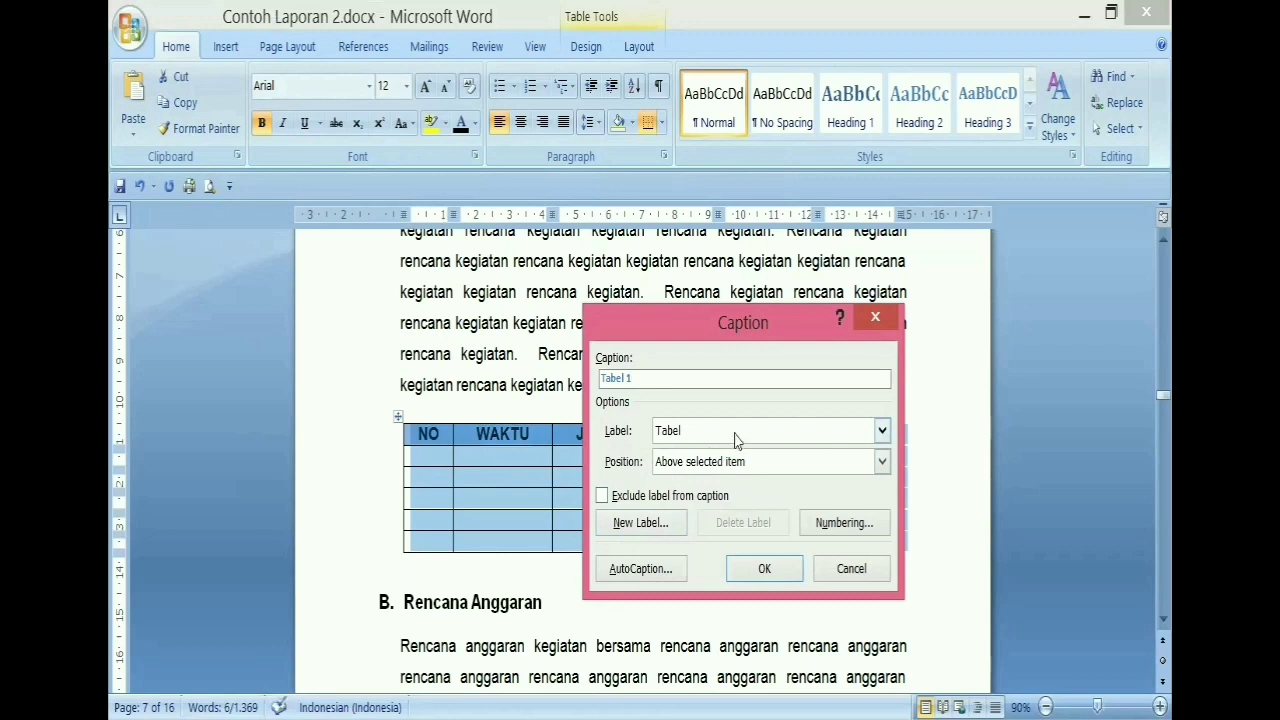
click(882, 431)
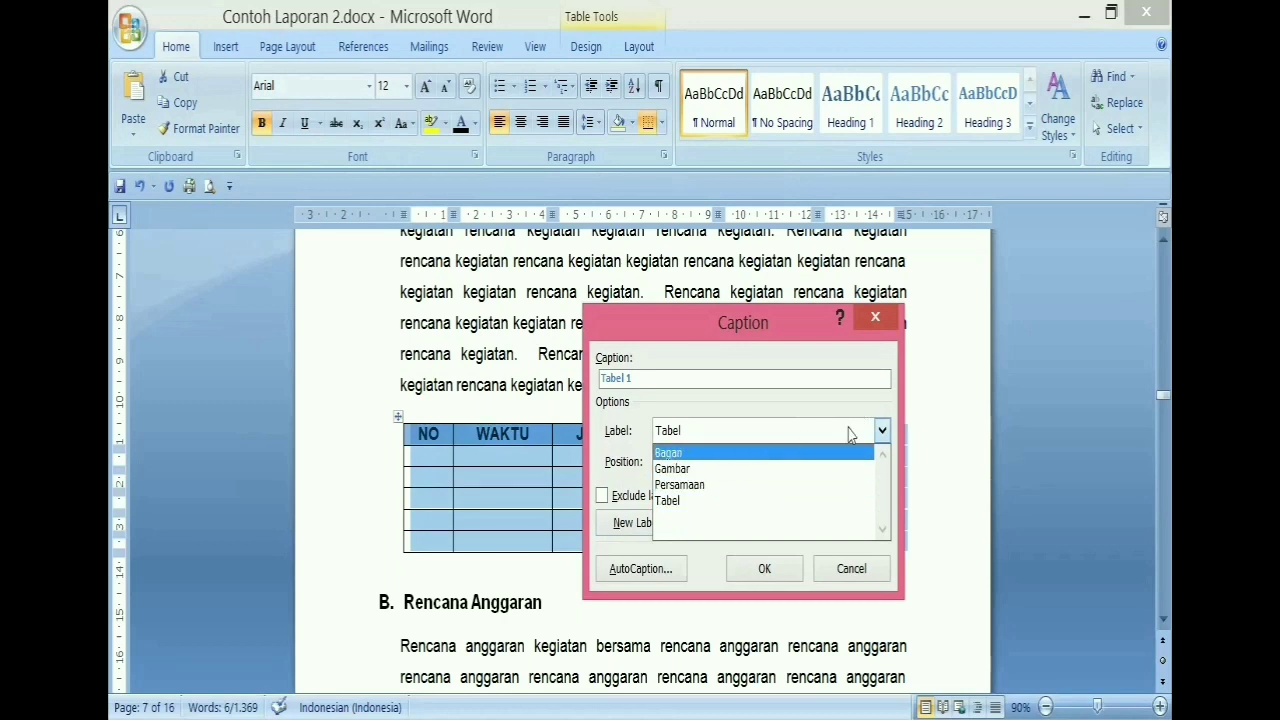
click(767, 379)
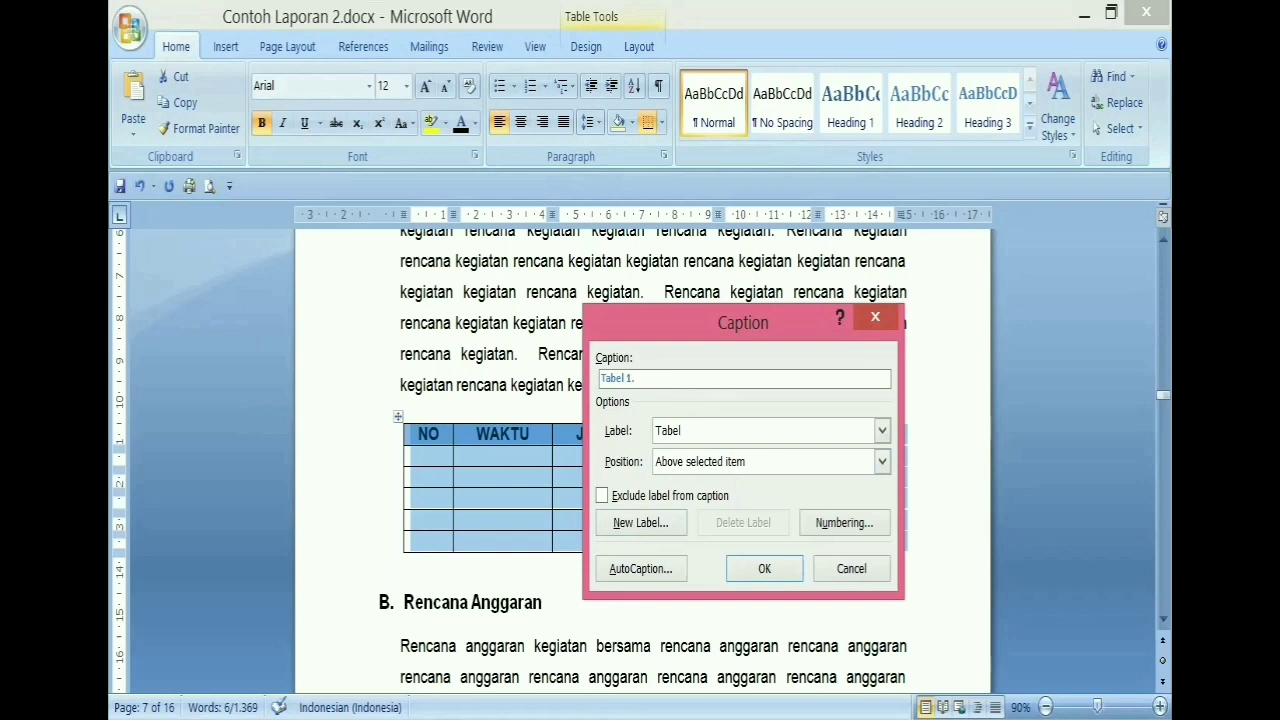
text(Renca)
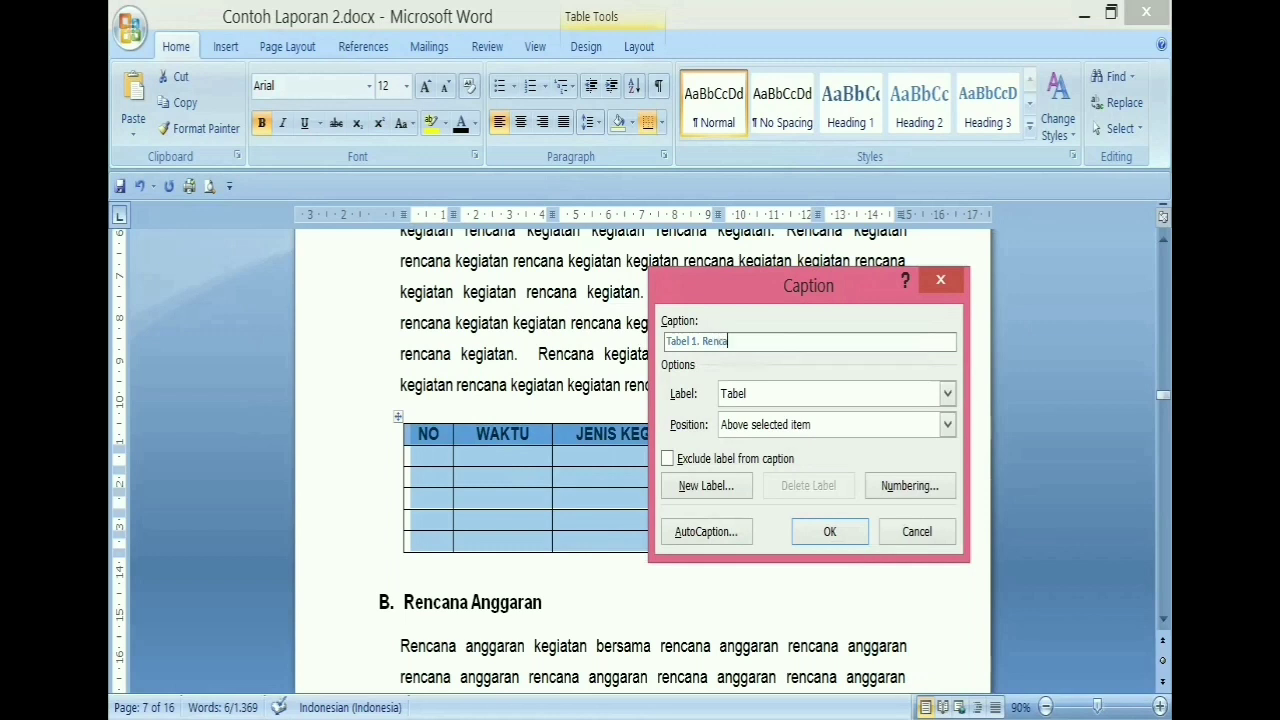
text(na Kegiatan Family Gathering)
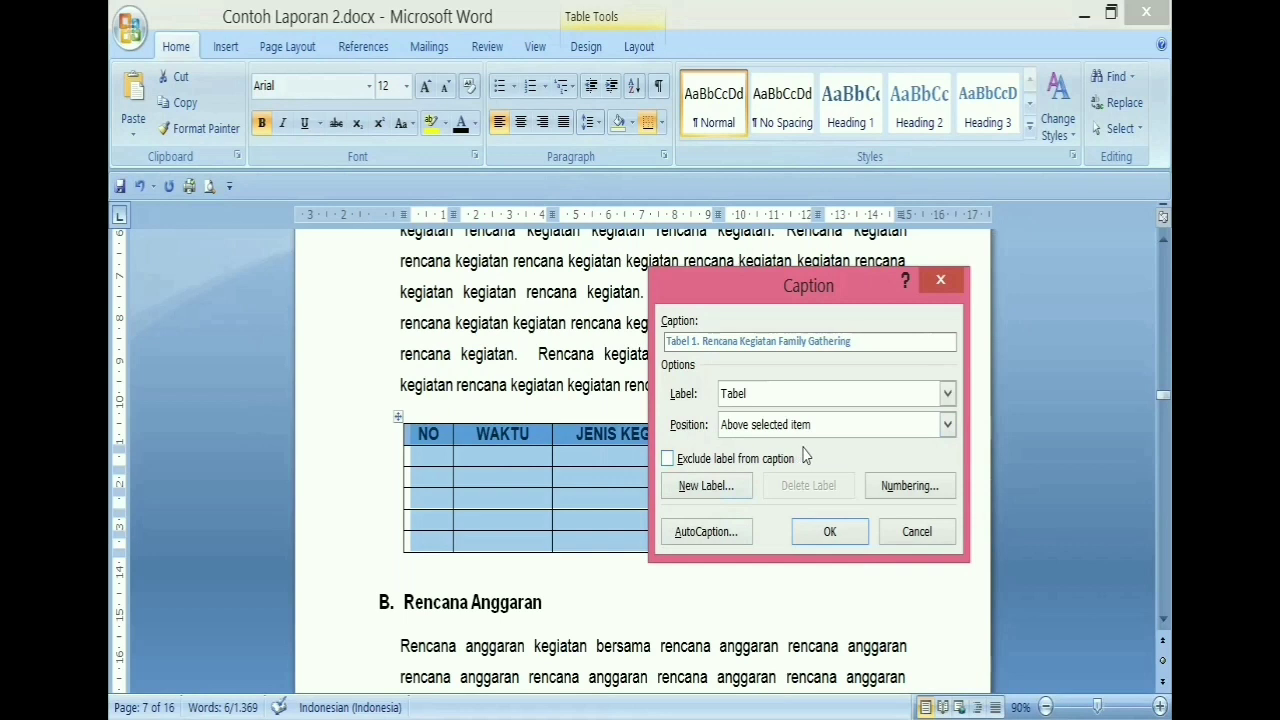
click(946, 426)
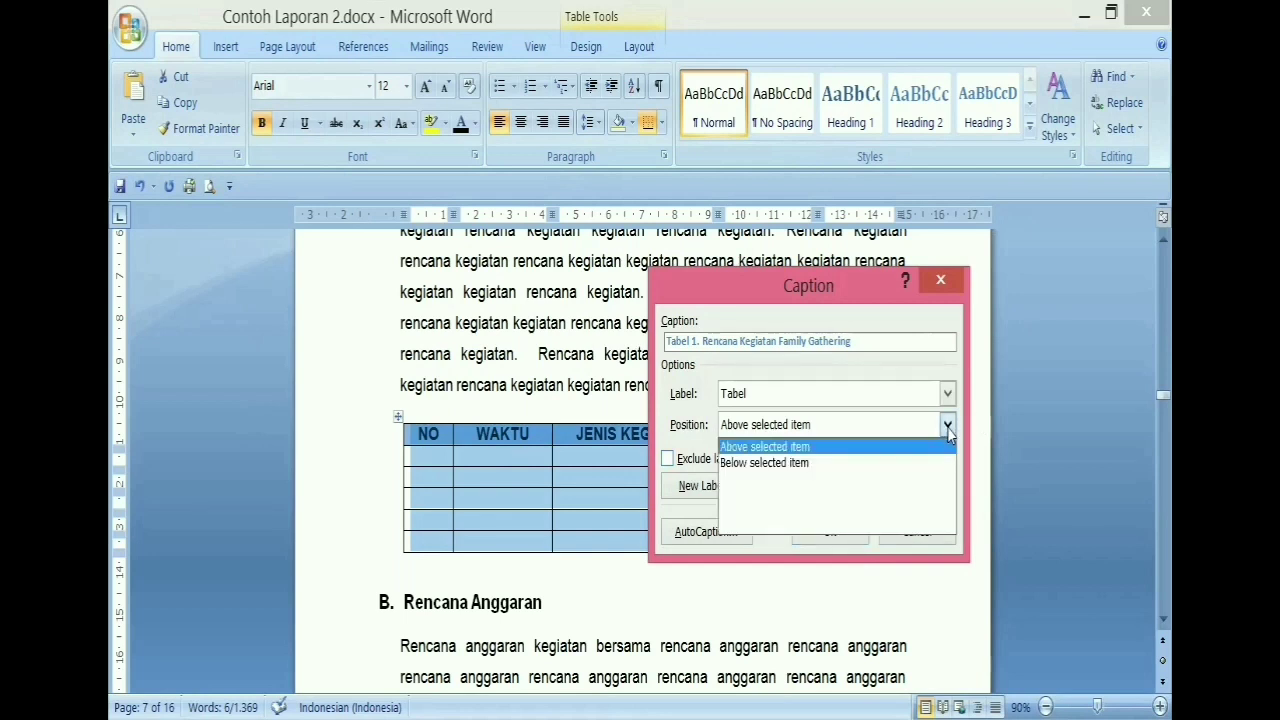
click(754, 447)
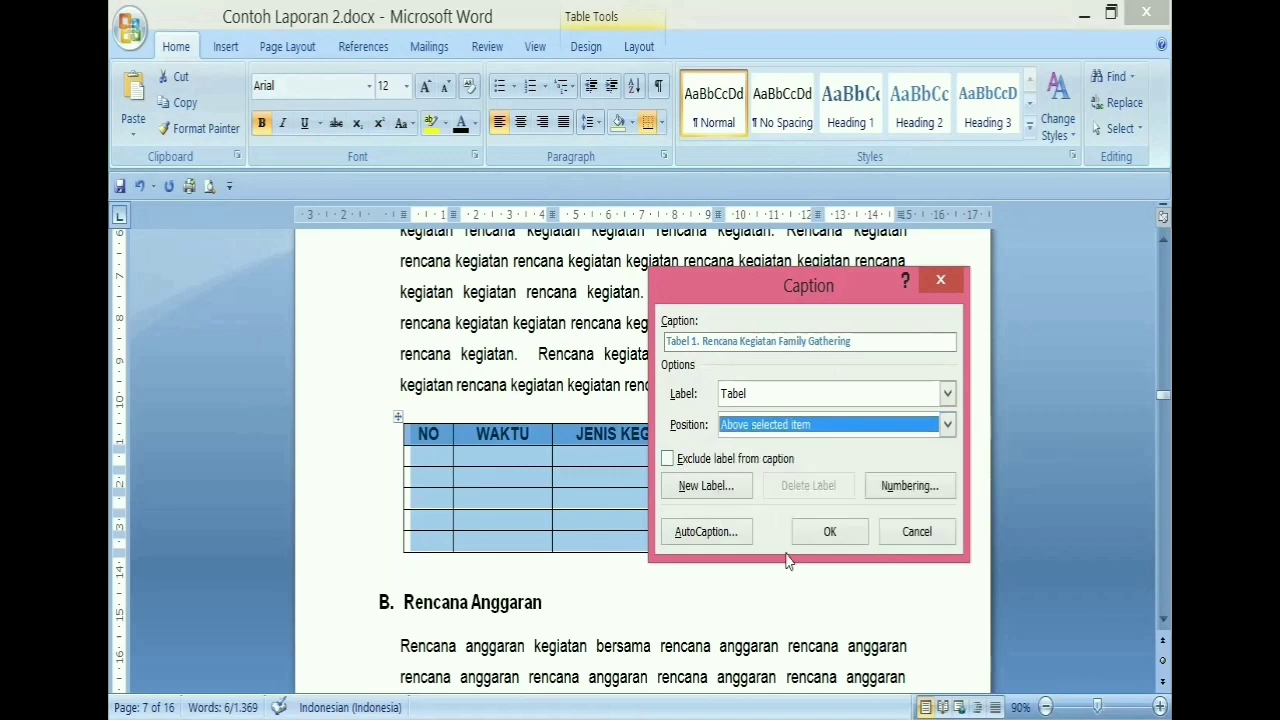
click(820, 532)
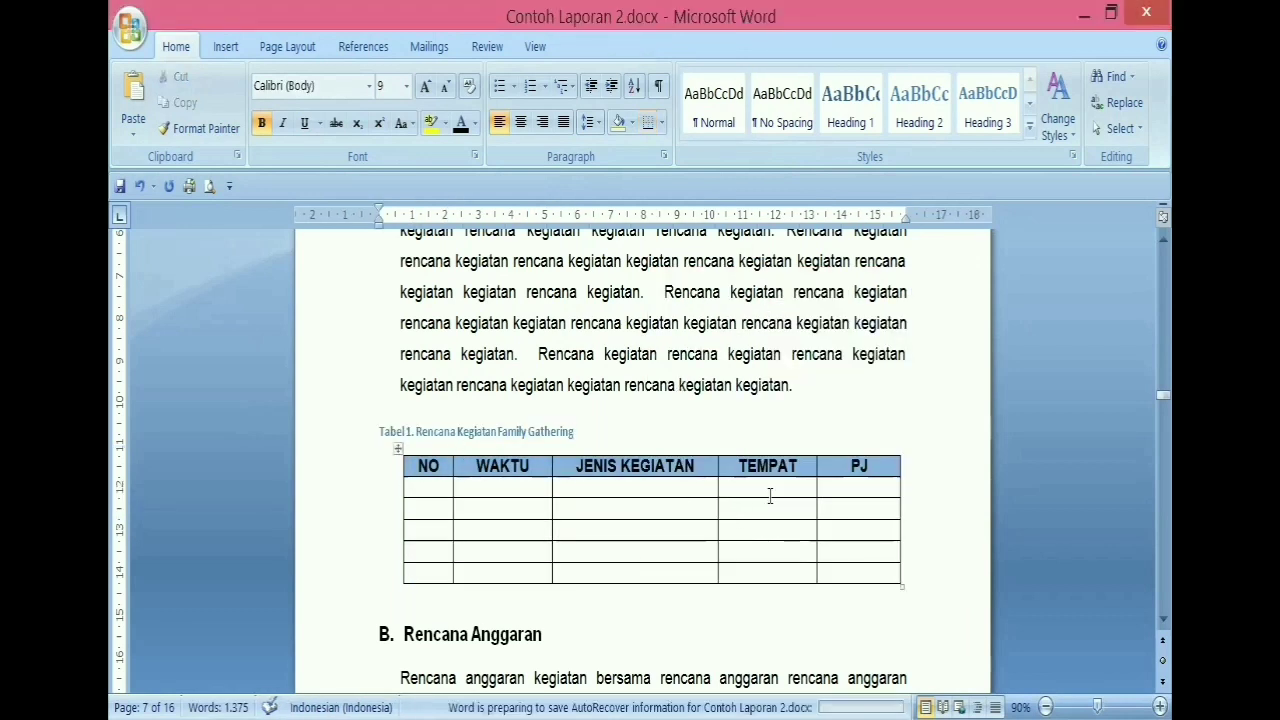
Step: Format the Tabel 1 caption in black 12 pt Arial
click(331, 444)
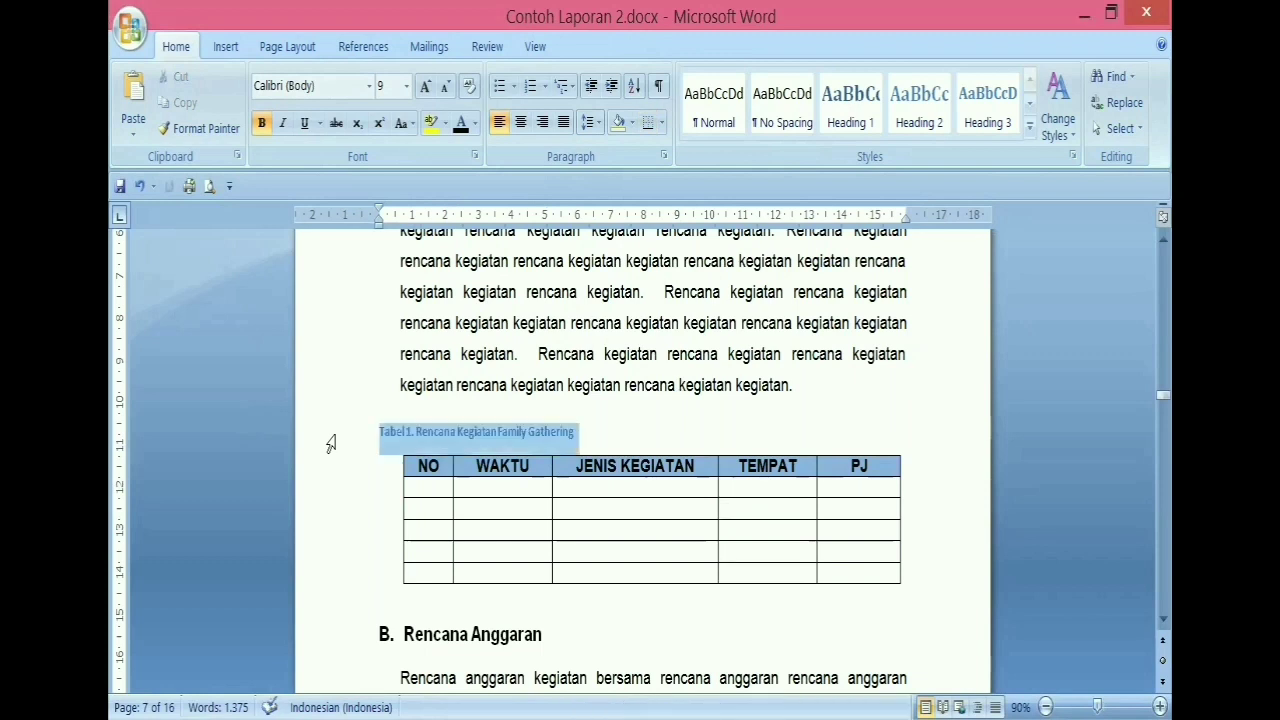
click(369, 86)
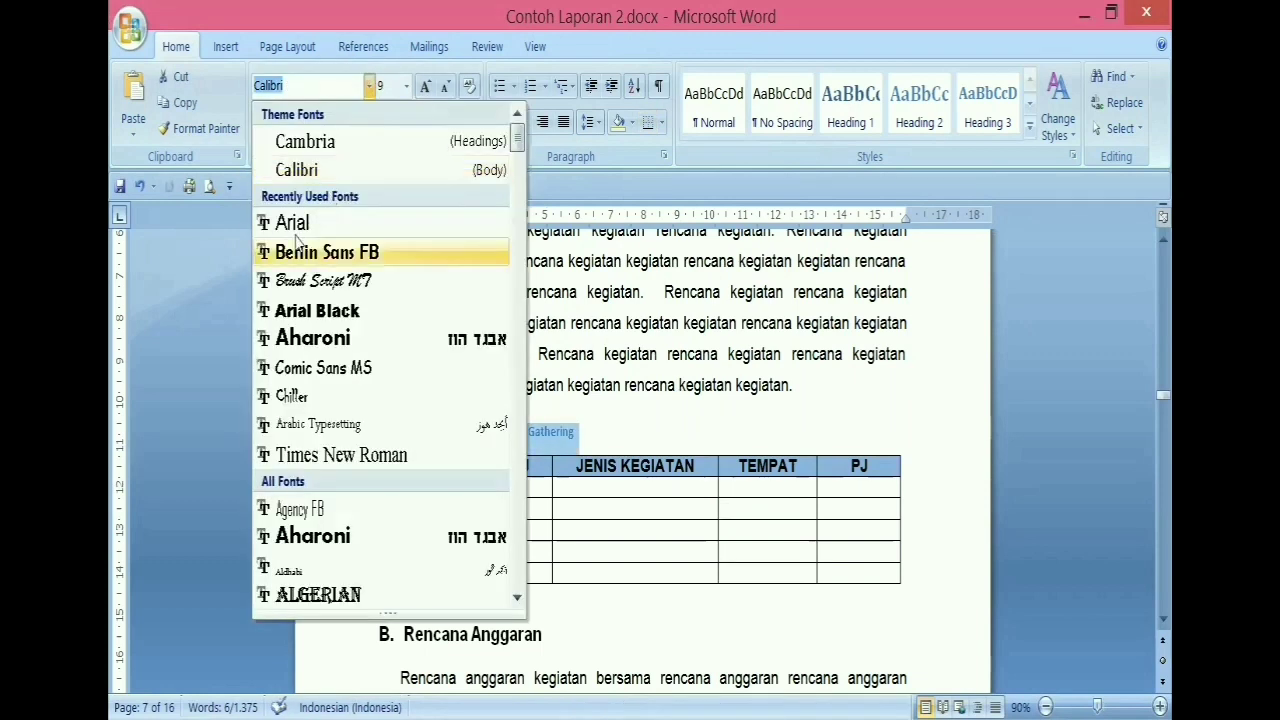
click(294, 218)
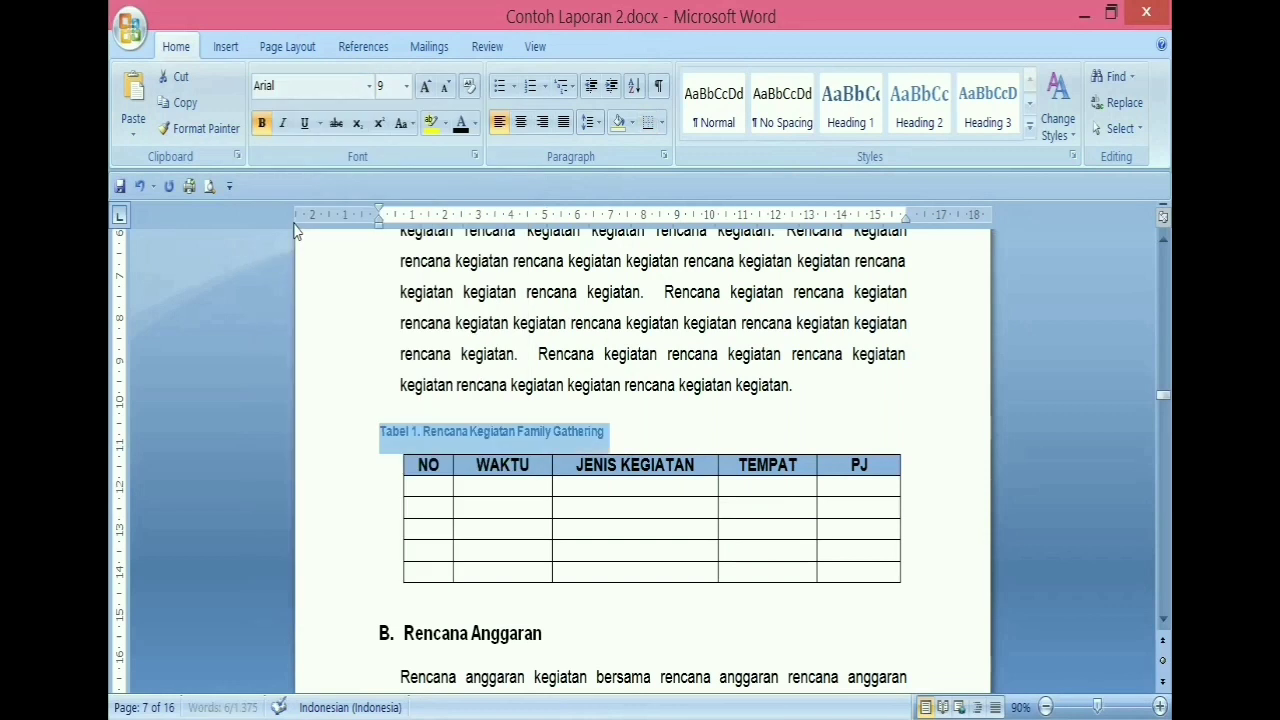
click(426, 87)
click(426, 87)
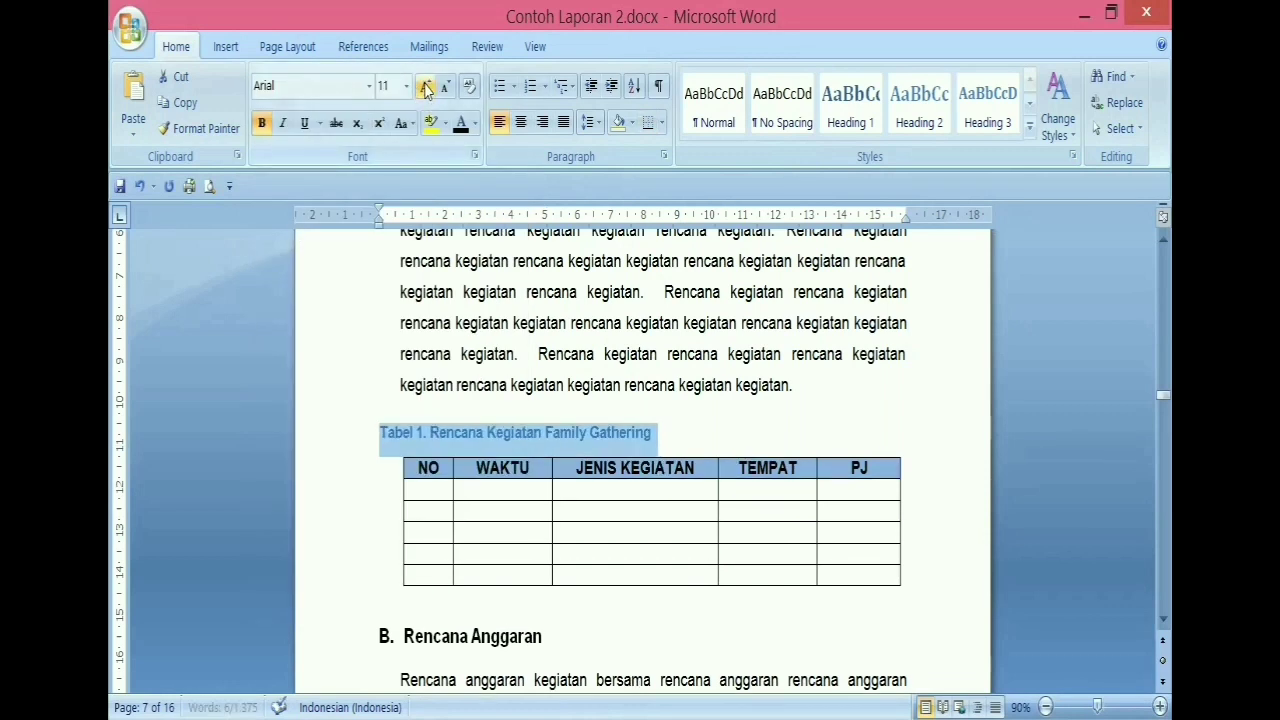
click(426, 87)
click(460, 124)
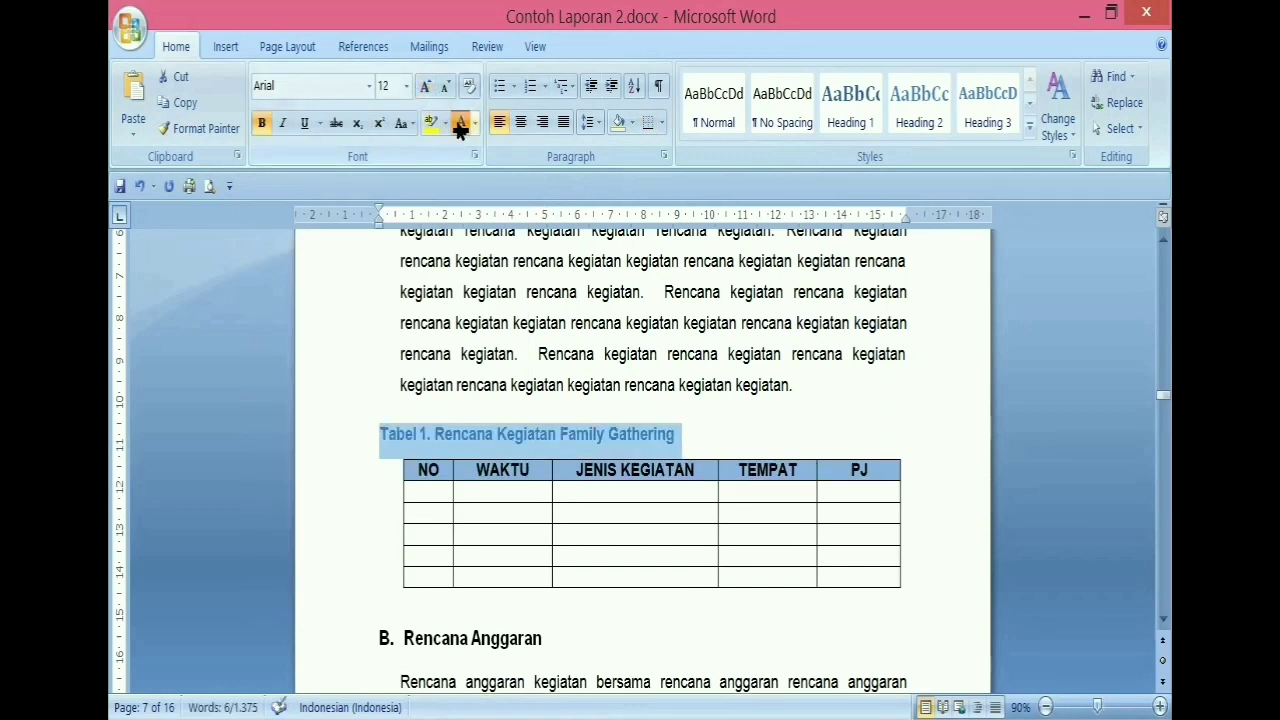
Step: Indent the Tabel 1 caption so it lines up with the body text above the table
click(380, 434)
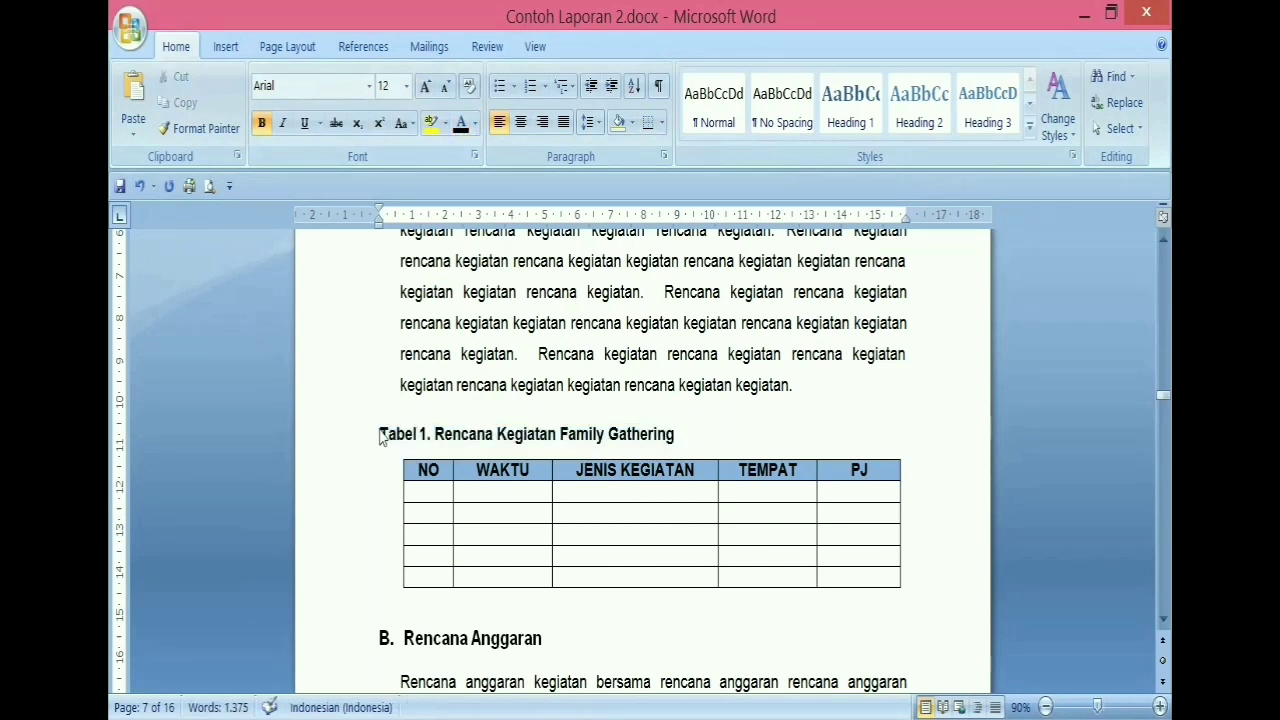
key(Tab)
click(824, 400)
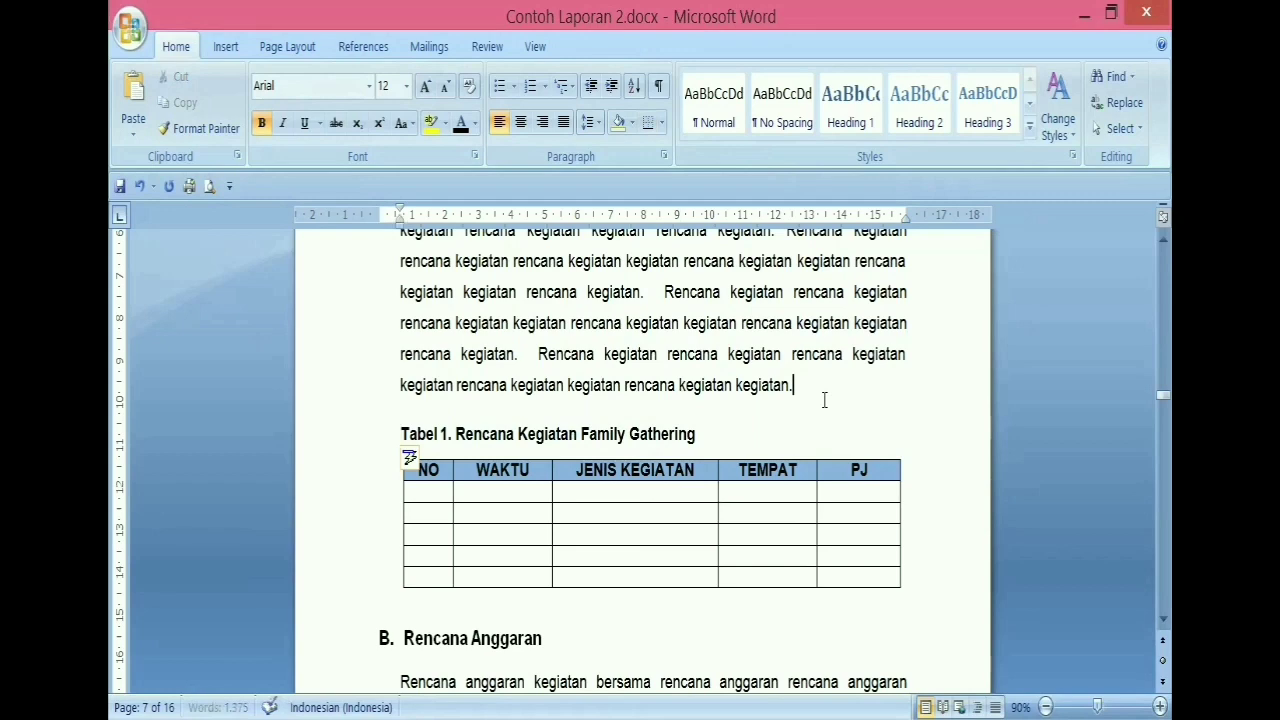
Step: Remove the manually typed caption above the budget table on page 8
scroll(824, 400, down, 2)
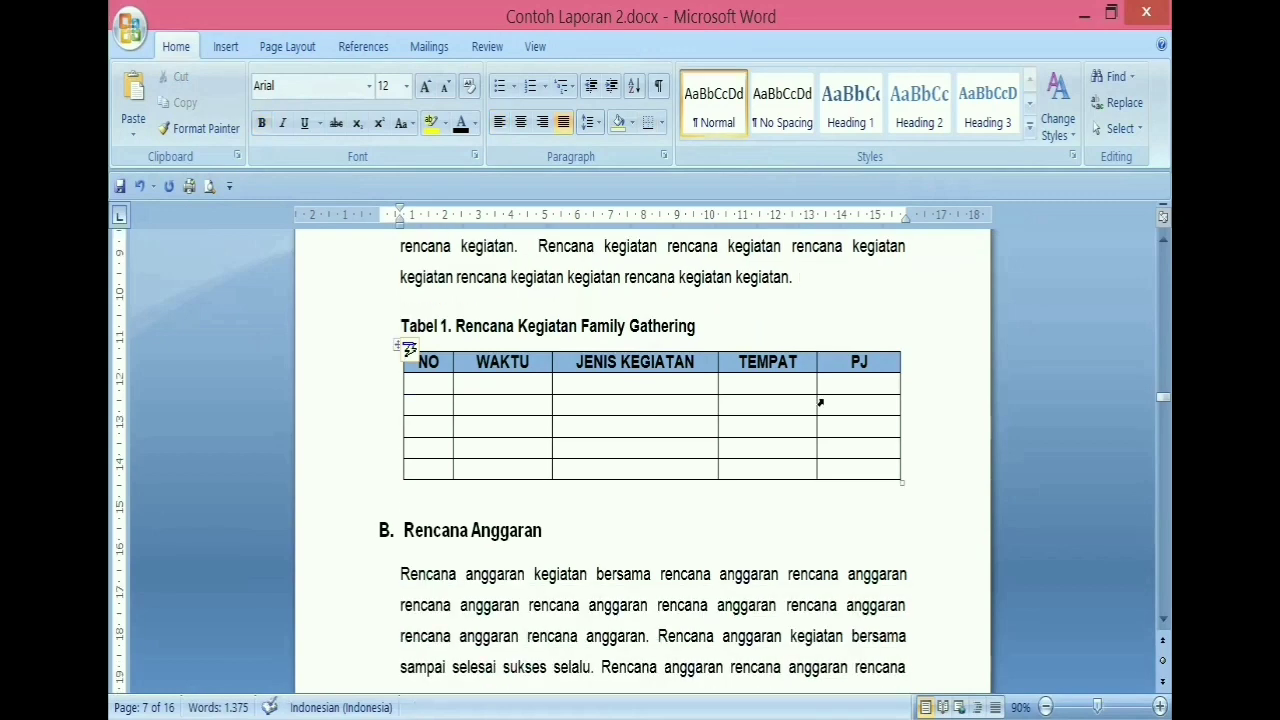
scroll(824, 400, down, 15)
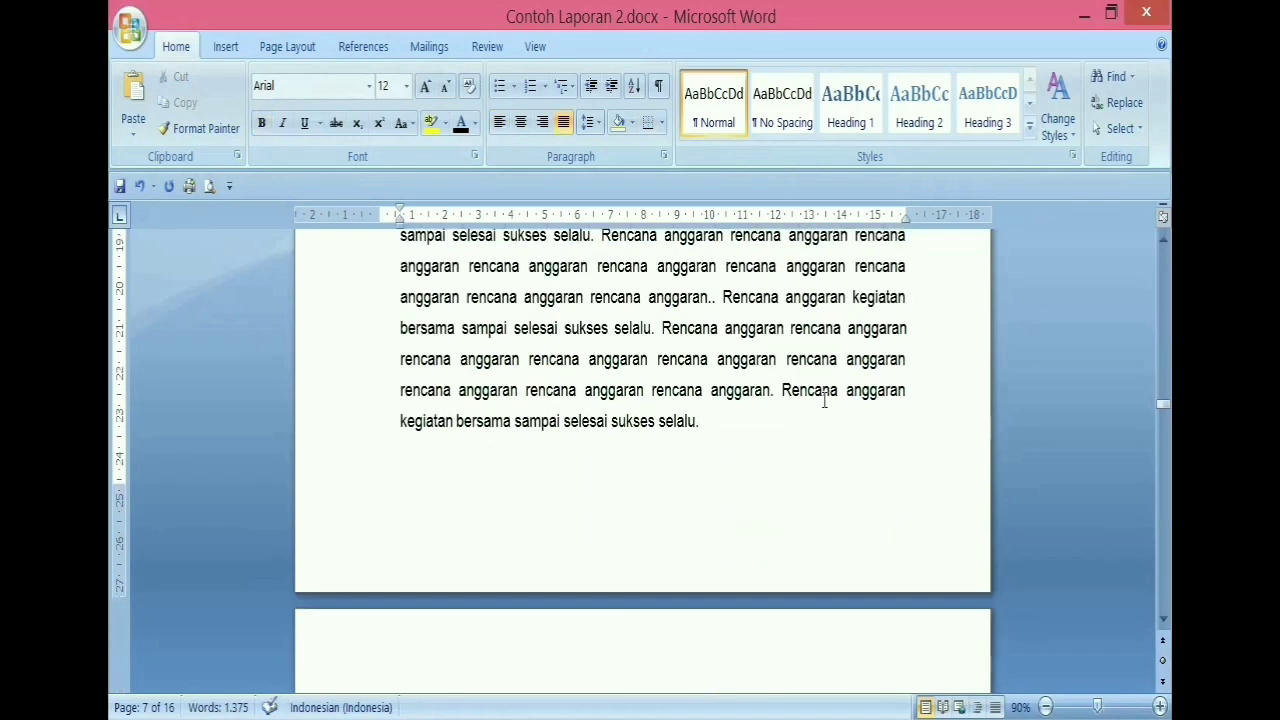
click(447, 333)
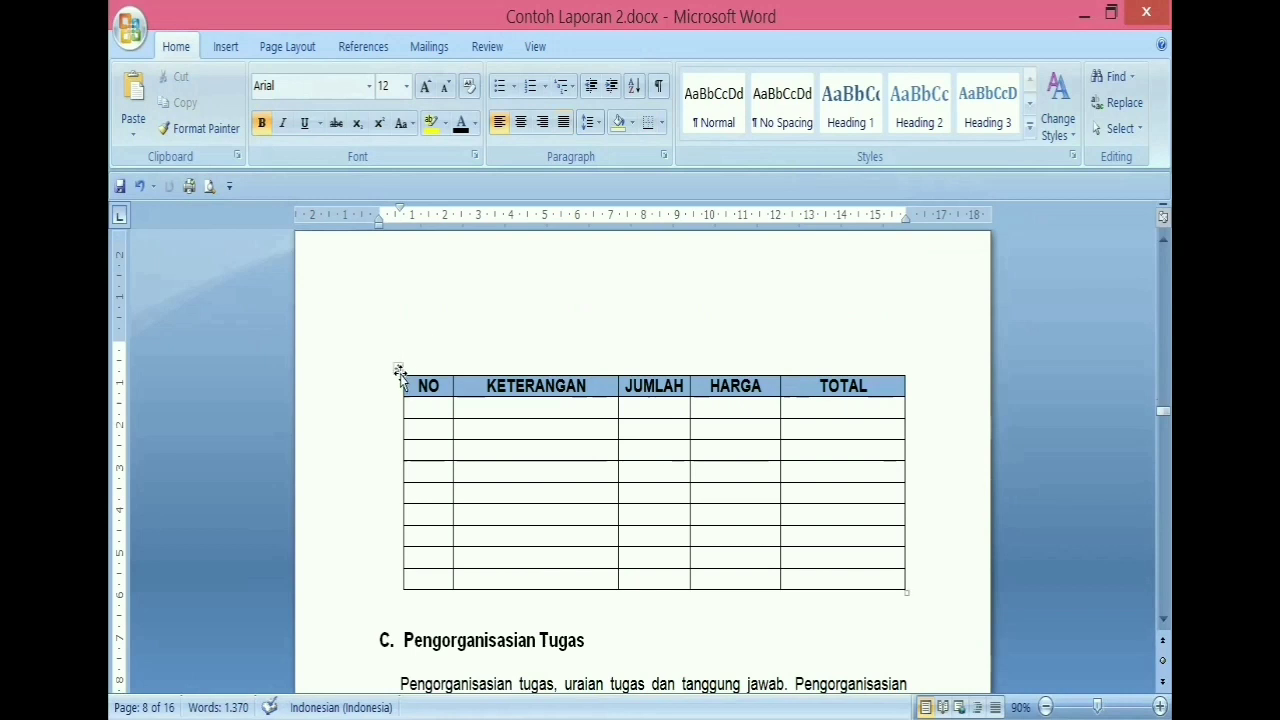
Step: Insert the caption "Tabel 2. Rencana Anggaran Family Gathering" above the budget table, using the Tabel label
click(400, 373)
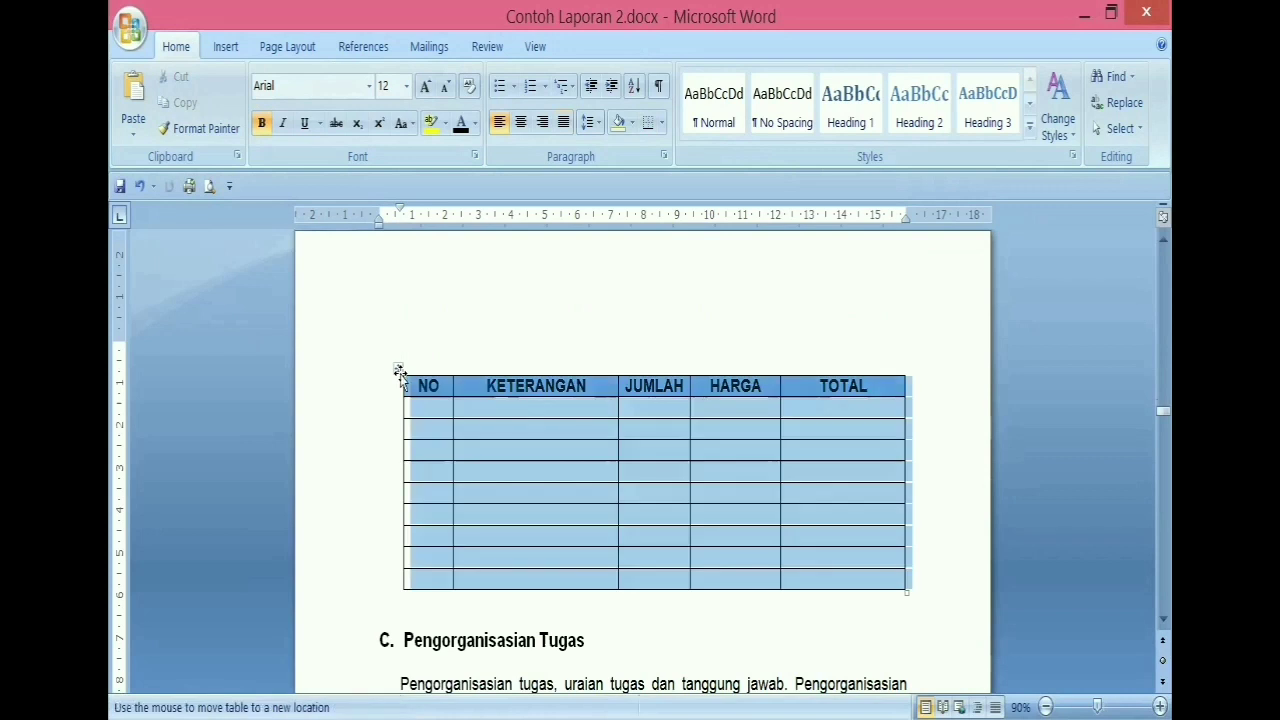
right_click(556, 432)
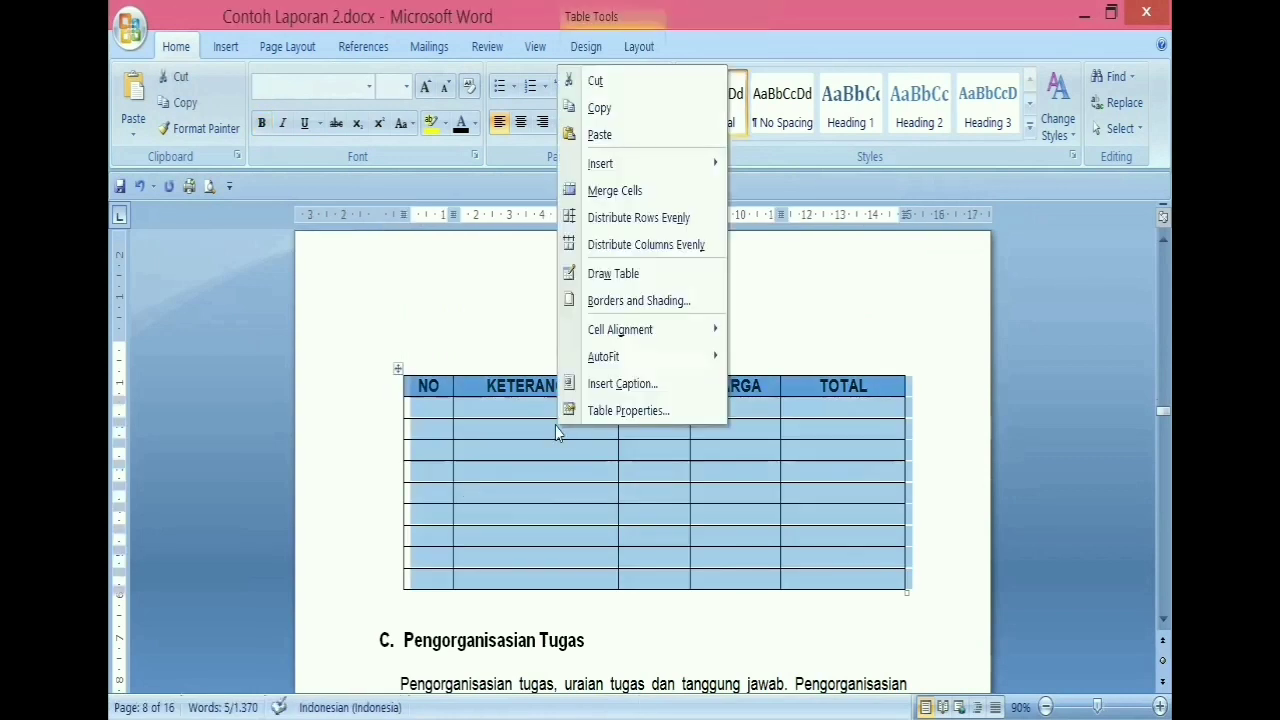
click(613, 386)
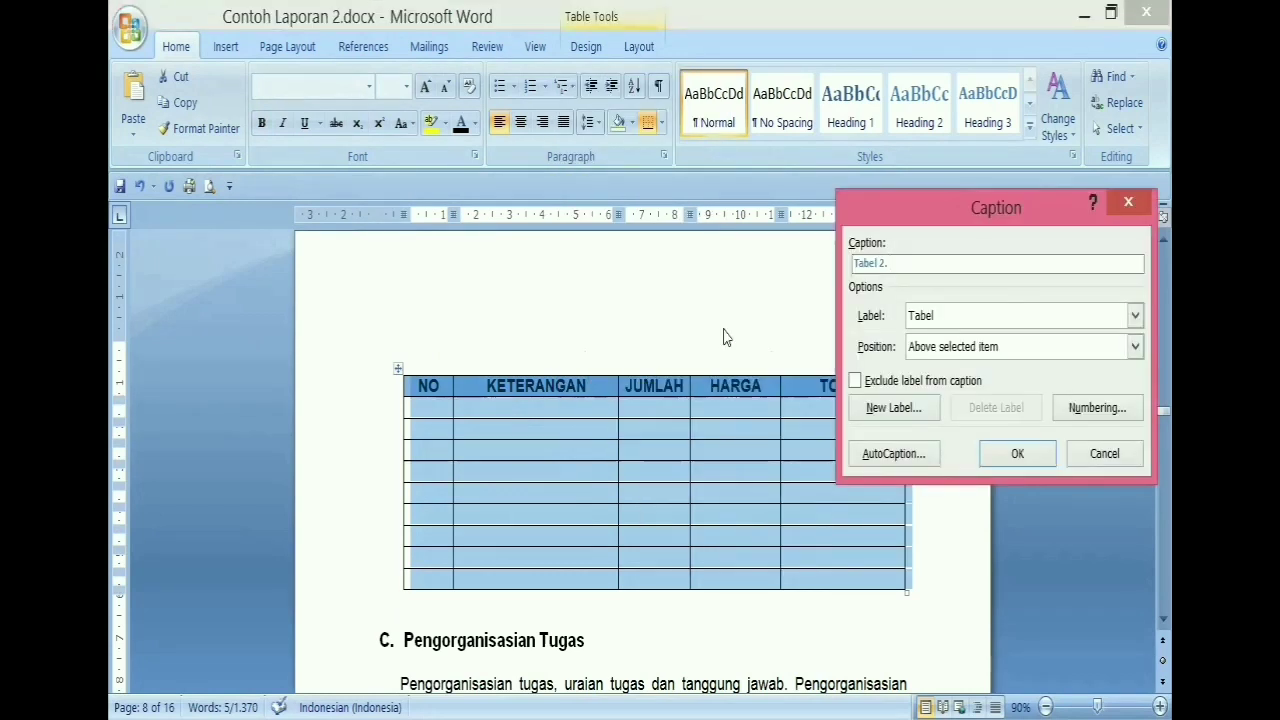
text(Rencana Anggaran Family)
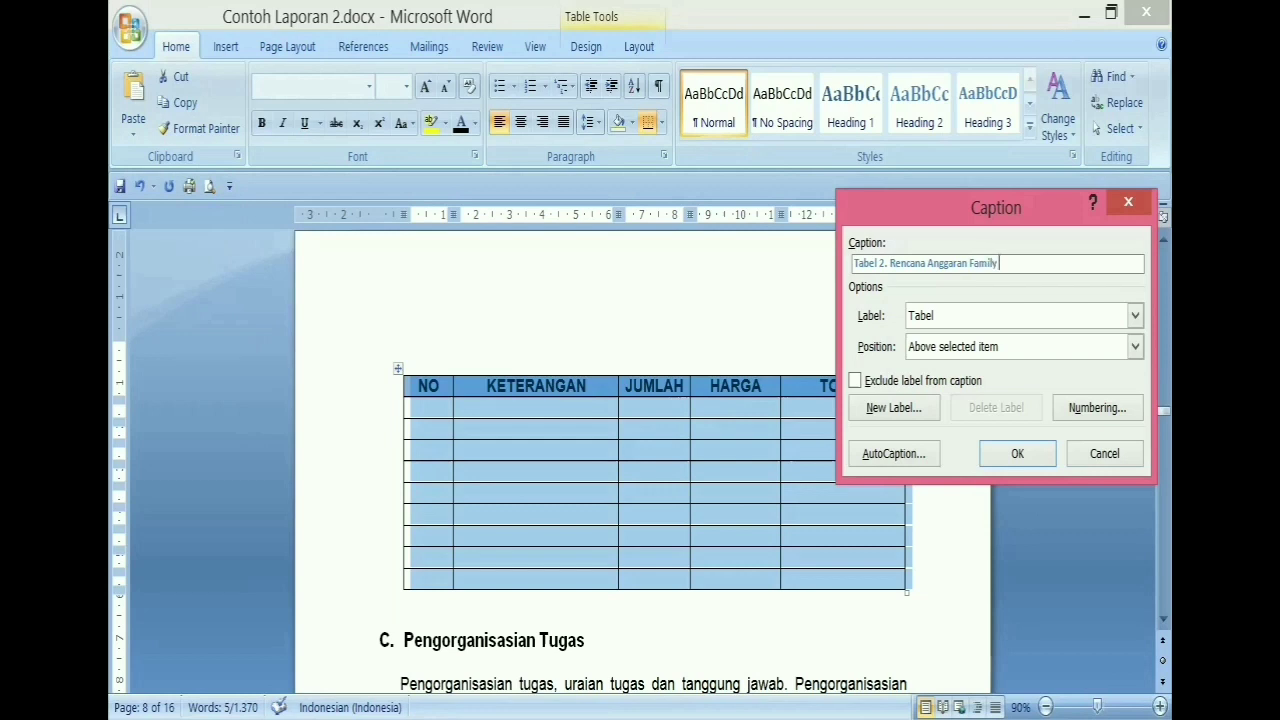
text( Gathering)
click(999, 455)
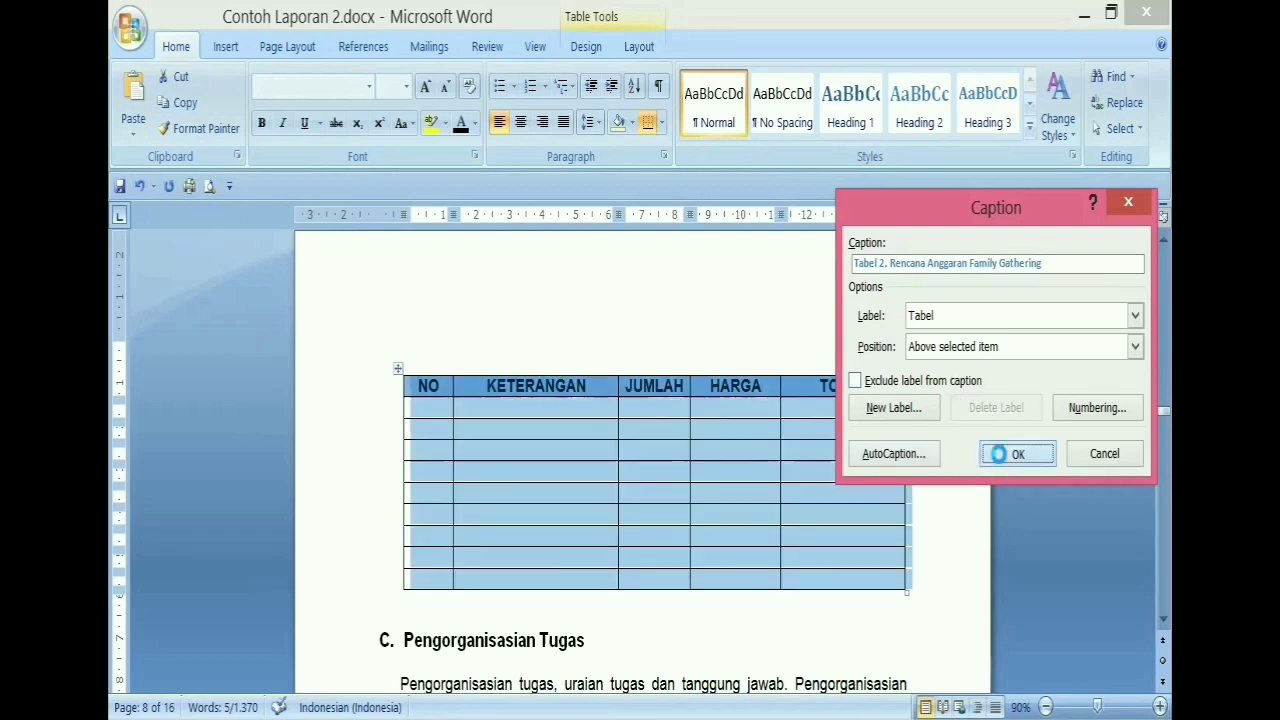
Step: Format the Tabel 2 caption in black 12 pt Arial and indent it to line up with the budget table
click(322, 391)
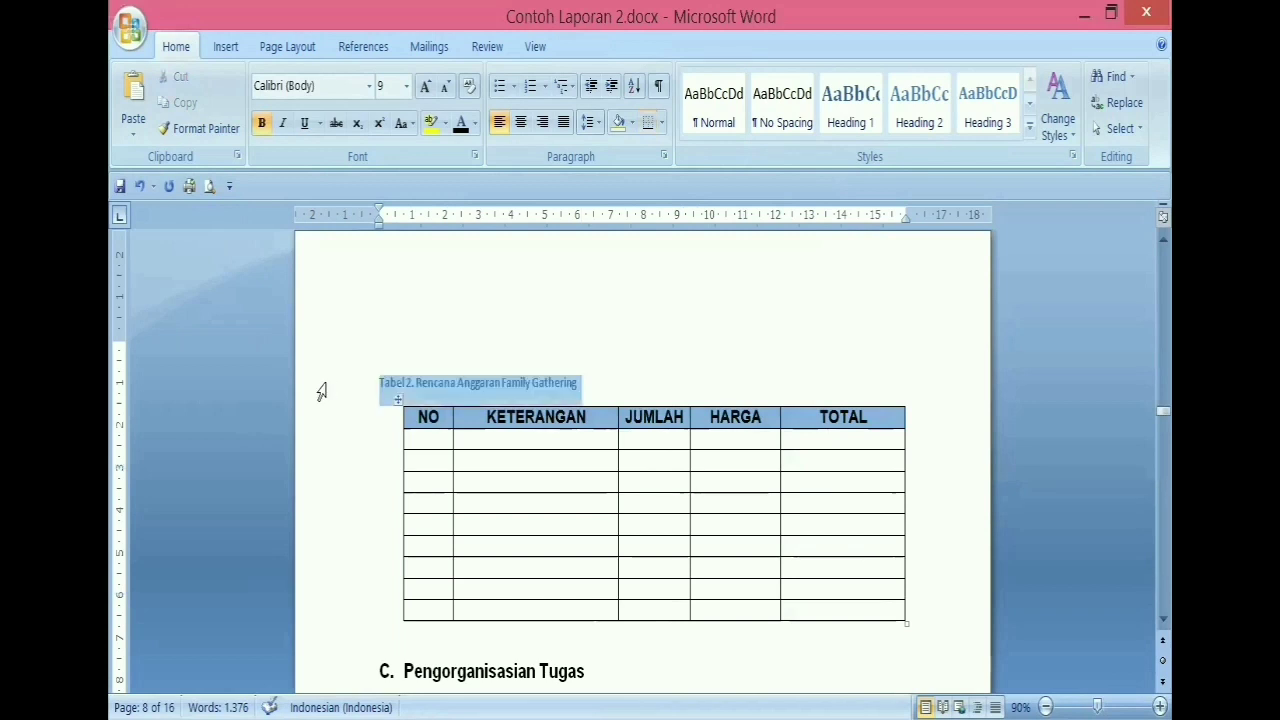
click(369, 86)
click(292, 223)
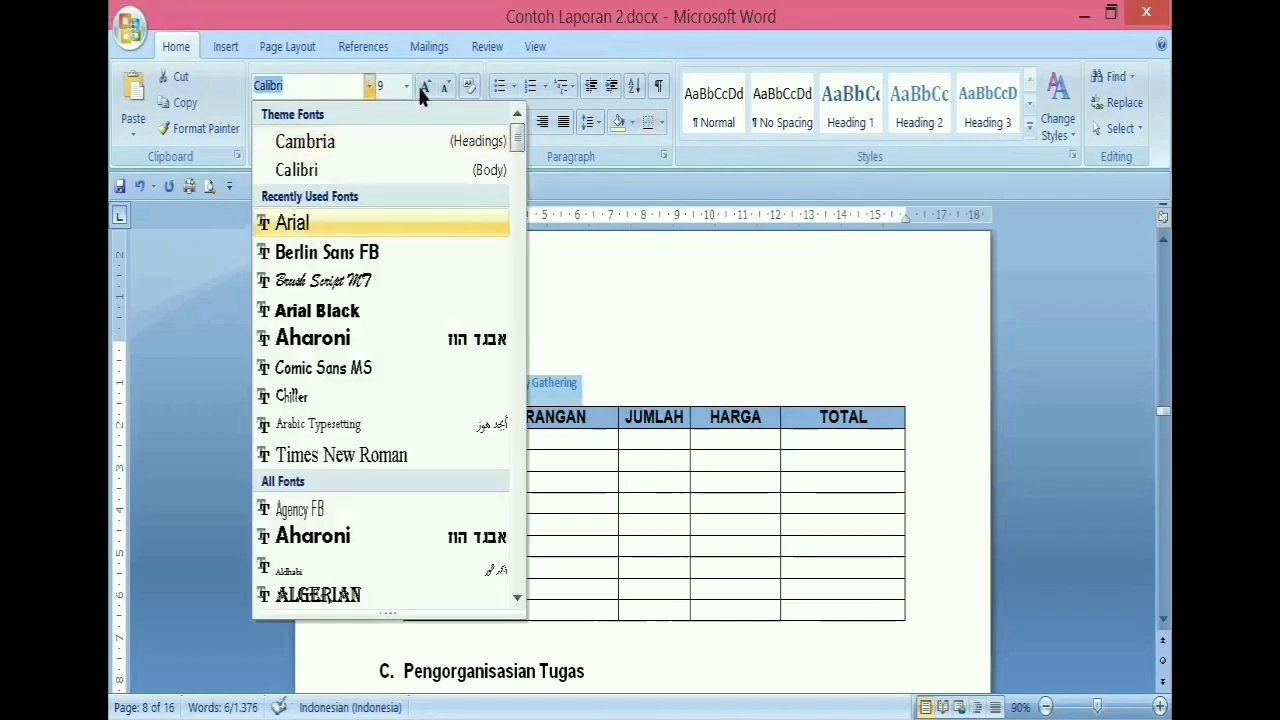
click(425, 87)
click(425, 87)
click(425, 87)
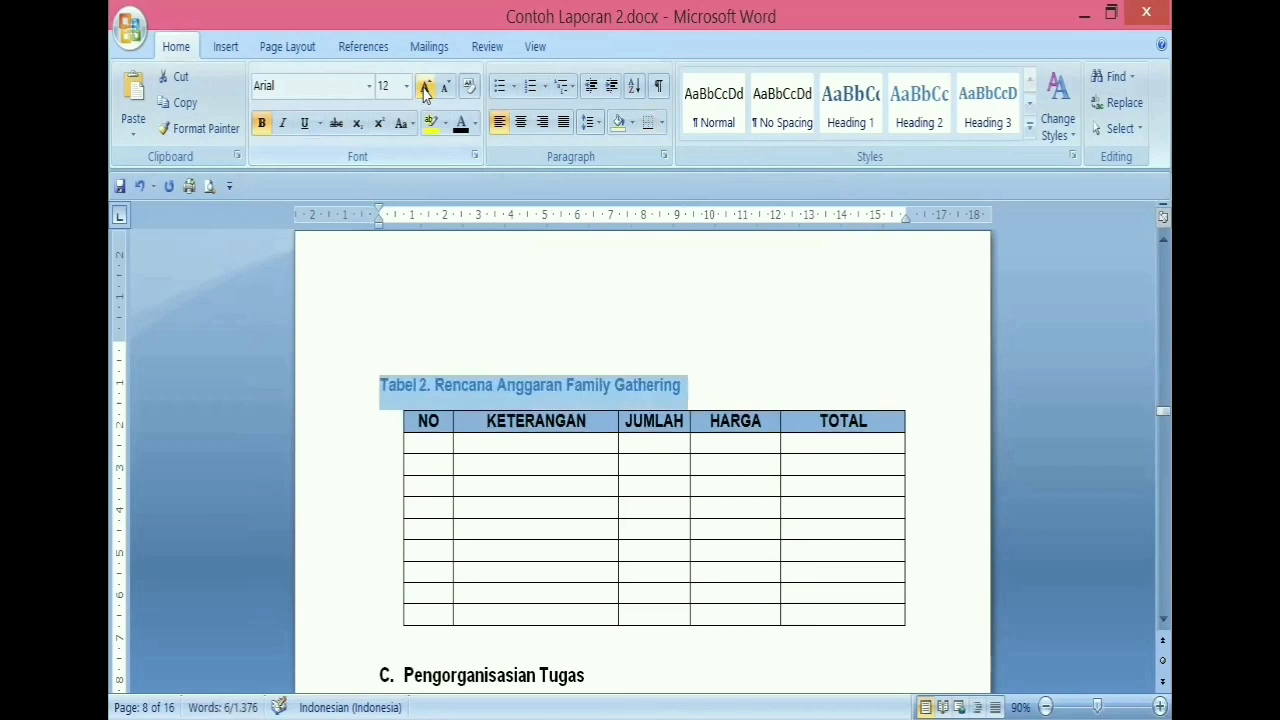
click(460, 130)
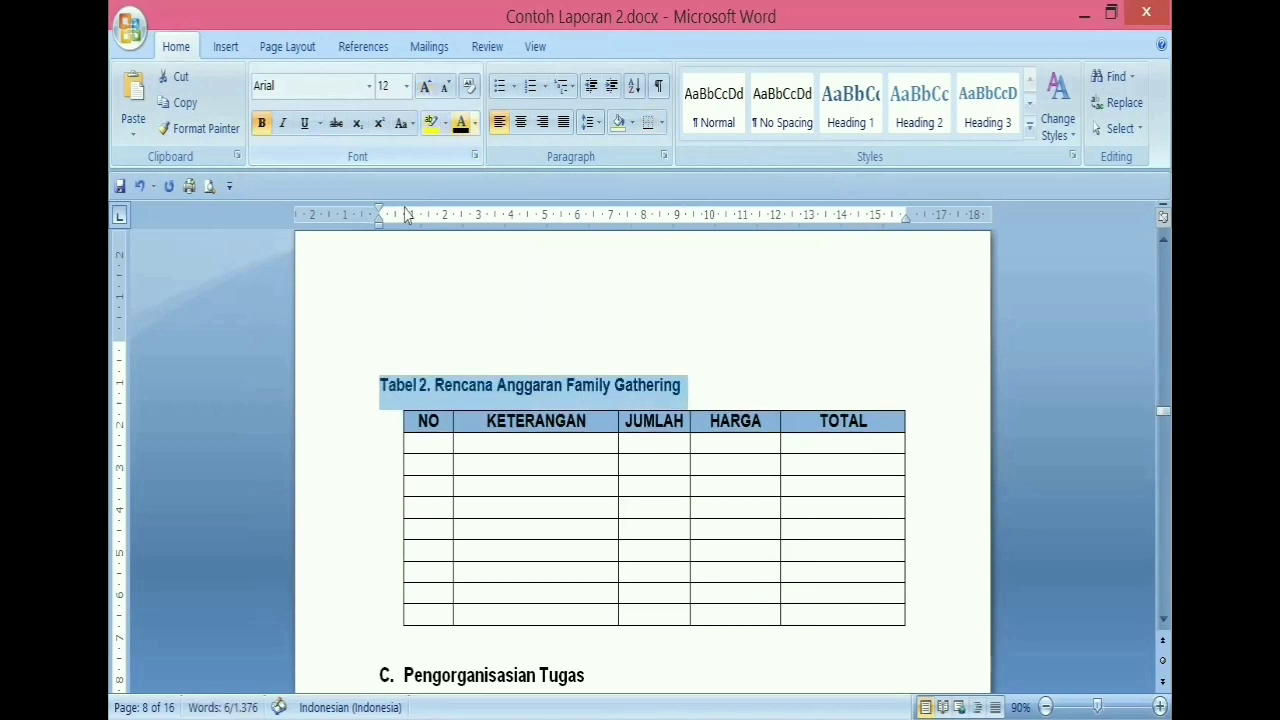
click(381, 386)
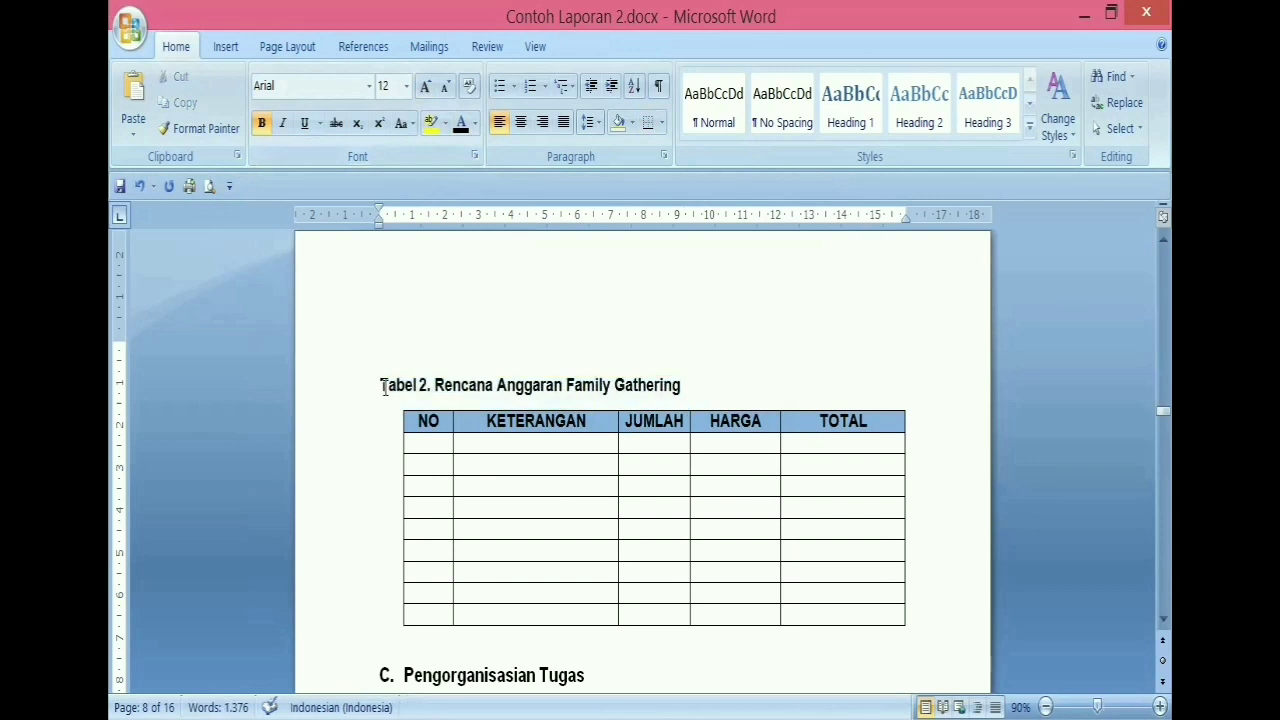
key(Tab)
Step: Look through the pages after the budget table, up to the LAMPIRAN section, for remaining content
scroll(417, 484, down, 5)
scroll(417, 484, down, 2)
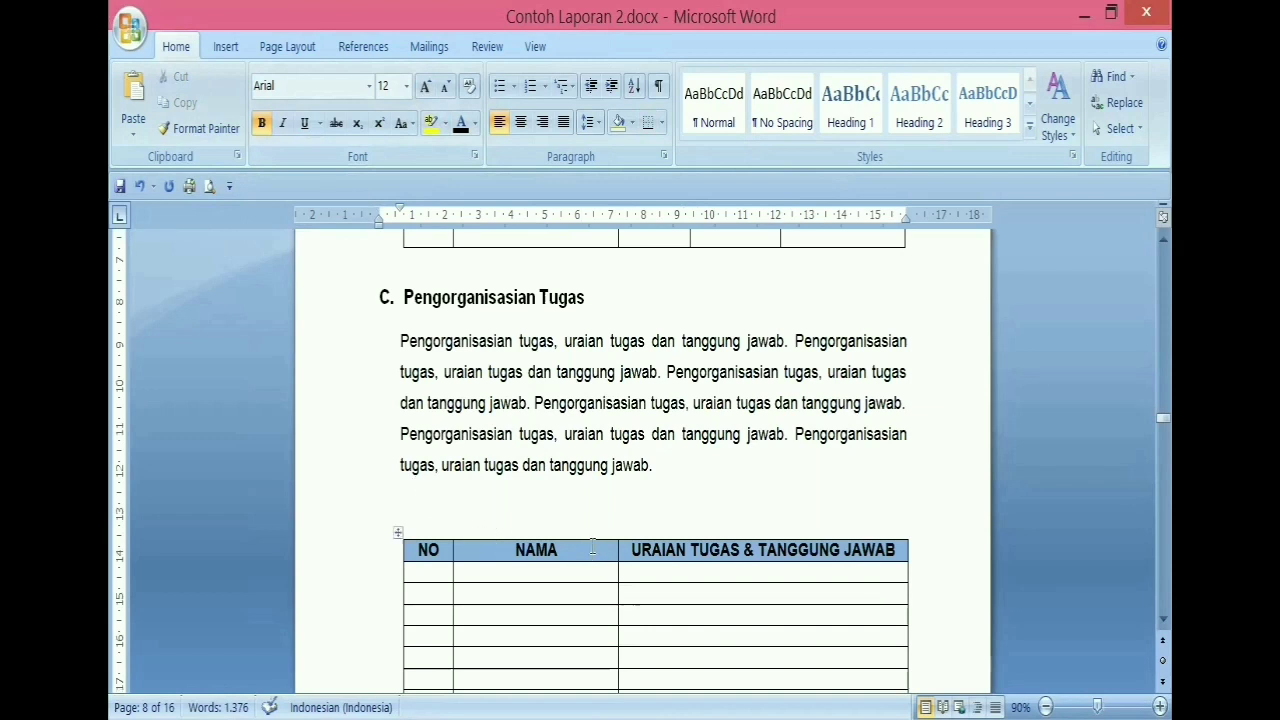
scroll(408, 455, down, 2)
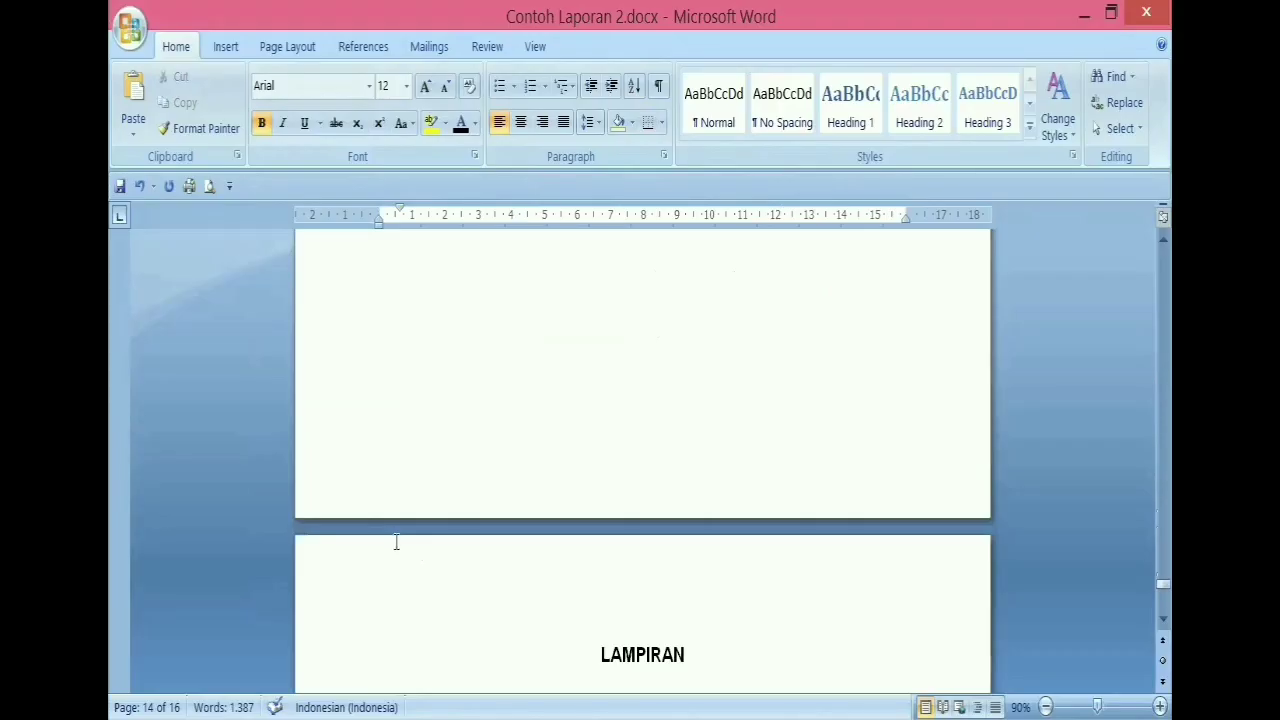
scroll(396, 542, down, 6)
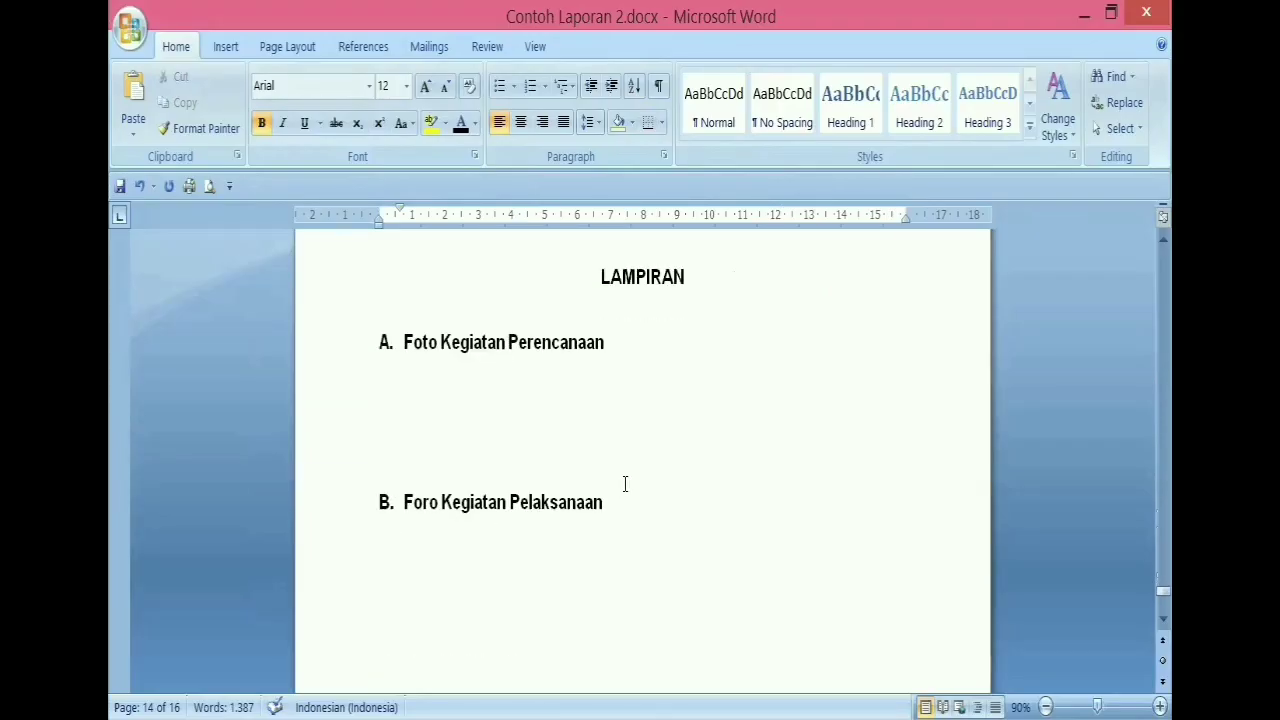
scroll(625, 484, up, 18)
scroll(639, 474, down, 10)
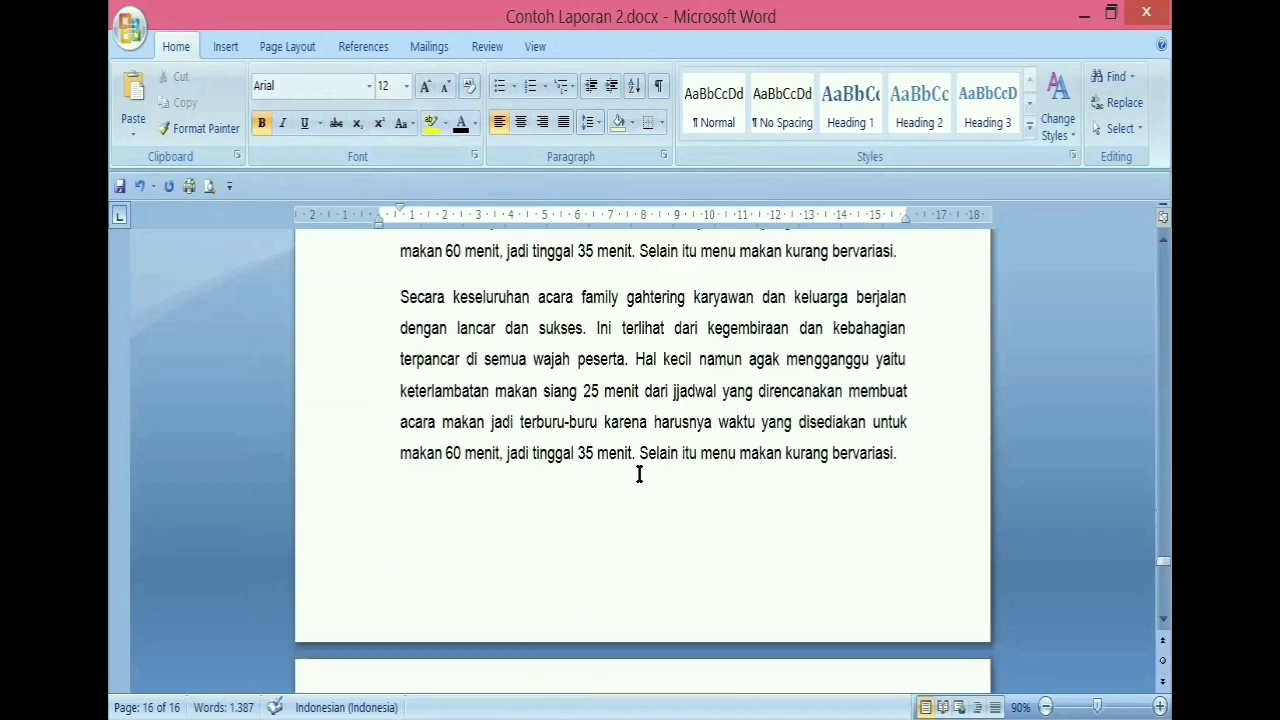
scroll(639, 474, up, 3)
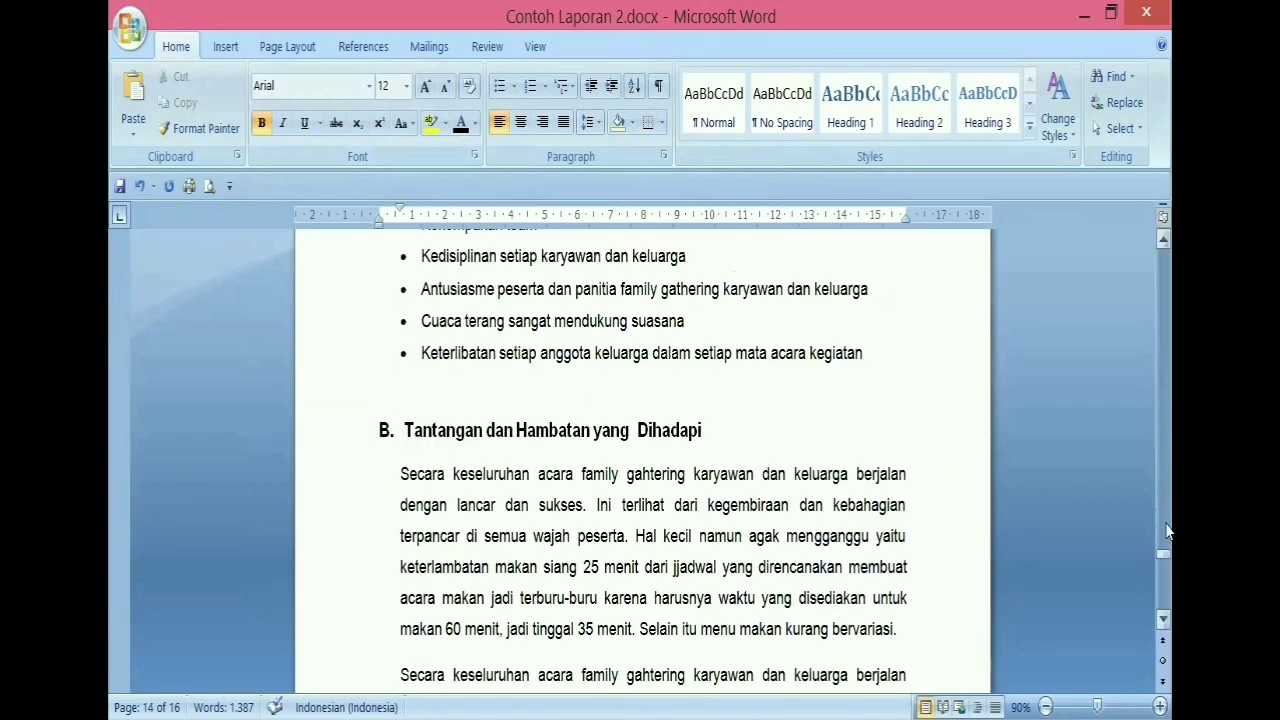
Step: Insert an automatic list of tables under DAFTAR TABEL with the Tabel caption label, dotted leader and right-aligned page numbers
click(1170, 310)
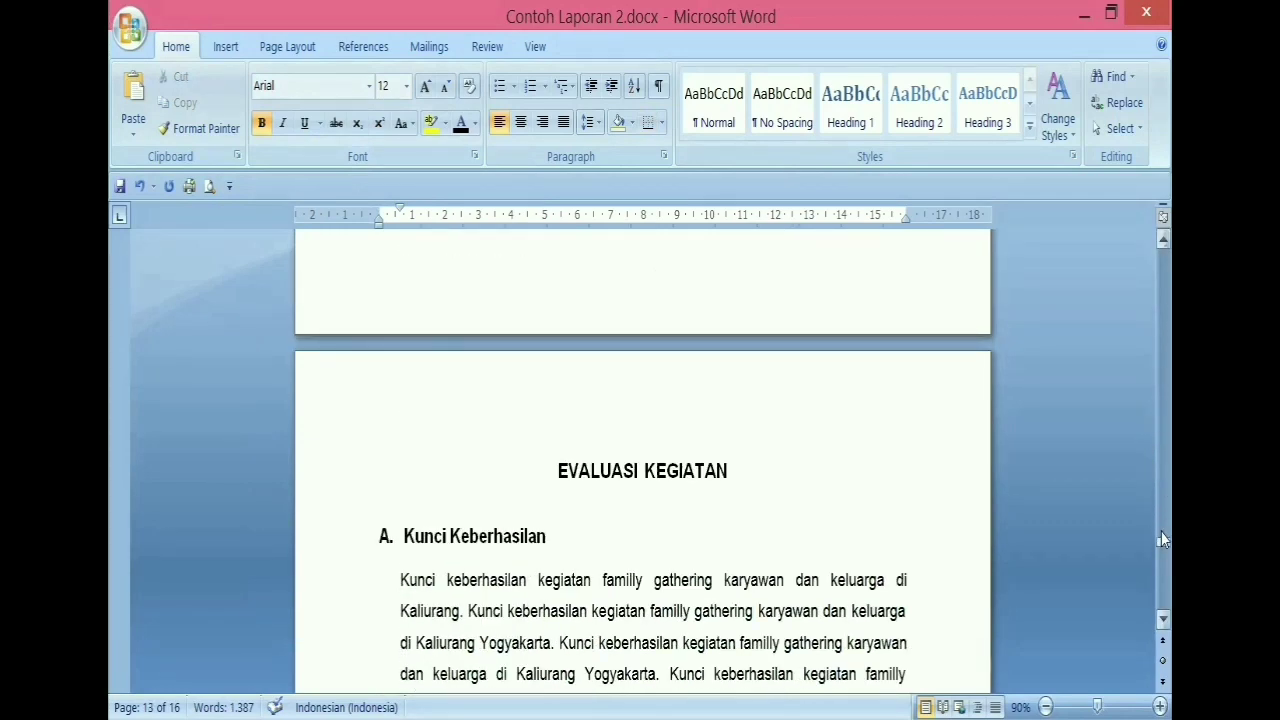
drag(1166, 528, 1170, 253)
scroll(693, 432, down, 10)
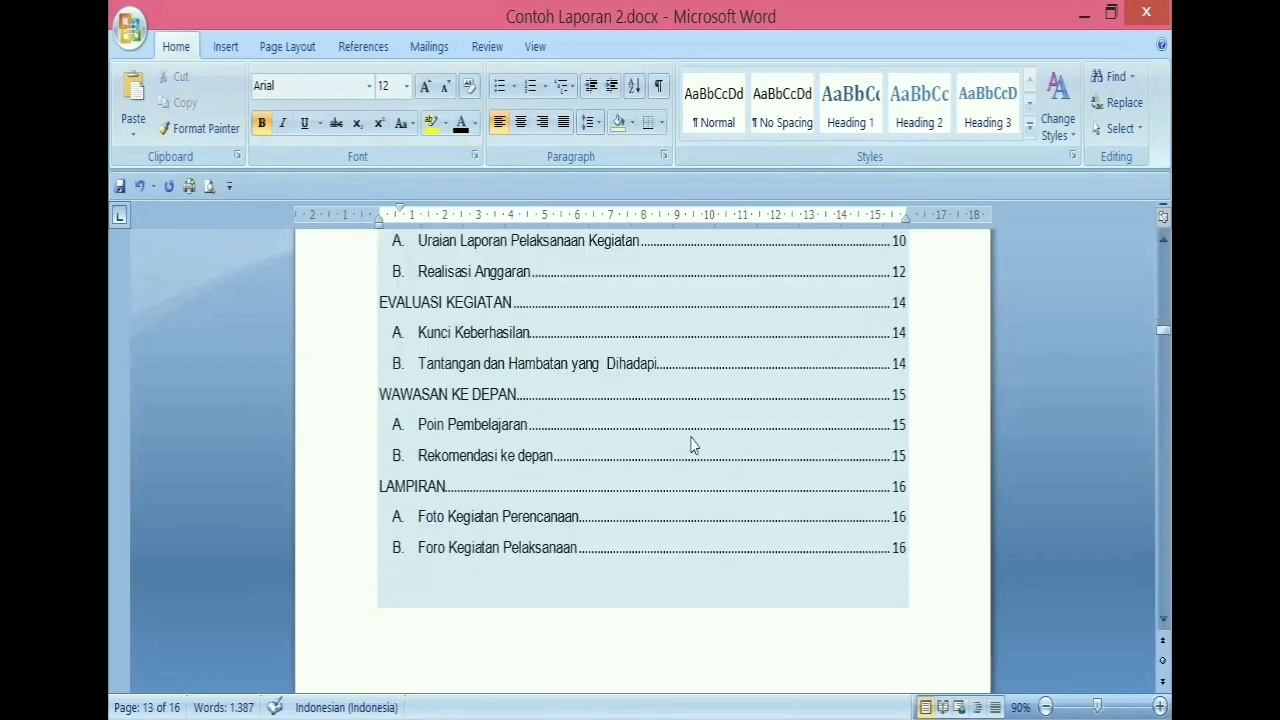
scroll(711, 440, down, 8)
scroll(716, 470, up, 5)
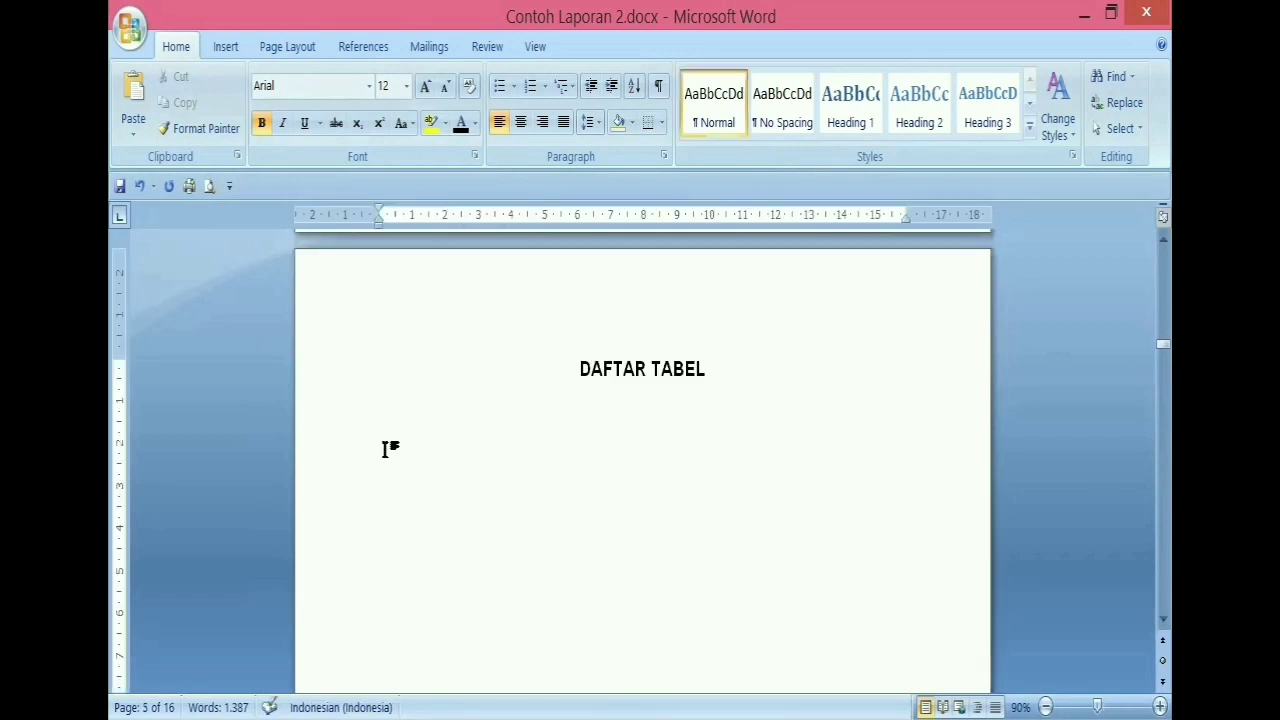
key(Return)
key(Return)
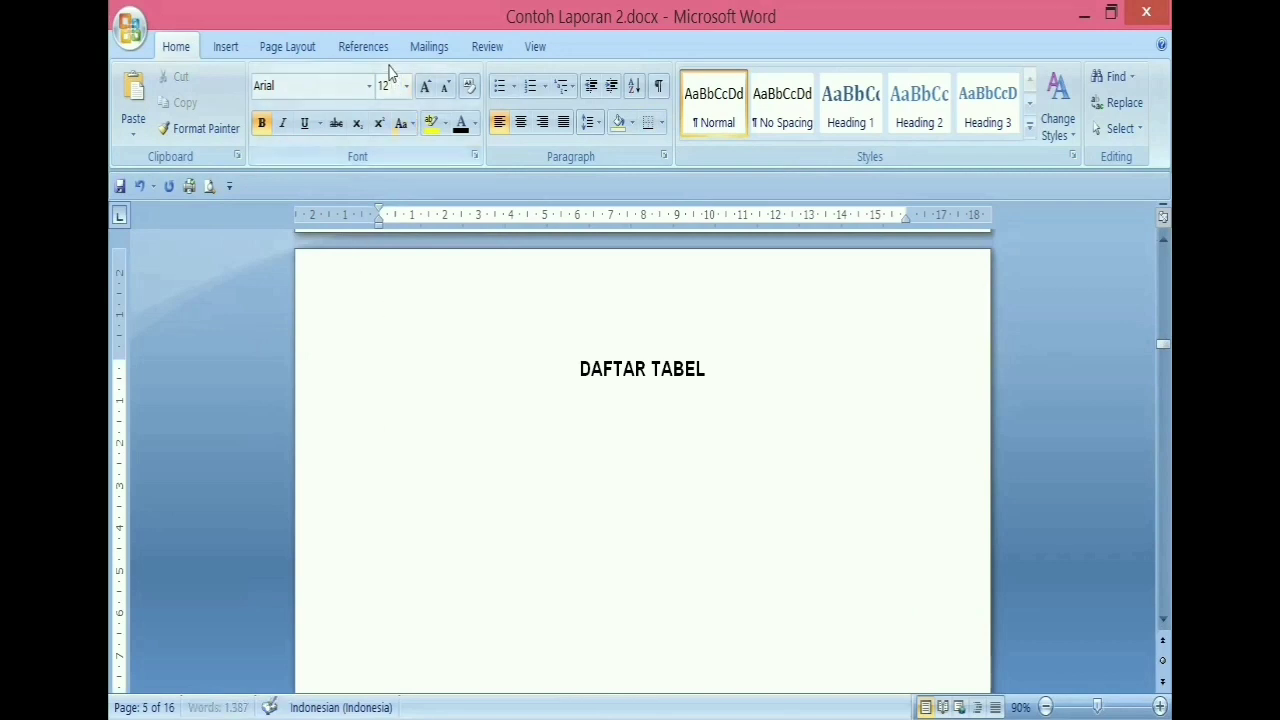
click(373, 45)
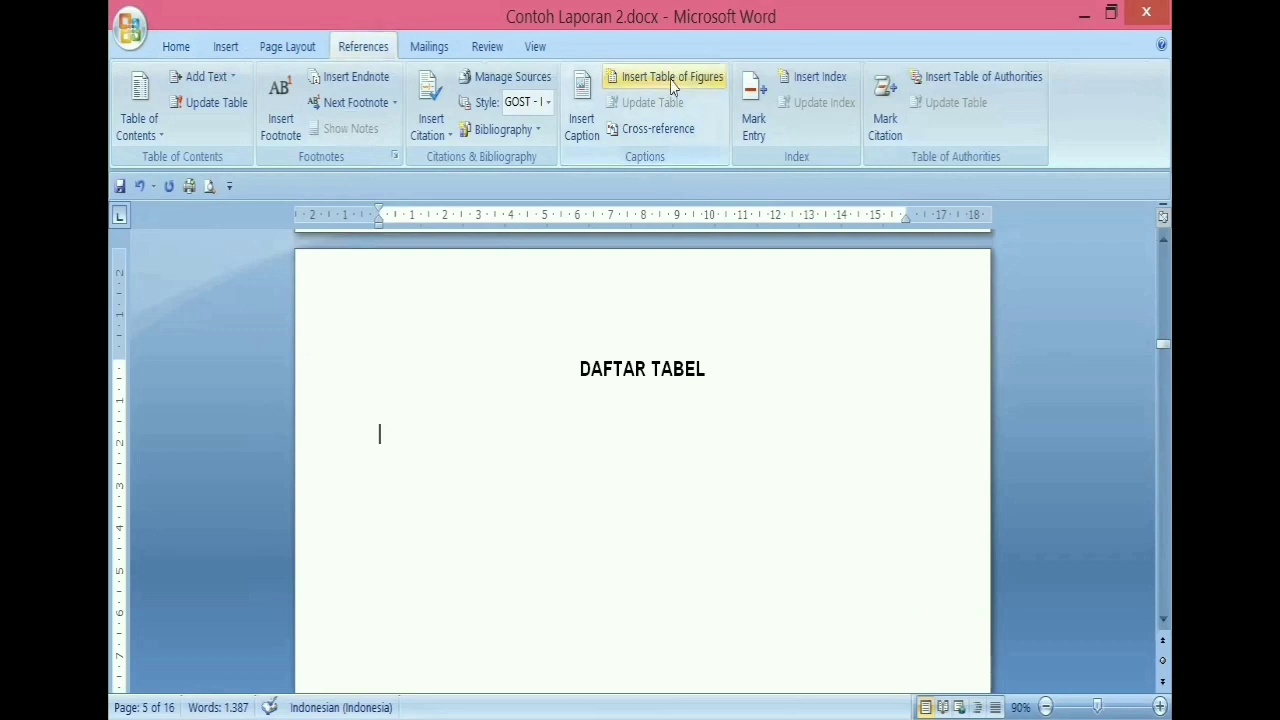
click(714, 79)
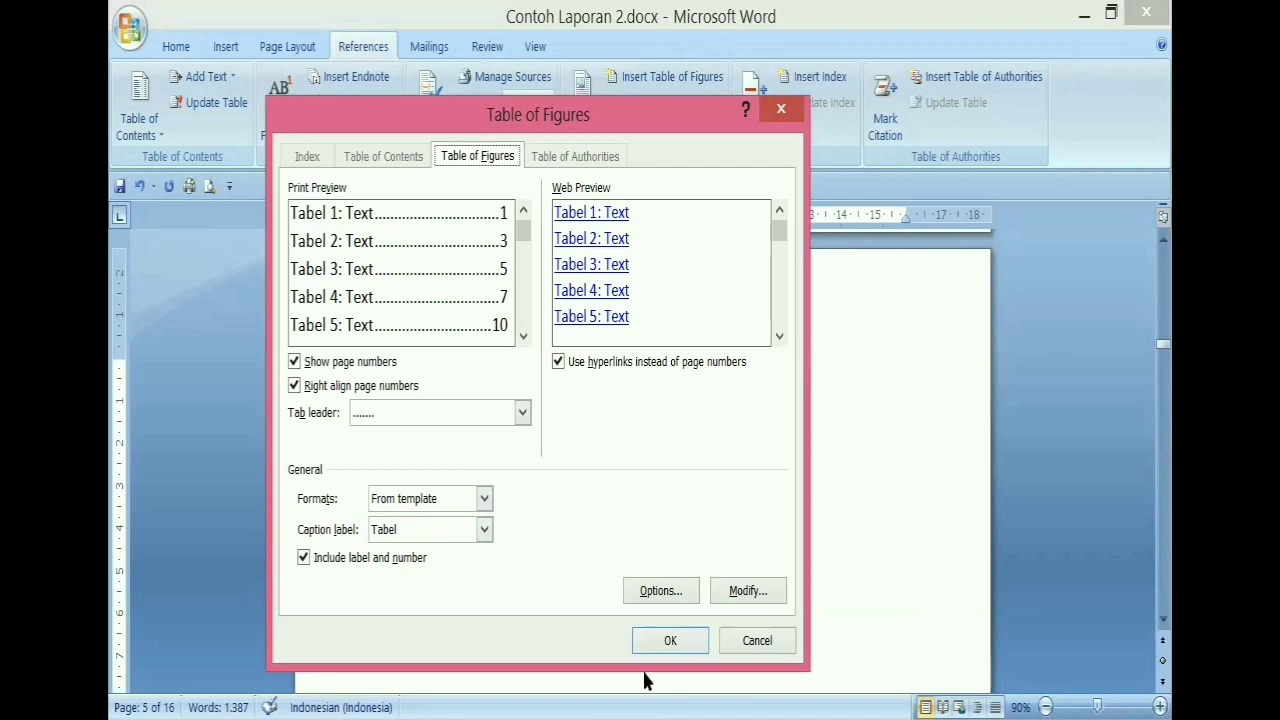
click(670, 640)
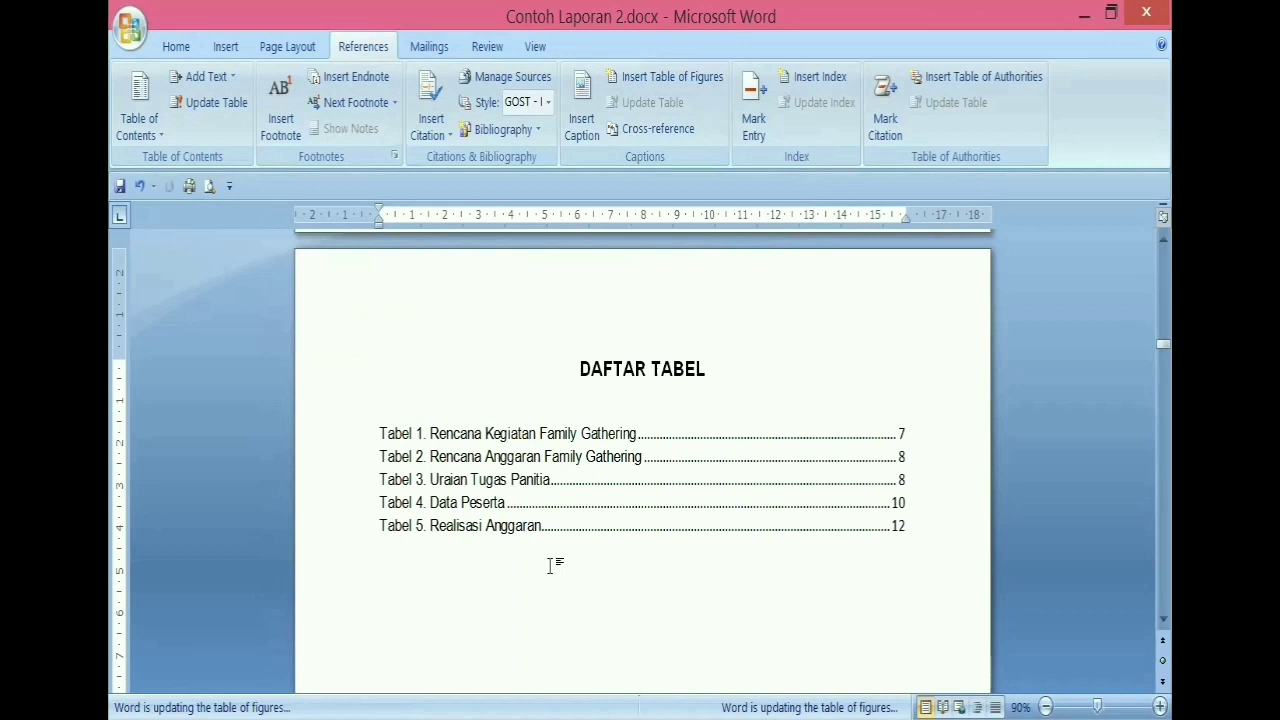
Step: Go through the report from the DAFTAR GAMBAR page to the Taman Kaliurang picture on page 10
scroll(552, 566, down, 2)
scroll(552, 566, down, 18)
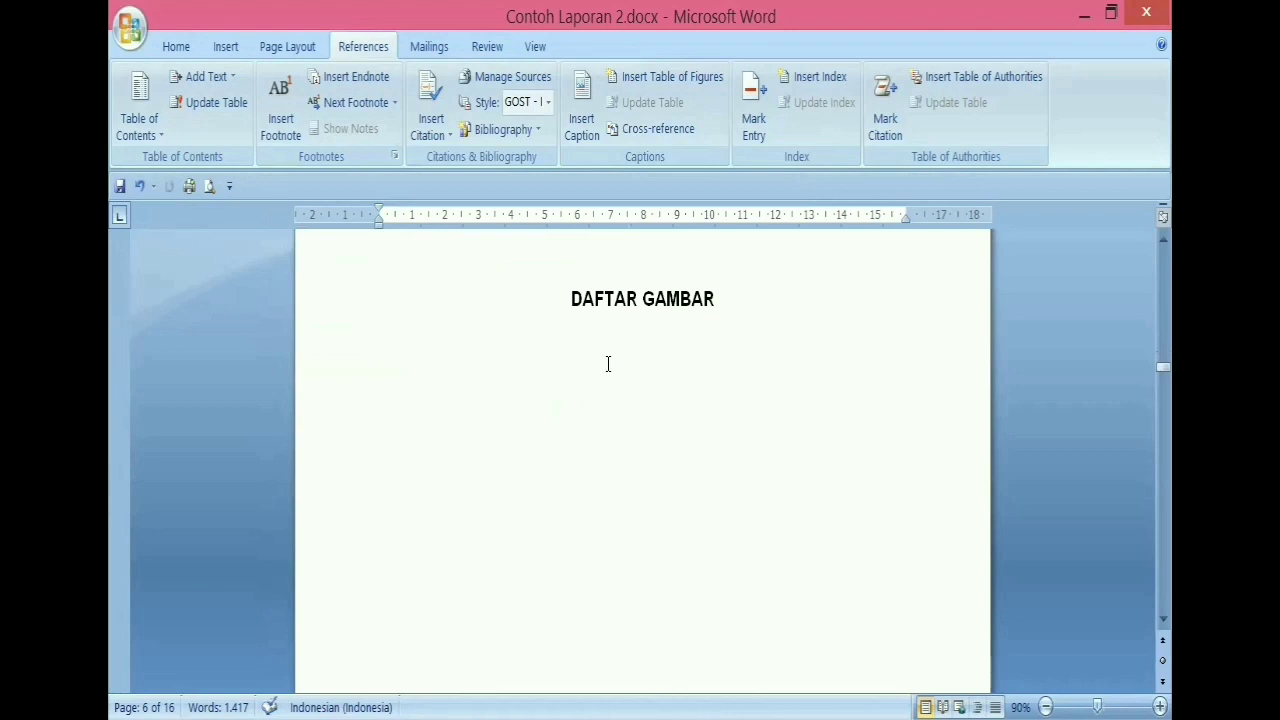
scroll(609, 374, down, 18)
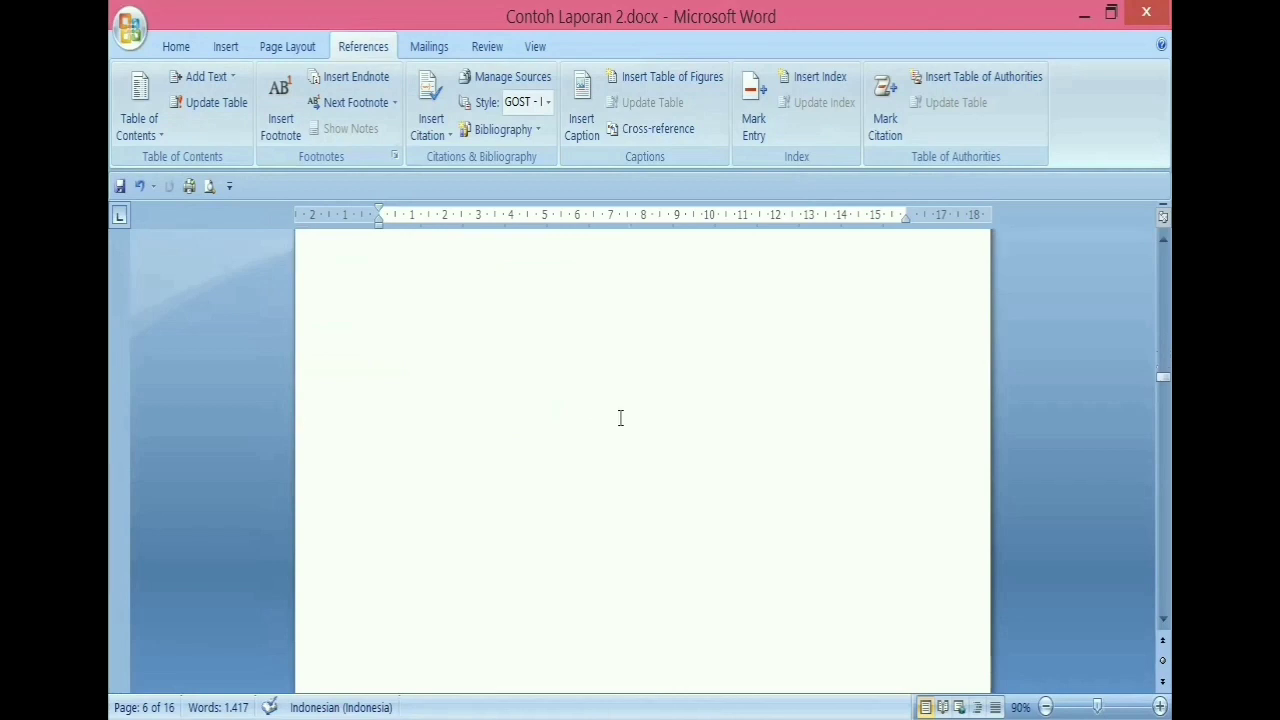
scroll(620, 426, down, 20)
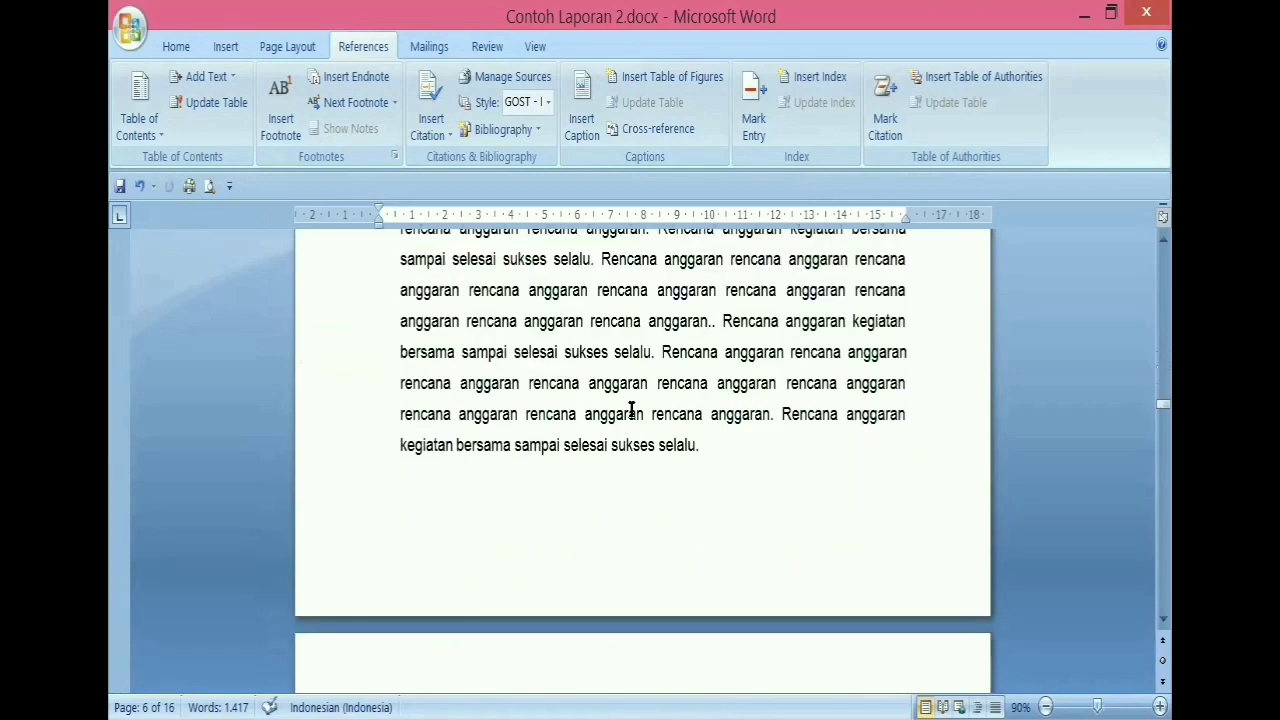
scroll(665, 396, down, 20)
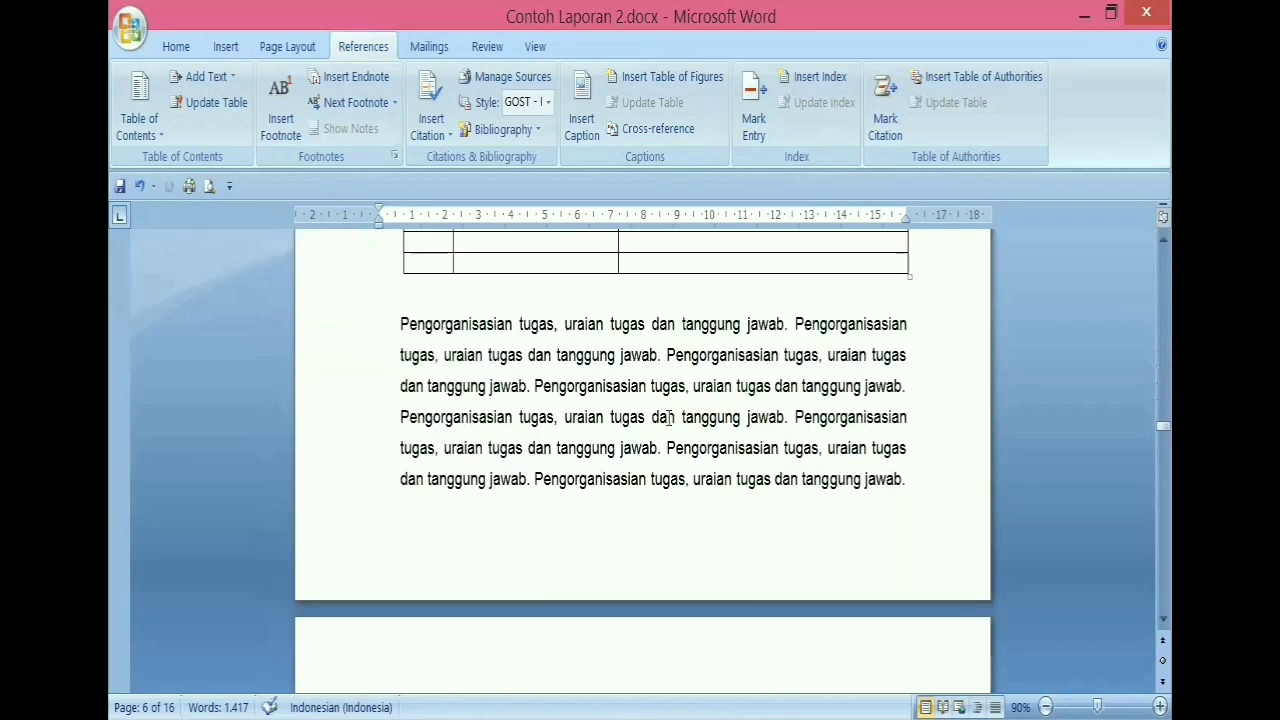
scroll(676, 418, down, 20)
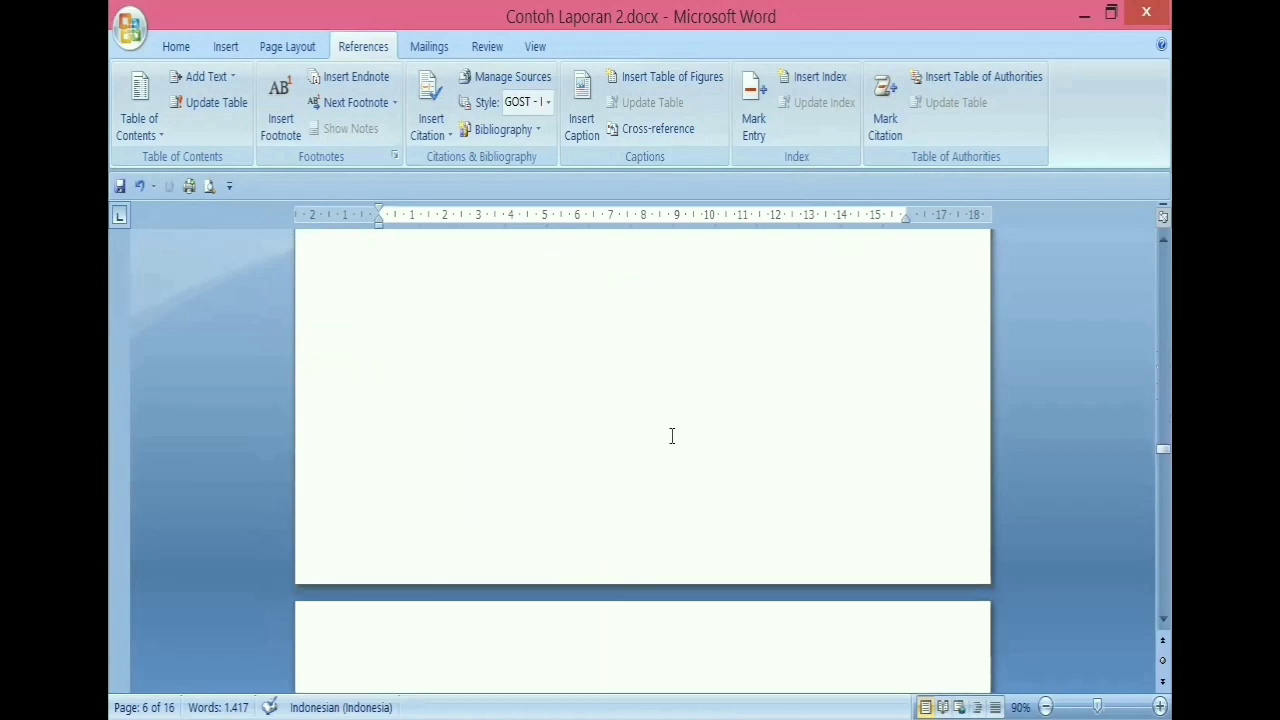
scroll(673, 433, down, 2)
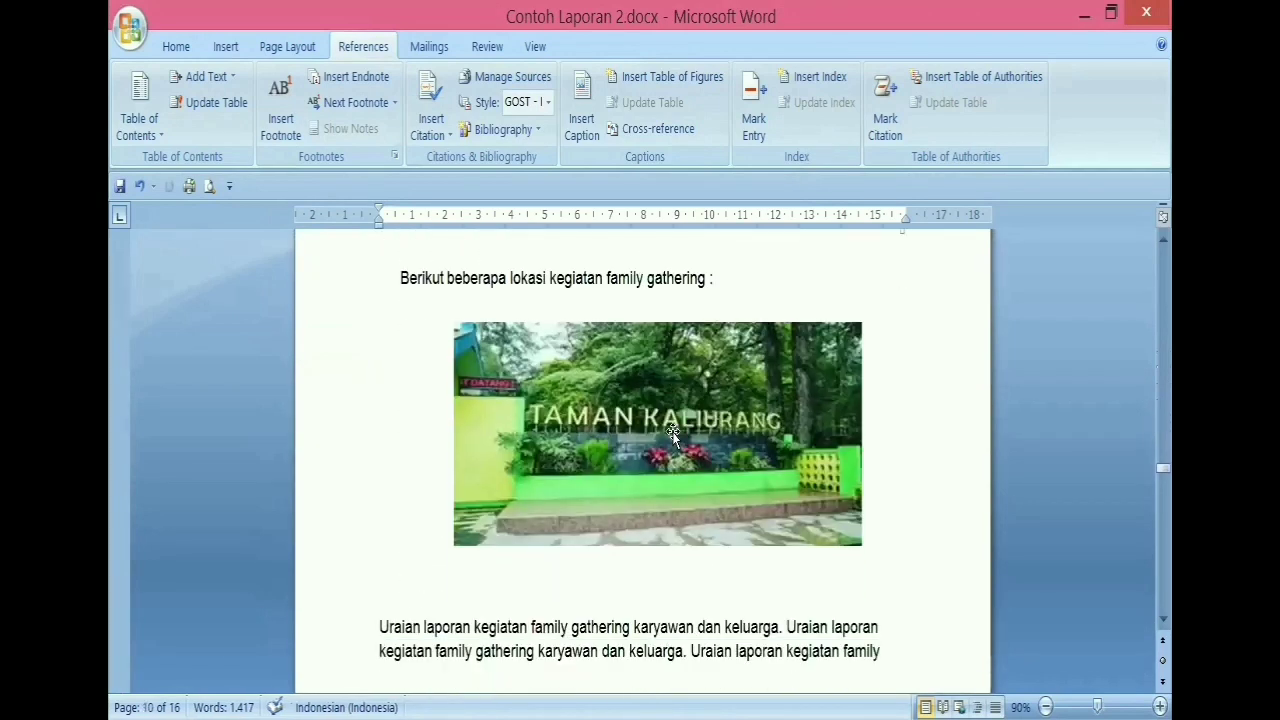
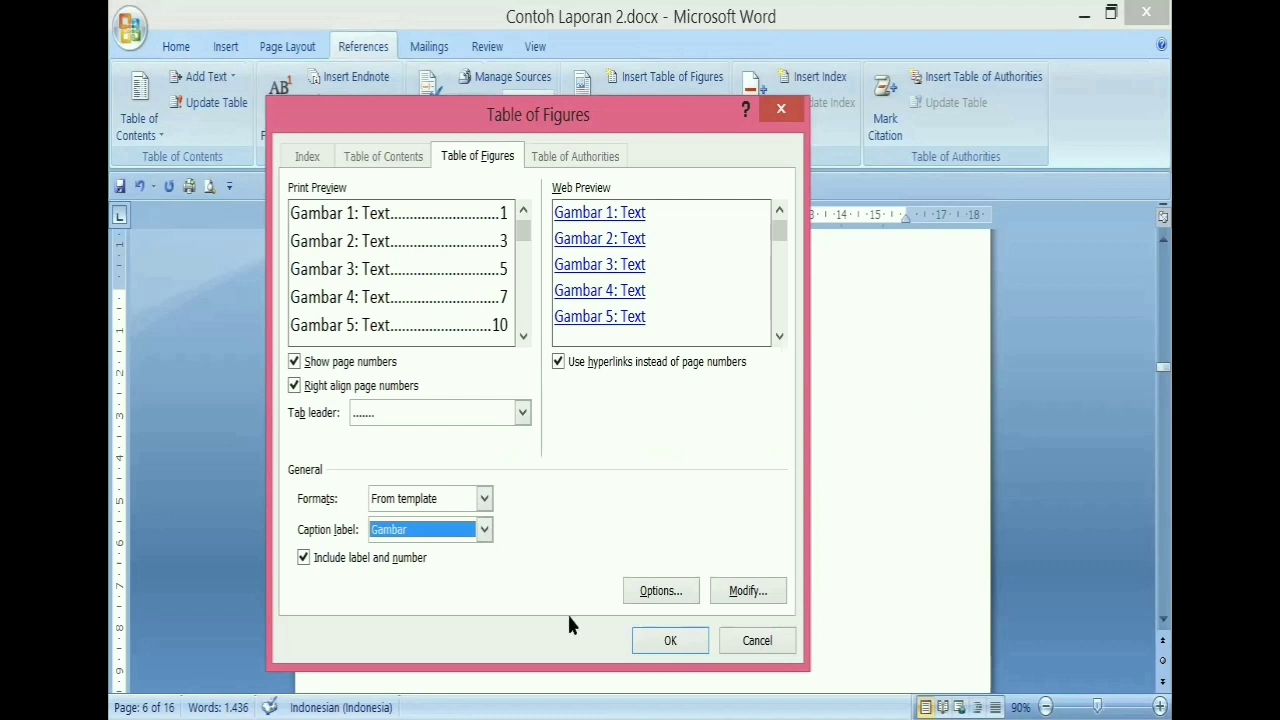
Step: Insert an automatic list of figures under DAFTAR GAMBAR with the Gambar caption label, dotted leader and right-aligned page numbers
click(663, 645)
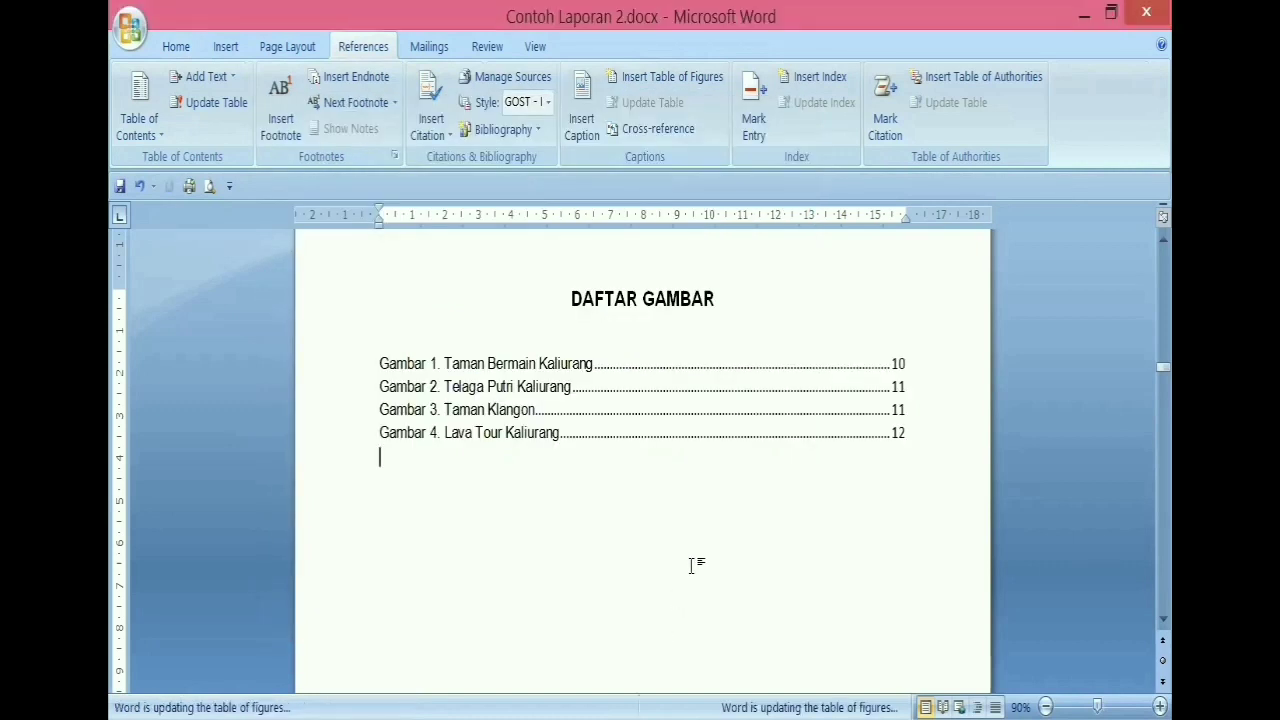
scroll(690, 565, down, 1)
scroll(690, 565, down, 2)
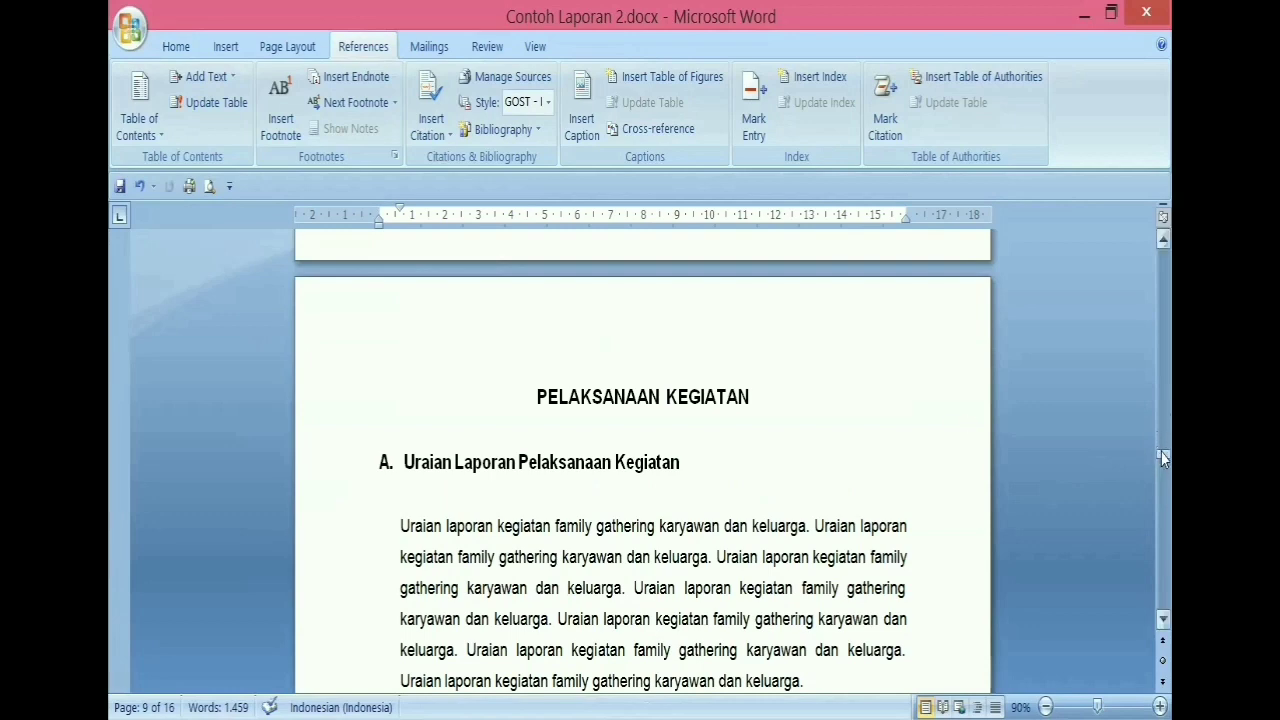
Step: Start a new section at the BERITA ACARA heading on page 2 by applying the page setup to "This point forward"
drag(1161, 453, 1170, 245)
scroll(598, 577, down, 3)
scroll(590, 592, up, 3)
scroll(545, 656, down, 5)
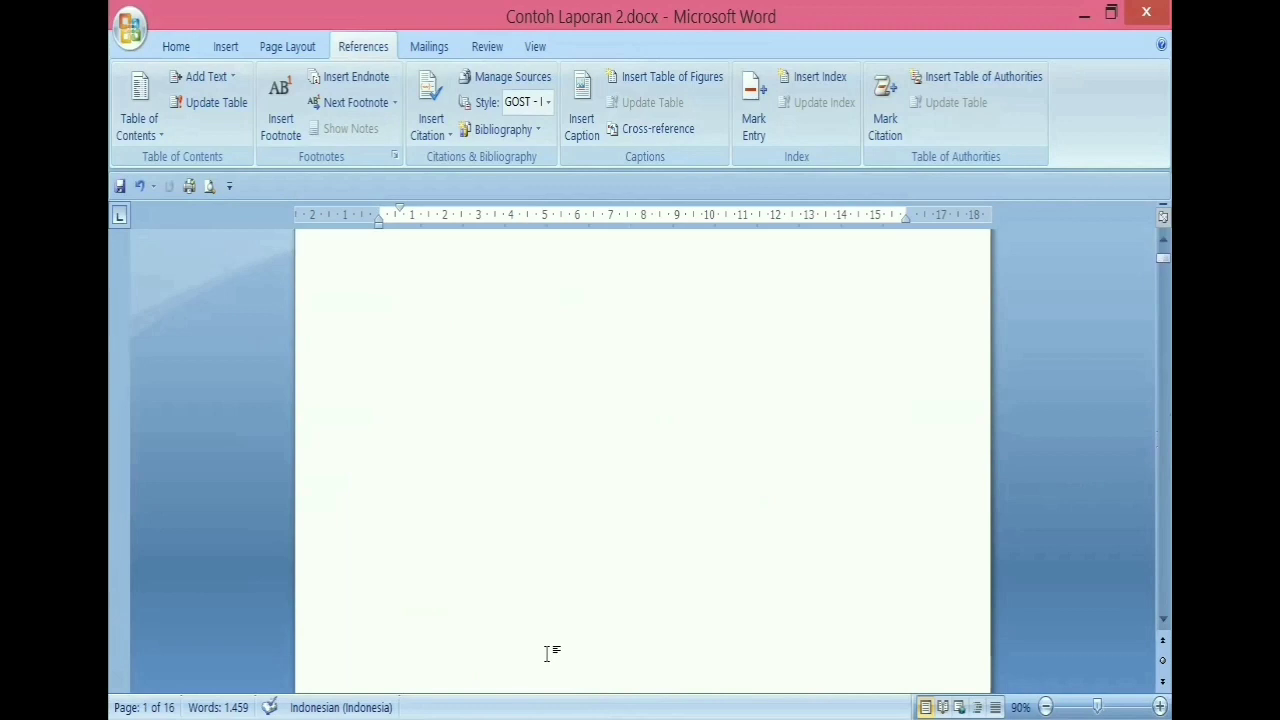
scroll(550, 652, down, 3)
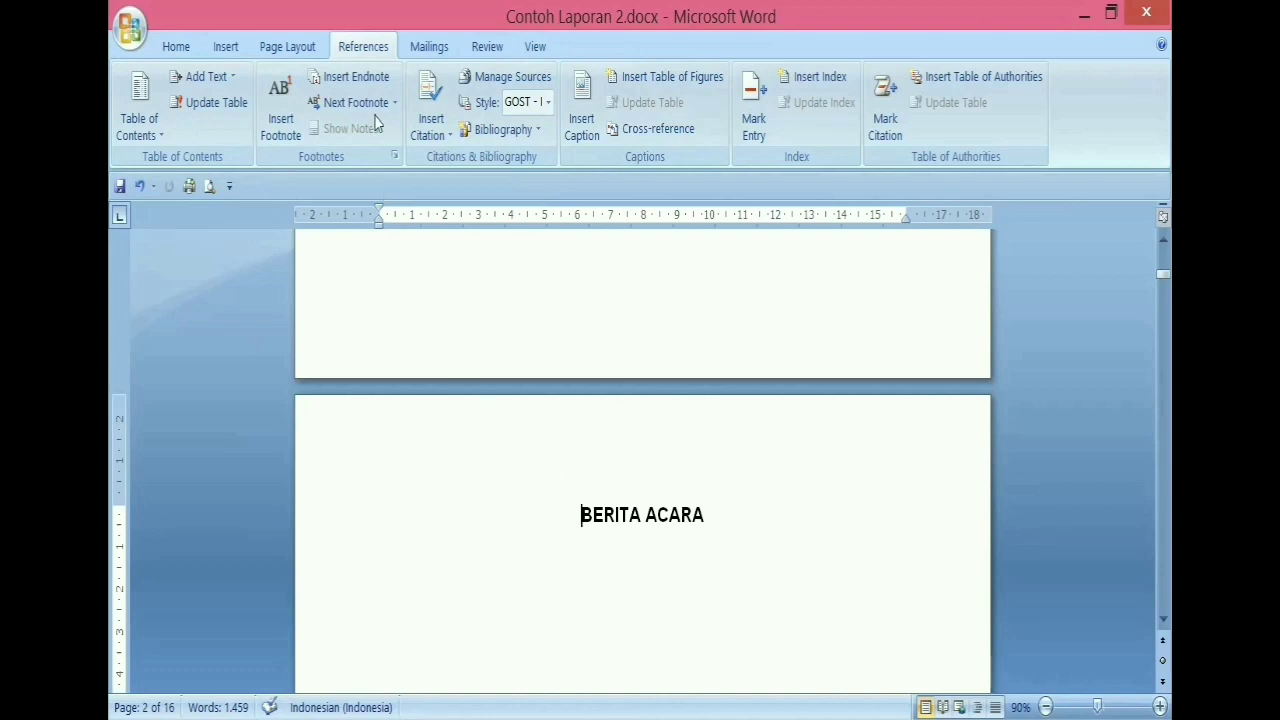
click(301, 49)
click(483, 156)
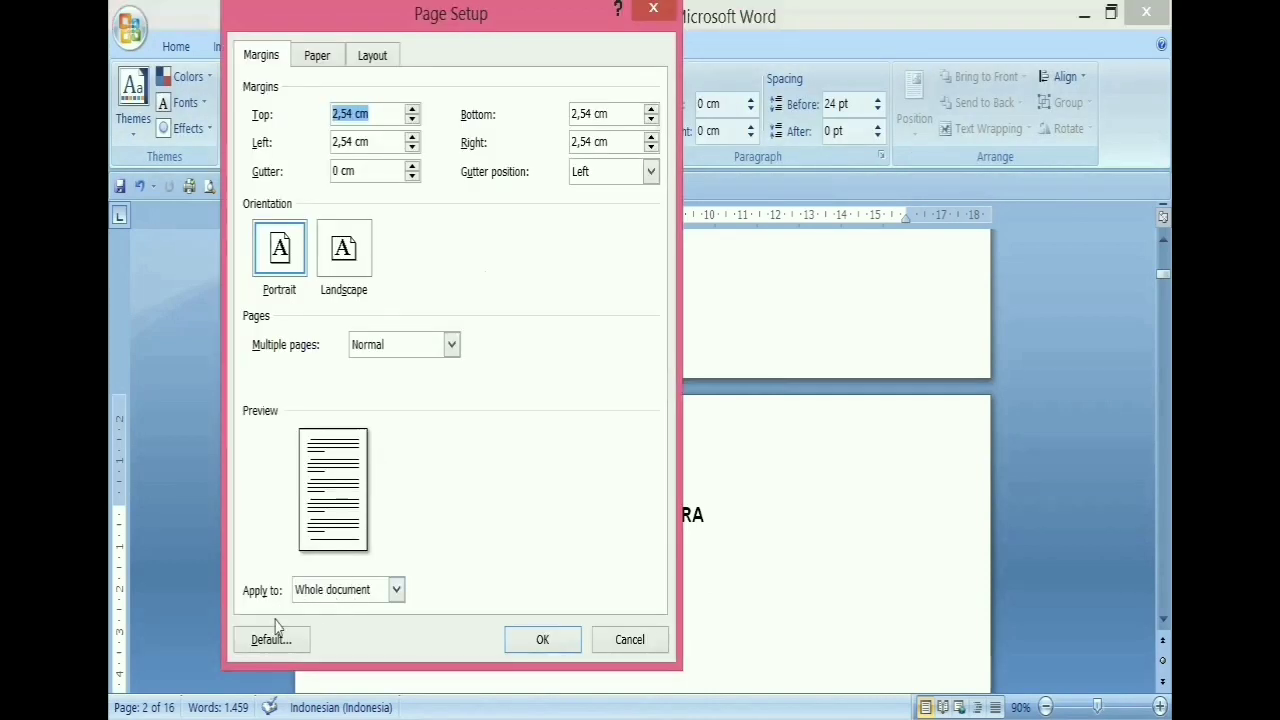
click(397, 590)
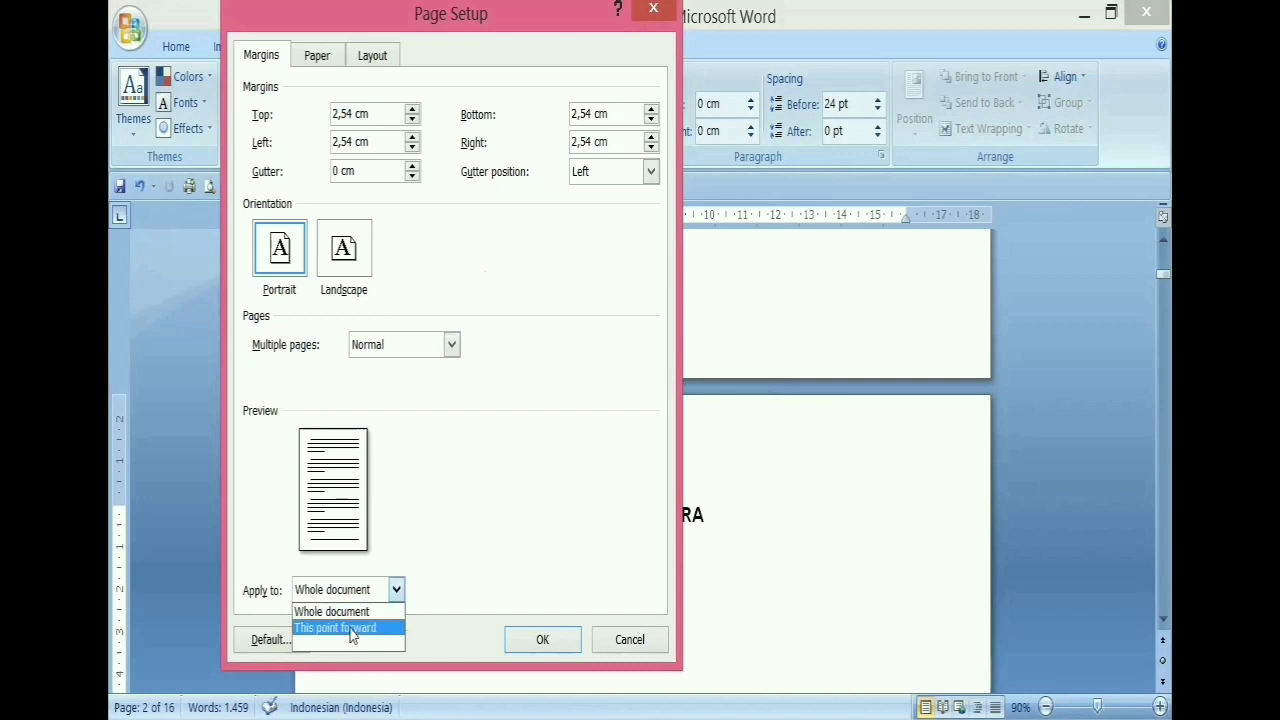
click(352, 628)
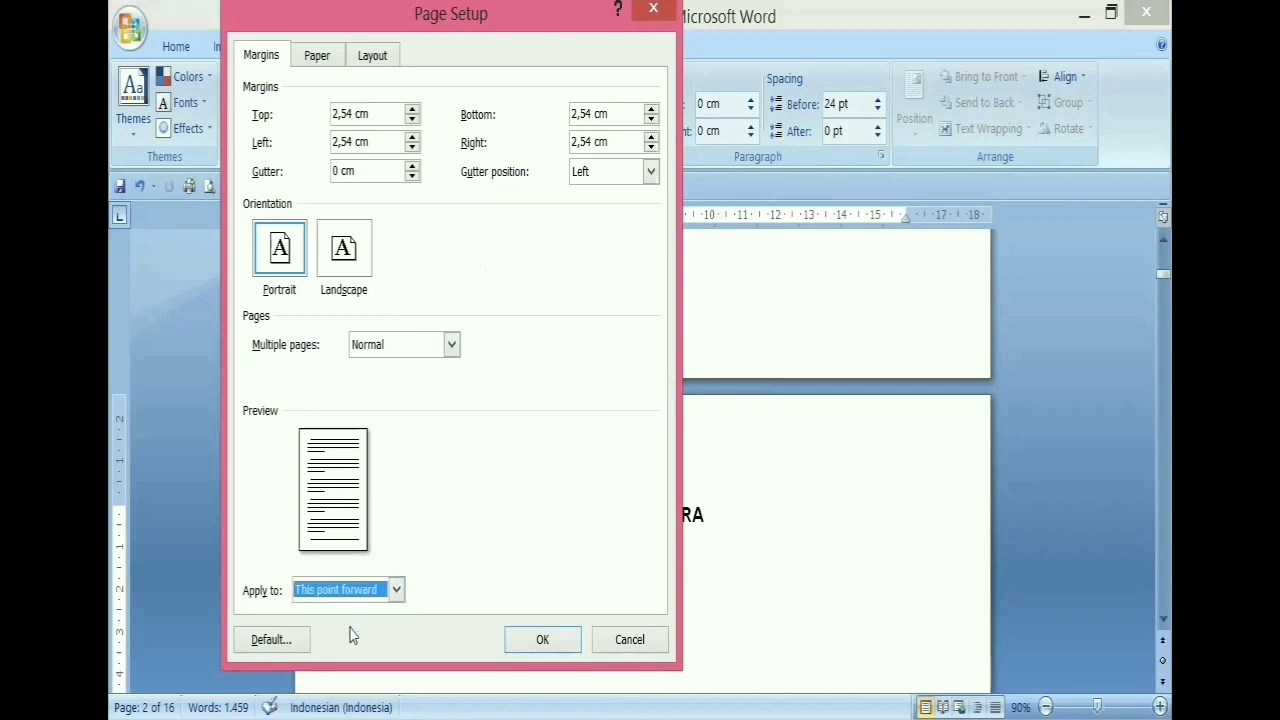
click(543, 641)
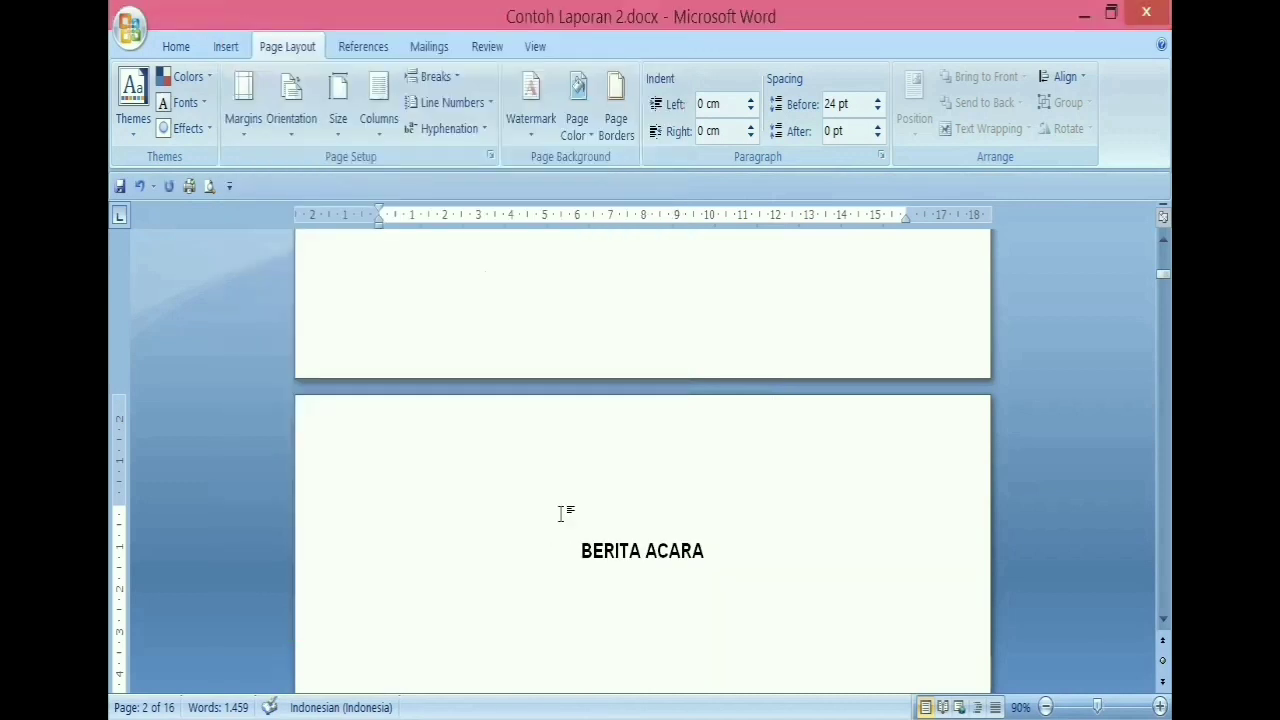
Step: Insert a centred page number at the bottom of the BERITA ACARA page using the Plain Number 2 style
click(226, 48)
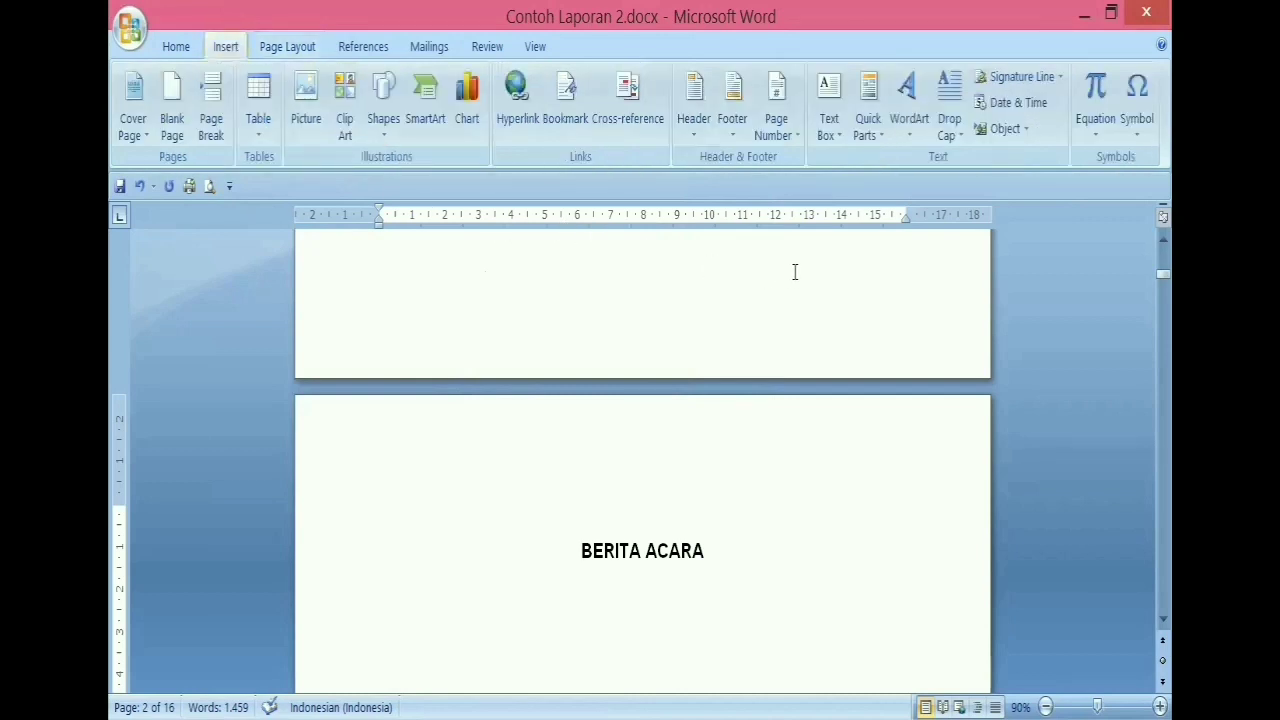
click(778, 118)
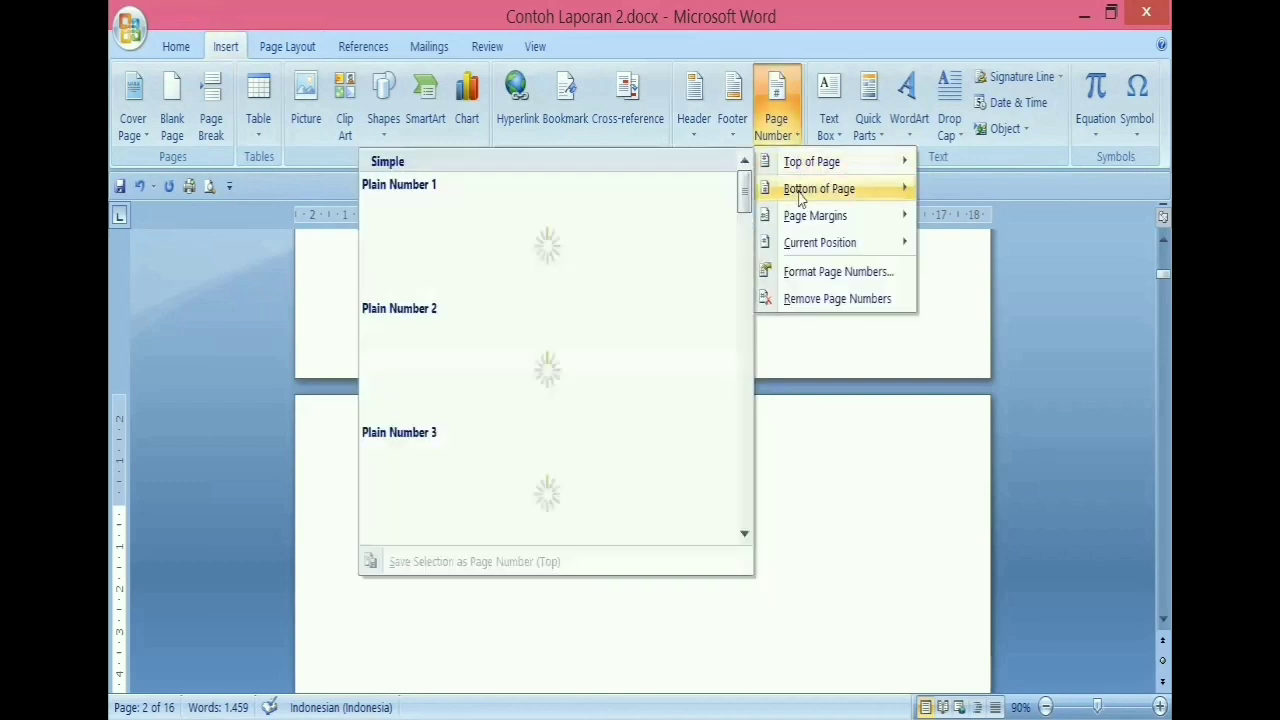
mouse_move(800, 198)
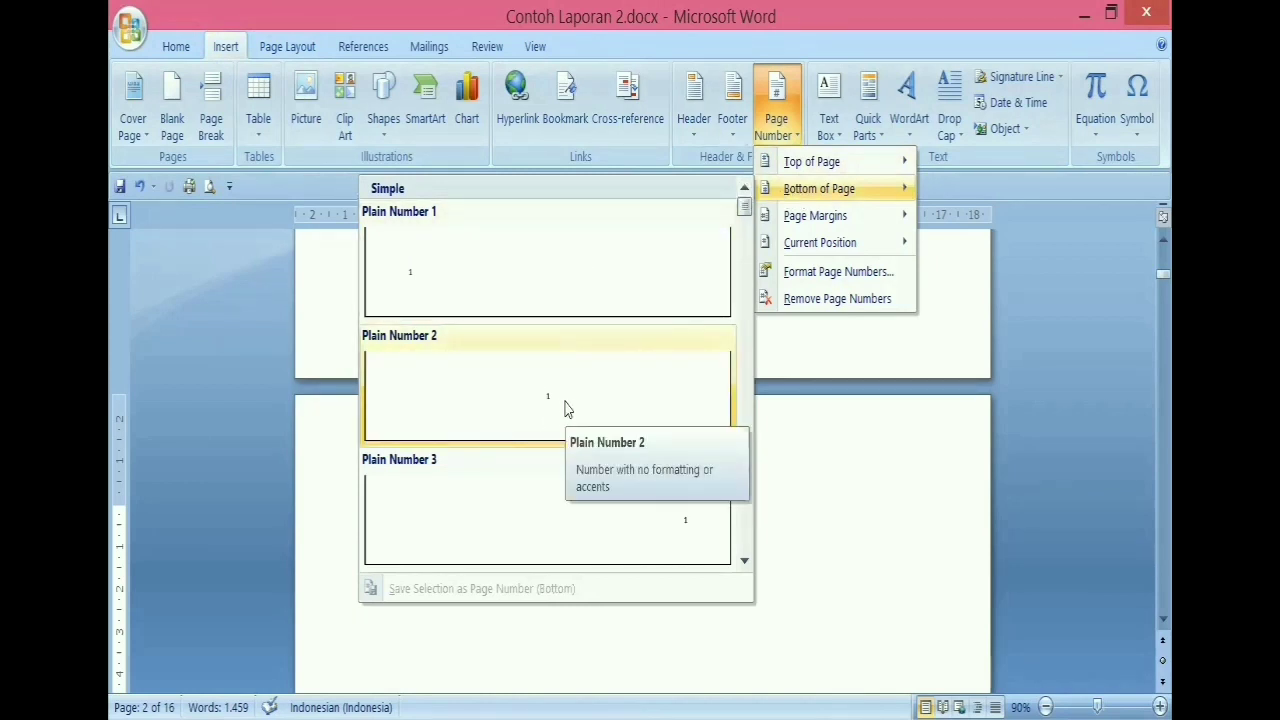
click(565, 409)
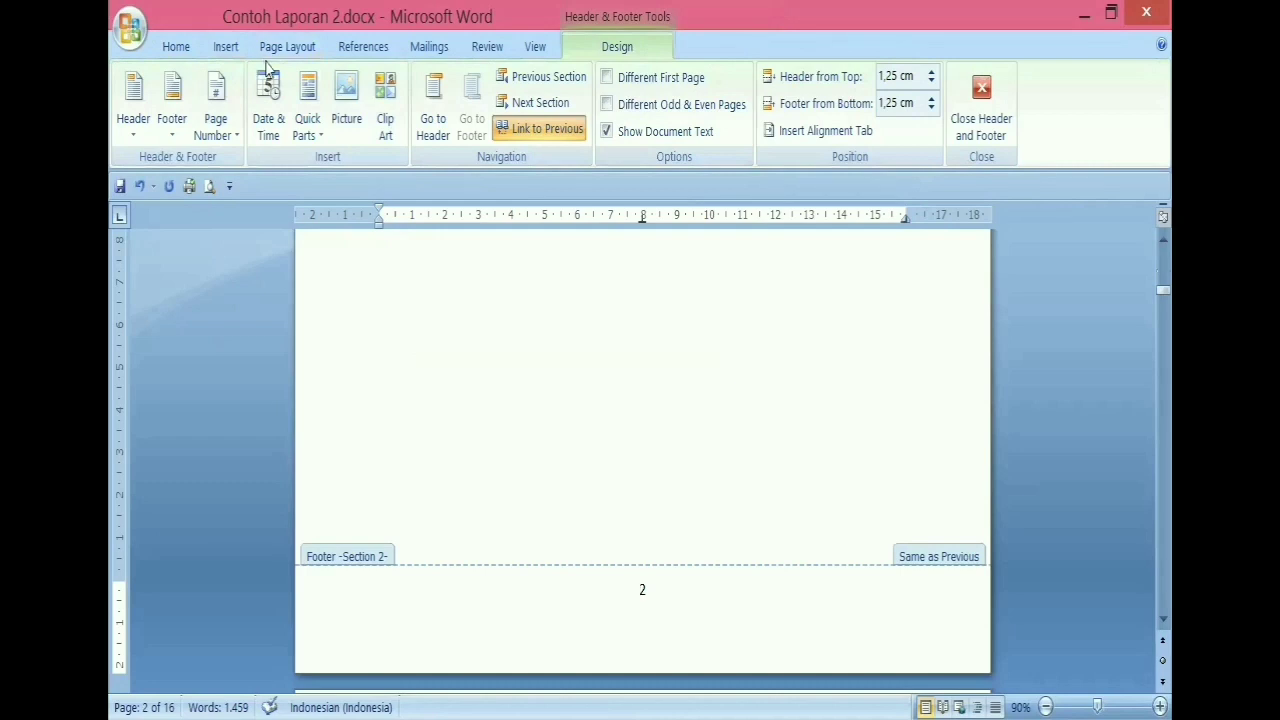
Step: Format the page numbers of the section starting at BERITA ACARA as i, ii, iii and start them at i
click(226, 47)
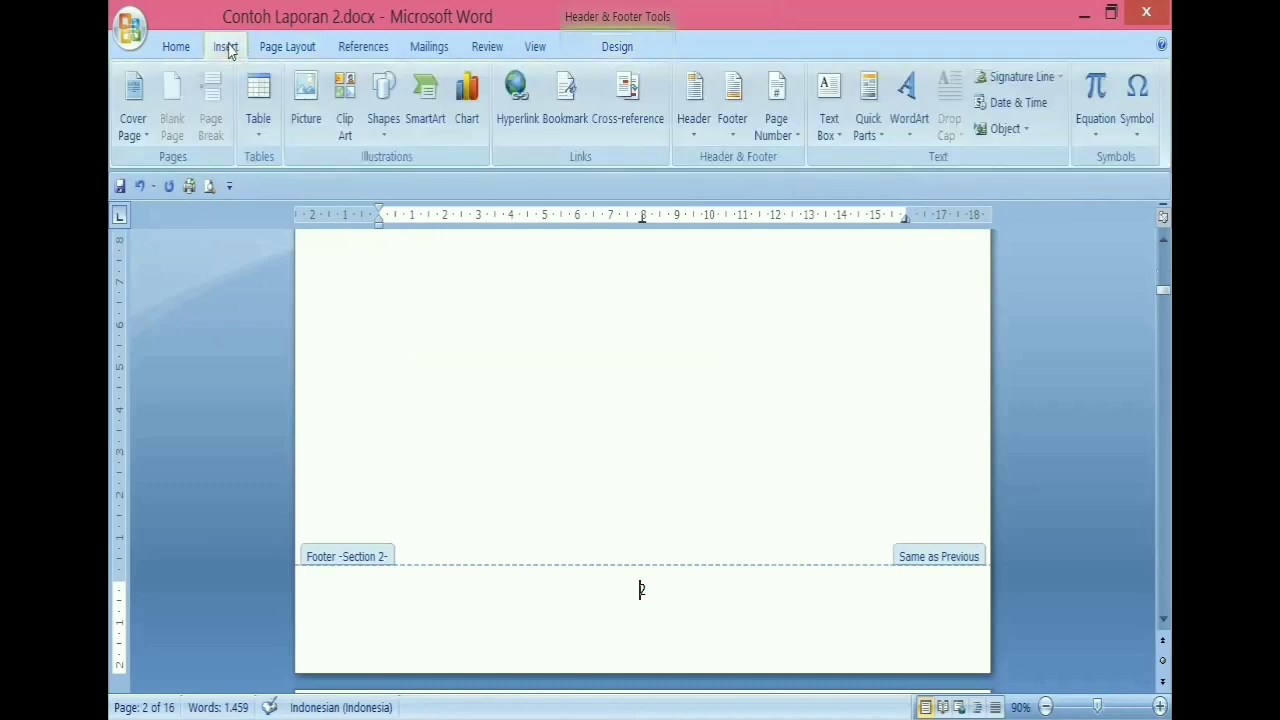
click(796, 136)
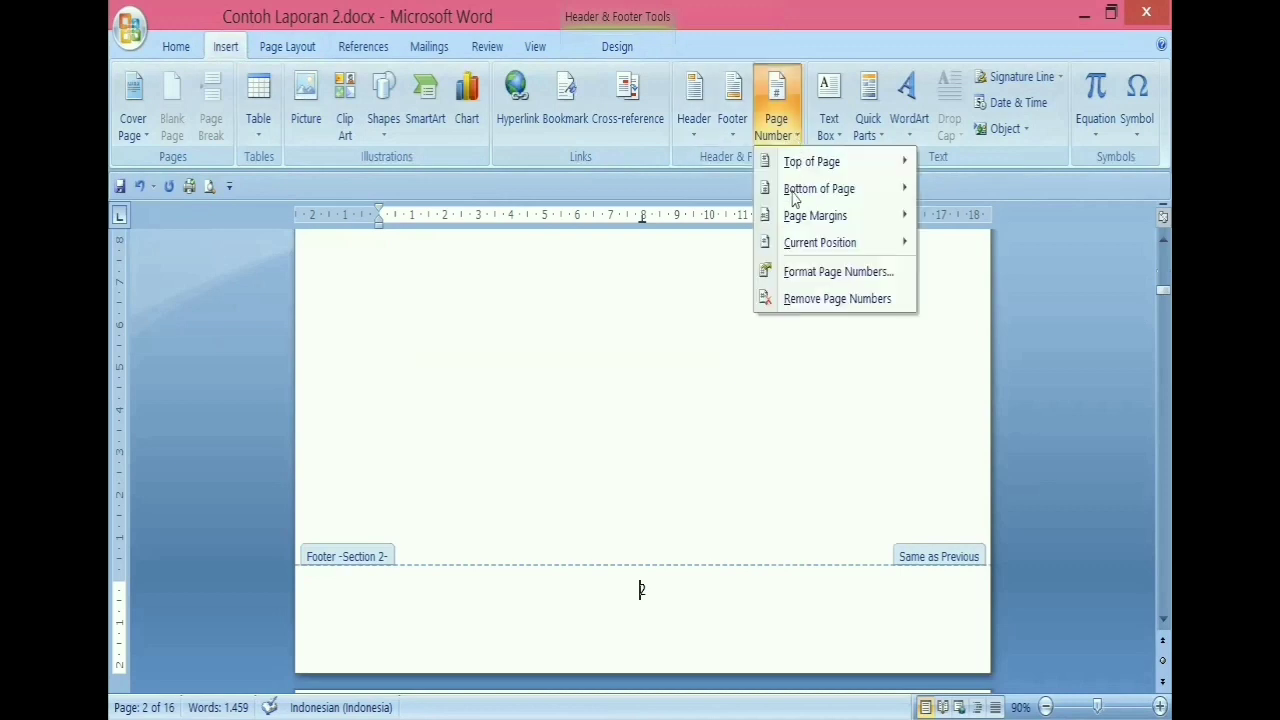
click(799, 272)
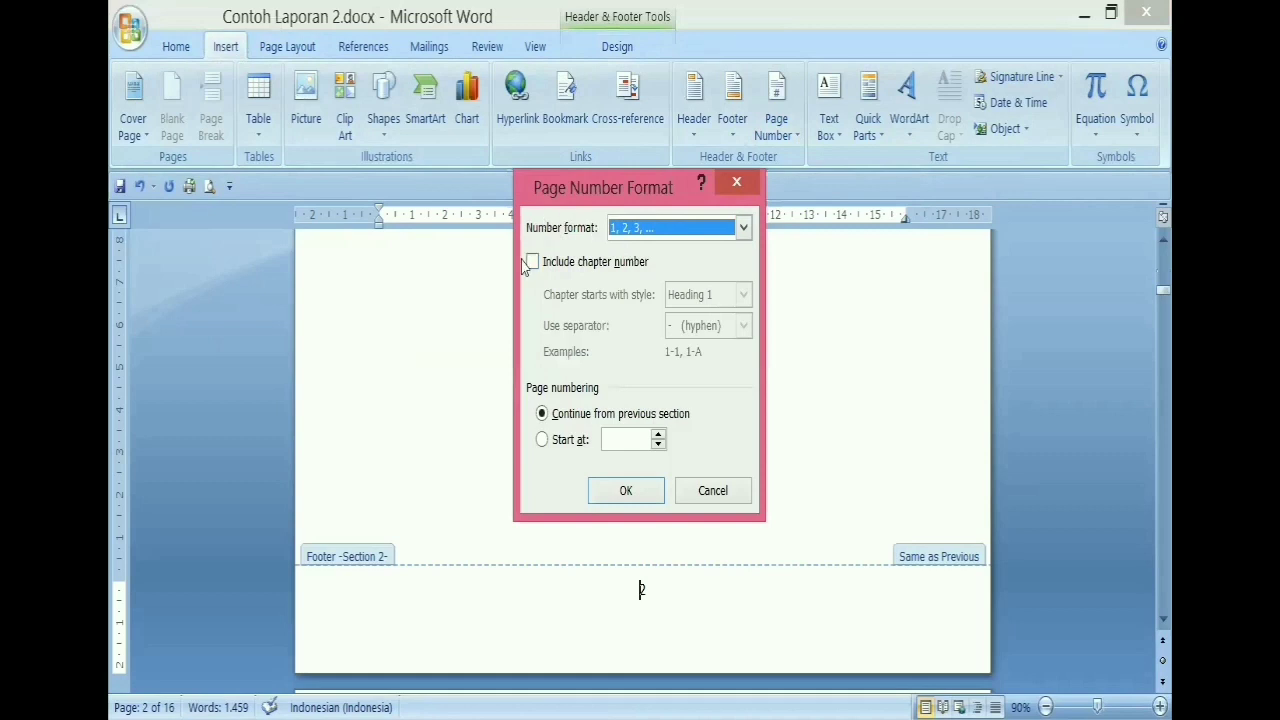
click(745, 228)
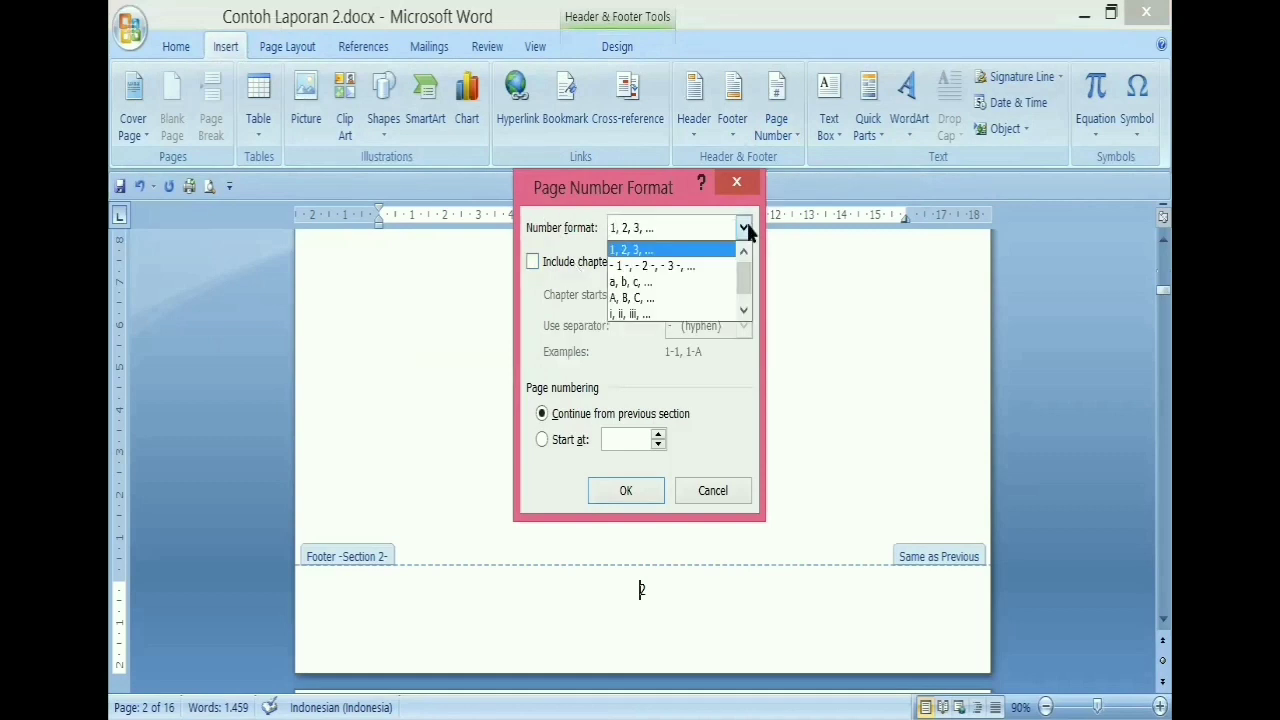
click(624, 316)
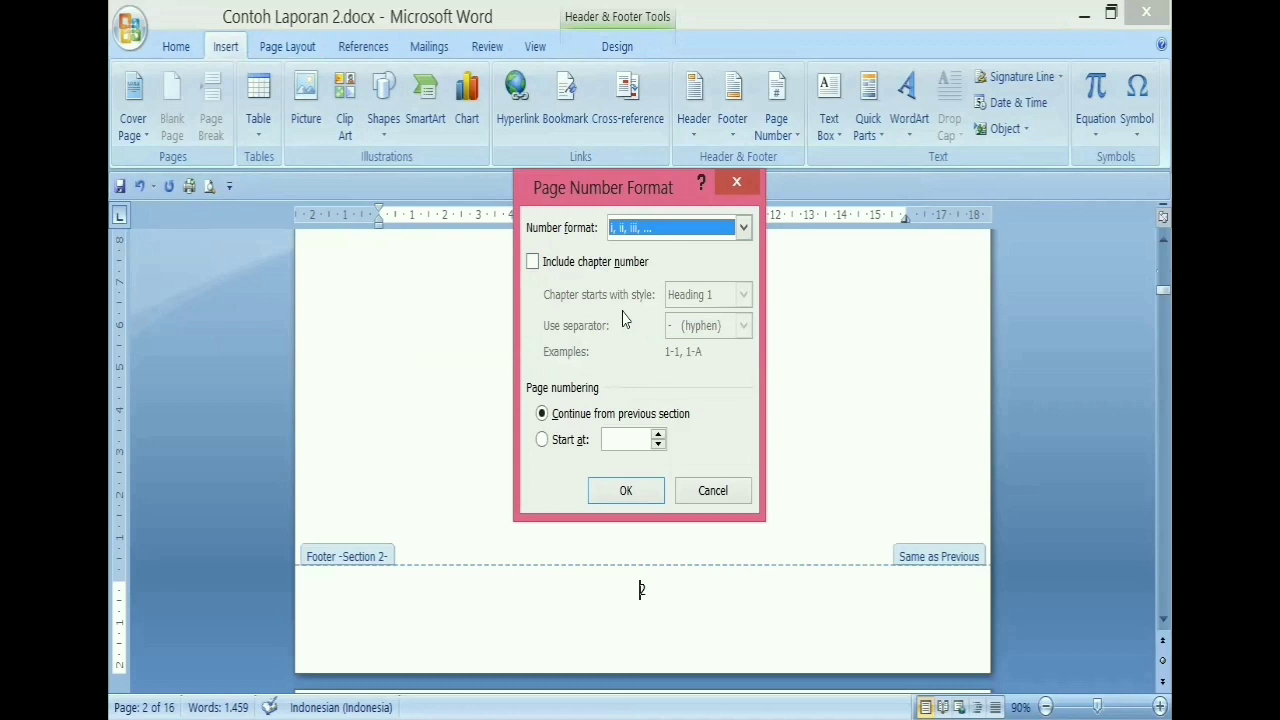
click(659, 436)
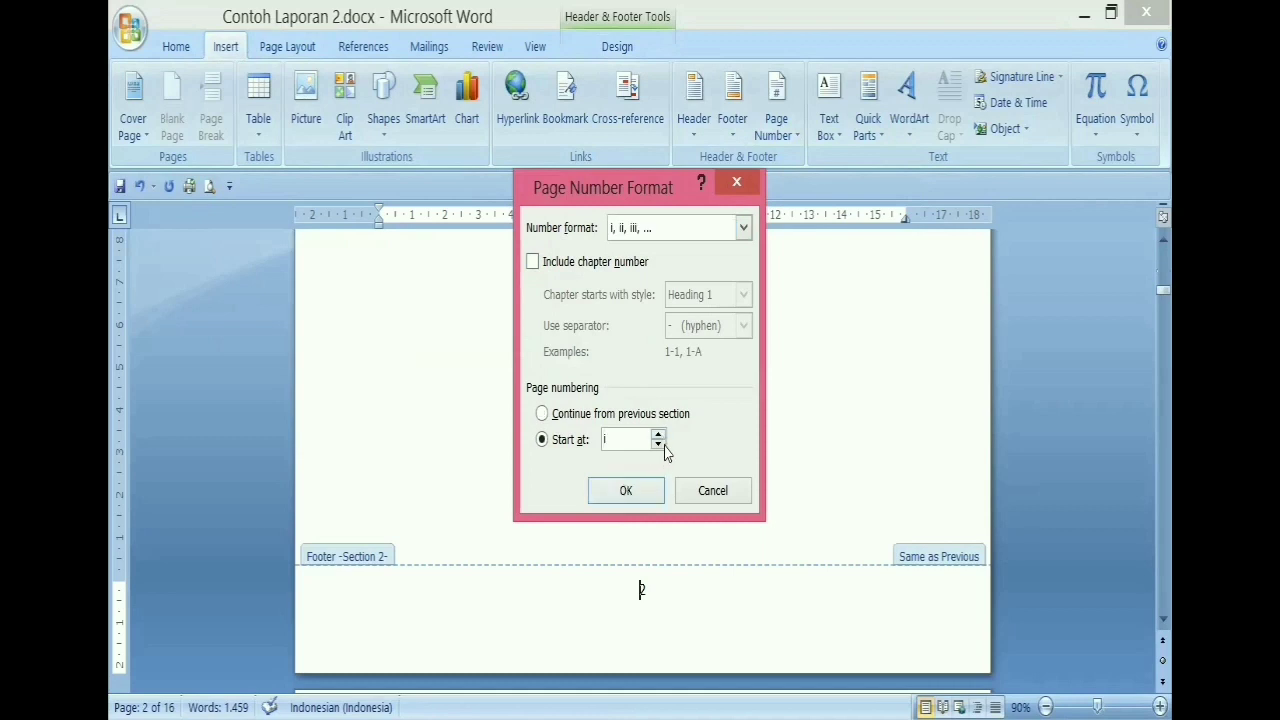
click(659, 444)
click(627, 492)
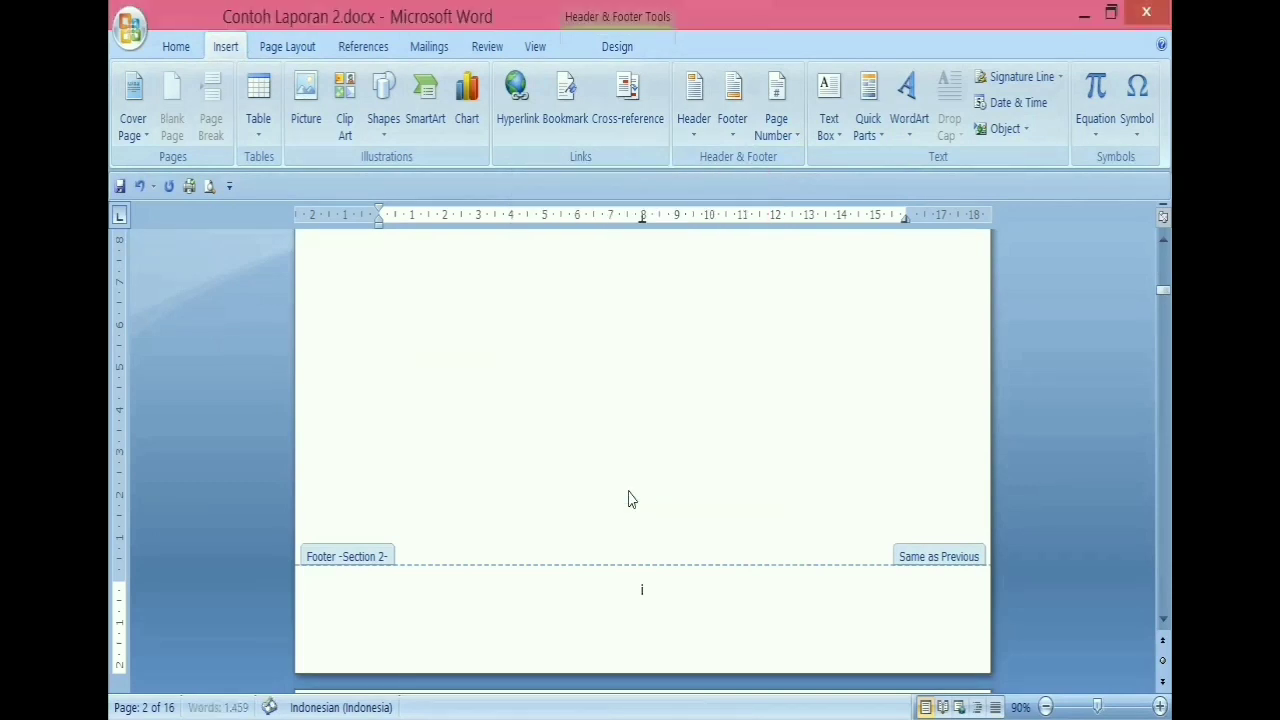
Step: Check the footer page numbers from BERITA ACARA through to the PERENCANAAN KEGIATAN page and leave footer editing
scroll(620, 492, down, 5)
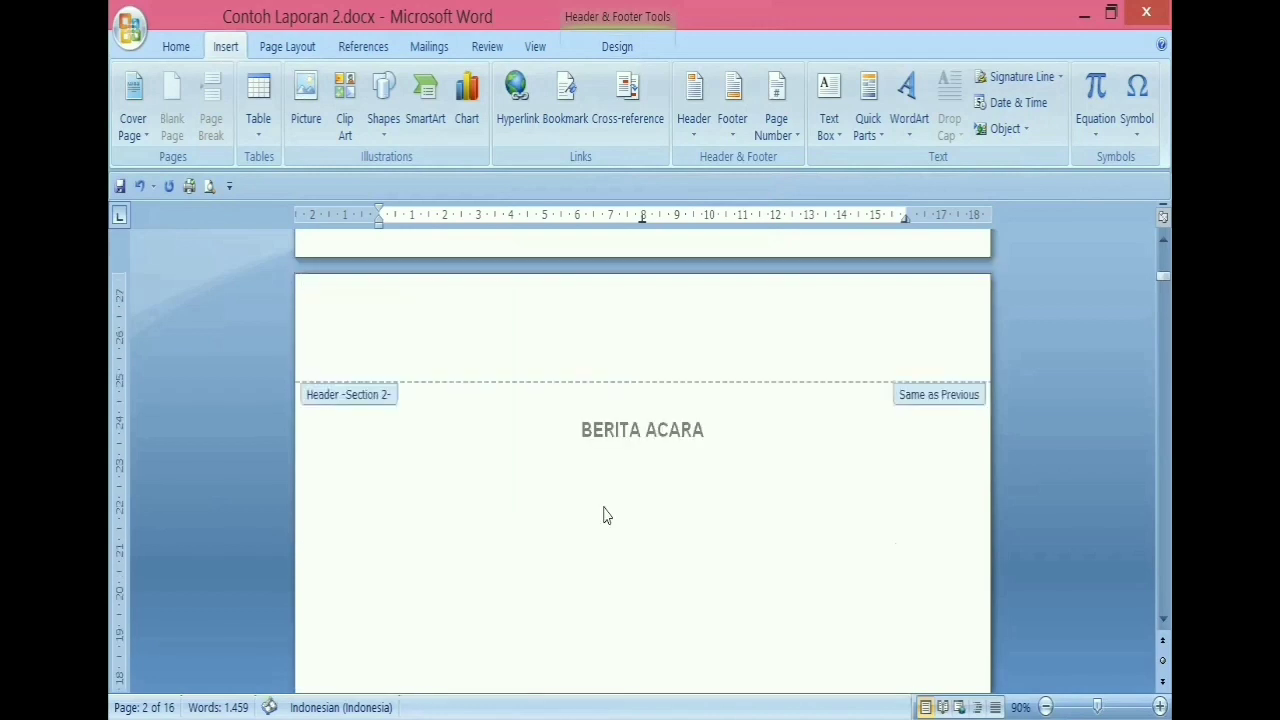
scroll(603, 515, up, 5)
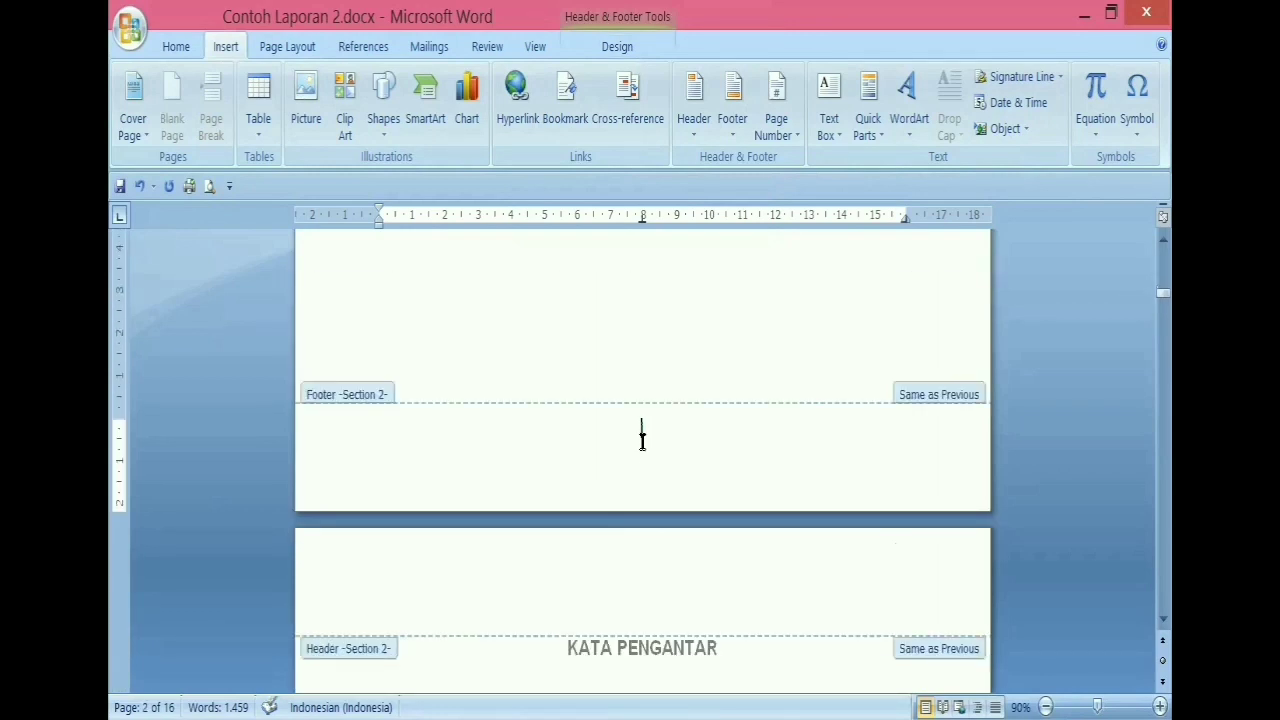
scroll(647, 500, down, 10)
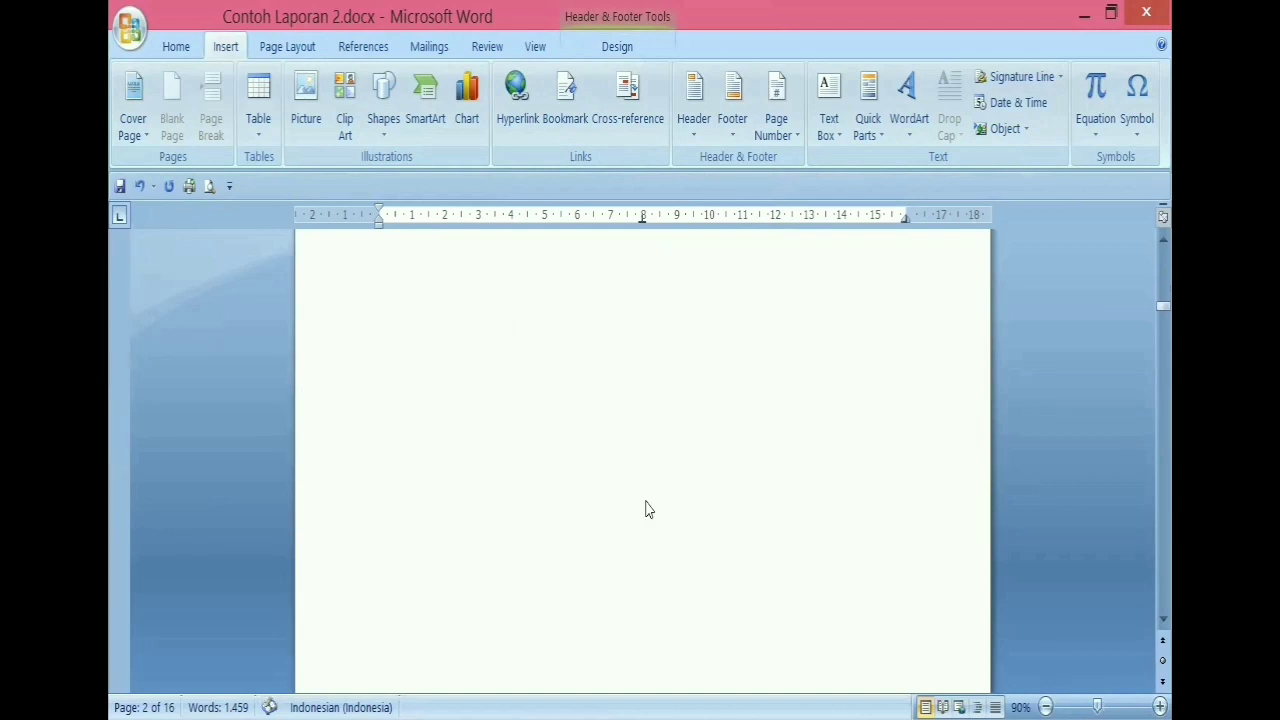
scroll(673, 568, down, 3)
scroll(673, 567, down, 4)
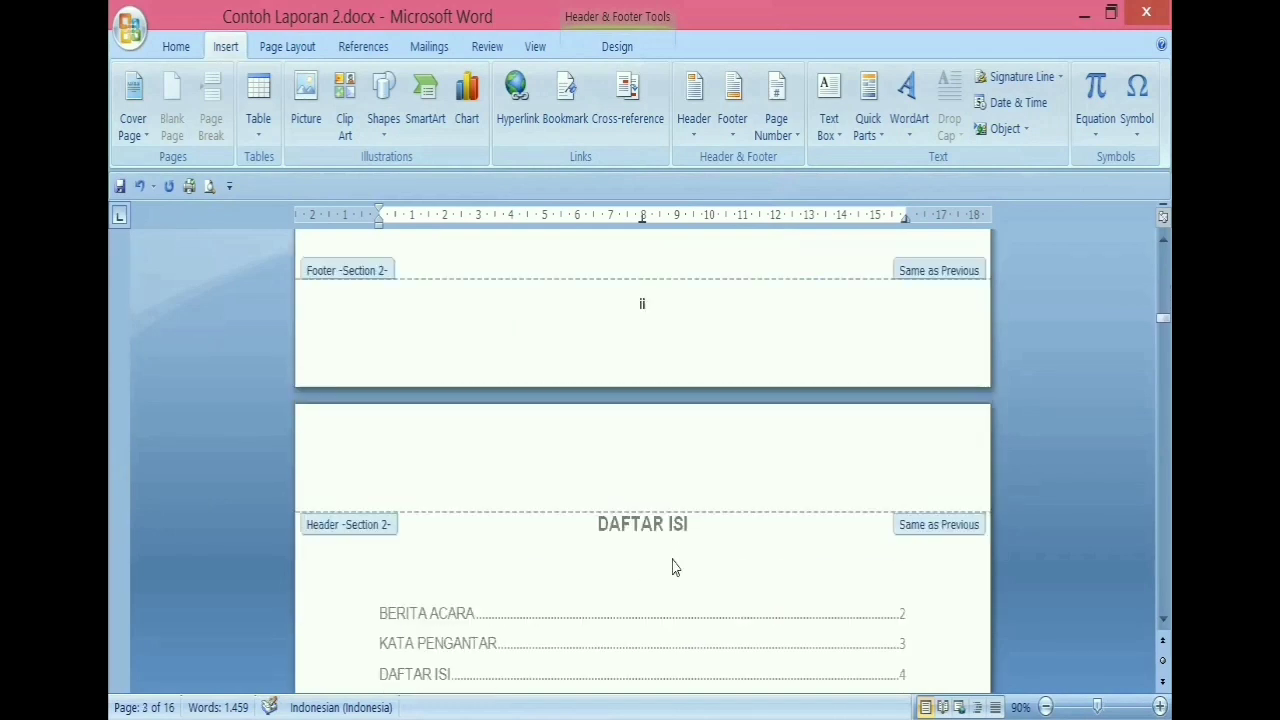
scroll(673, 567, down, 15)
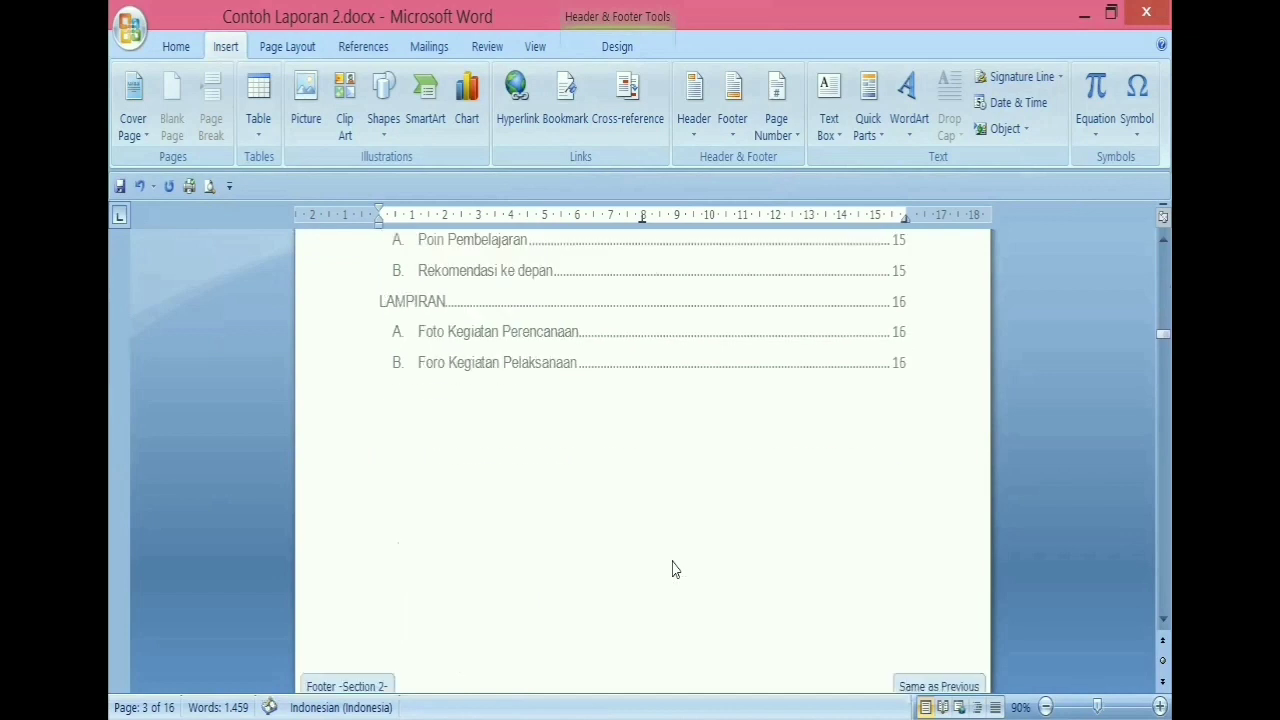
scroll(651, 540, down, 8)
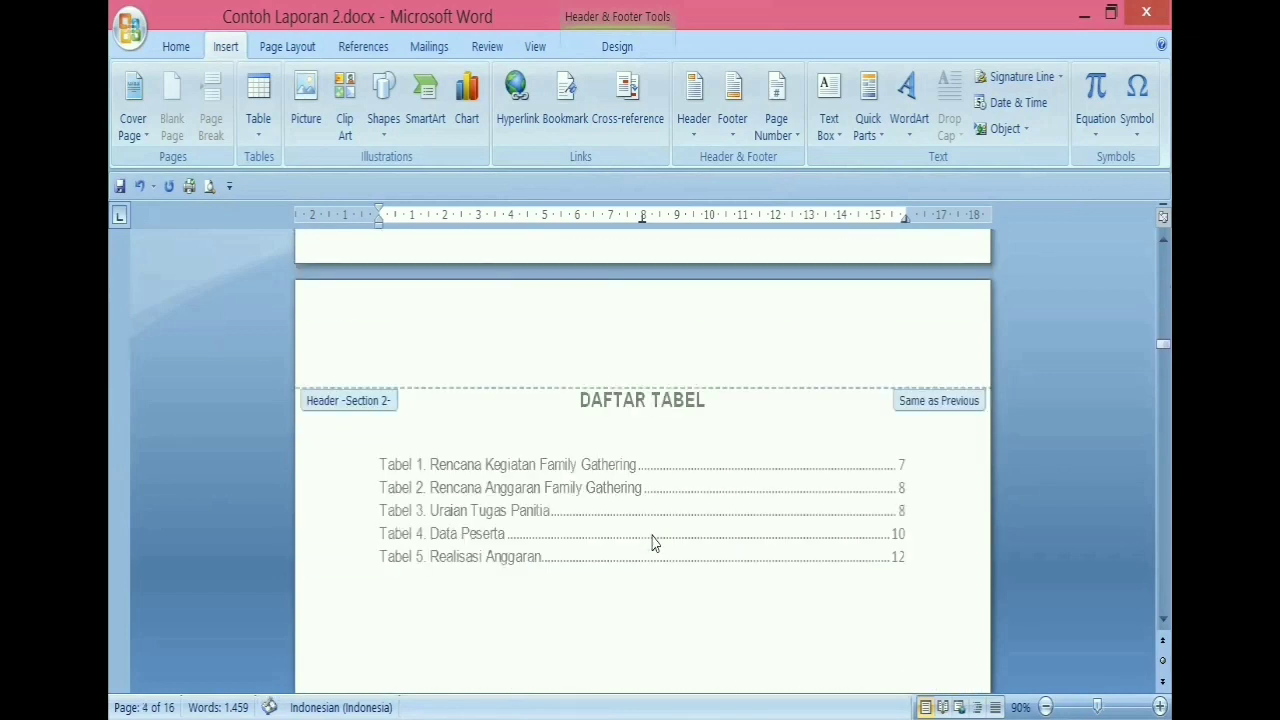
scroll(651, 540, down, 6)
scroll(655, 535, down, 6)
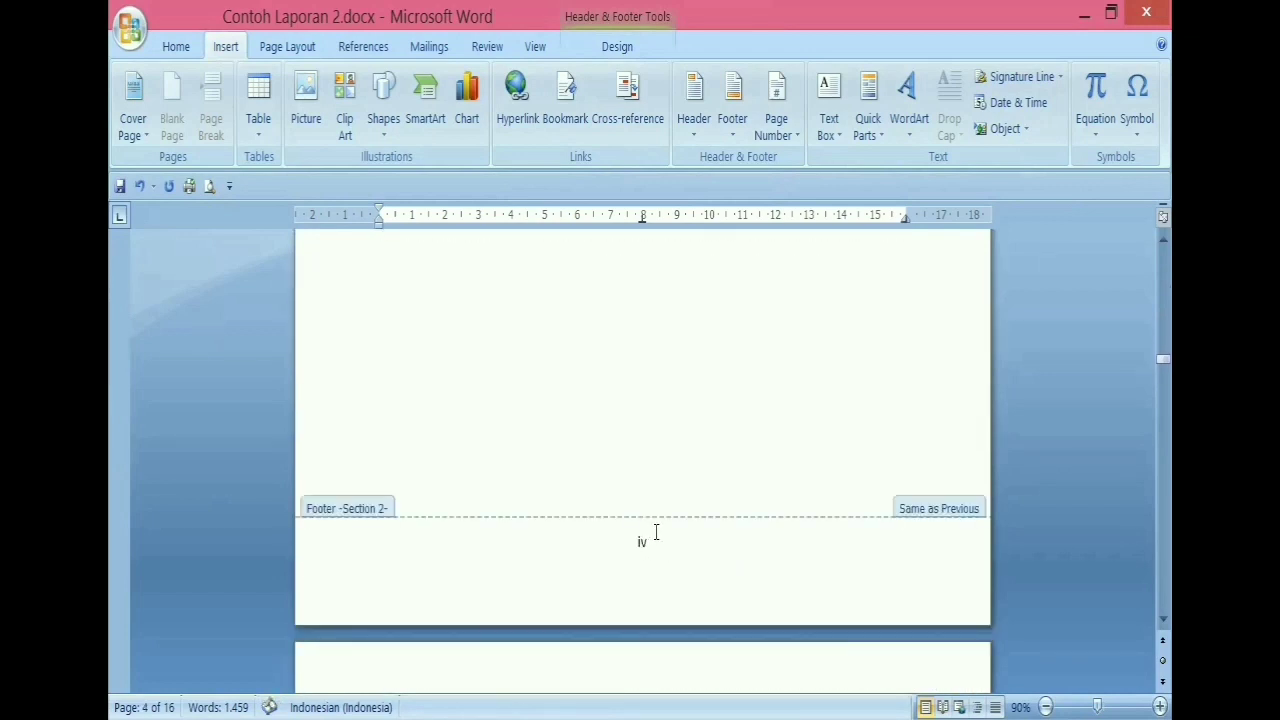
scroll(667, 560, down, 13)
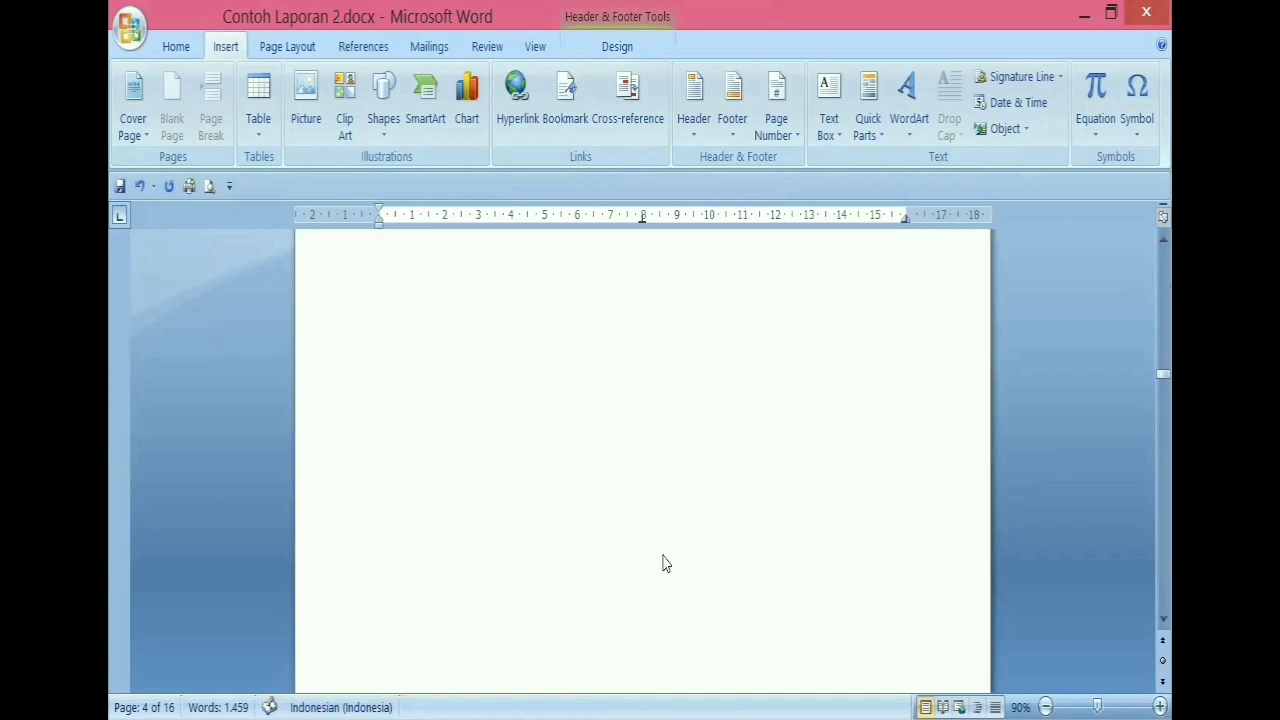
scroll(668, 548, down, 4)
scroll(657, 460, down, 3)
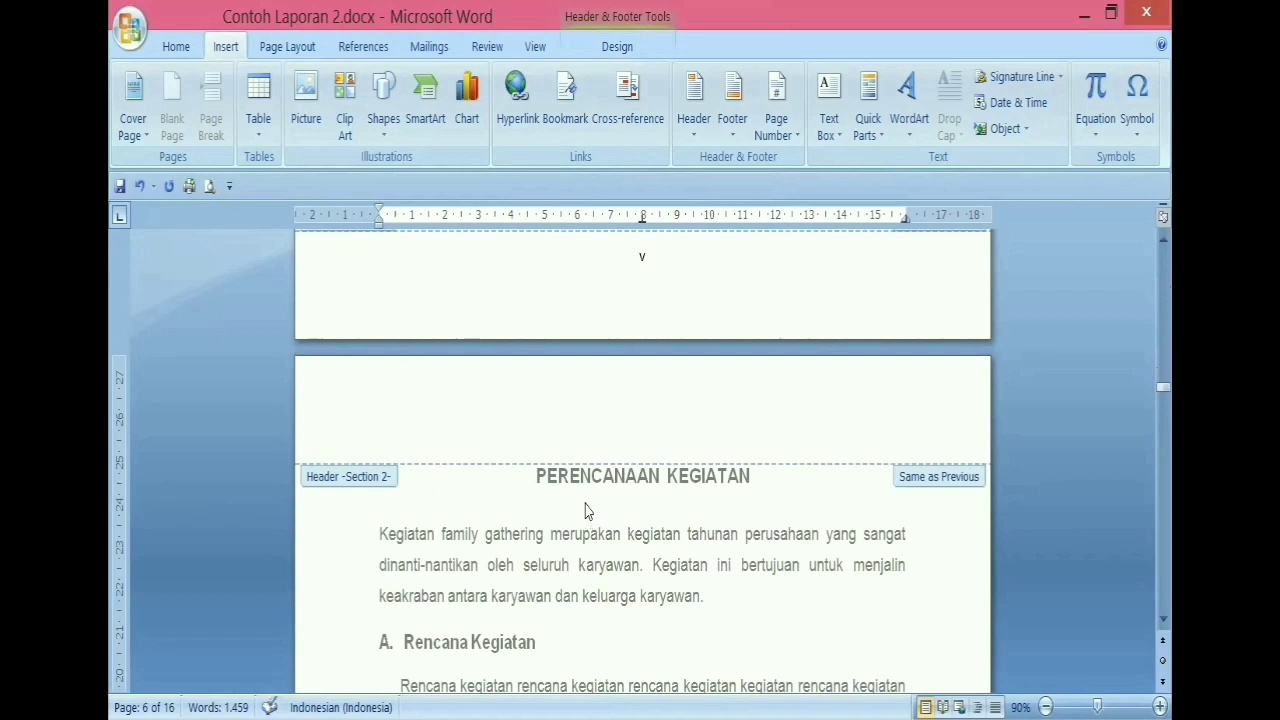
key(Escape)
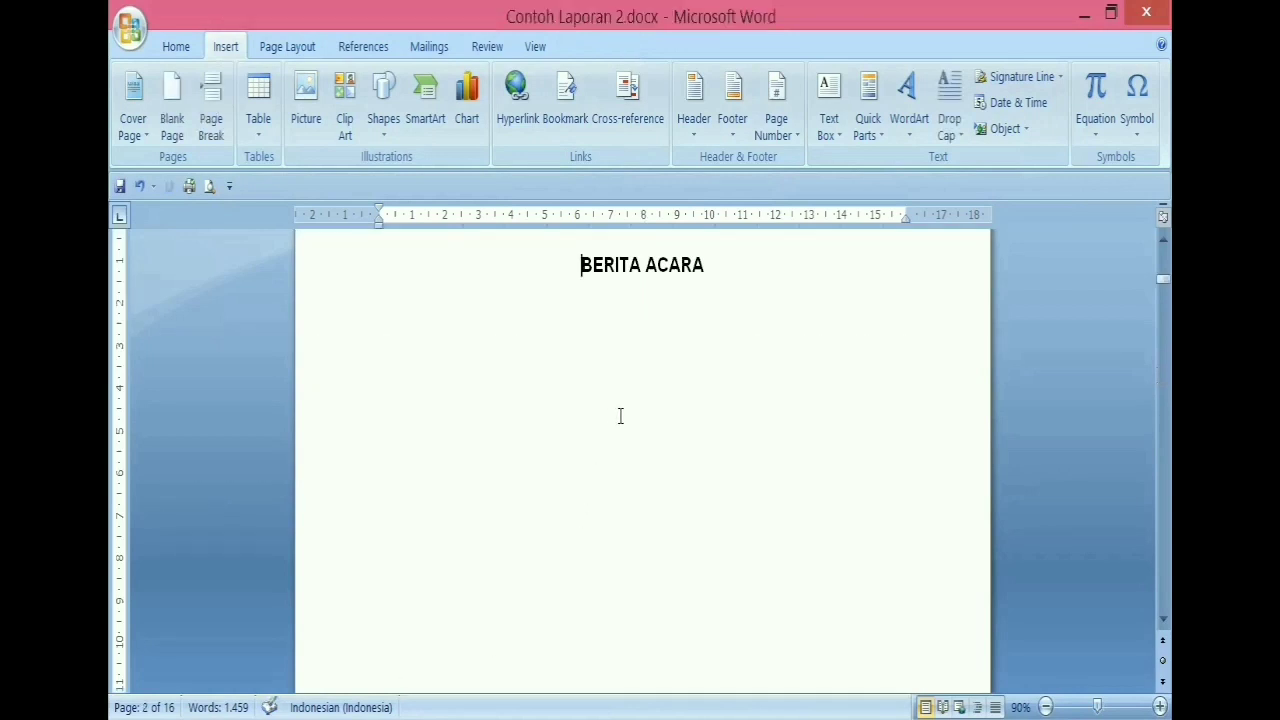
Step: Start a new section at the PERENCANAAN KEGIATAN heading by applying the page setup to "This point forward"
scroll(620, 416, down, 15)
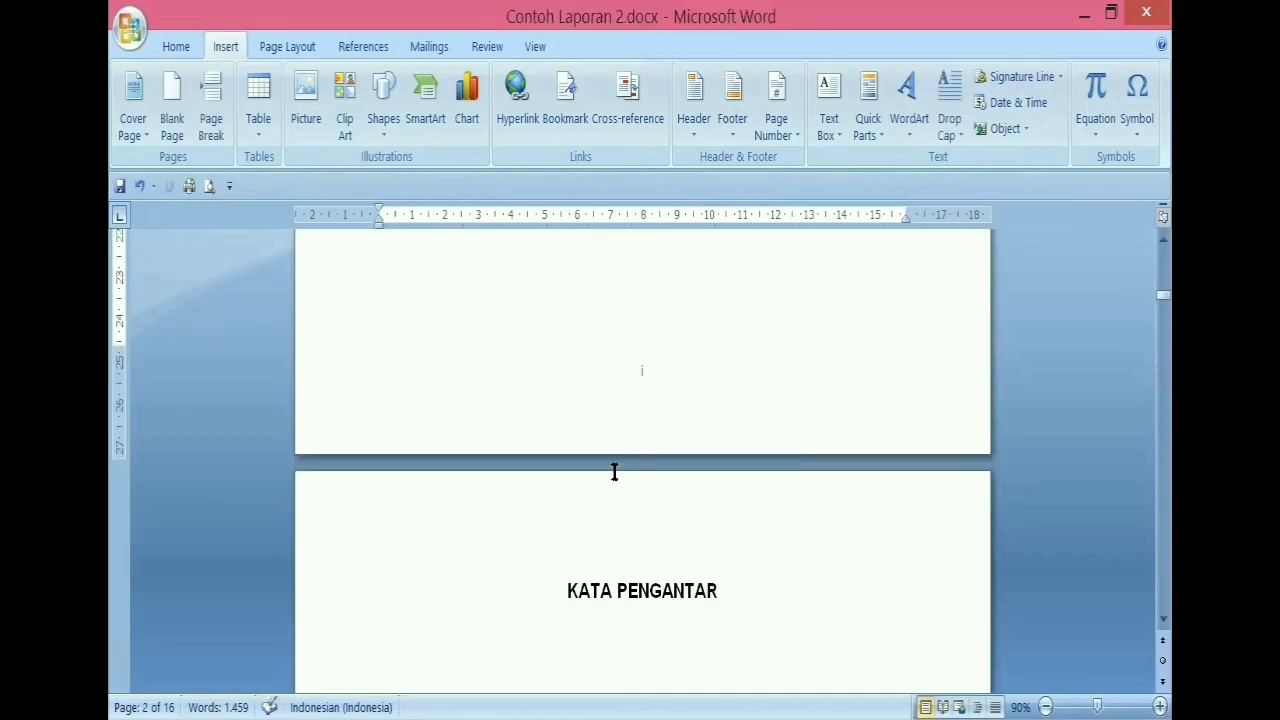
scroll(614, 472, down, 20)
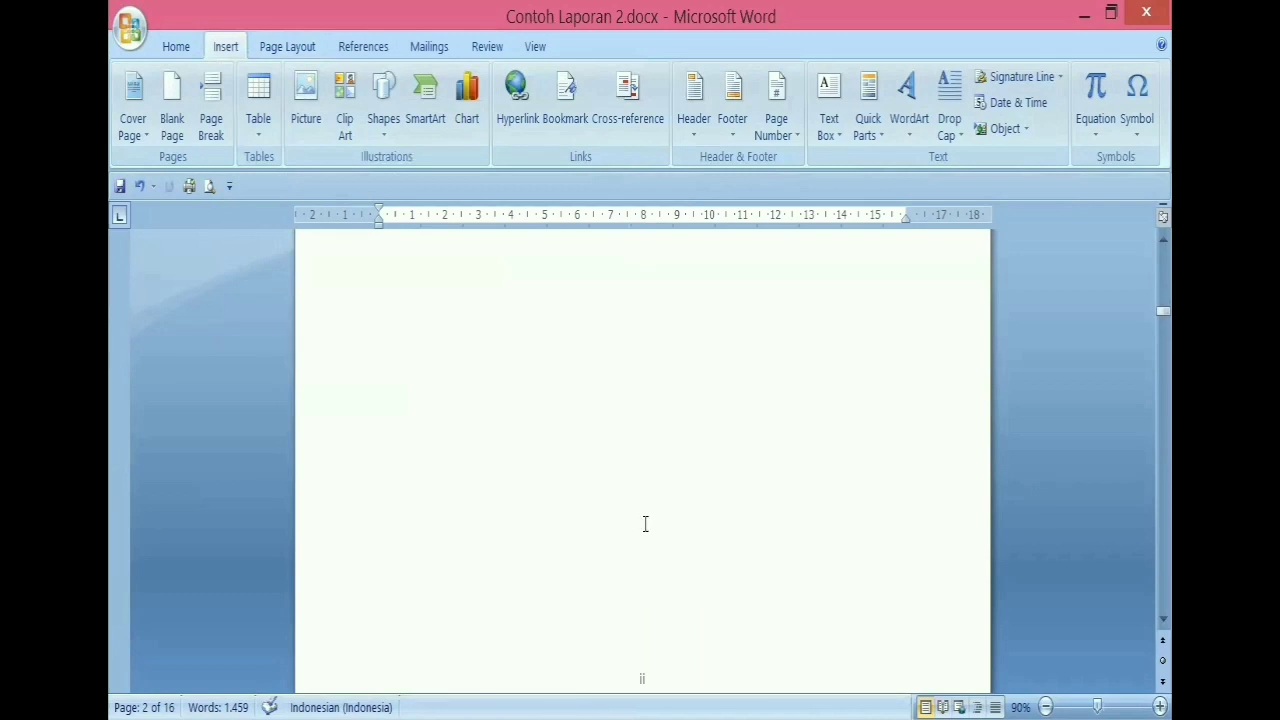
scroll(807, 511, down, 15)
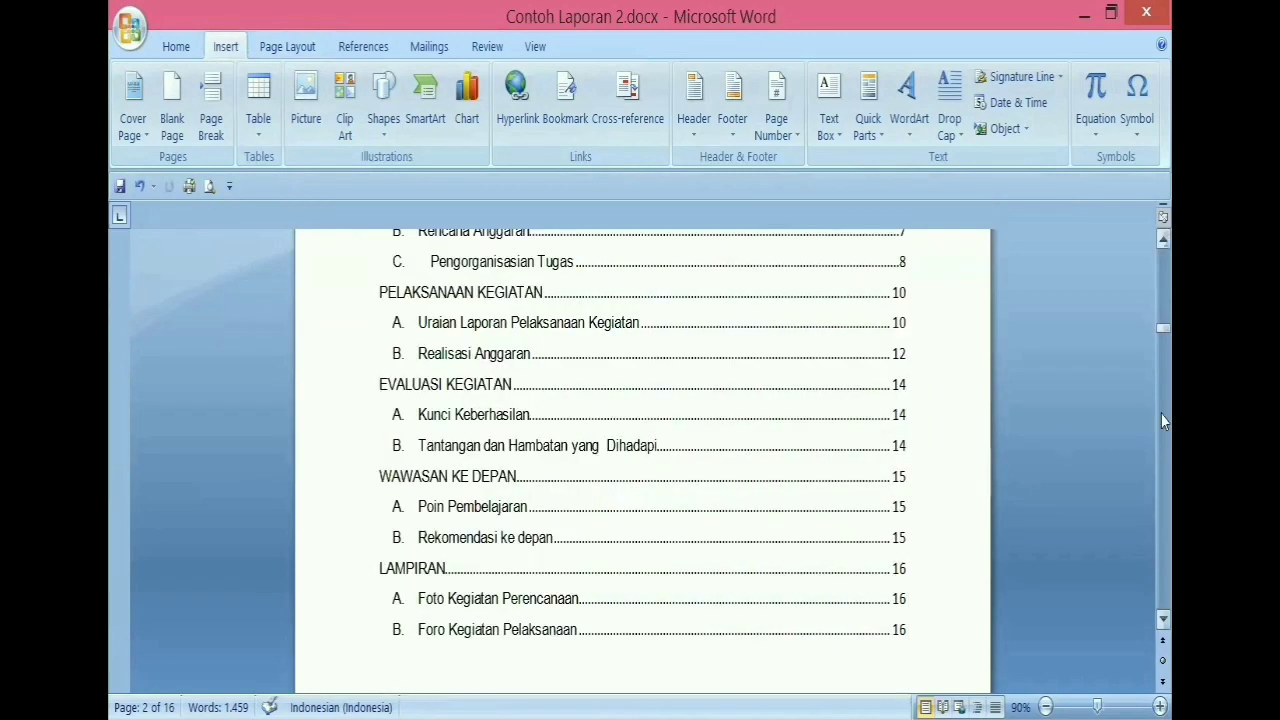
scroll(774, 506, down, 15)
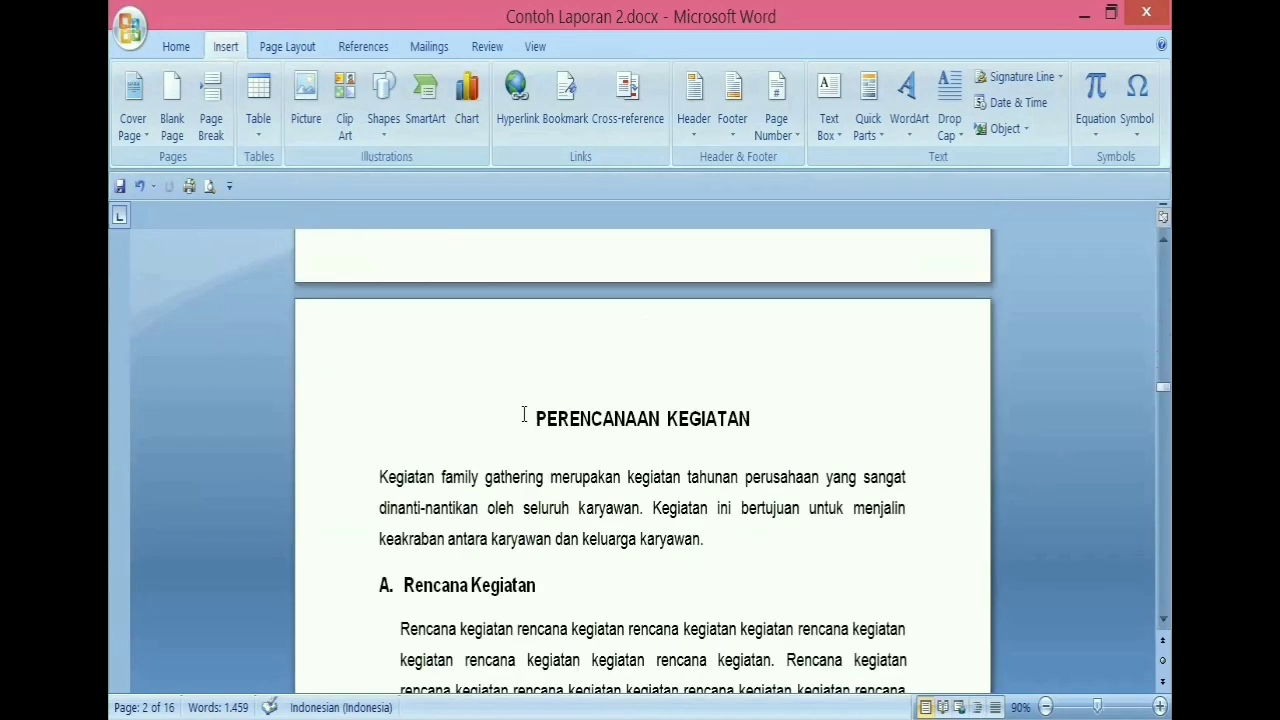
click(521, 414)
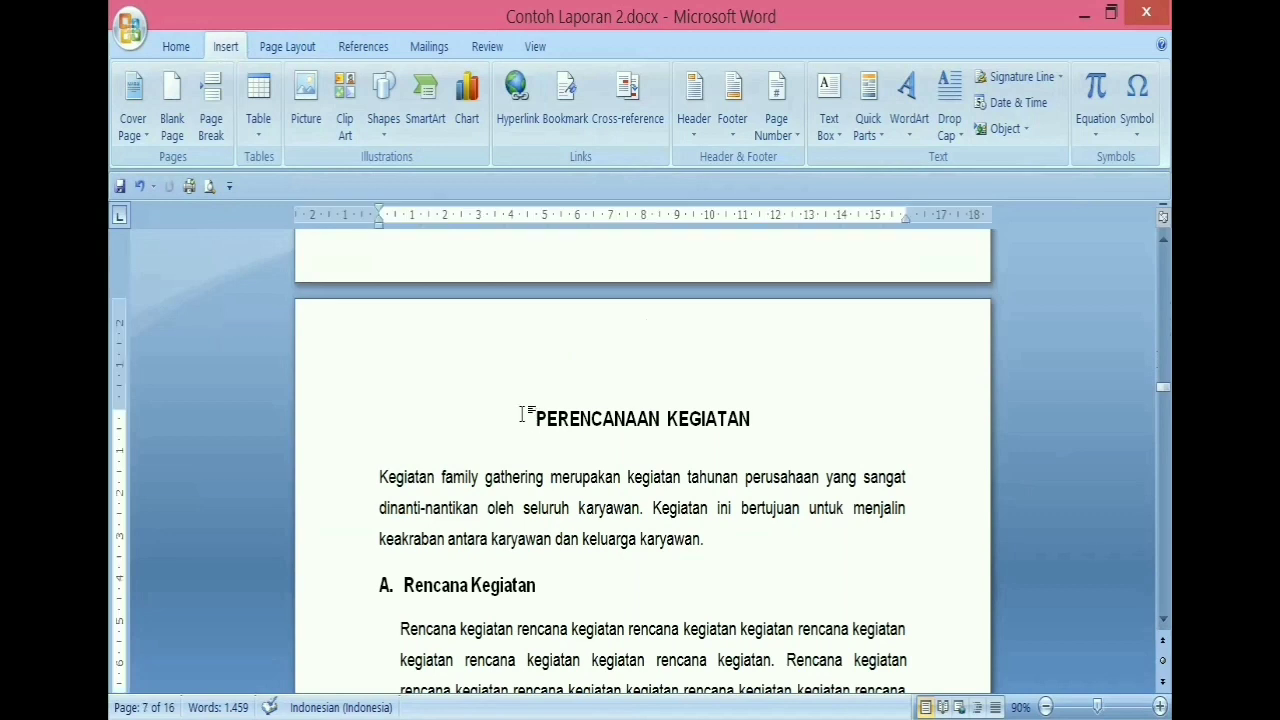
click(288, 47)
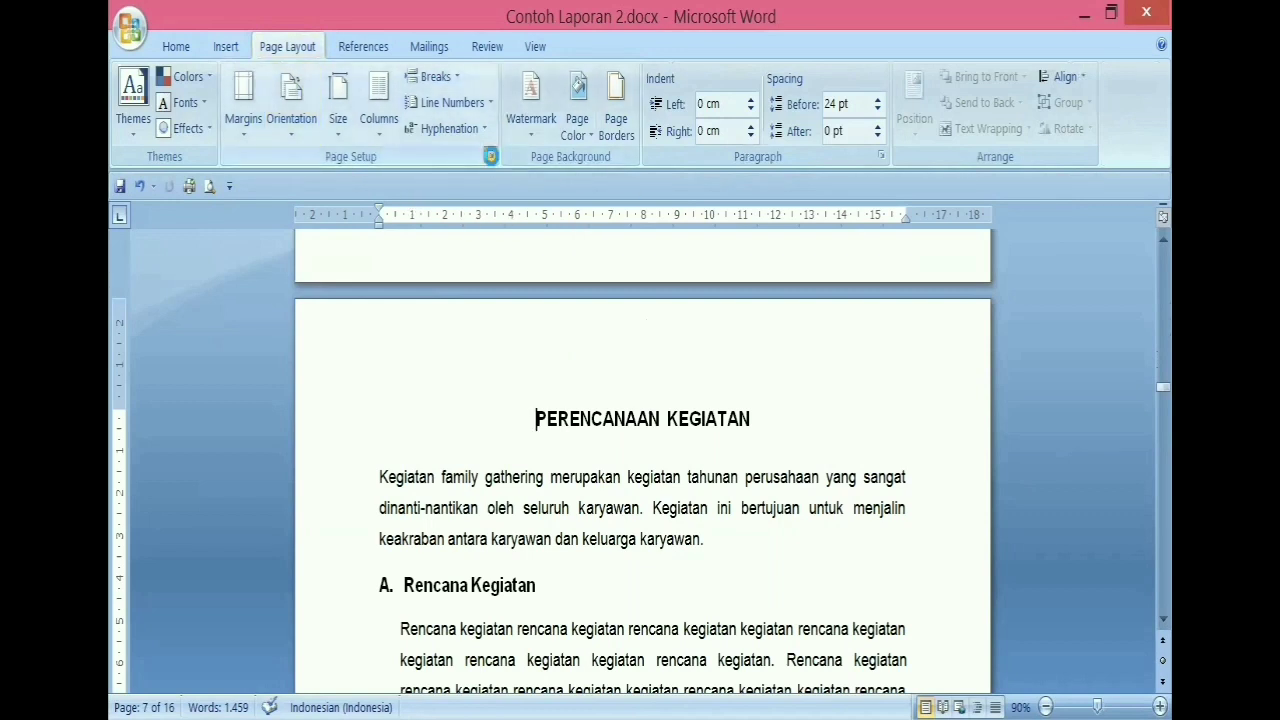
click(490, 157)
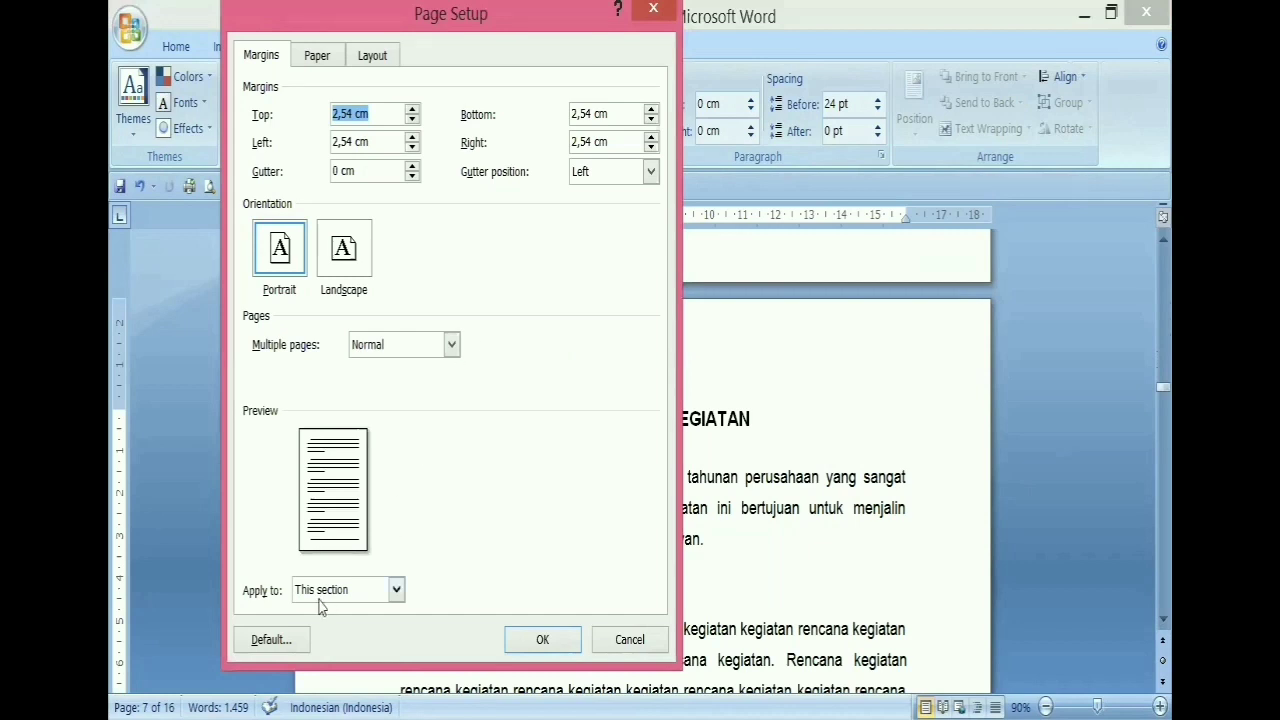
click(397, 591)
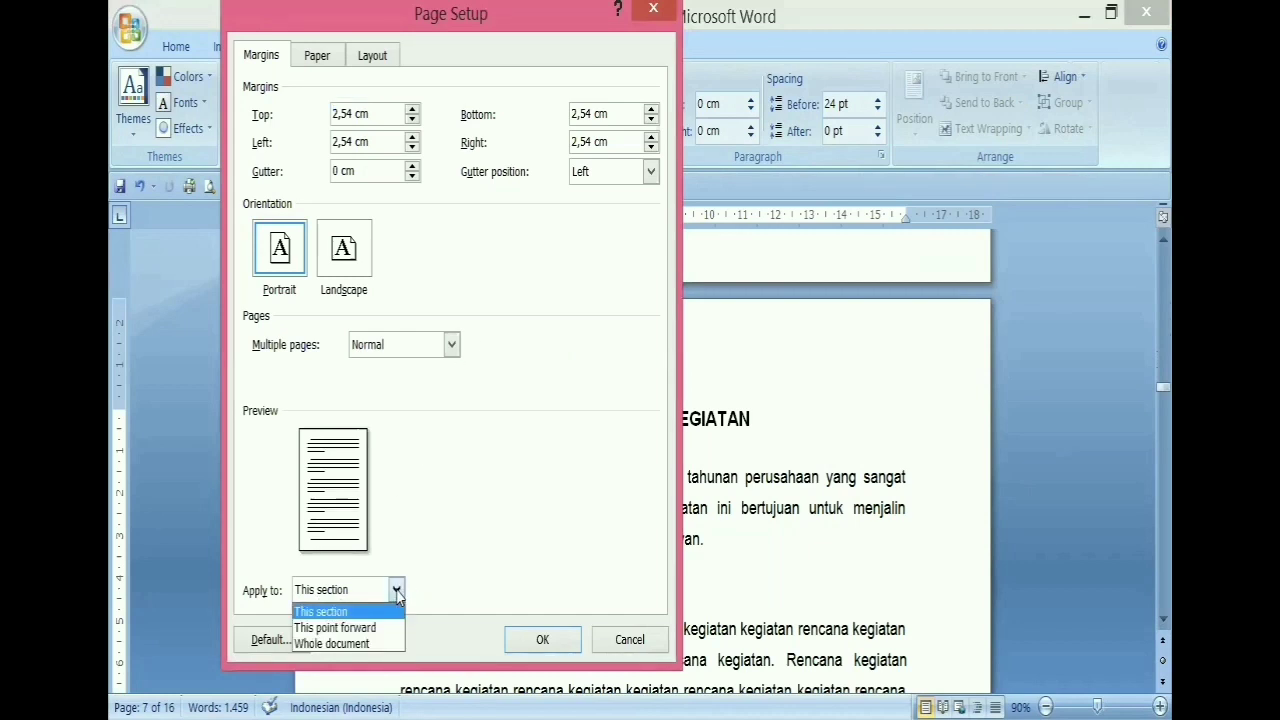
click(352, 627)
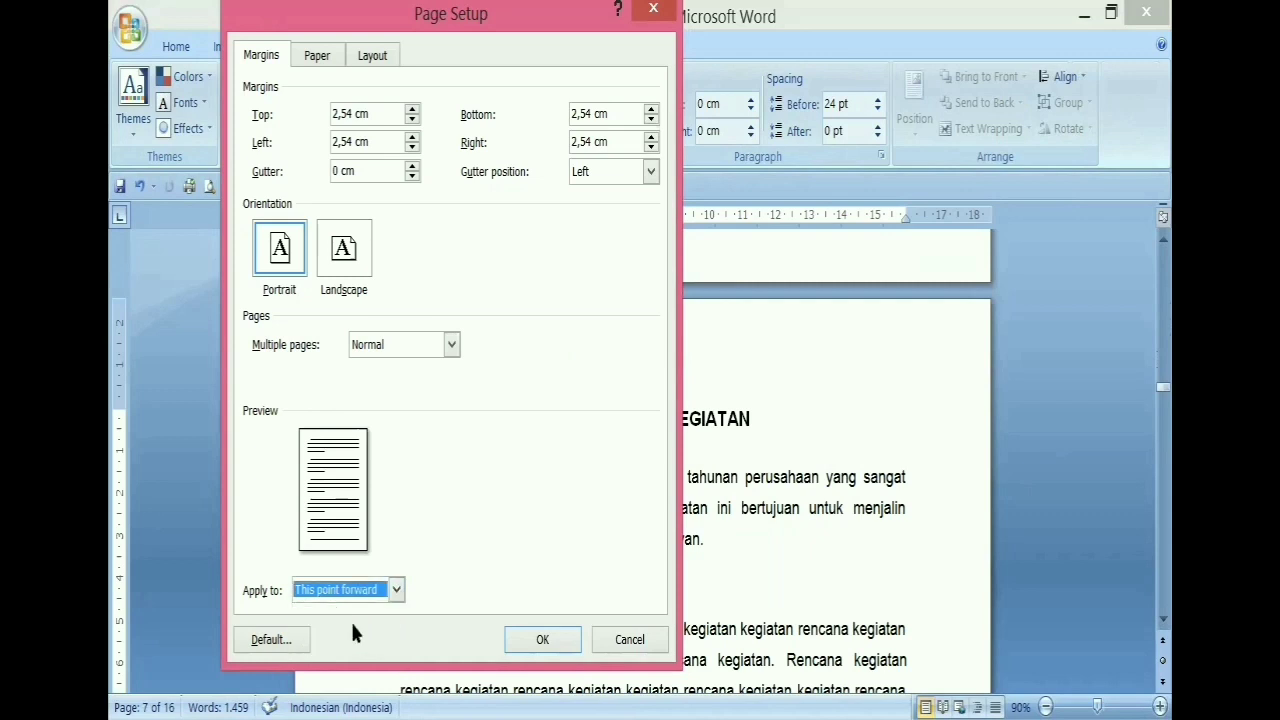
click(543, 644)
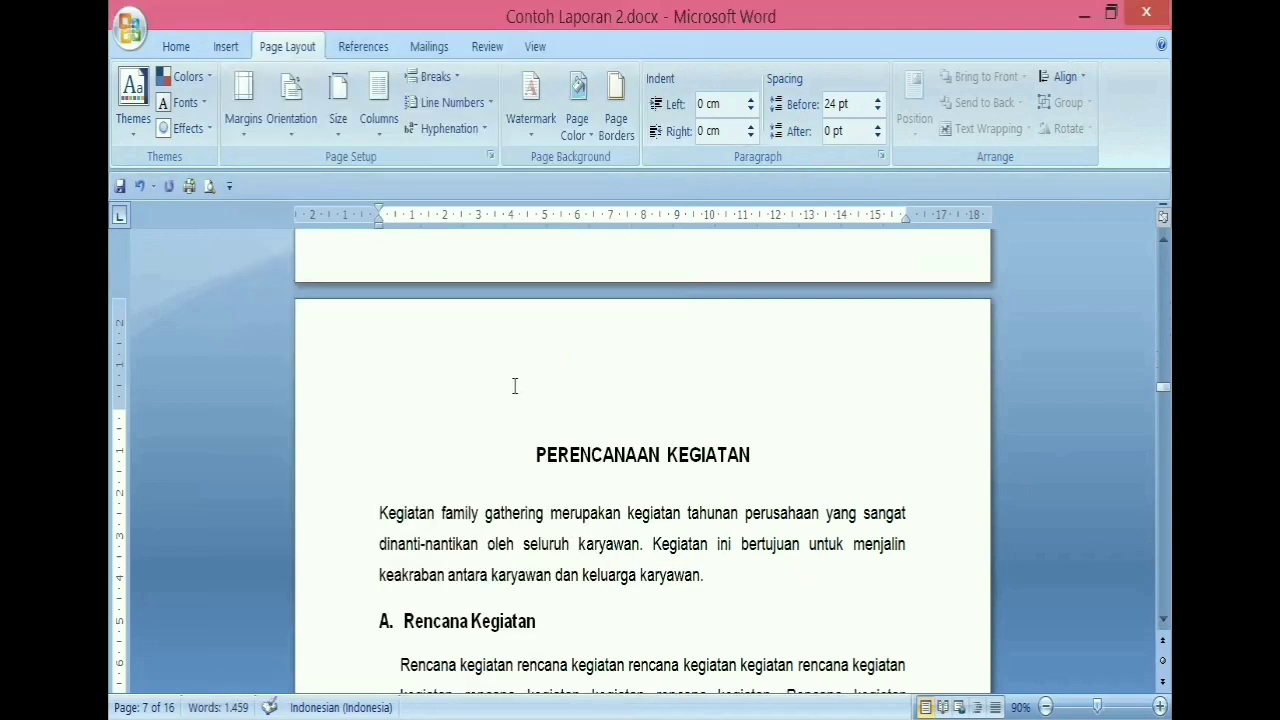
Step: Format the page numbers of the section starting at PERENCANAAN KEGIATAN as 1, 2, 3 and start them at 1
click(226, 46)
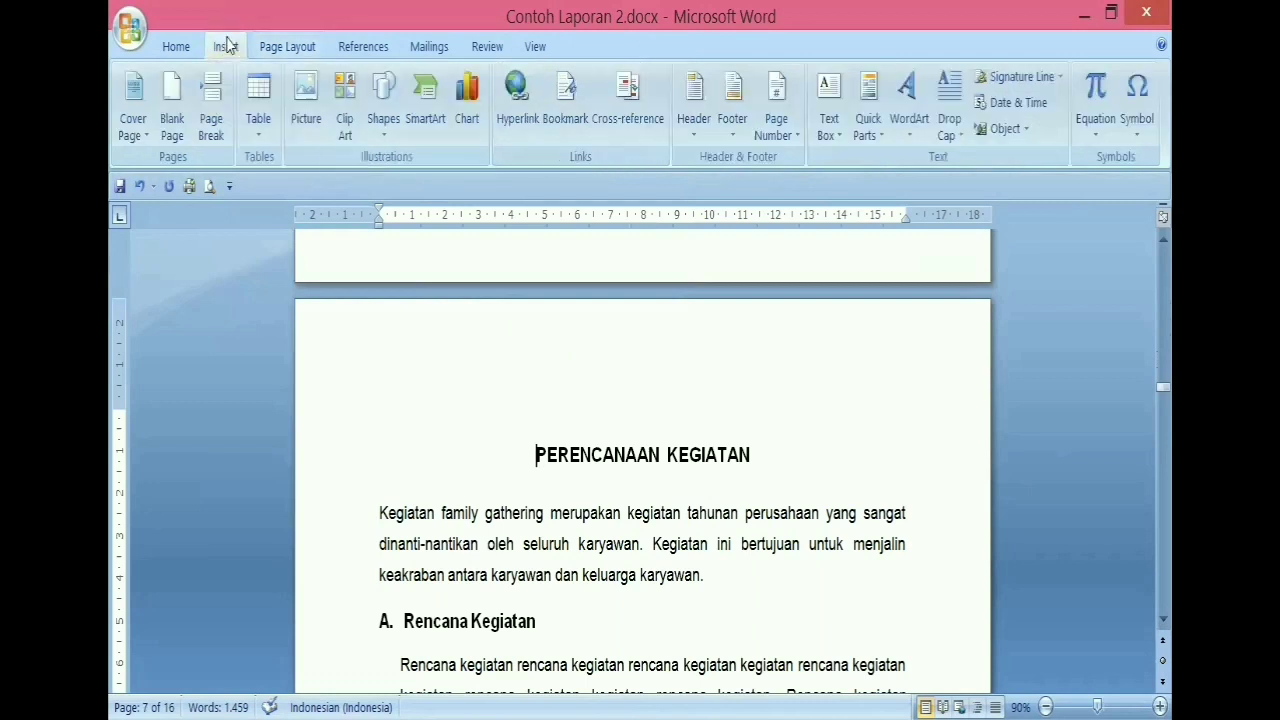
click(798, 139)
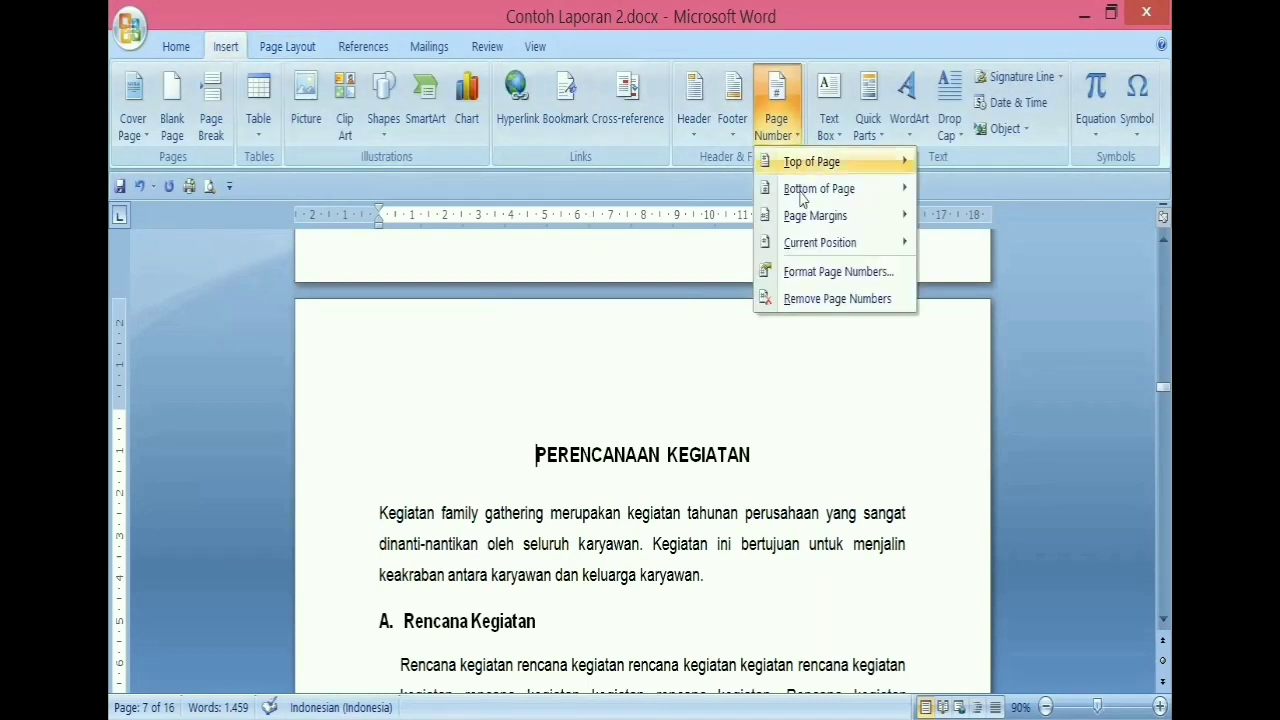
click(798, 272)
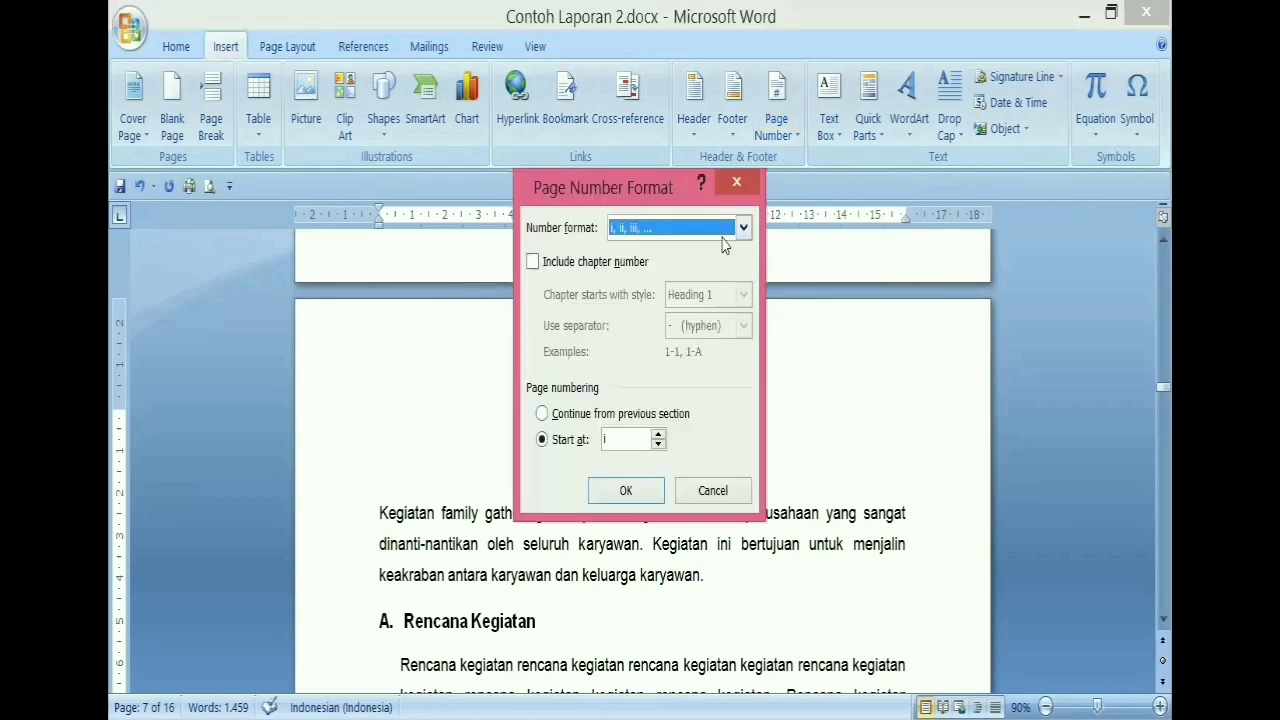
click(743, 228)
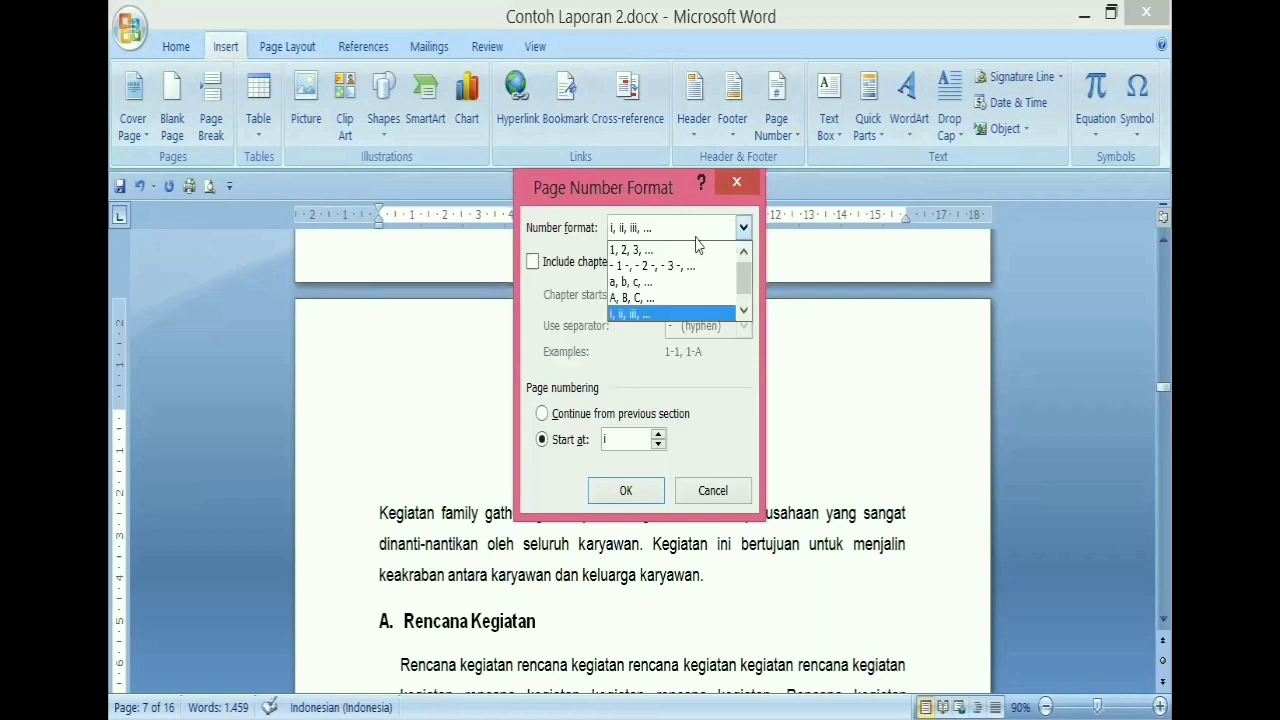
click(626, 251)
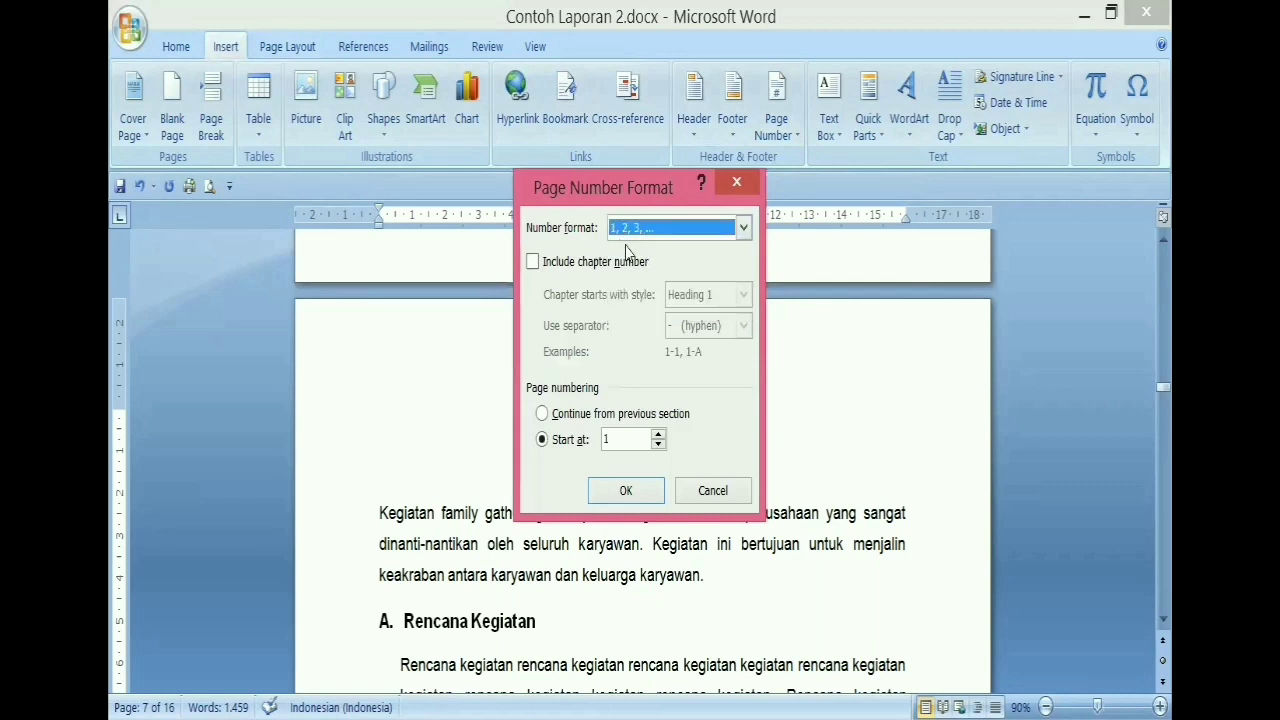
click(617, 494)
Step: Check the footer page numbers from the PERENCANAAN KEGIATAN page through to the last page of the report
scroll(615, 491, down, 15)
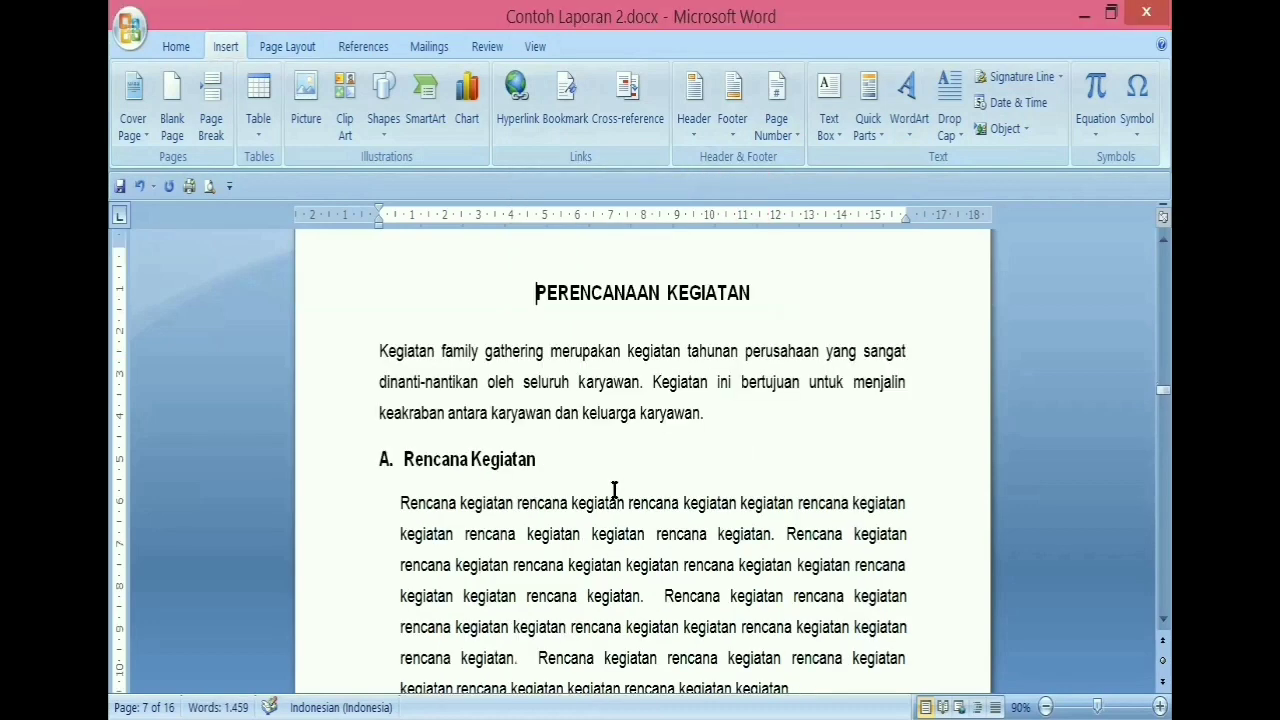
scroll(615, 491, down, 3)
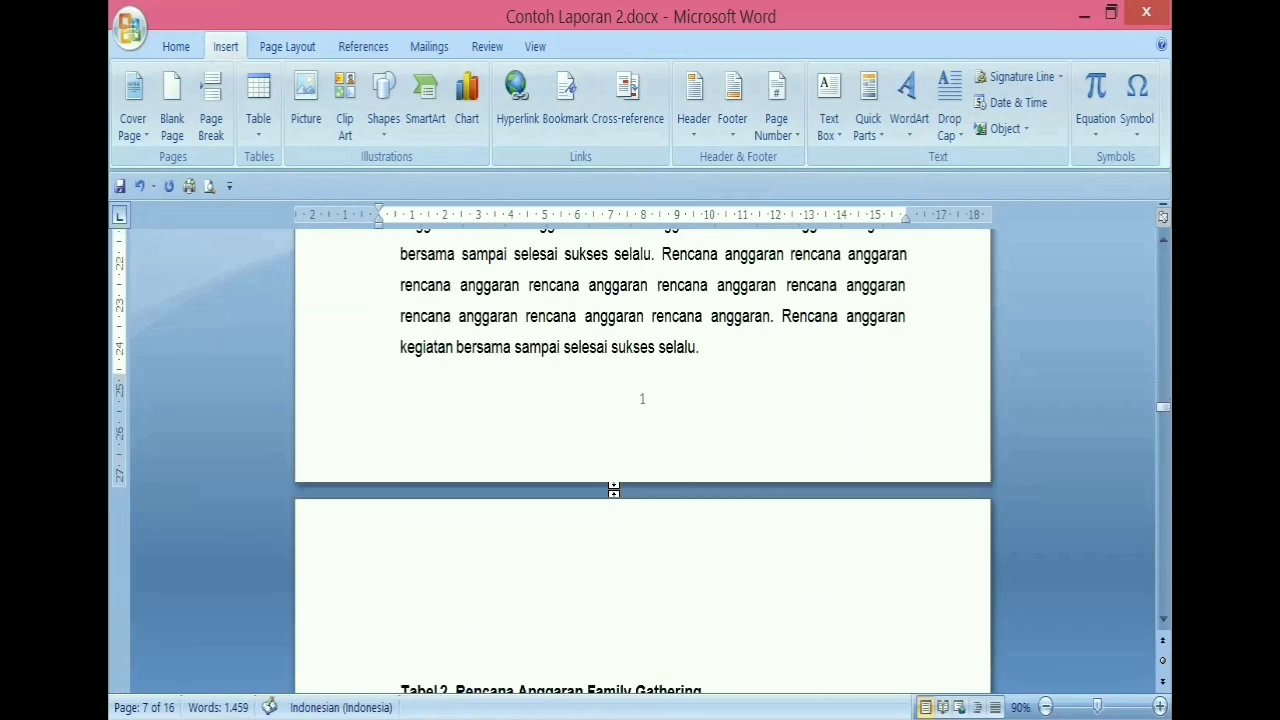
scroll(635, 430, down, 2)
scroll(650, 494, down, 1)
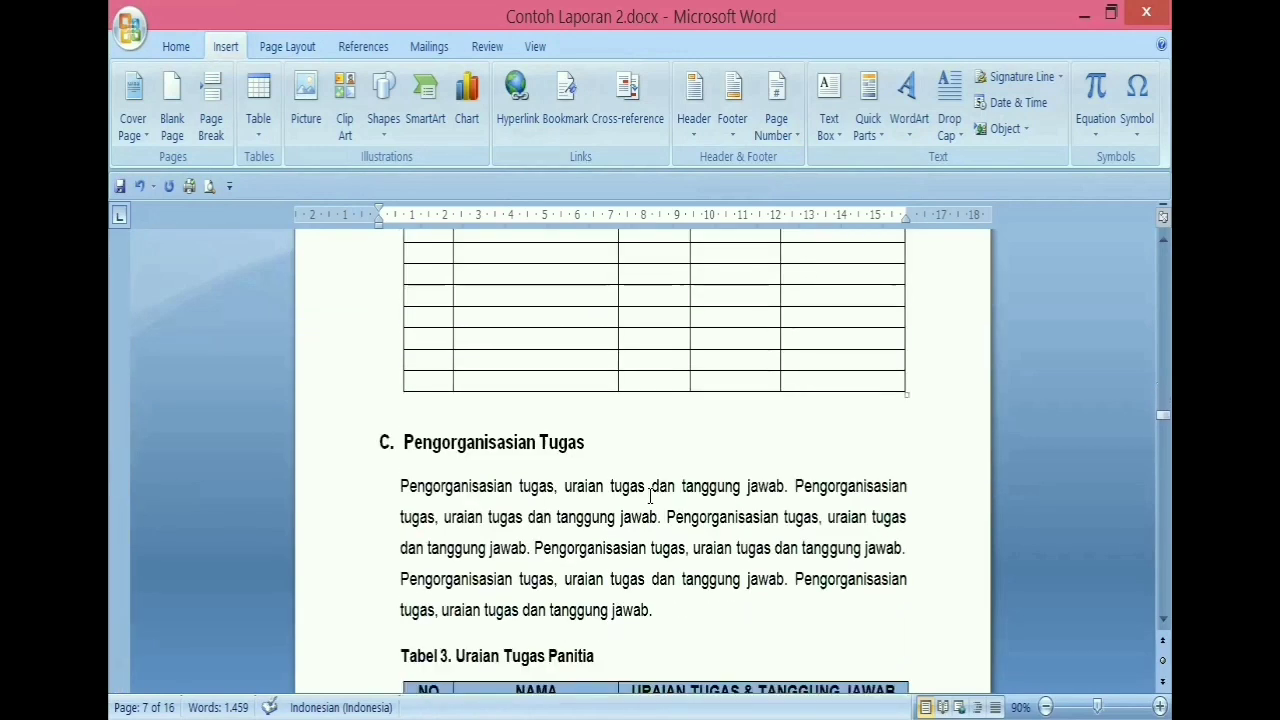
scroll(650, 494, up, 7)
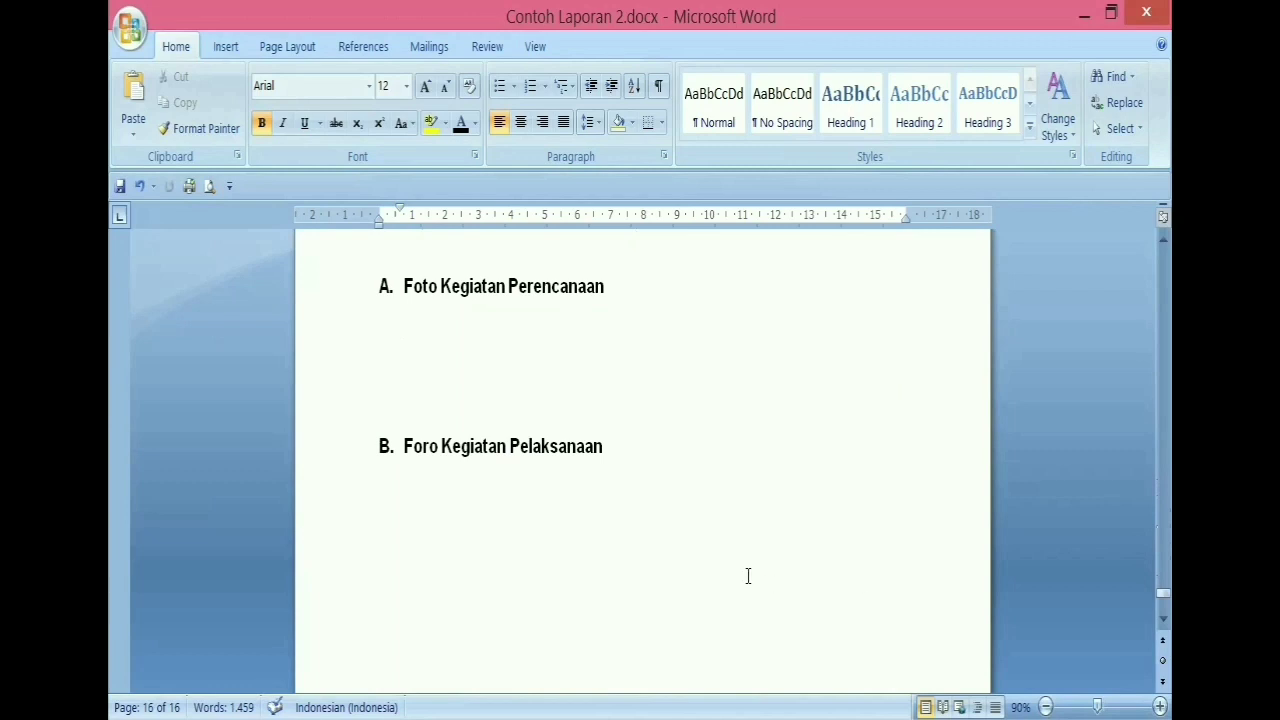
scroll(745, 575, down, 5)
scroll(739, 566, down, 1)
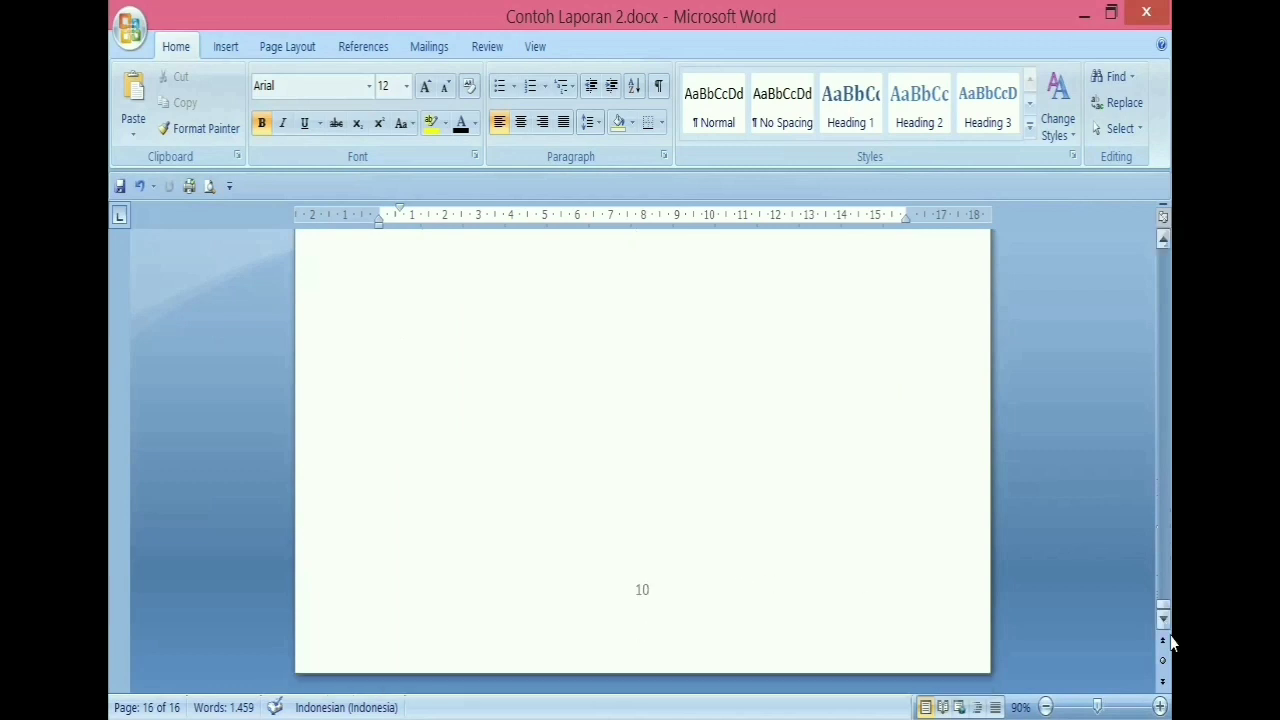
Step: Update the entire table of contents under DAFTAR ISI
click(1163, 263)
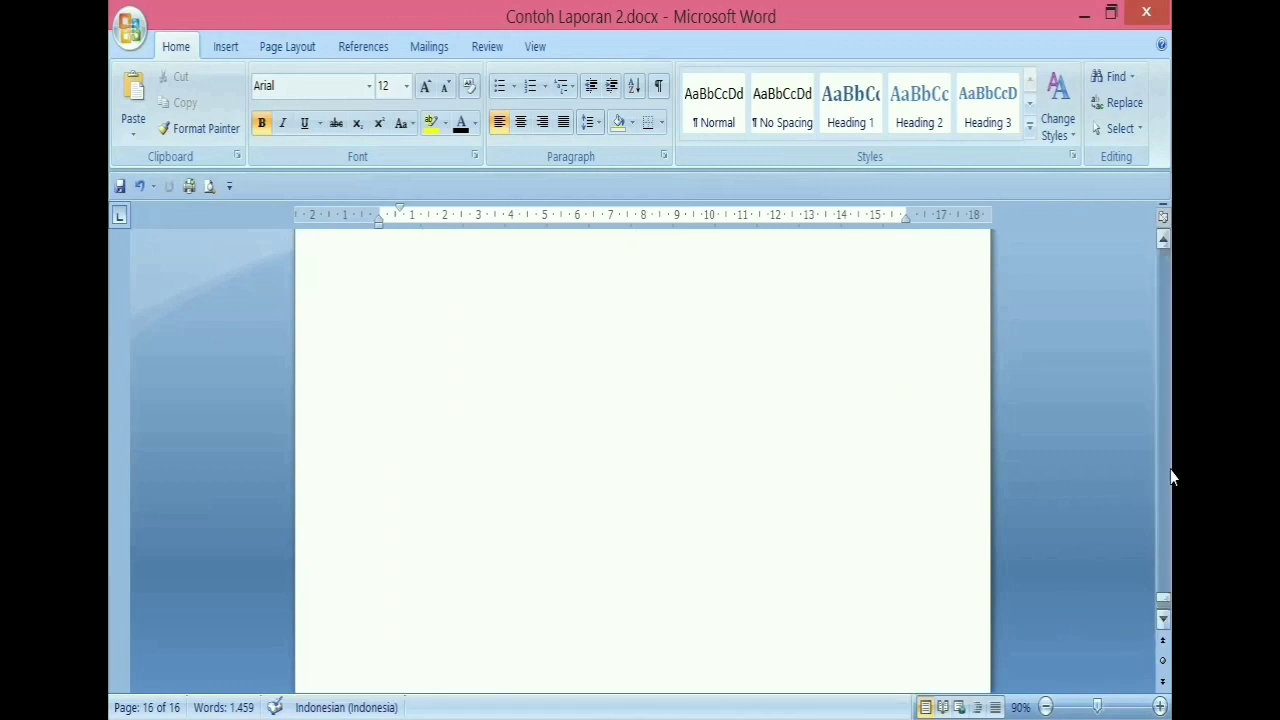
drag(1170, 597, 1170, 323)
scroll(826, 390, down, 5)
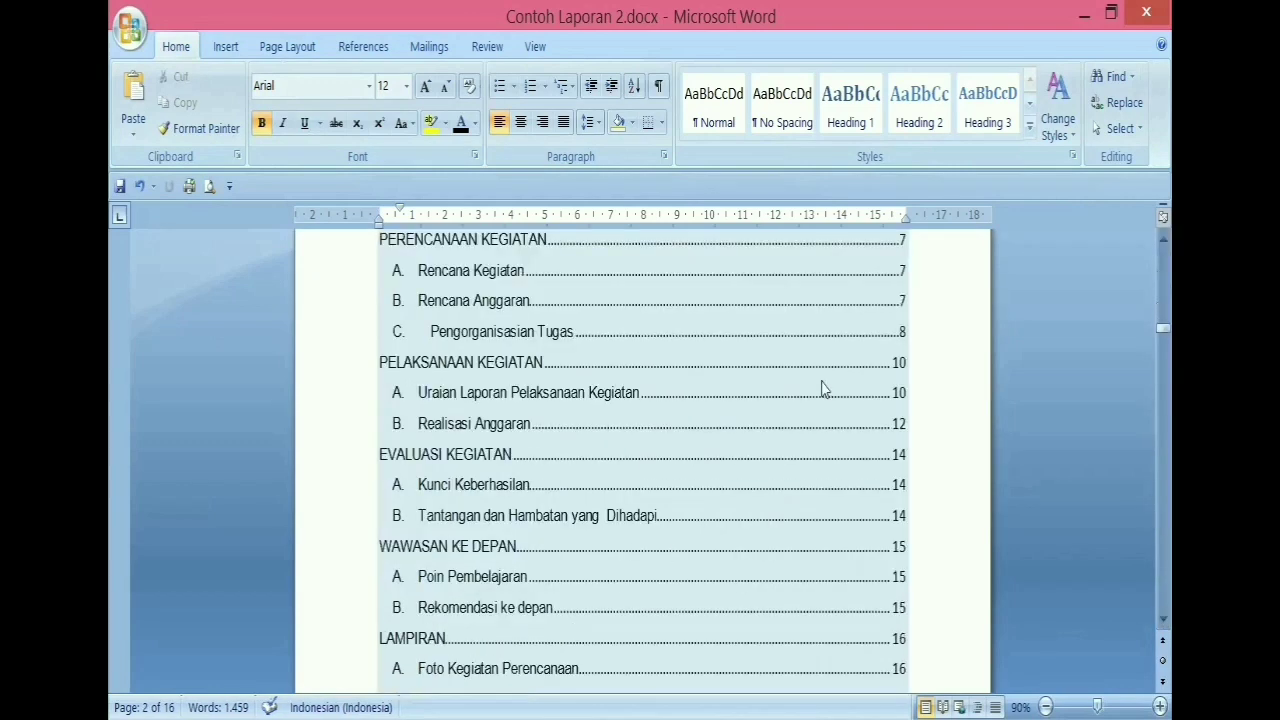
scroll(830, 365, up, 2)
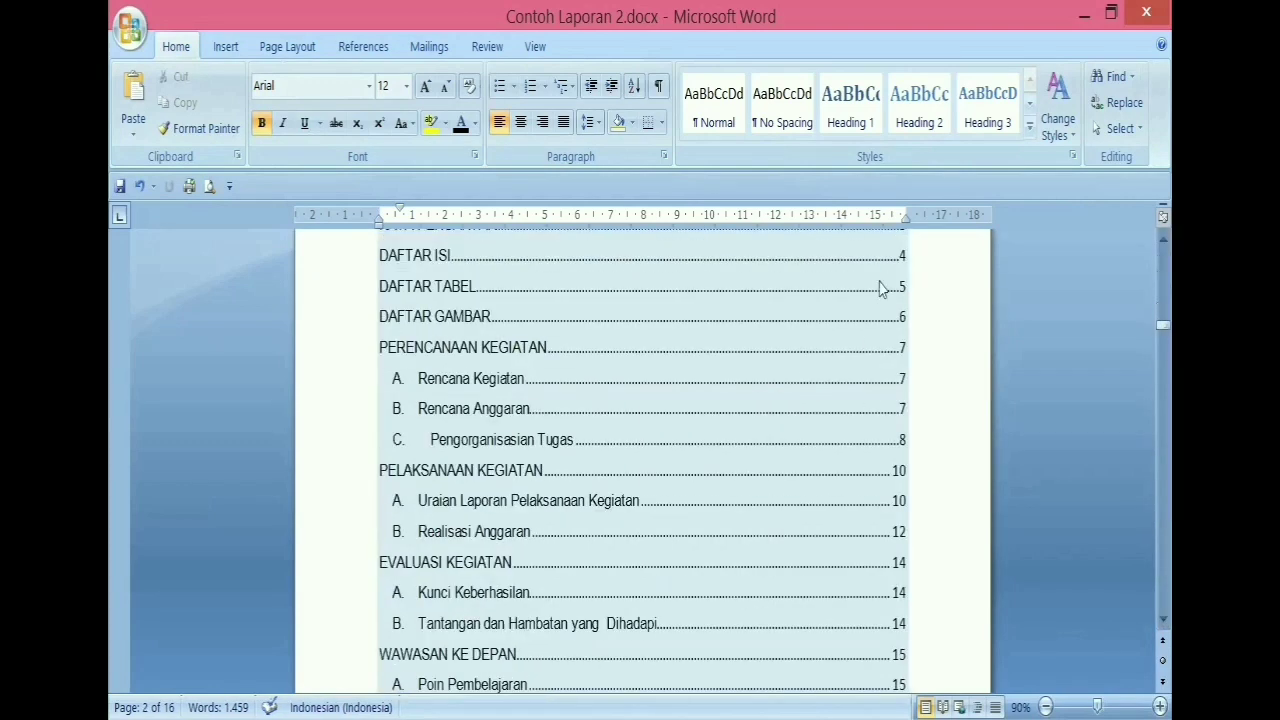
scroll(800, 305, up, 1)
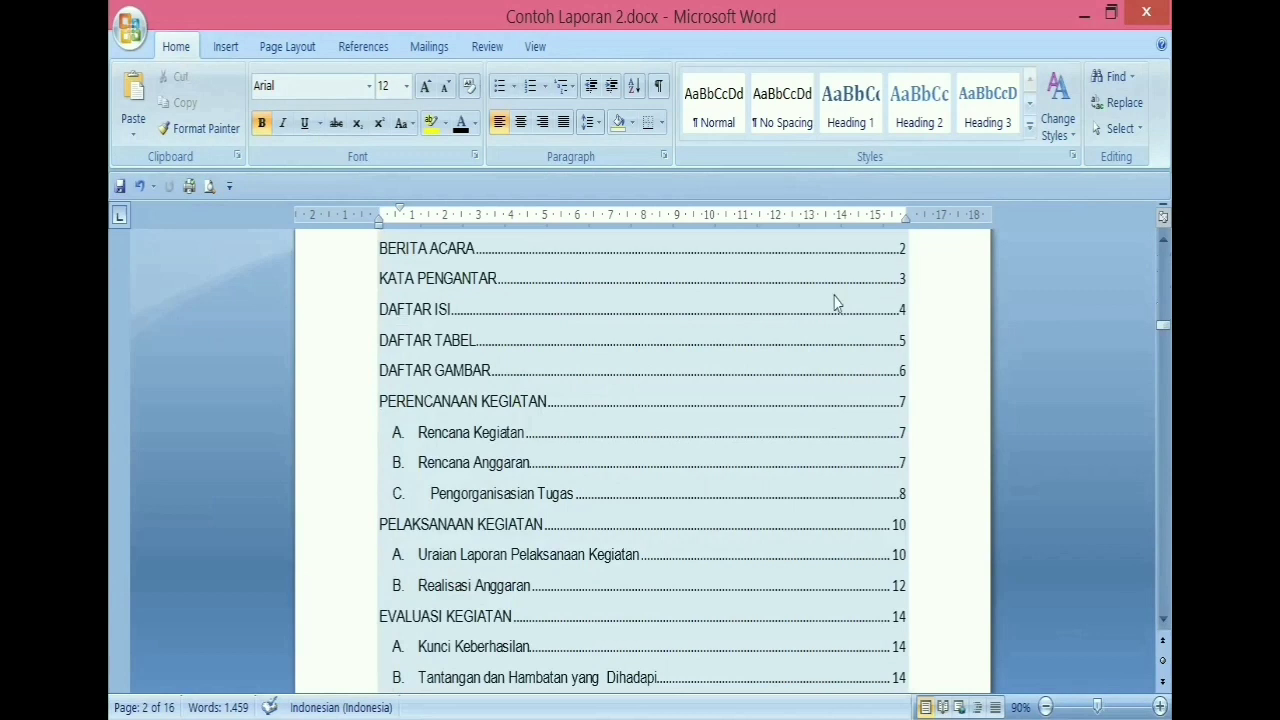
scroll(873, 309, up, 1)
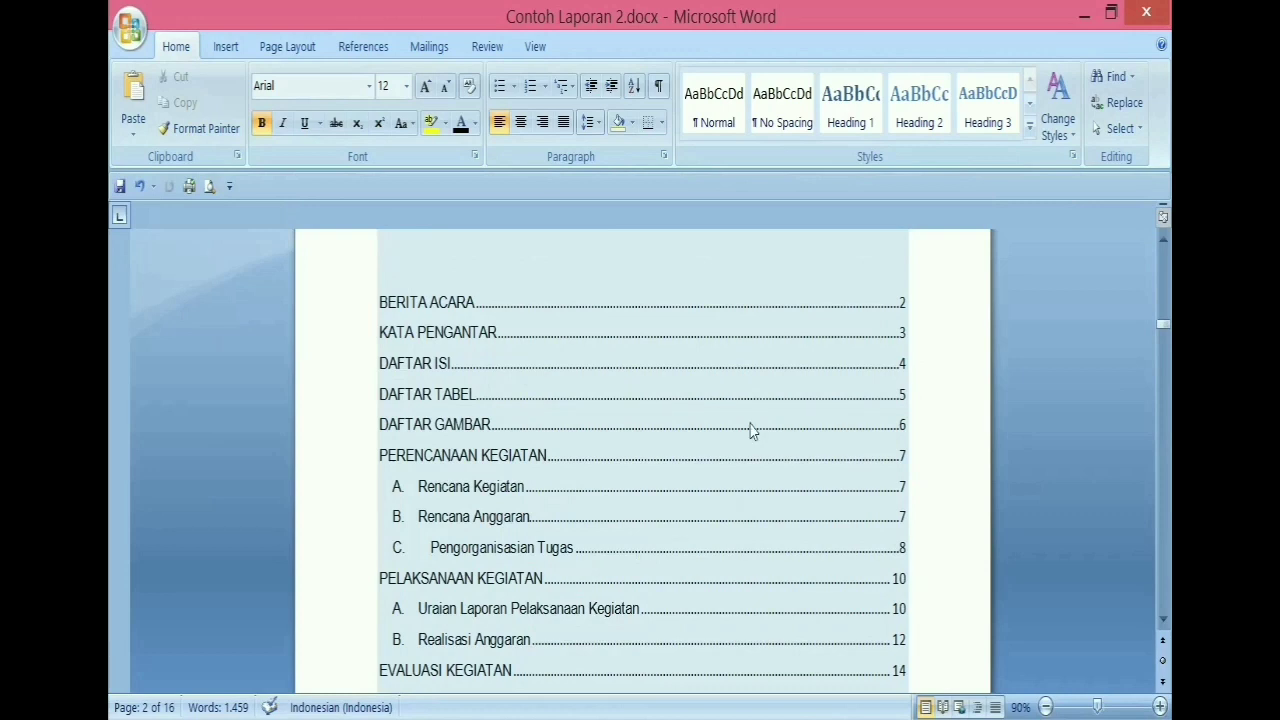
right_click(735, 378)
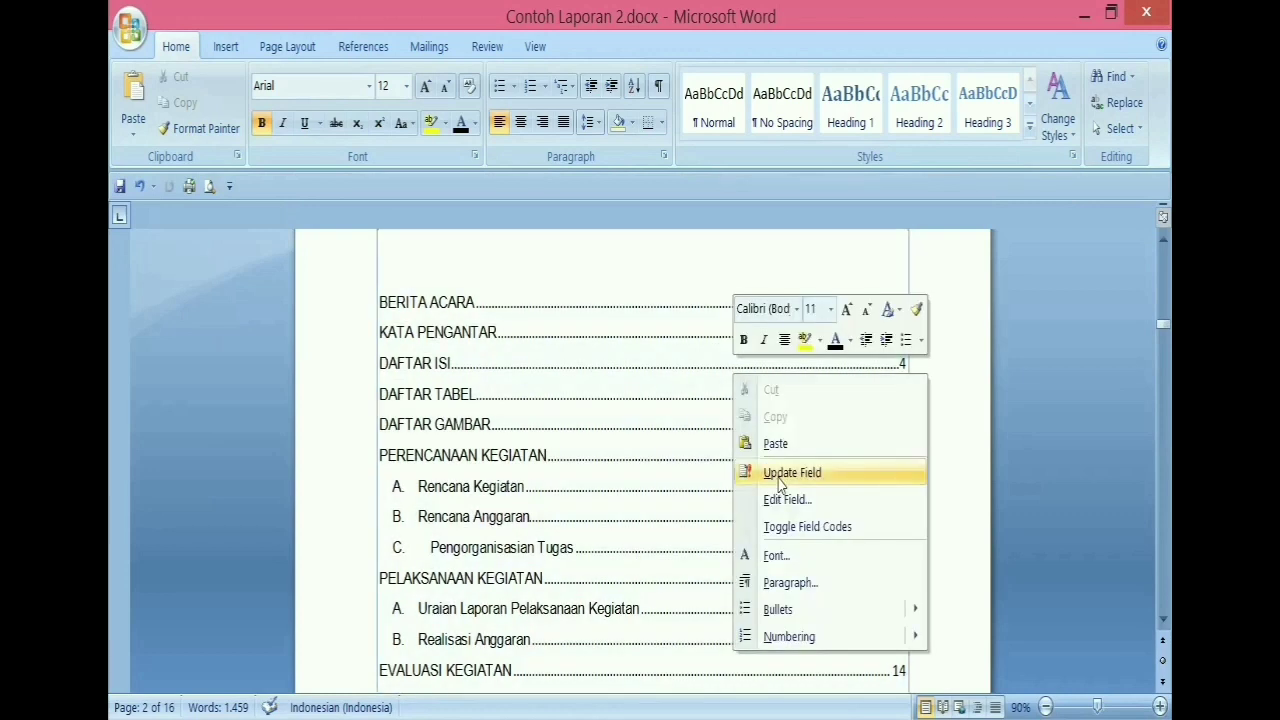
click(779, 477)
click(545, 370)
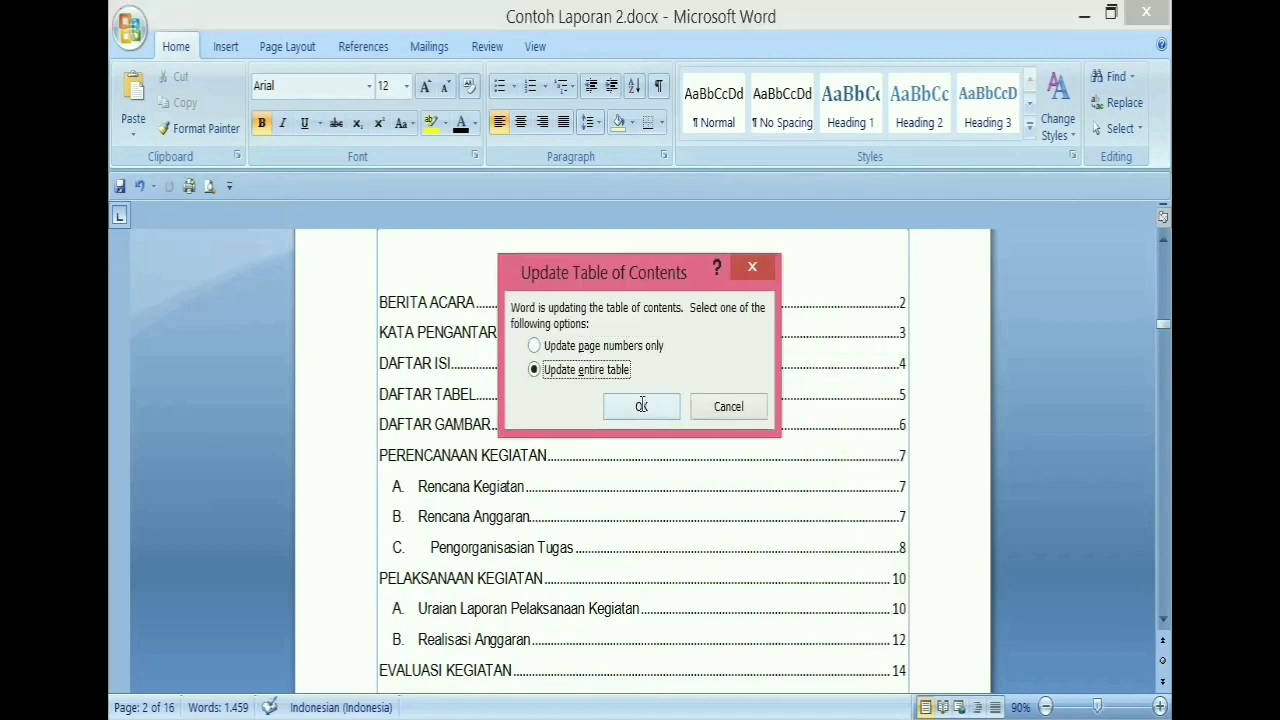
click(642, 405)
Step: Update the entire list of tables on the DAFTAR TABEL page
scroll(645, 426, up, 3)
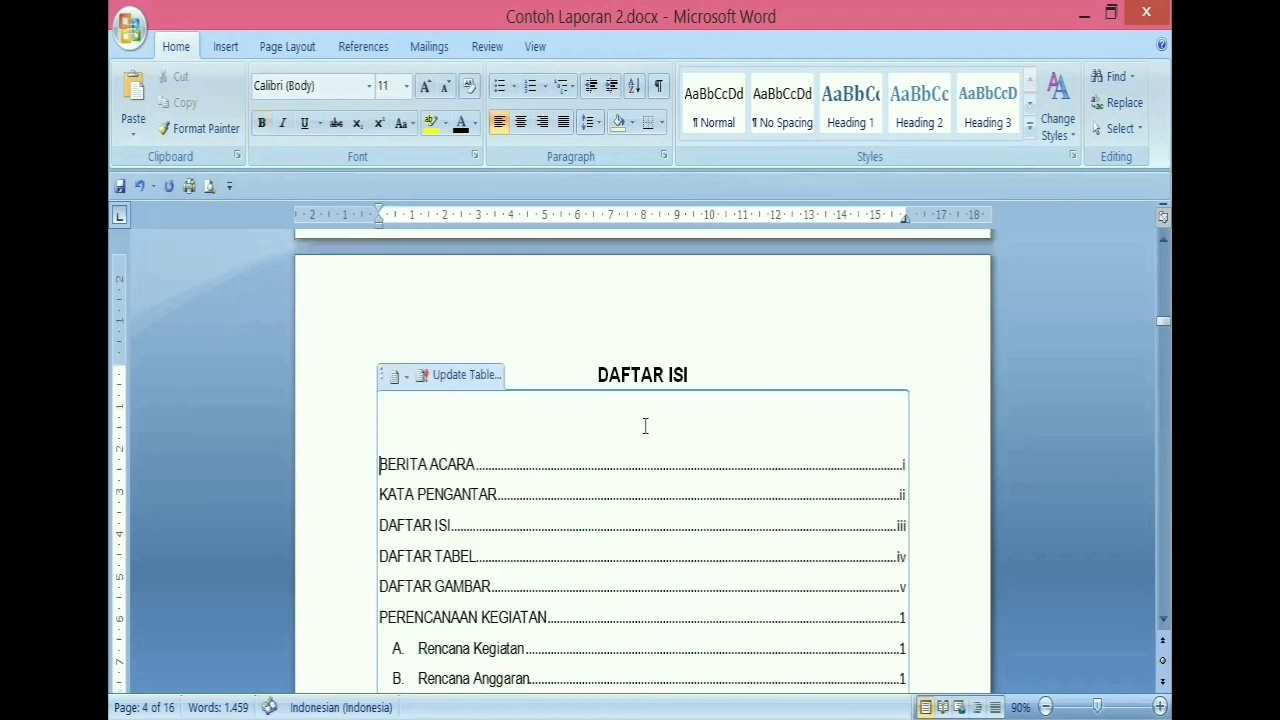
scroll(645, 426, down, 18)
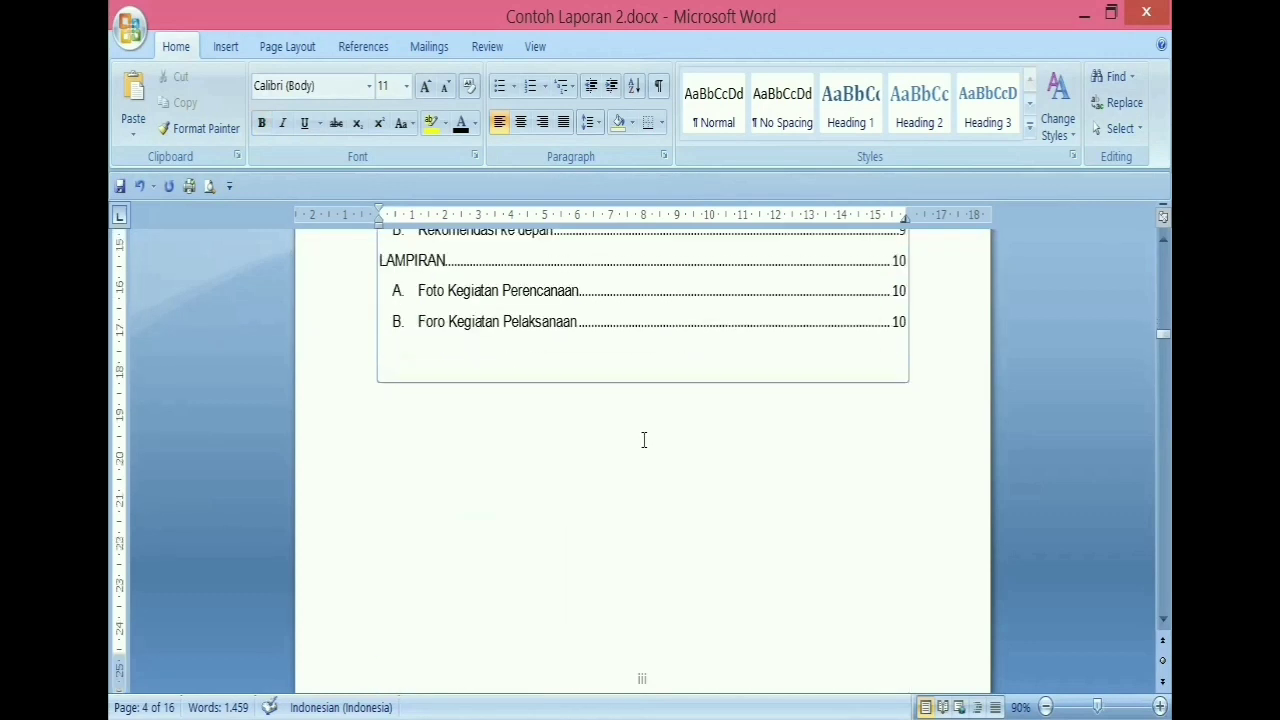
scroll(651, 436, down, 5)
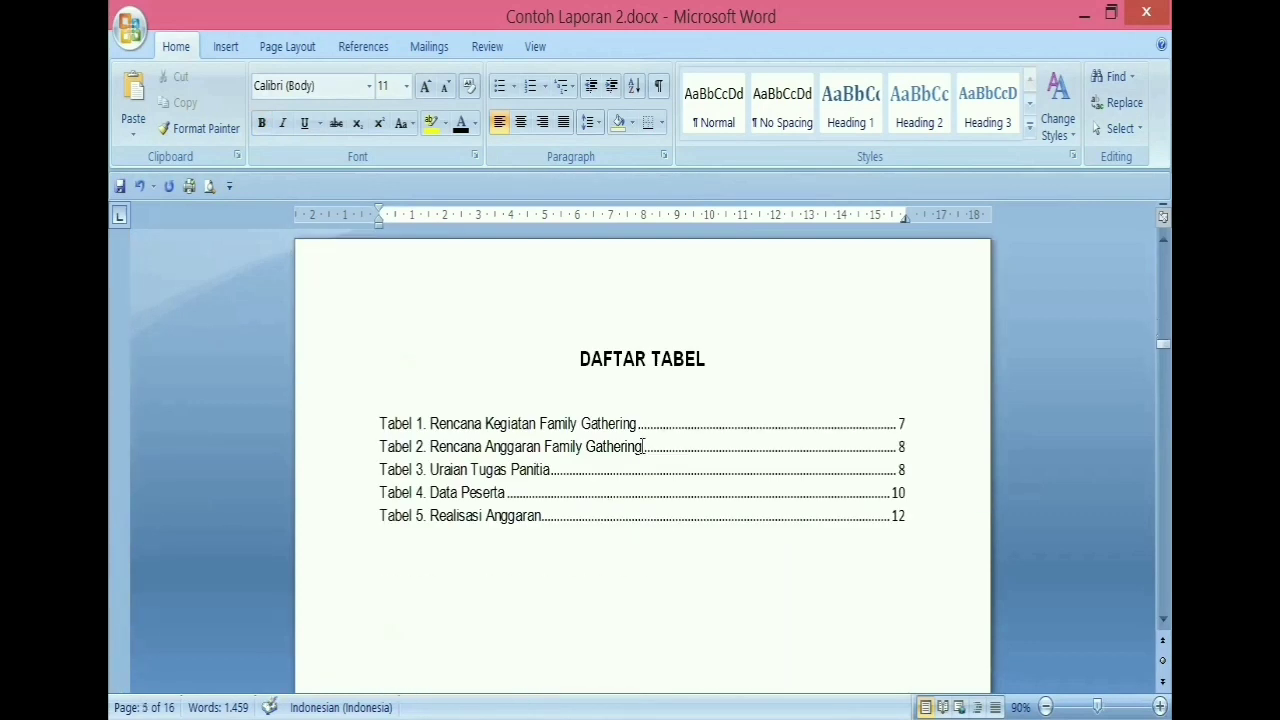
right_click(642, 446)
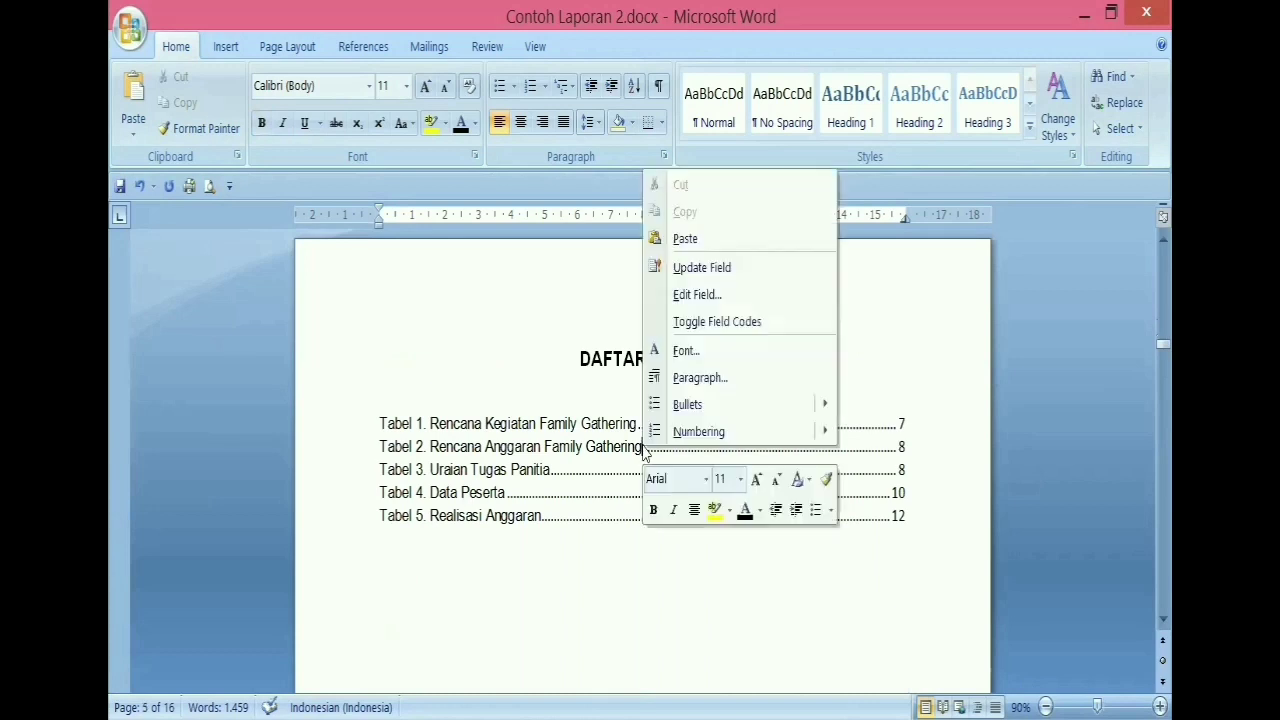
click(689, 268)
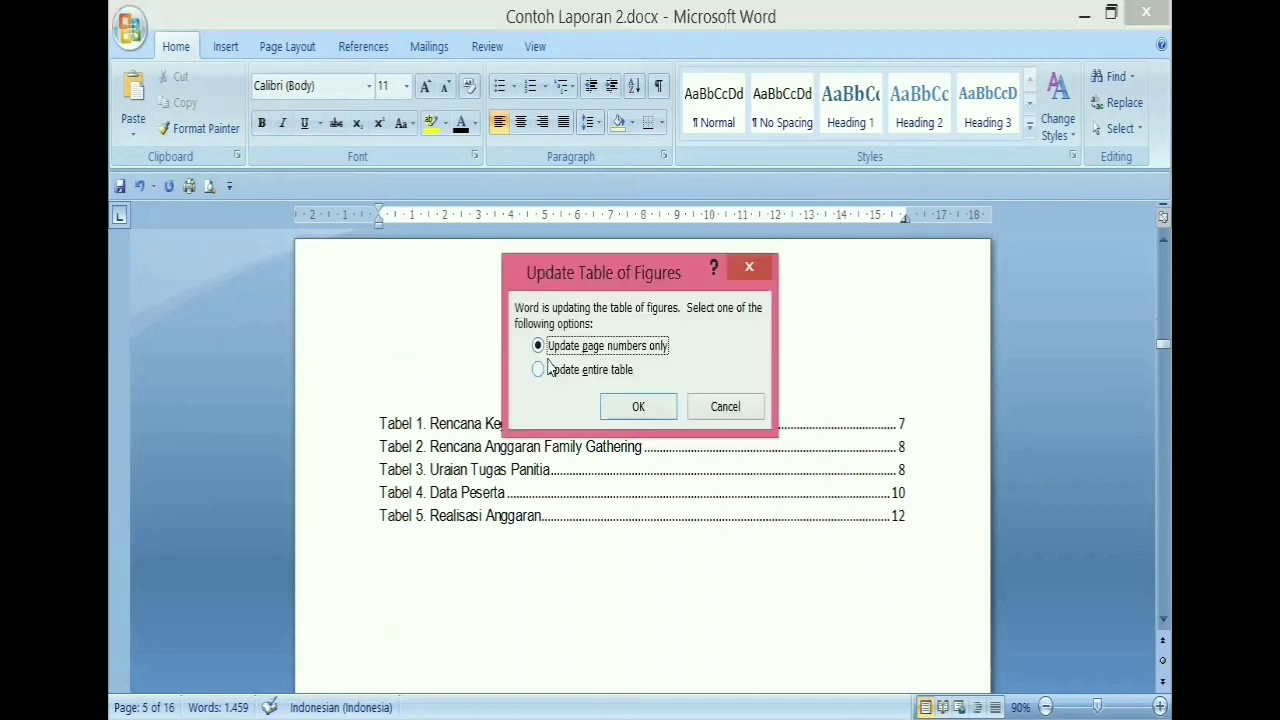
click(540, 370)
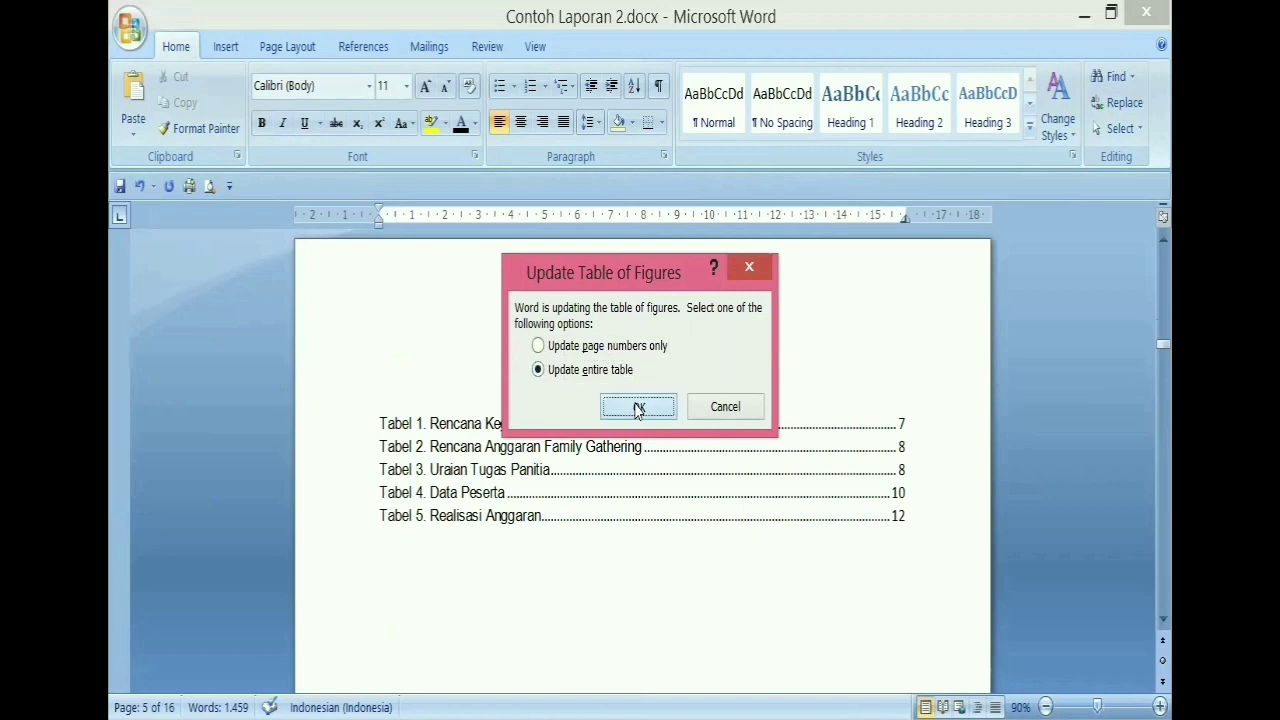
click(638, 408)
Step: Update the entire list of figures on the DAFTAR GAMBAR page
scroll(637, 466, down, 8)
scroll(637, 482, down, 8)
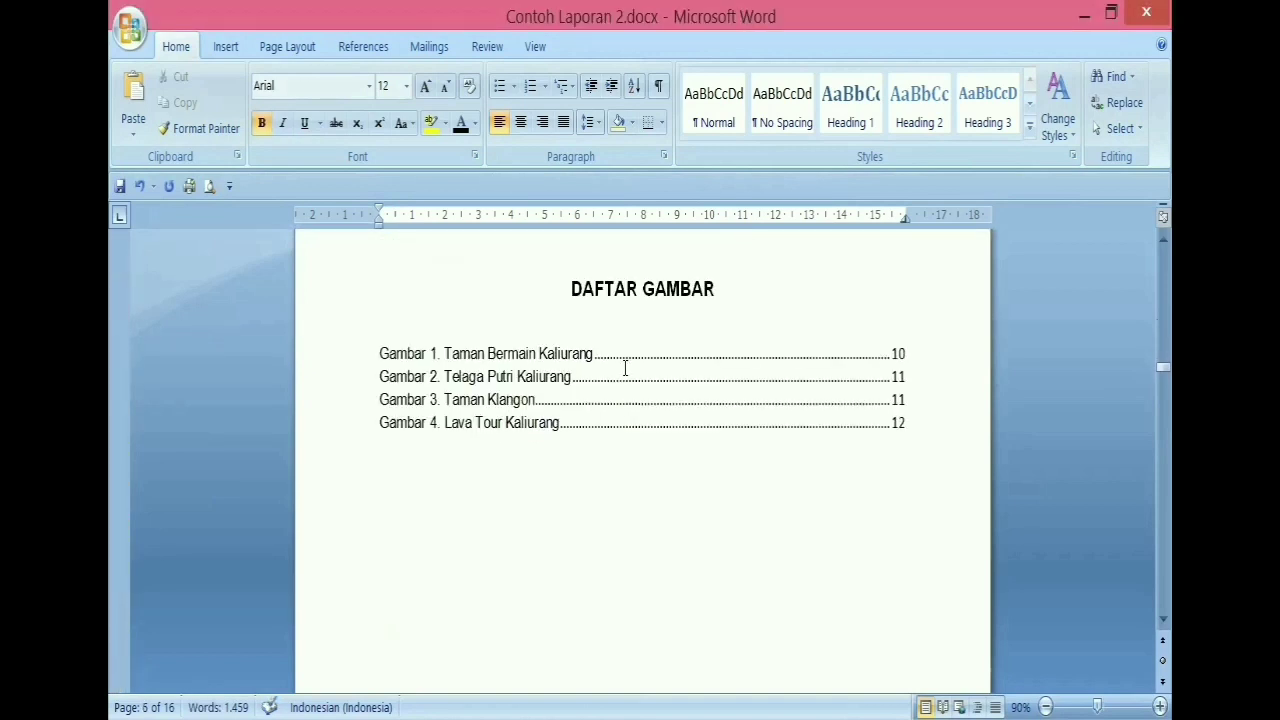
right_click(625, 369)
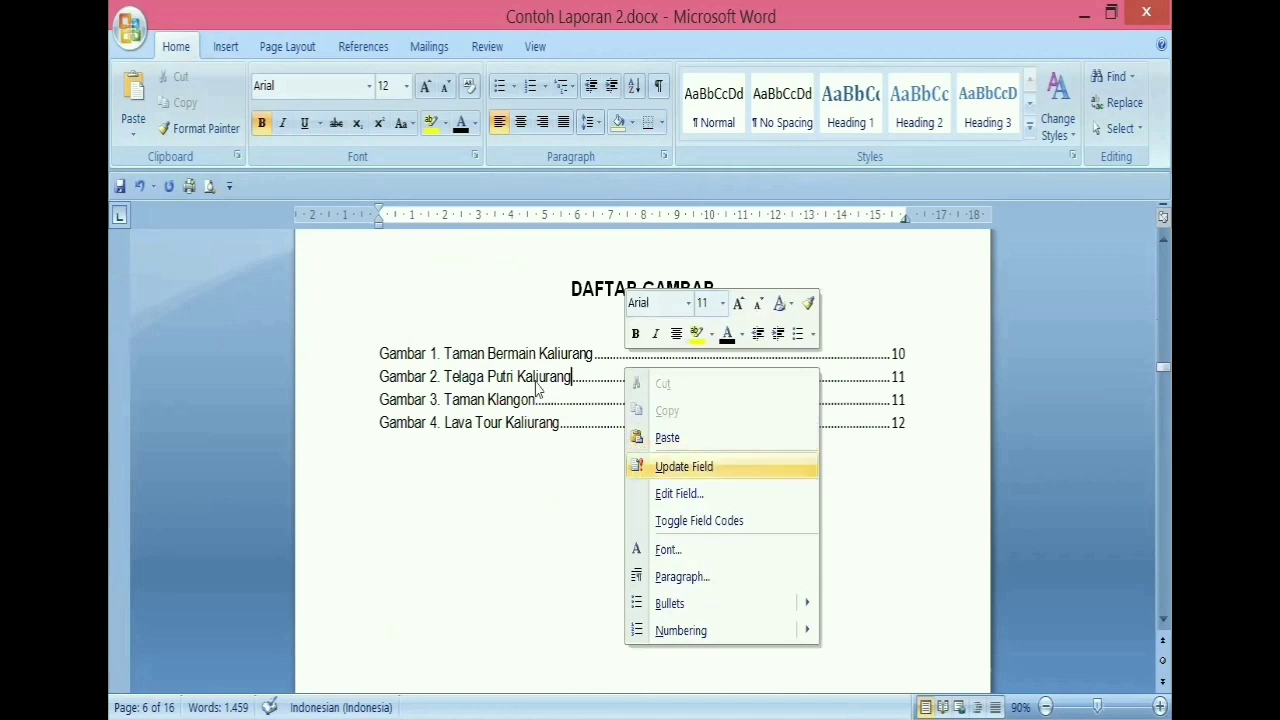
click(676, 468)
click(538, 369)
click(639, 407)
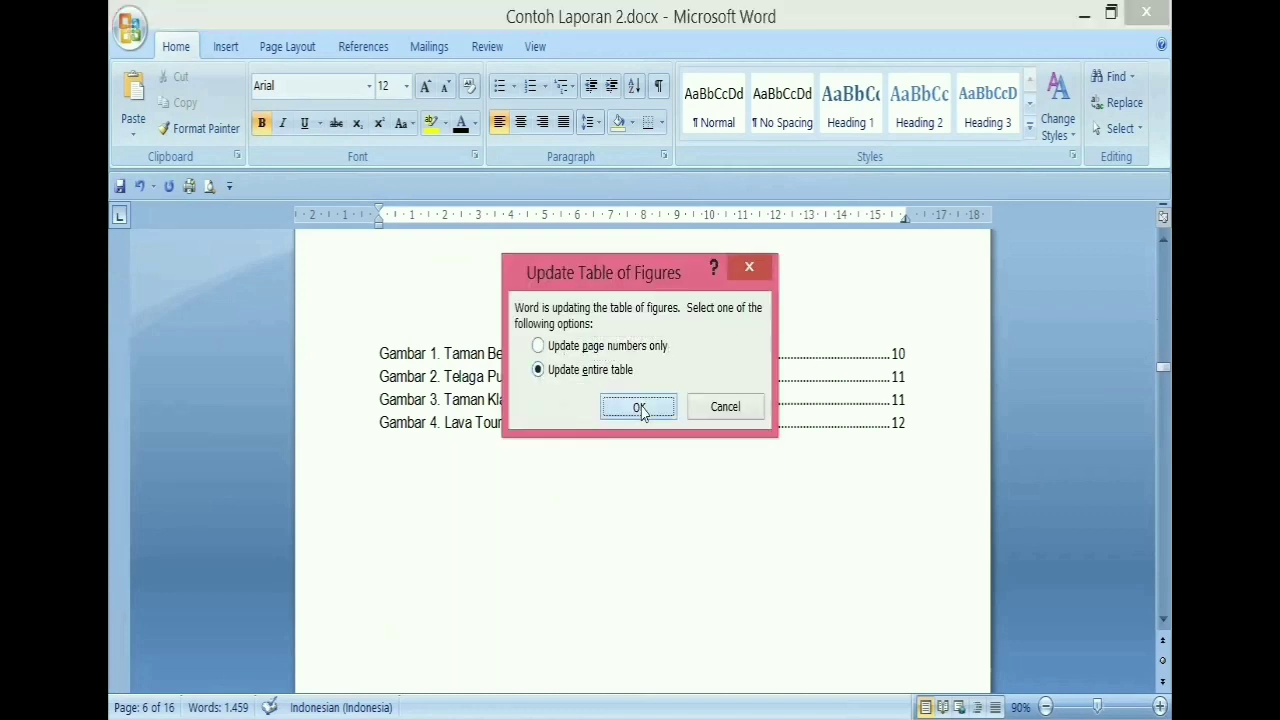
scroll(688, 520, down, 8)
scroll(684, 538, down, 8)
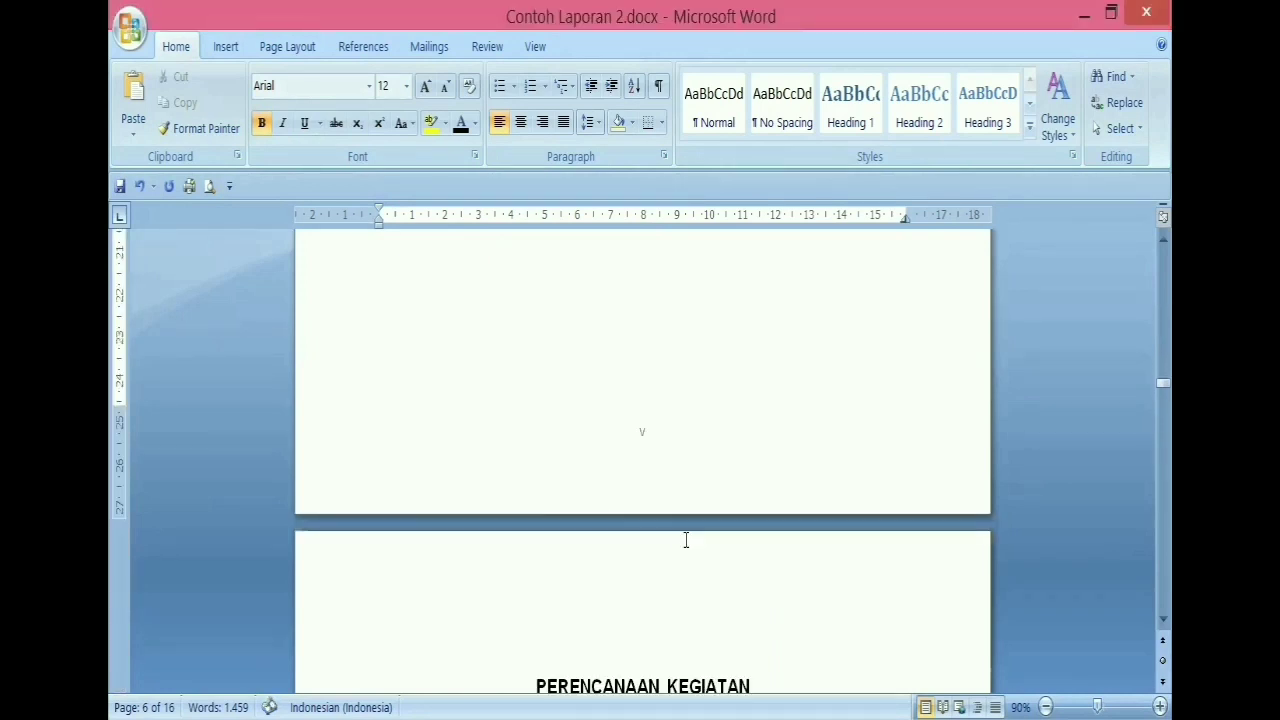
Step: Insert the built-in Tiles cover page at the start of the report
scroll(685, 540, up, 8)
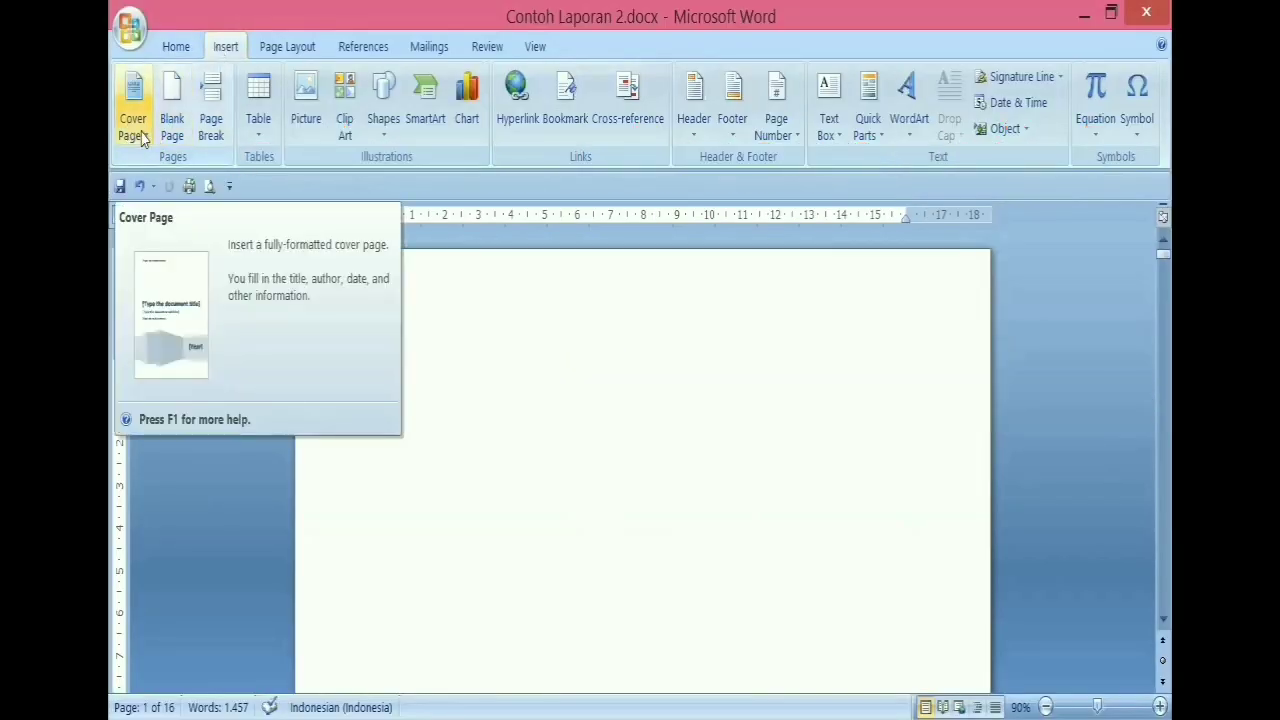
click(142, 138)
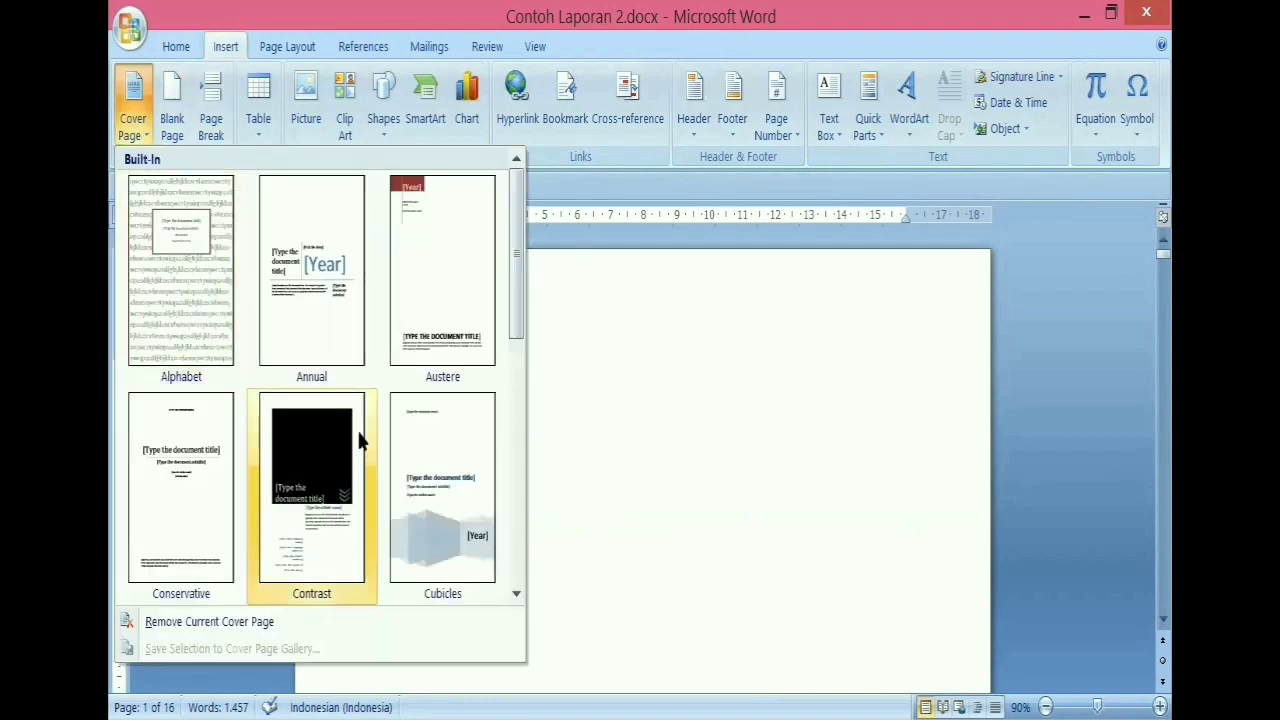
scroll(375, 435, down, 3)
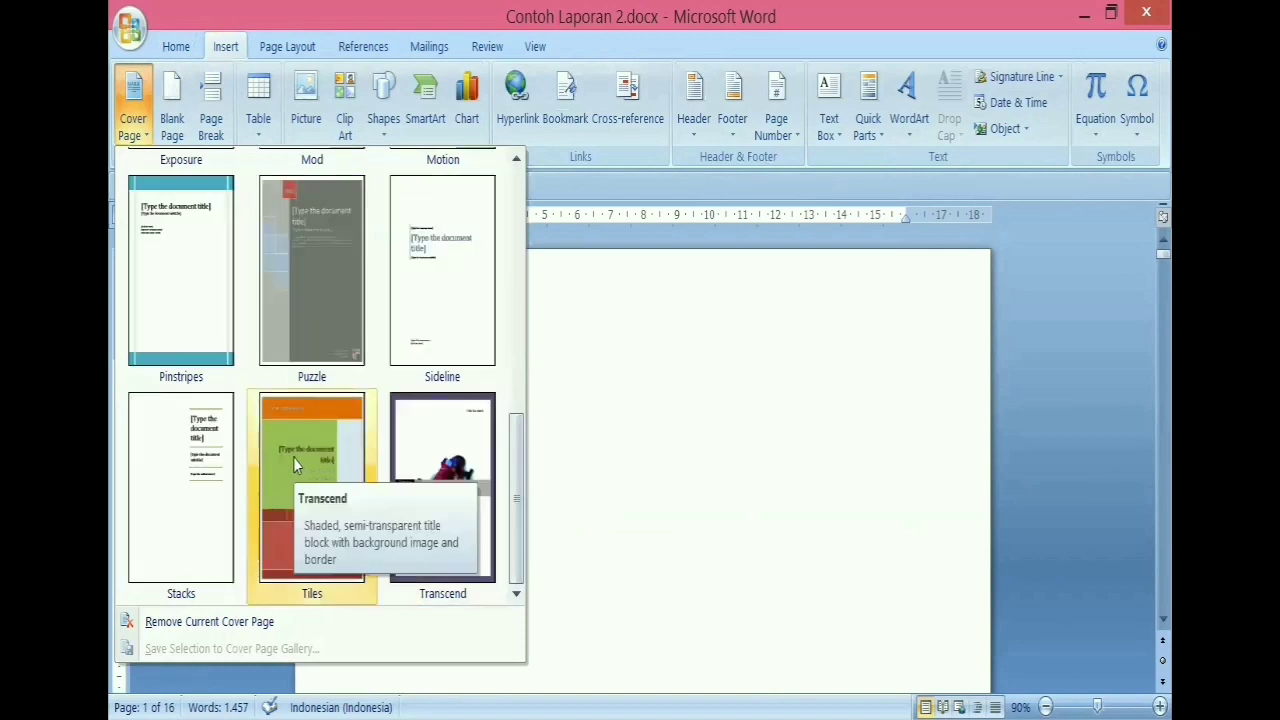
click(293, 457)
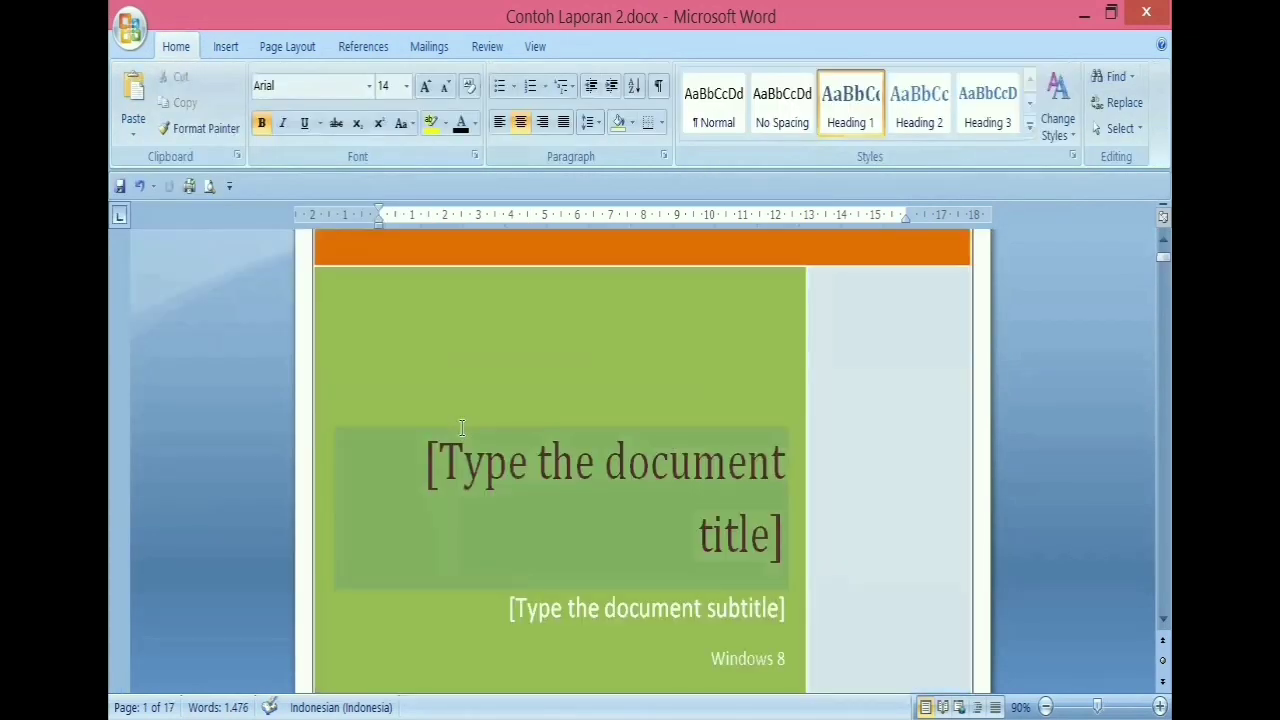
Step: Fill in the company name on the cover page as "PT MEGA DEE ZOE"
click(499, 364)
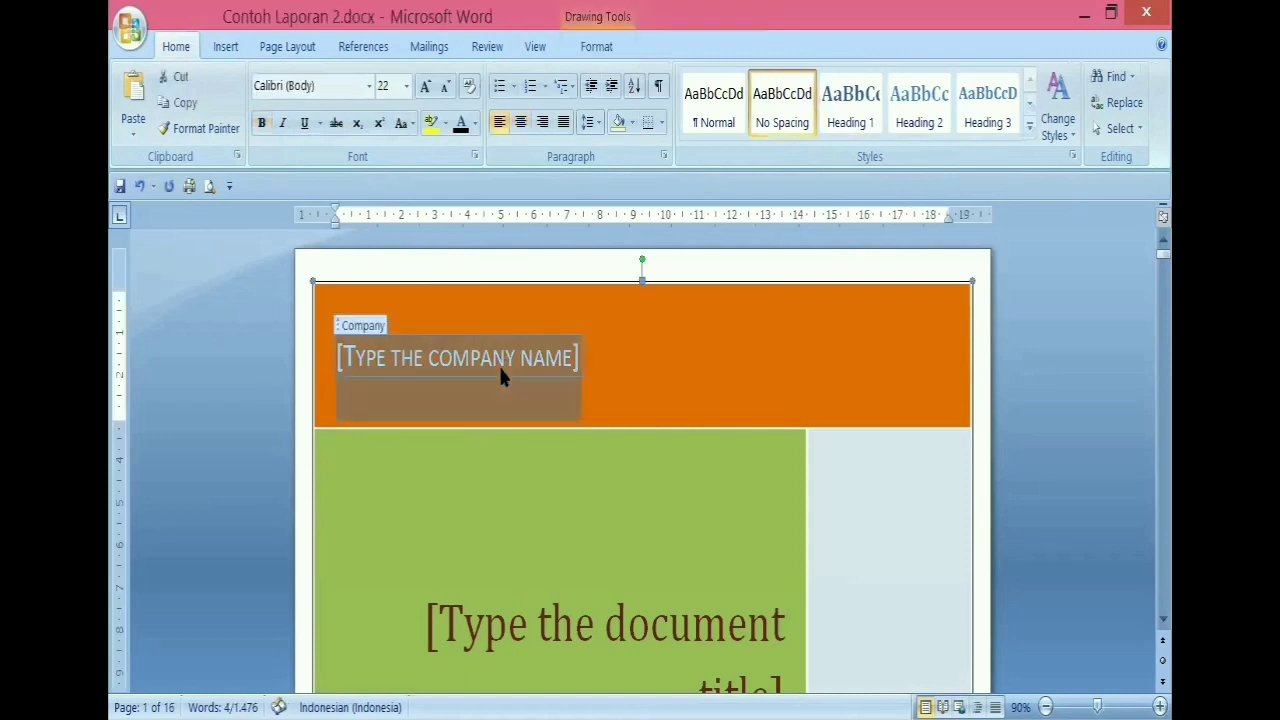
text(P)
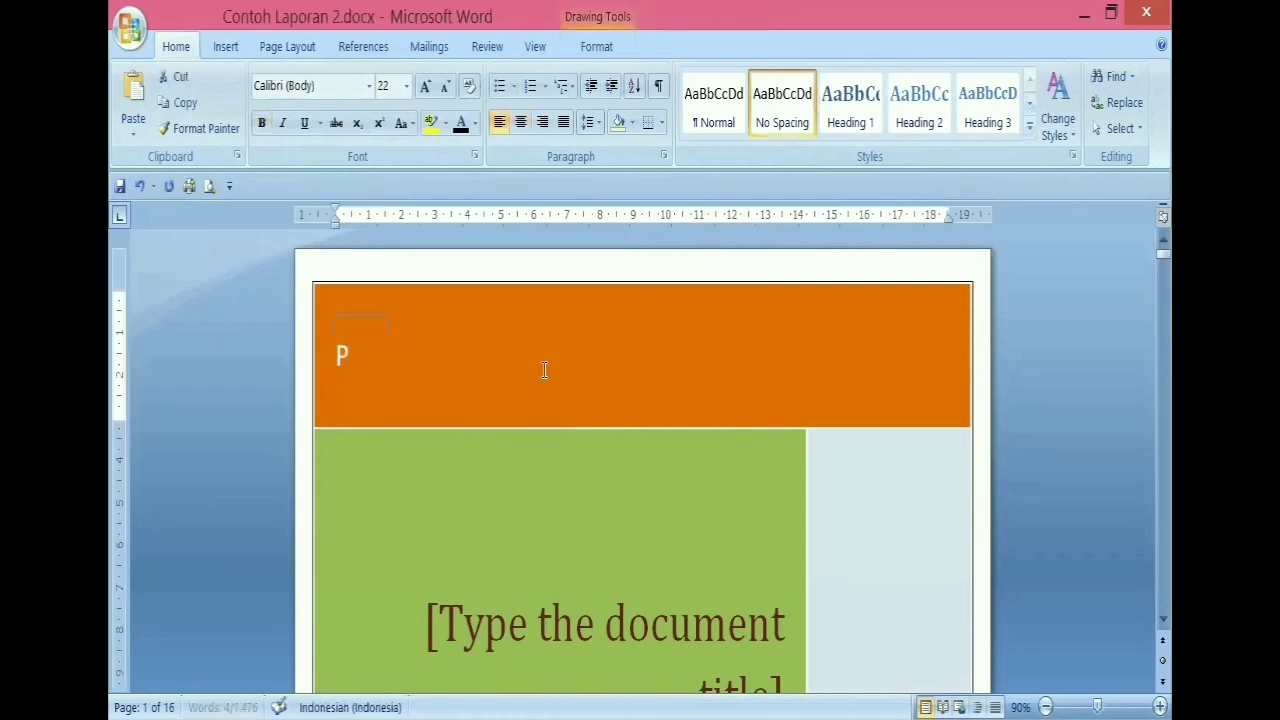
text(T ME)
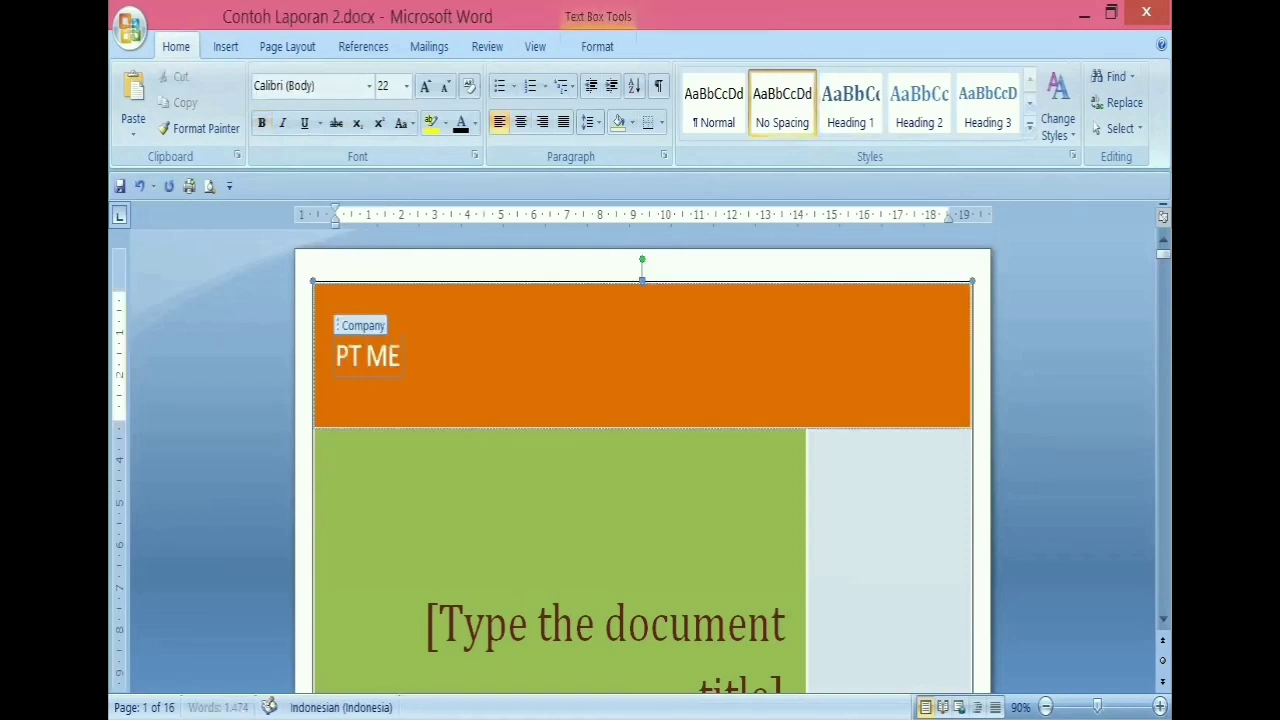
text(GA DEE)
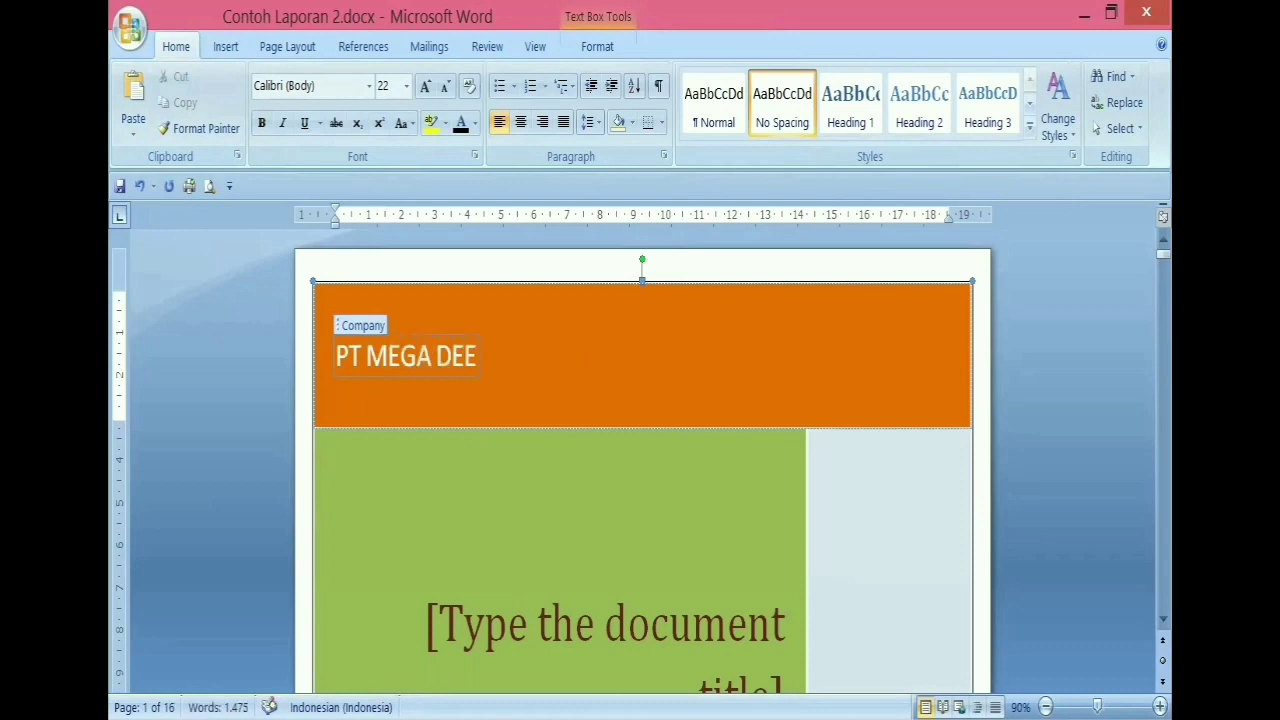
text( ZOE)
click(604, 405)
Step: Select the company name on the cover page and open the font choices for it
click(487, 360)
drag(337, 357, 557, 352)
click(369, 88)
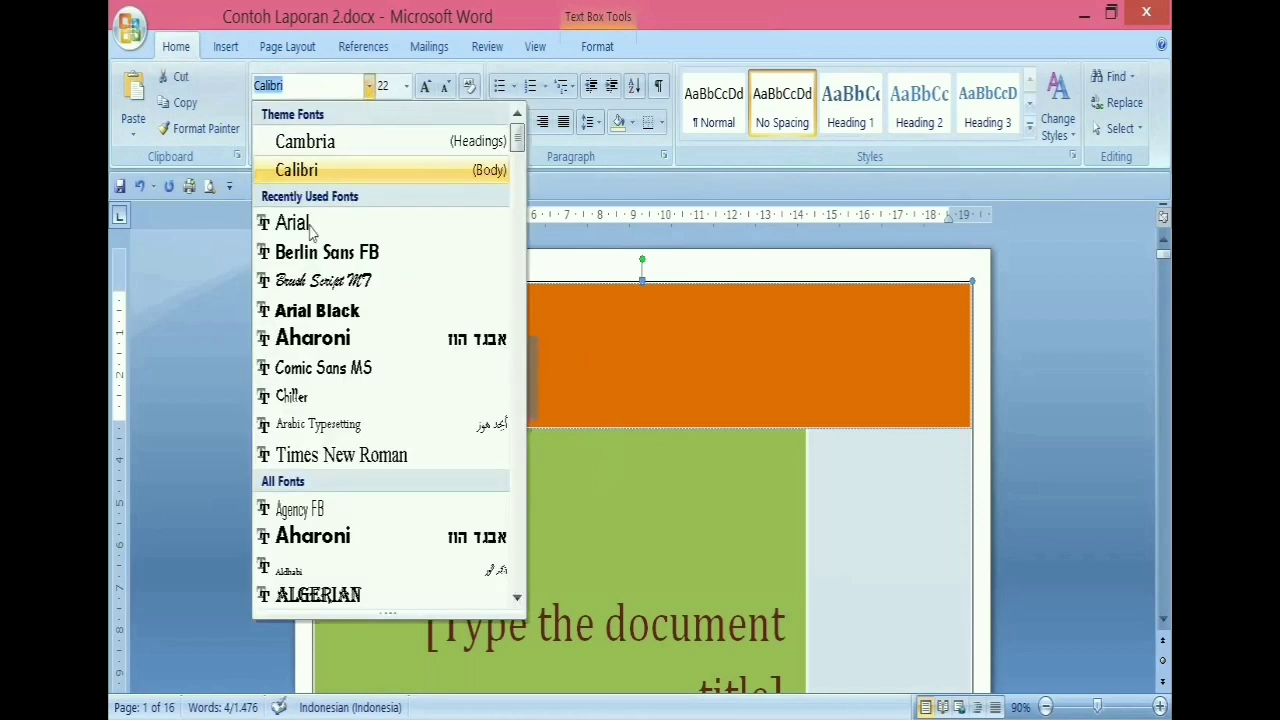